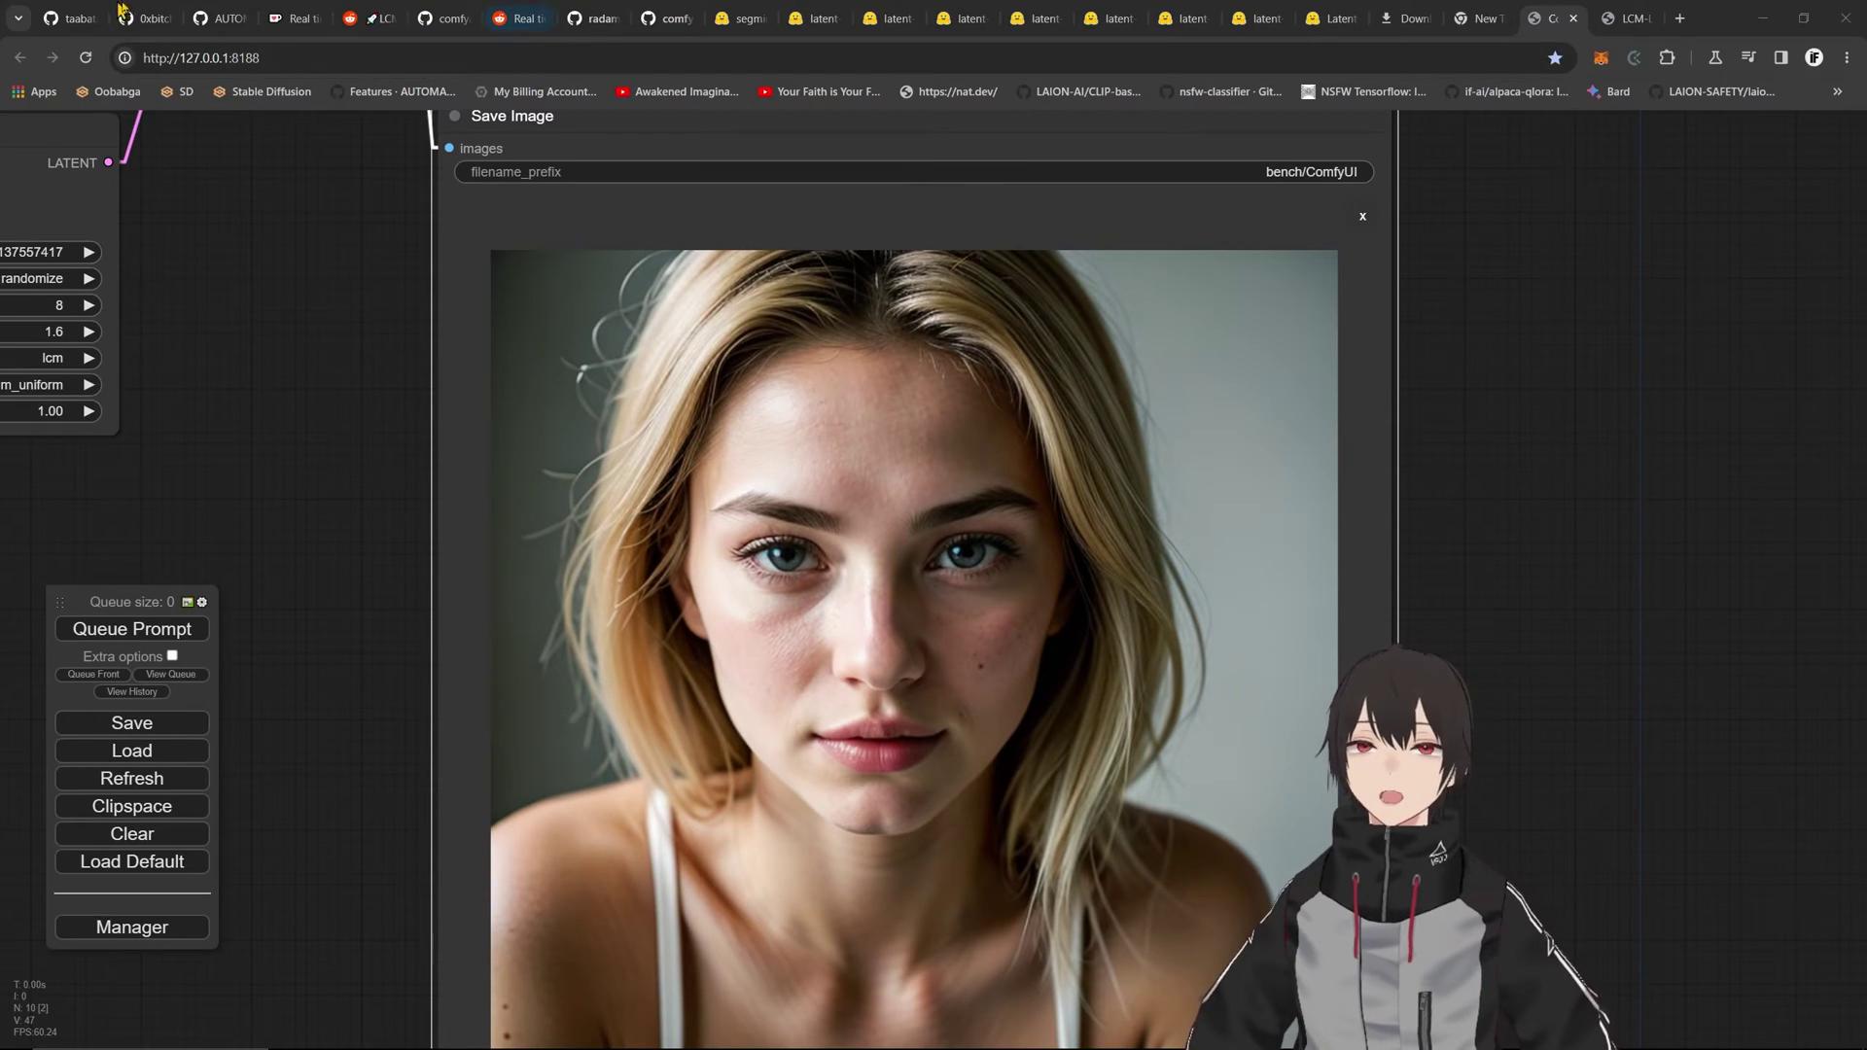
- Switch from the ComfyUI portrait result to the Reddit post 'LCM update brings SDXL and SSD-1B to the game'
{"action": "left_click", "coordinate": [366, 18]}
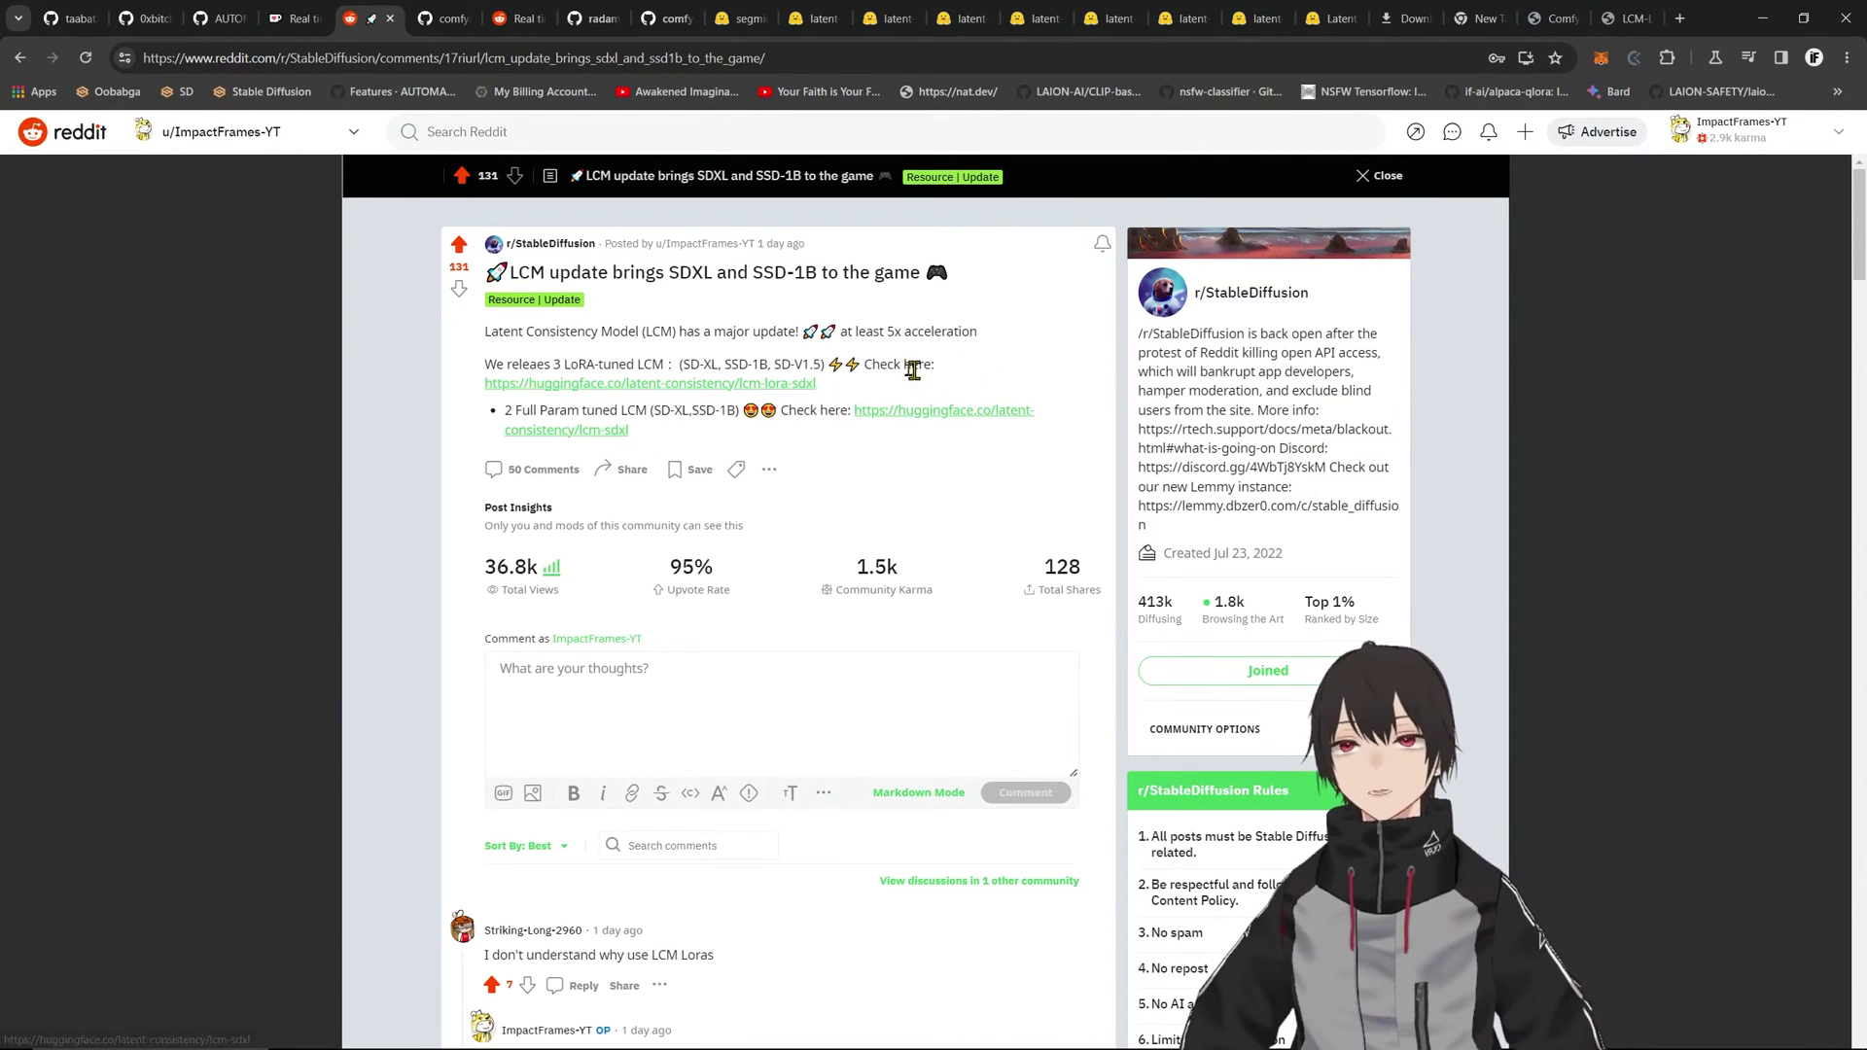
- Switch to the Ko-fi 'Real time LCM guide' tab and bring the post to its top
{"action": "key", "text": "ctrl+shift+Tab"}
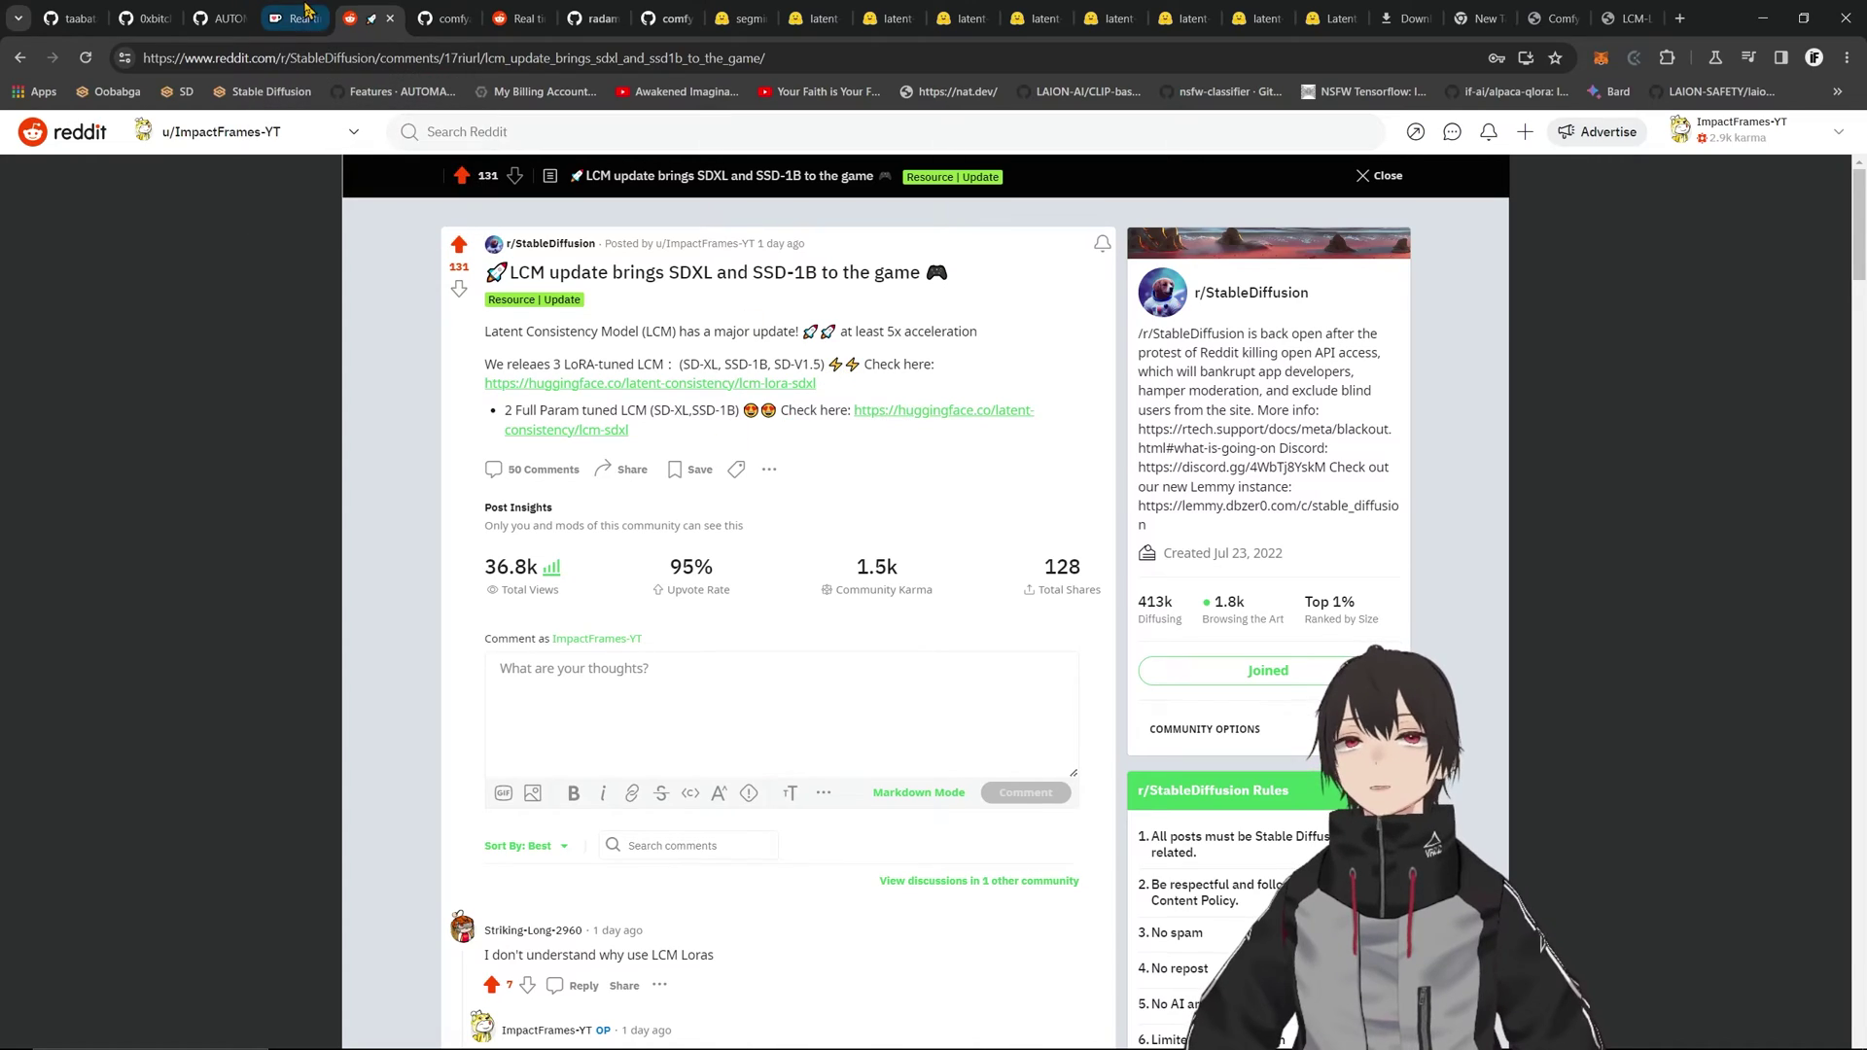
{"action": "scroll", "coordinate": [984, 501], "scroll_direction": "up", "scroll_amount": 10}
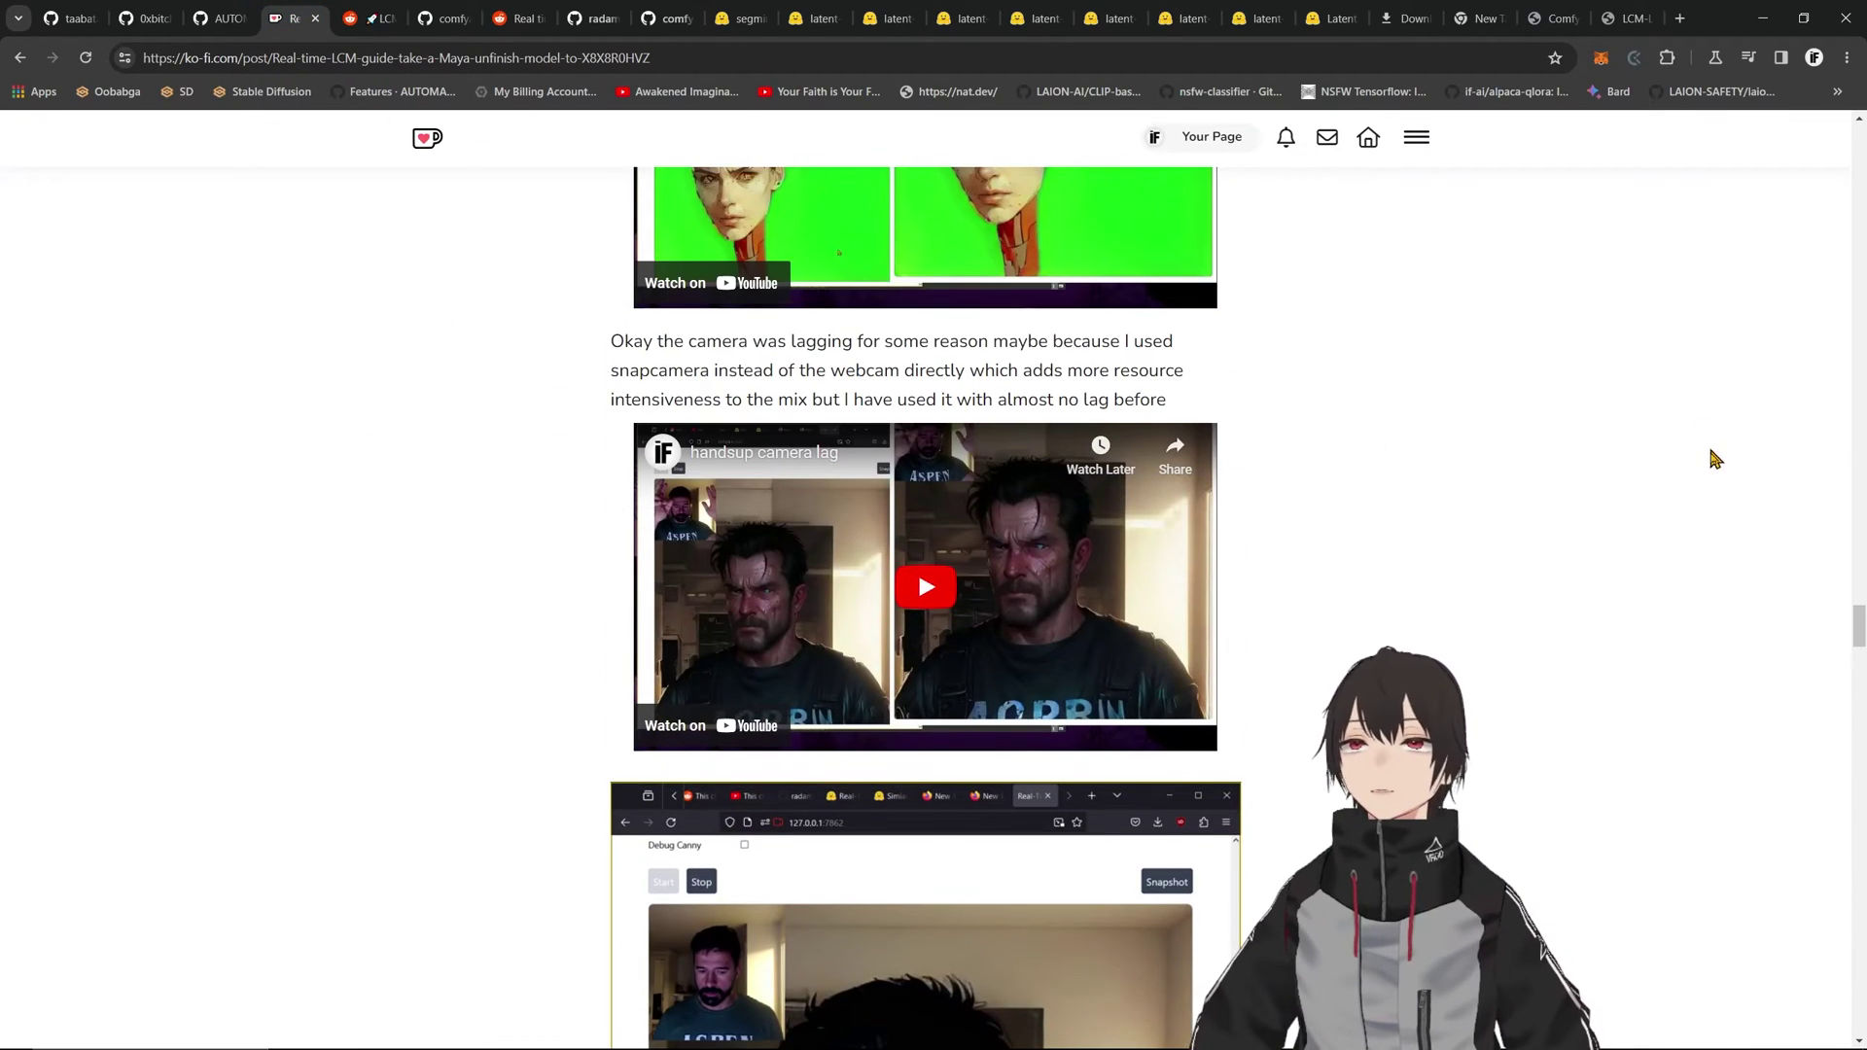
{"action": "left_click_drag", "start_coordinate": [1858, 638], "coordinate": [1860, 136]}
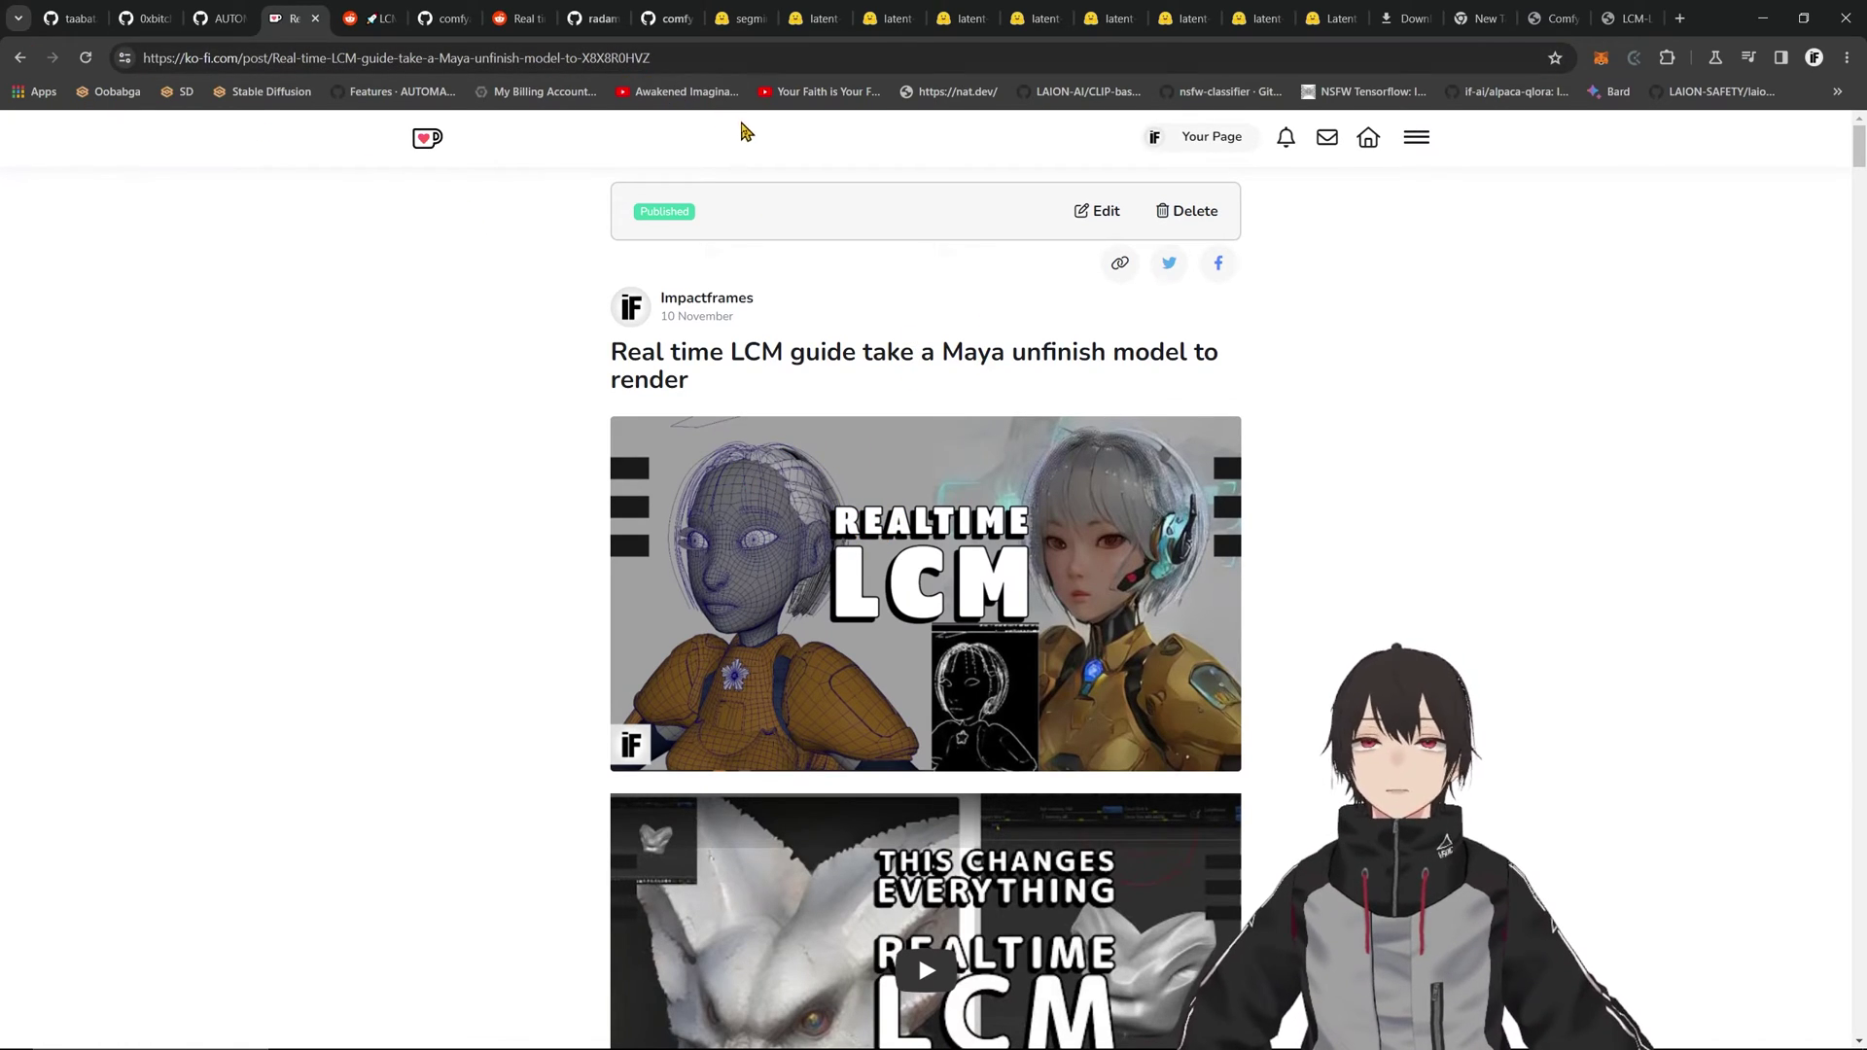
- Scroll through the Real time LCM guide's step-by-step install instructions
{"action": "scroll", "coordinate": [847, 984], "scroll_direction": "down", "scroll_amount": 5}
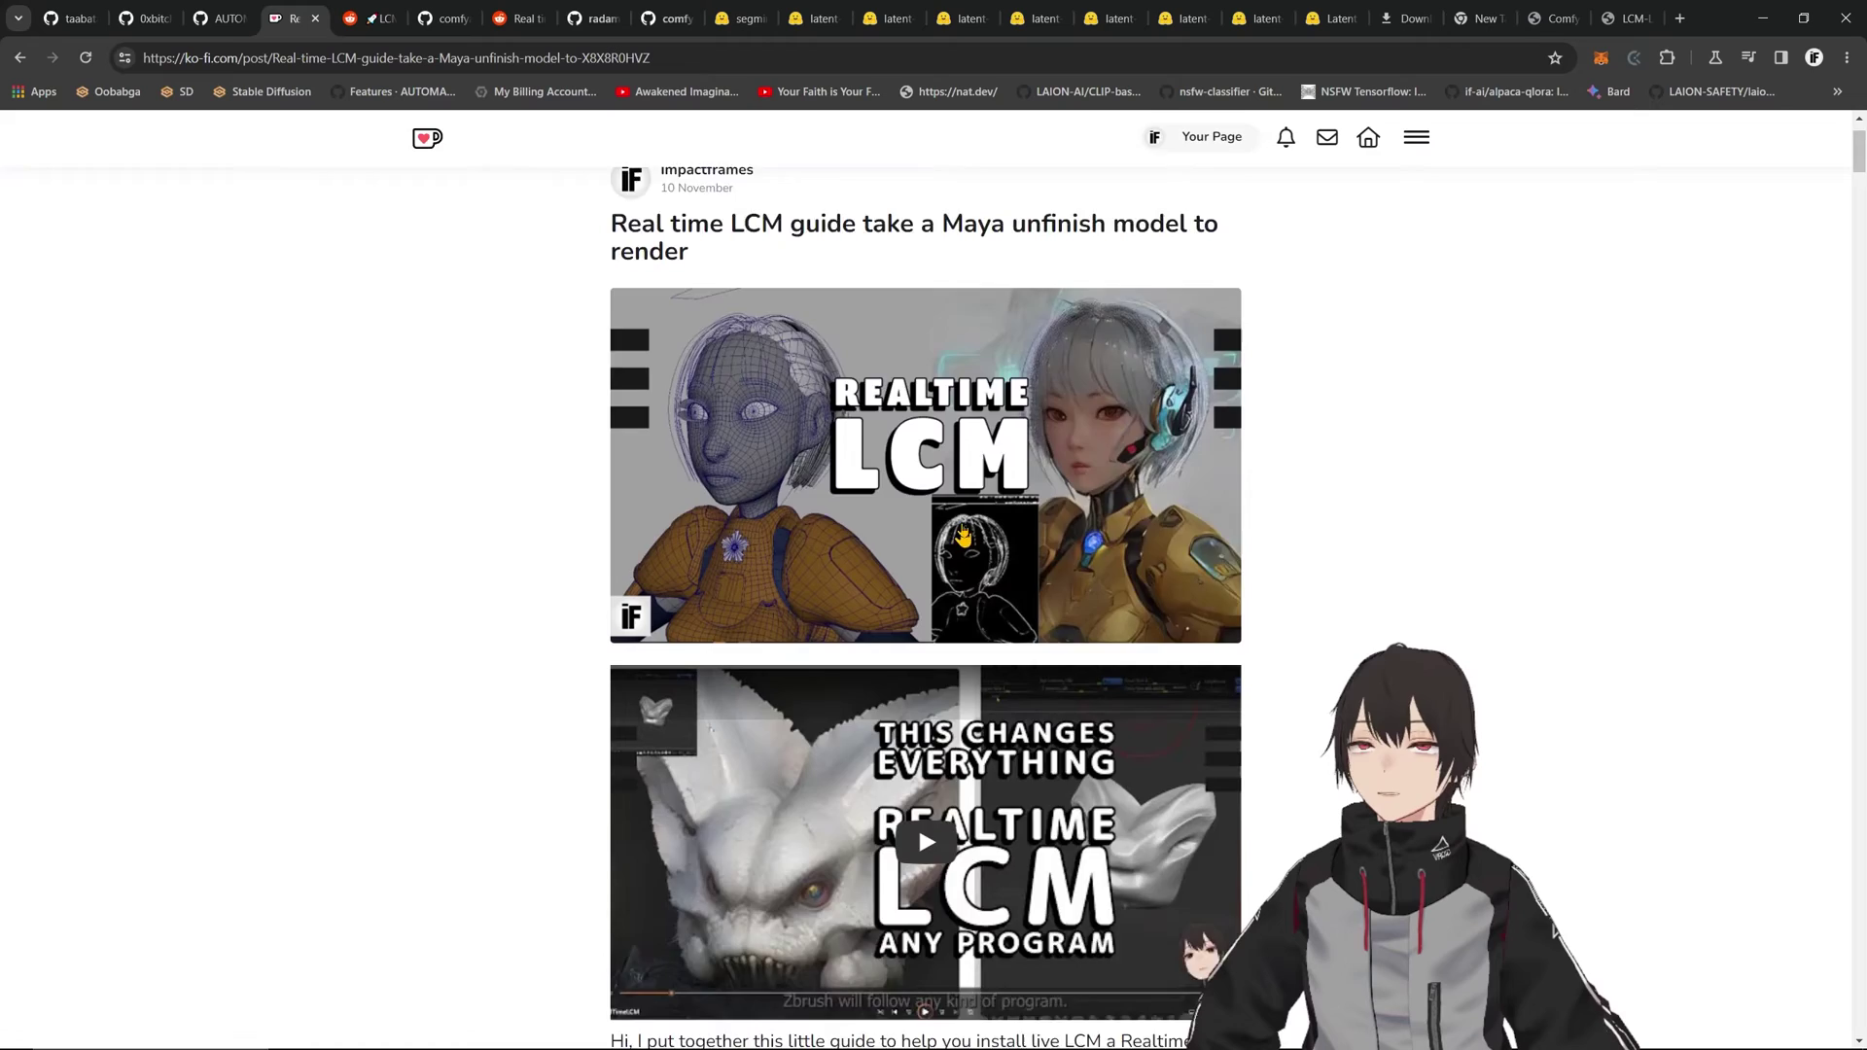
{"action": "scroll", "coordinate": [836, 778], "scroll_direction": "down", "scroll_amount": 3}
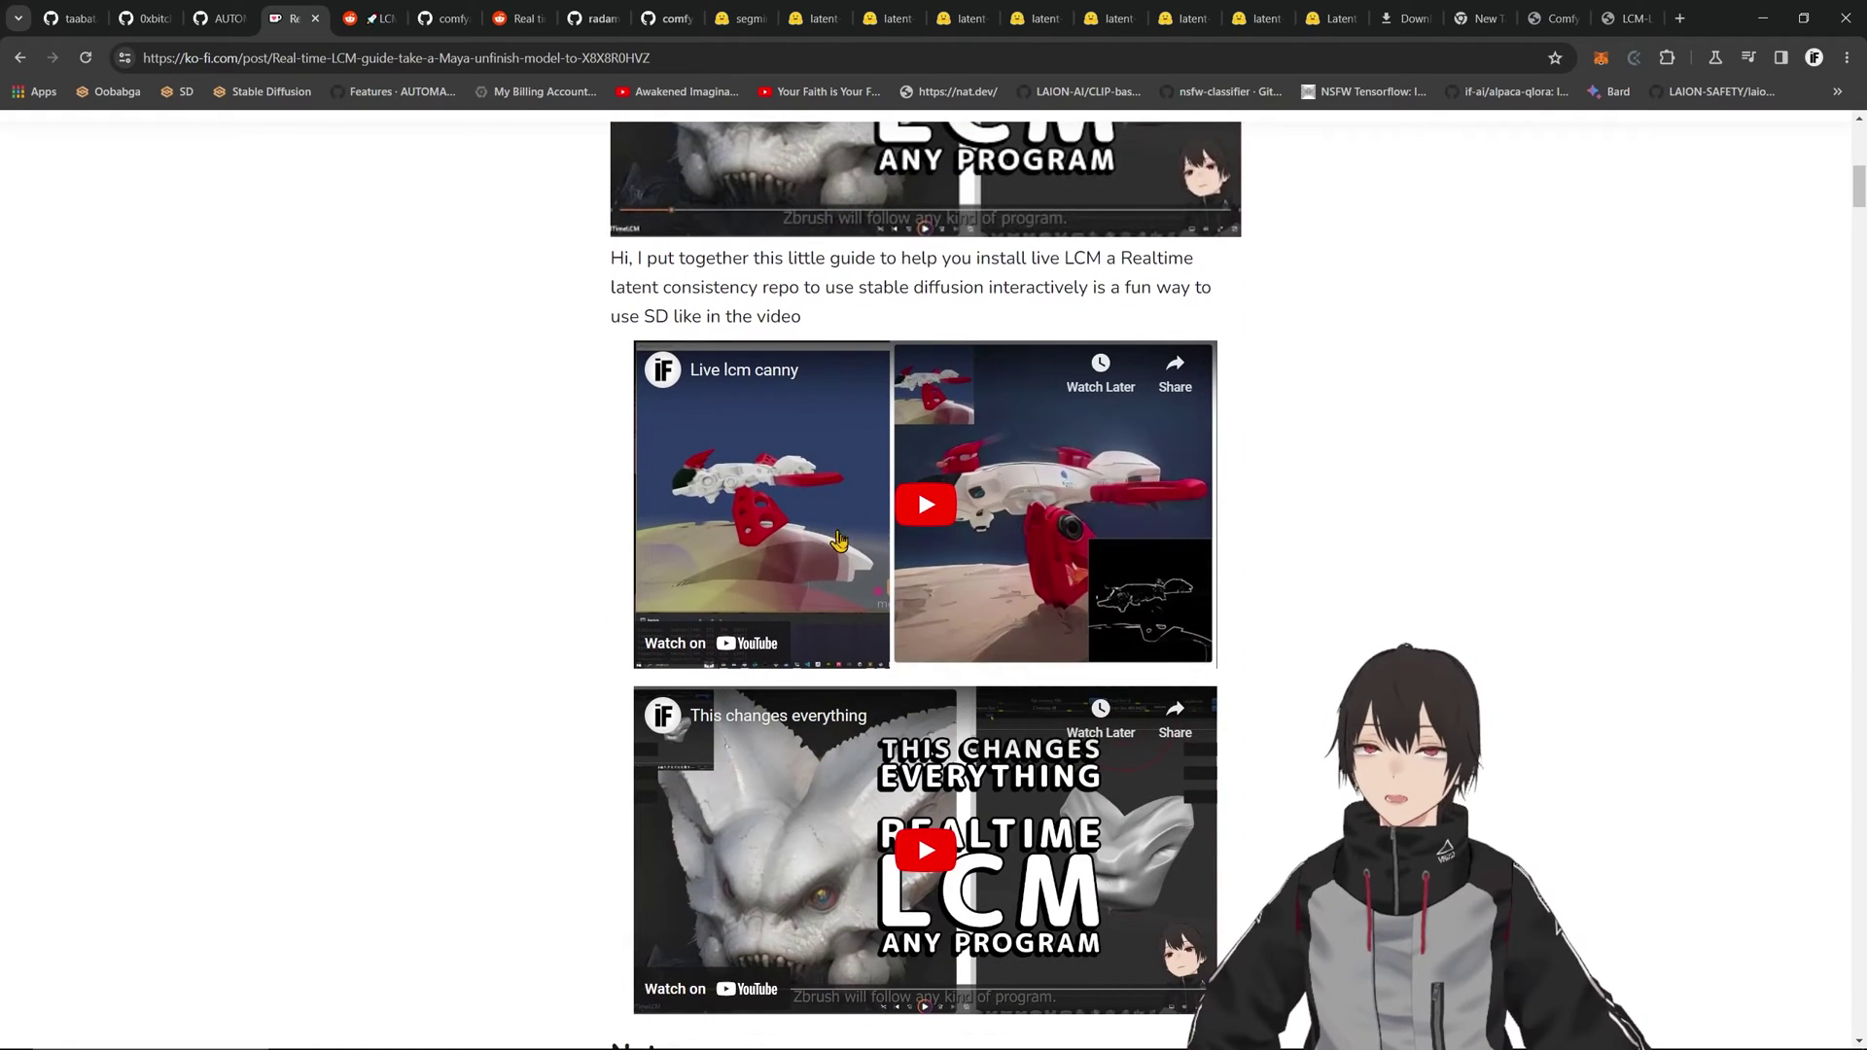
{"action": "scroll", "coordinate": [882, 573], "scroll_direction": "up", "scroll_amount": 3}
{"action": "scroll", "coordinate": [882, 577], "scroll_direction": "down", "scroll_amount": 10}
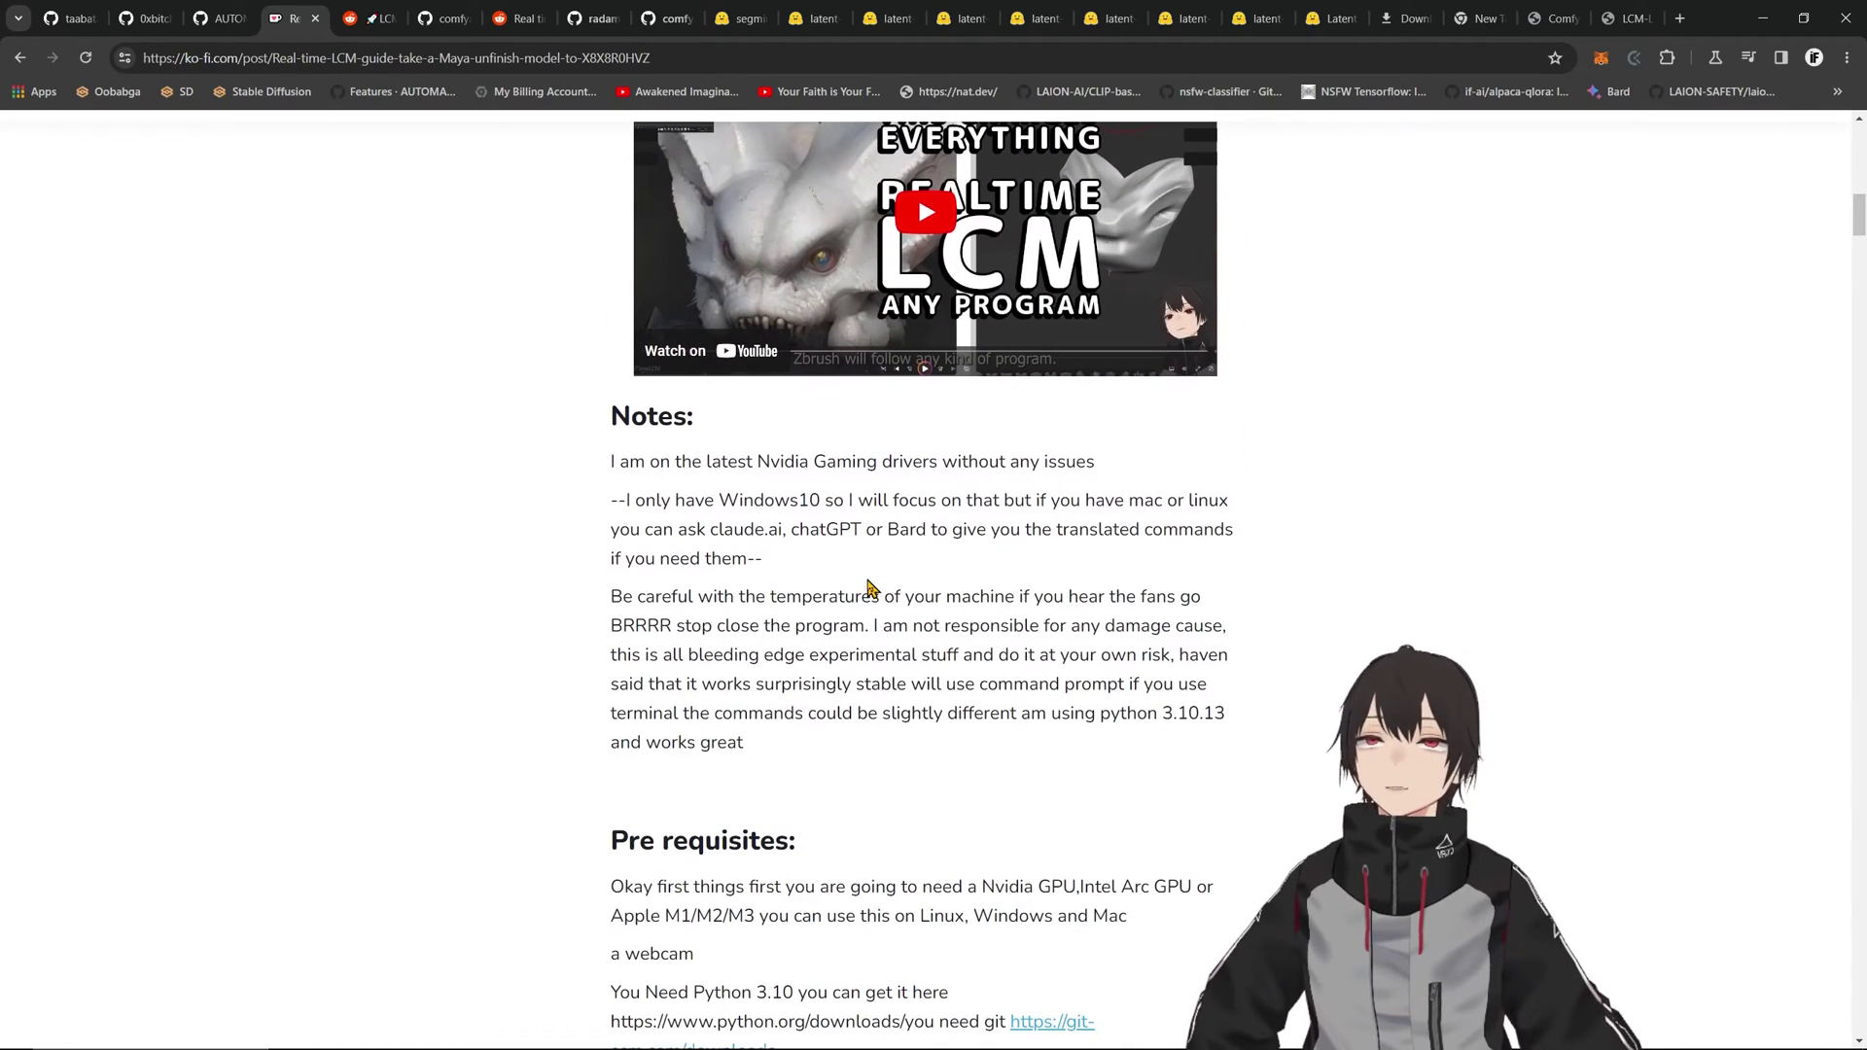
{"action": "scroll", "coordinate": [868, 588], "scroll_direction": "up", "scroll_amount": 4}
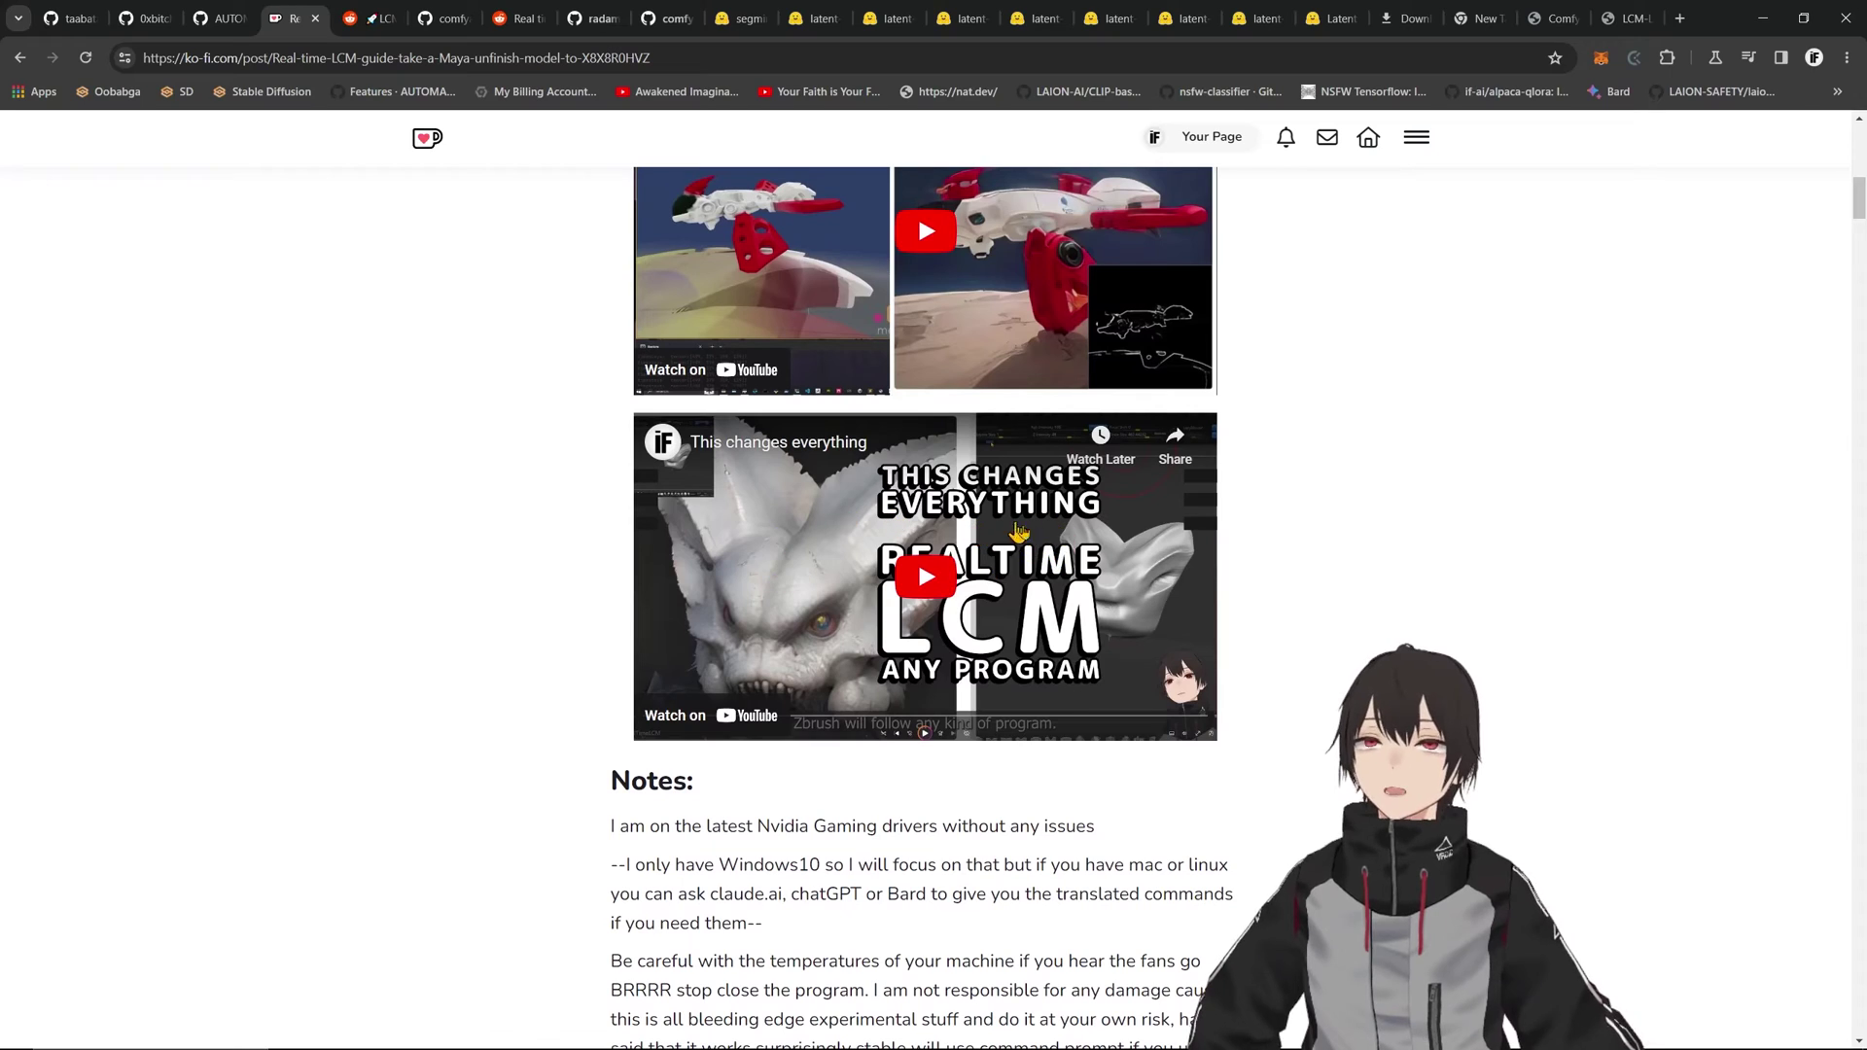
{"action": "scroll", "coordinate": [890, 815], "scroll_direction": "down", "scroll_amount": 9}
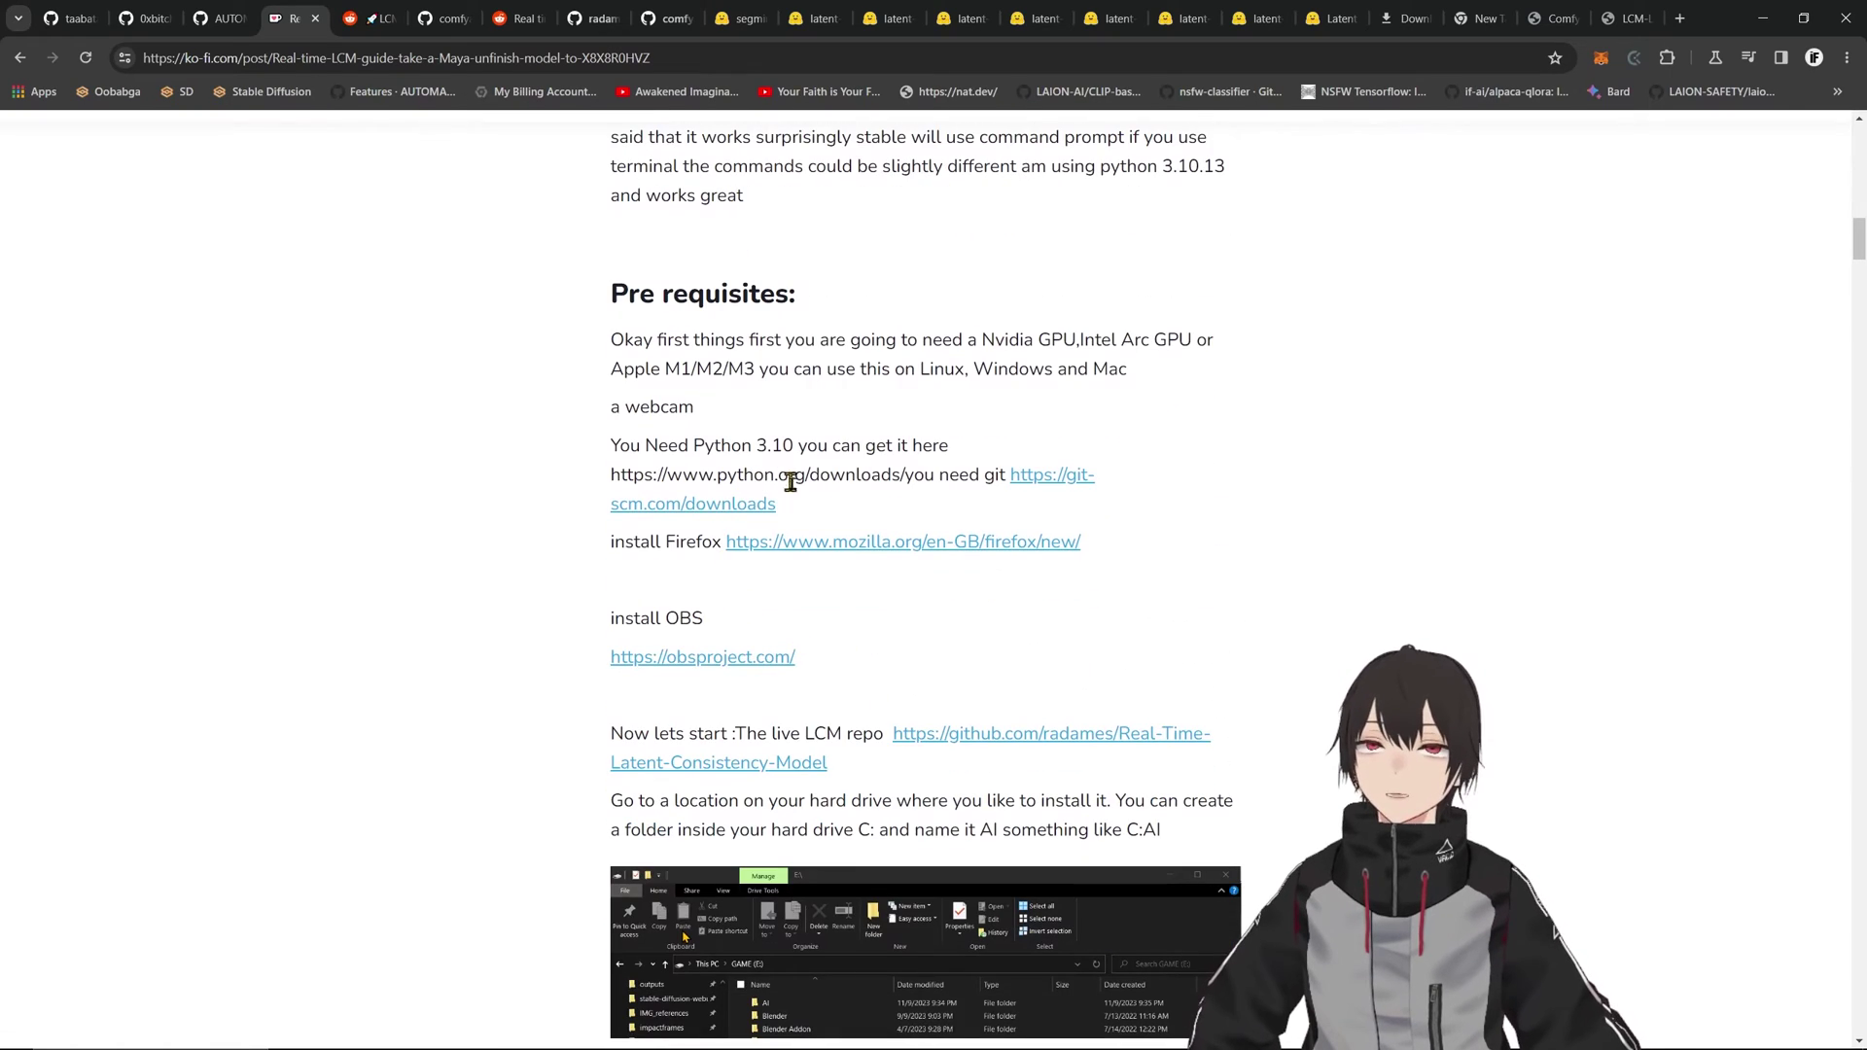
{"action": "scroll", "coordinate": [834, 529], "scroll_direction": "down", "scroll_amount": 1}
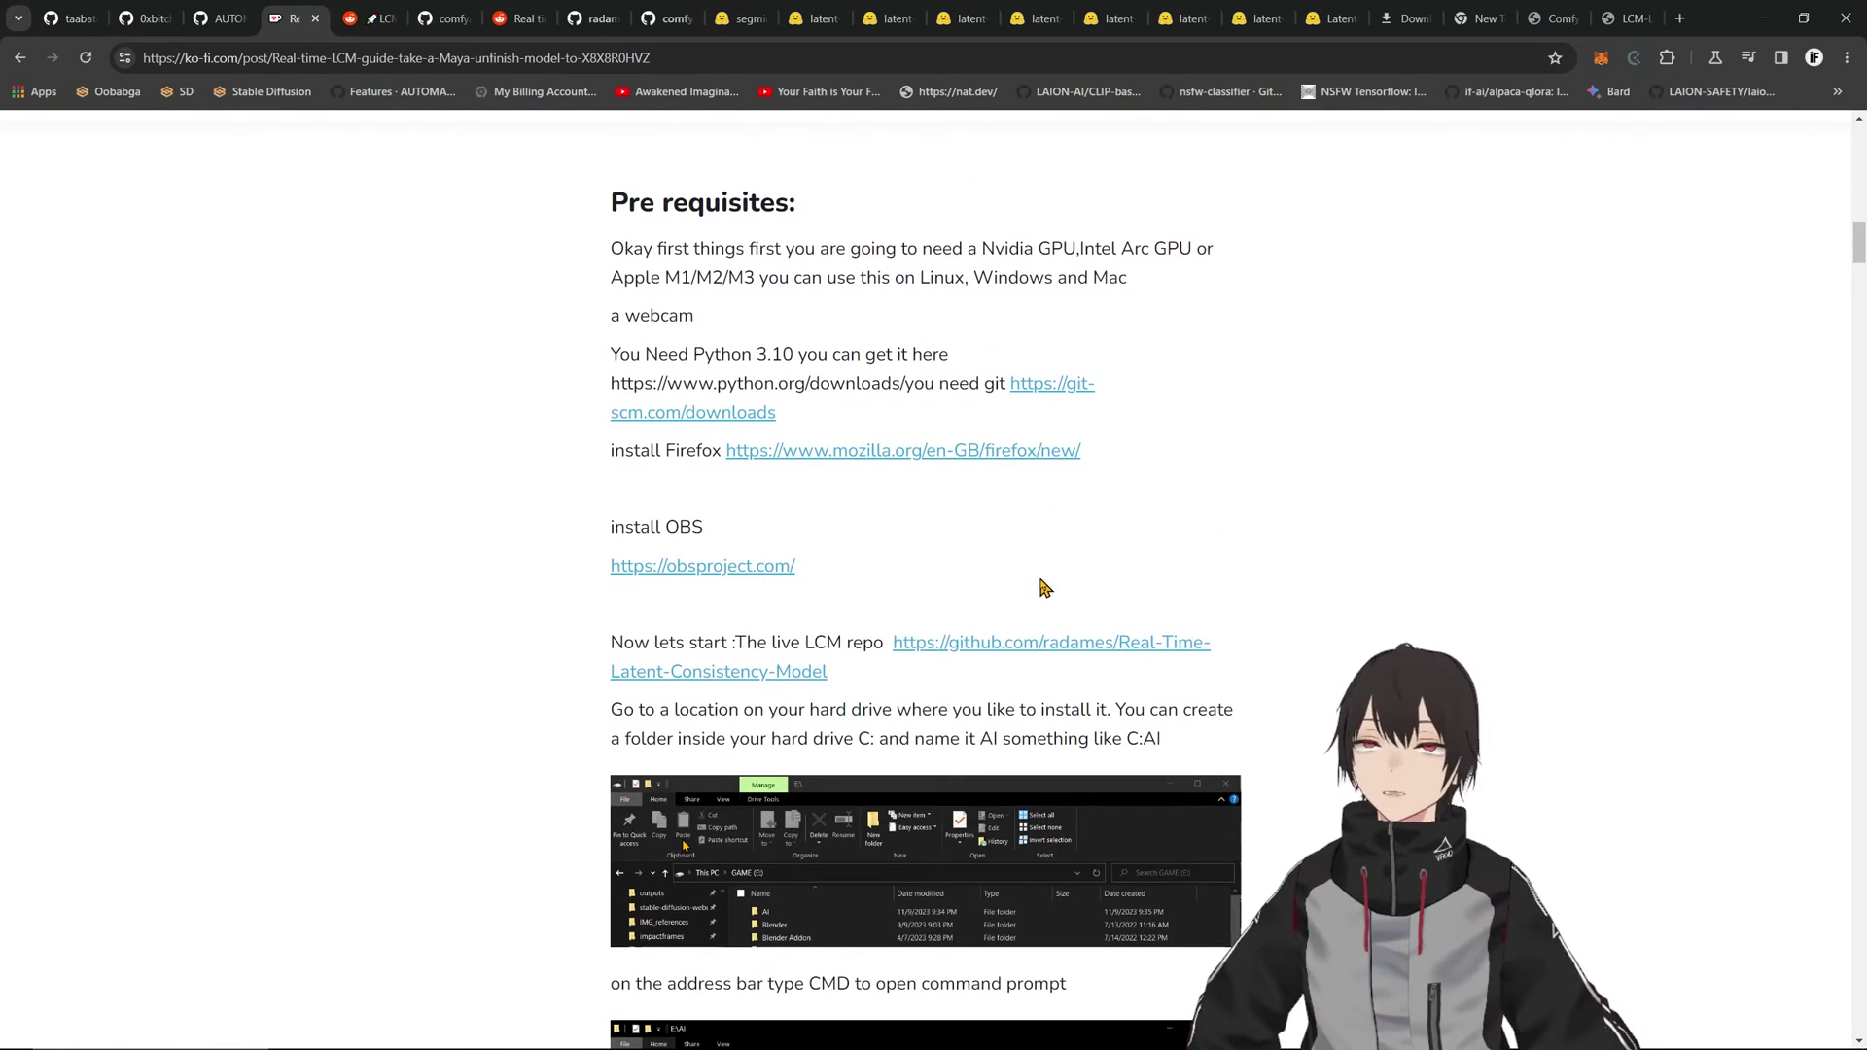
{"action": "scroll", "coordinate": [963, 593], "scroll_direction": "down", "scroll_amount": 3}
{"action": "scroll", "coordinate": [873, 617], "scroll_direction": "down", "scroll_amount": 15}
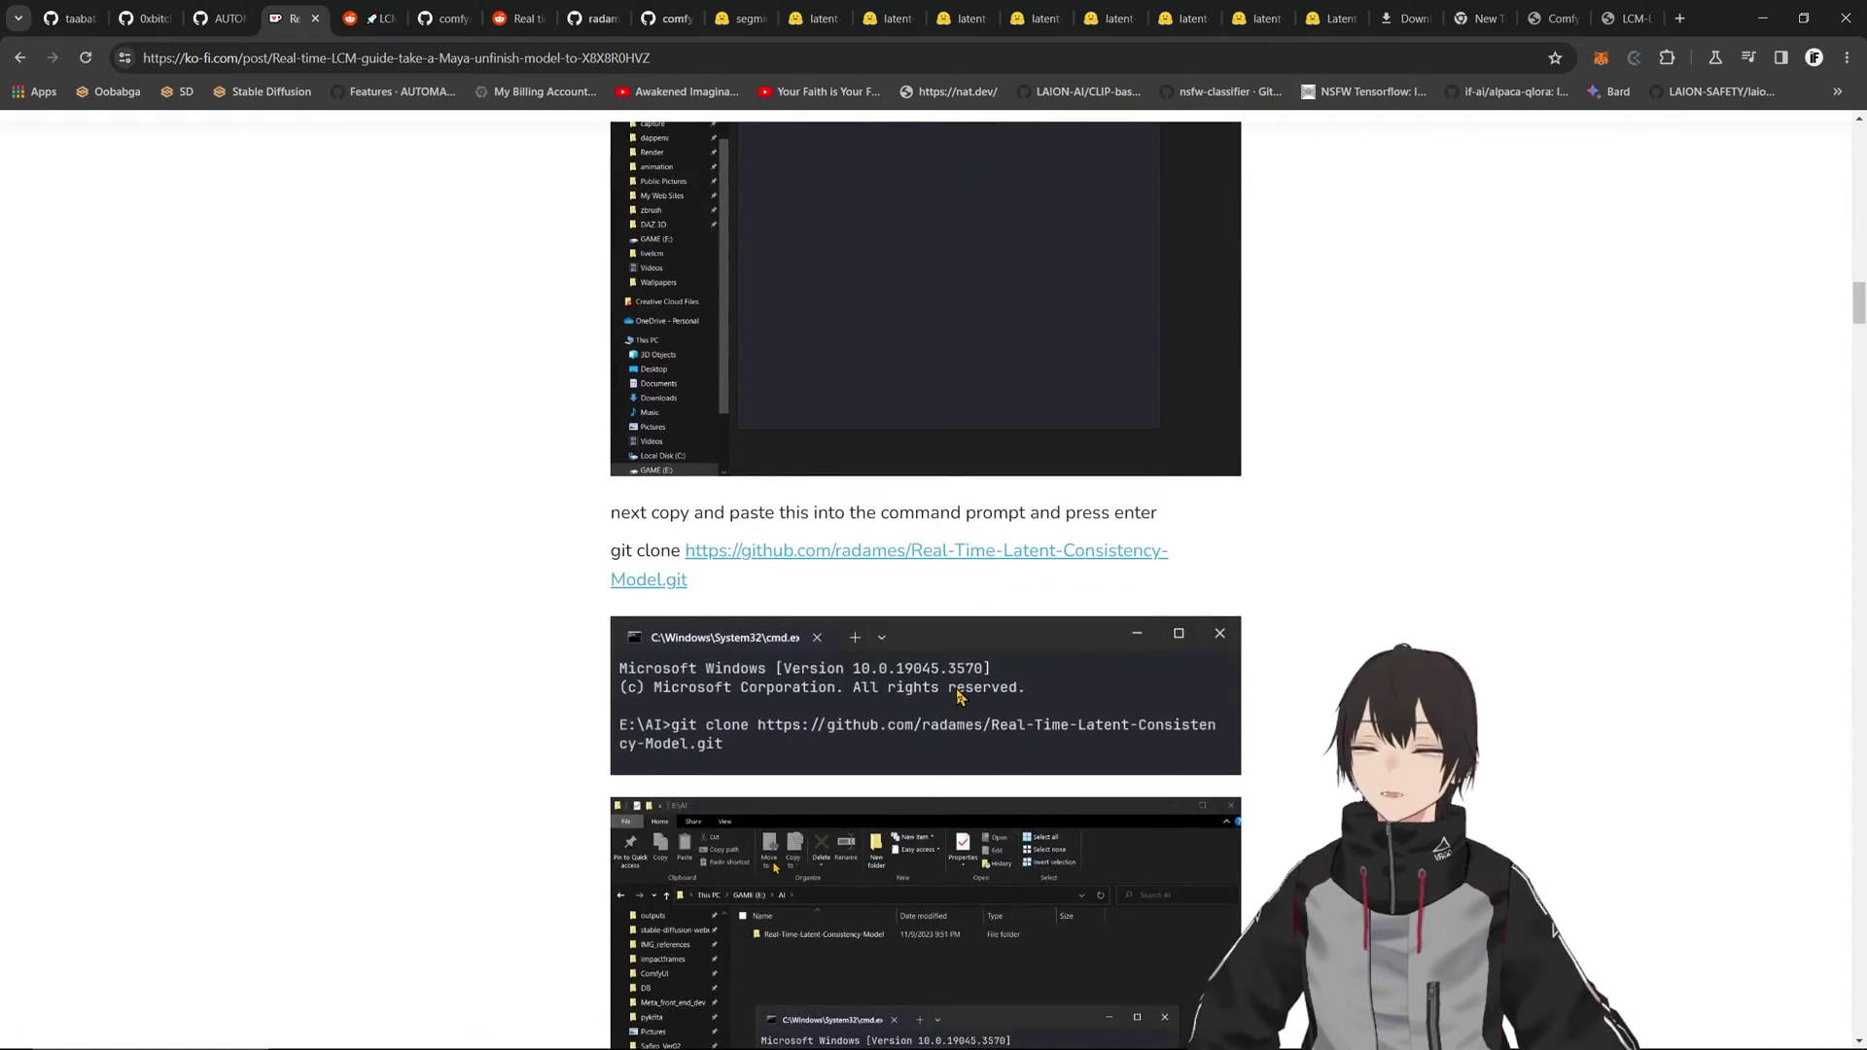
{"action": "scroll", "coordinate": [953, 700], "scroll_direction": "down", "scroll_amount": 20}
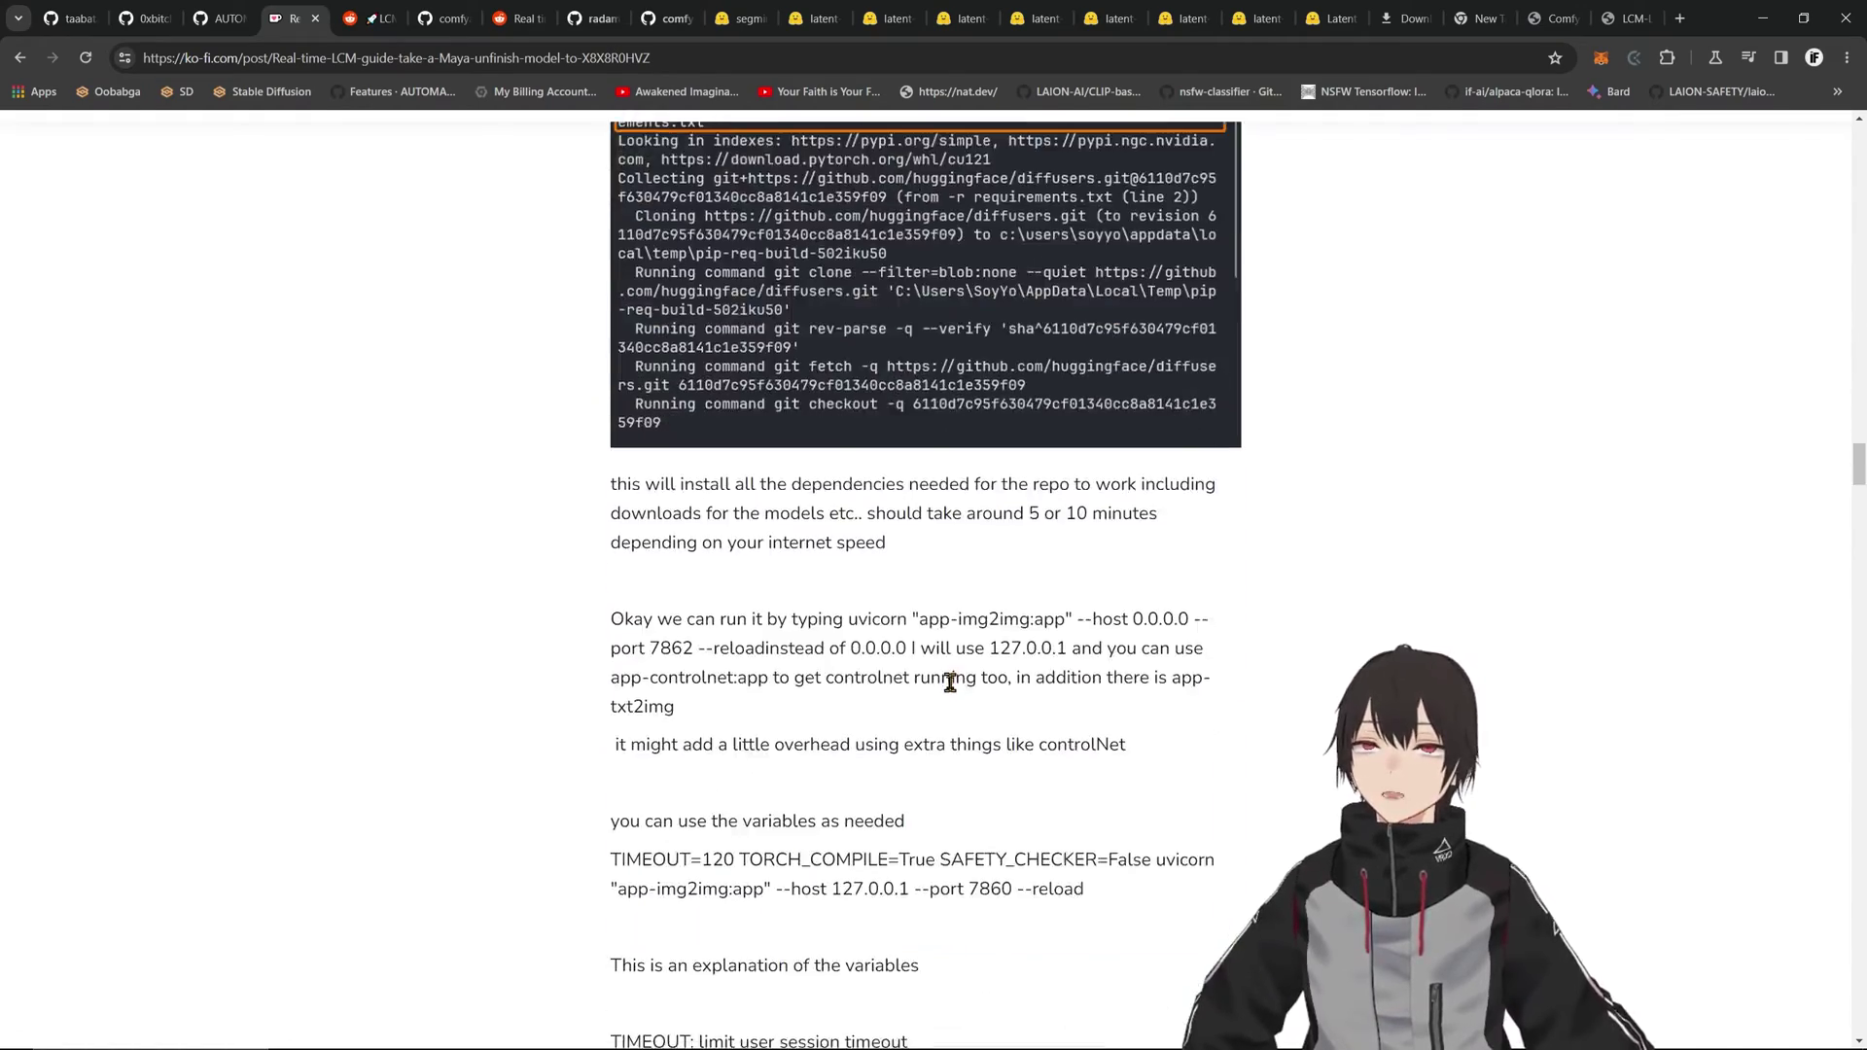
{"action": "scroll", "coordinate": [1249, 678], "scroll_direction": "up", "scroll_amount": 7}
{"action": "left_click_drag", "start_coordinate": [1853, 443], "coordinate": [1854, 141]}
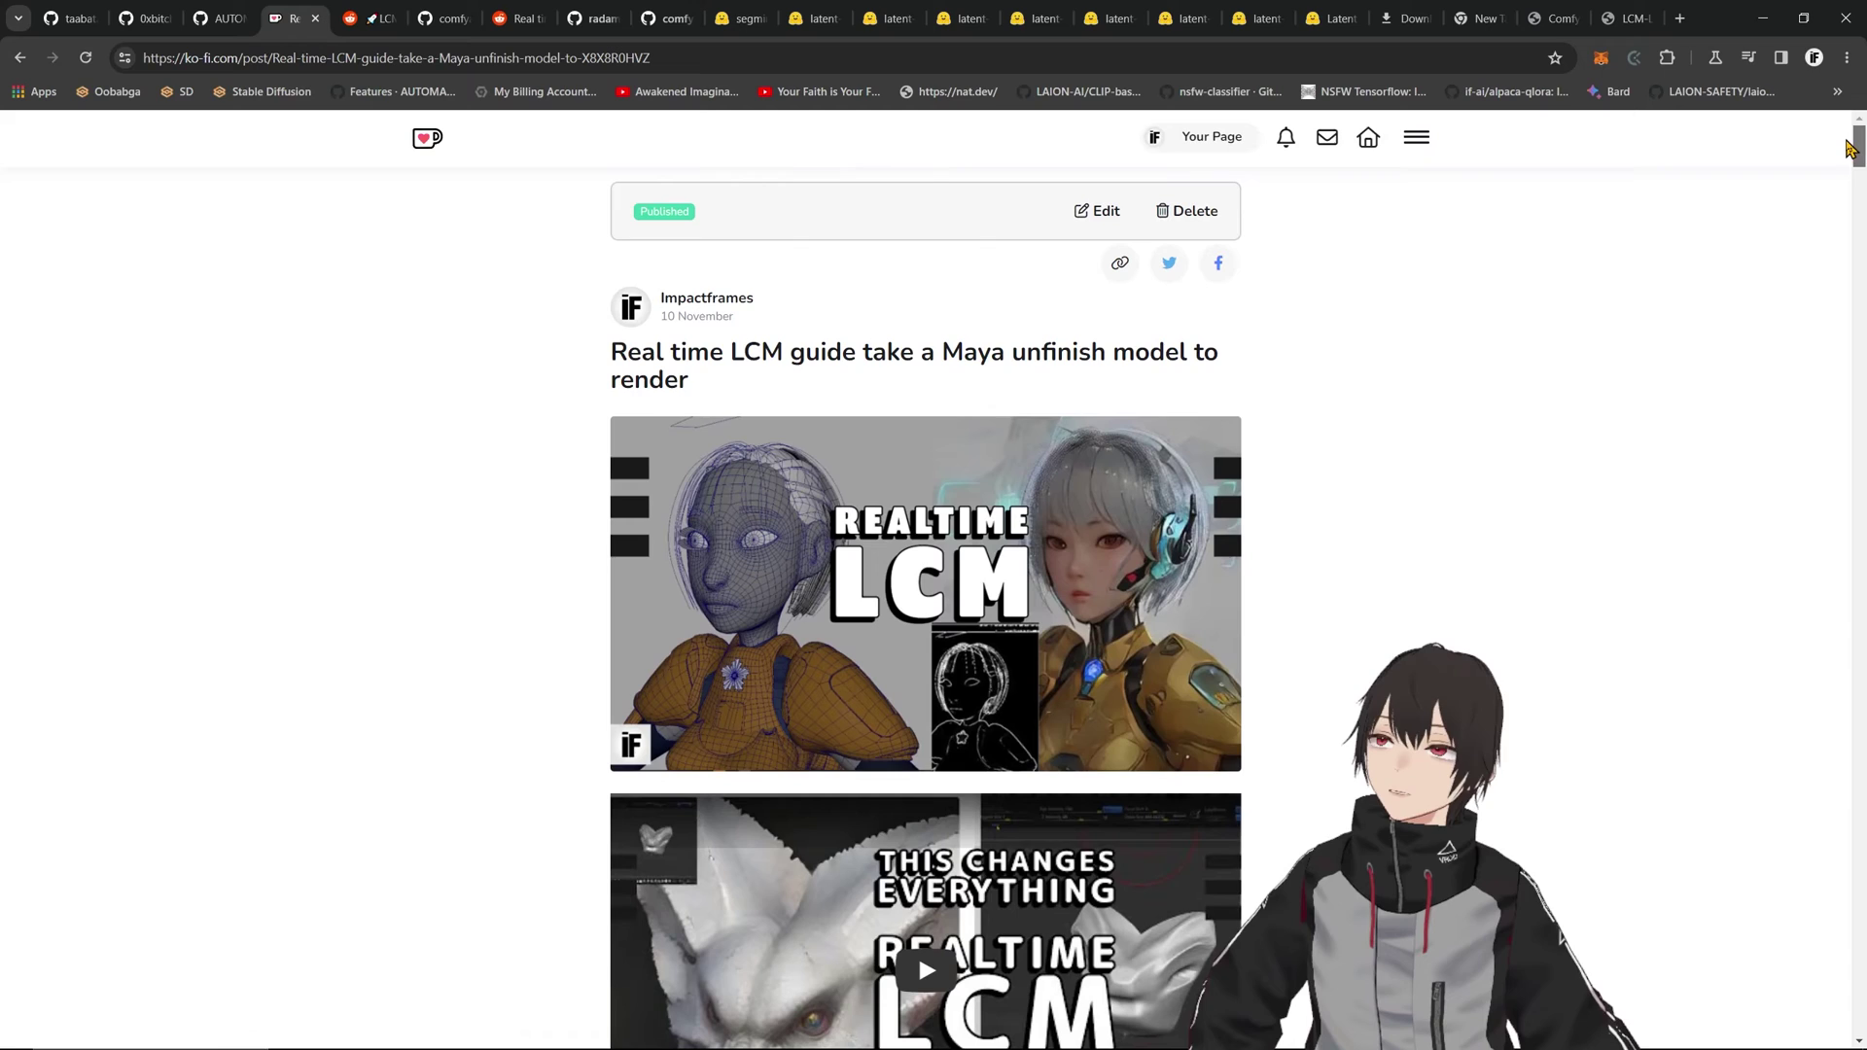
{"action": "scroll", "coordinate": [865, 706], "scroll_direction": "down", "scroll_amount": 3}
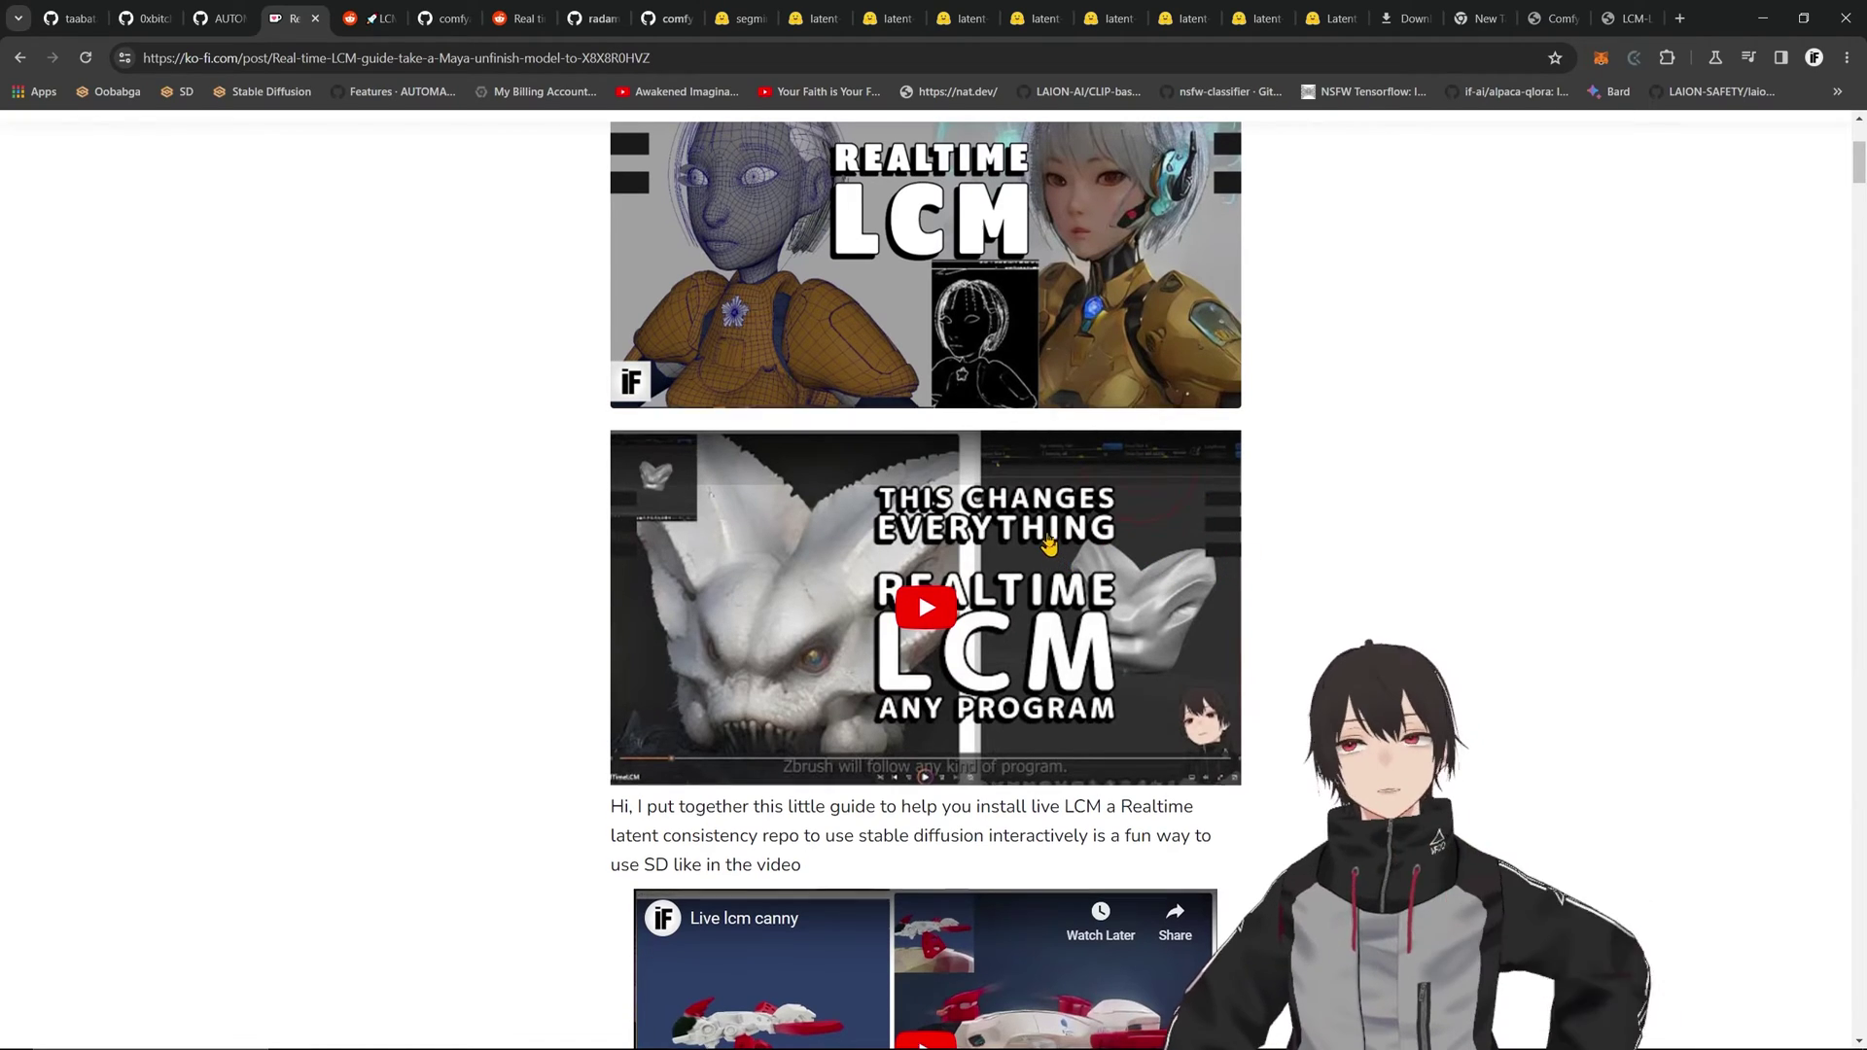
{"action": "scroll", "coordinate": [801, 557], "scroll_direction": "up", "scroll_amount": 4}
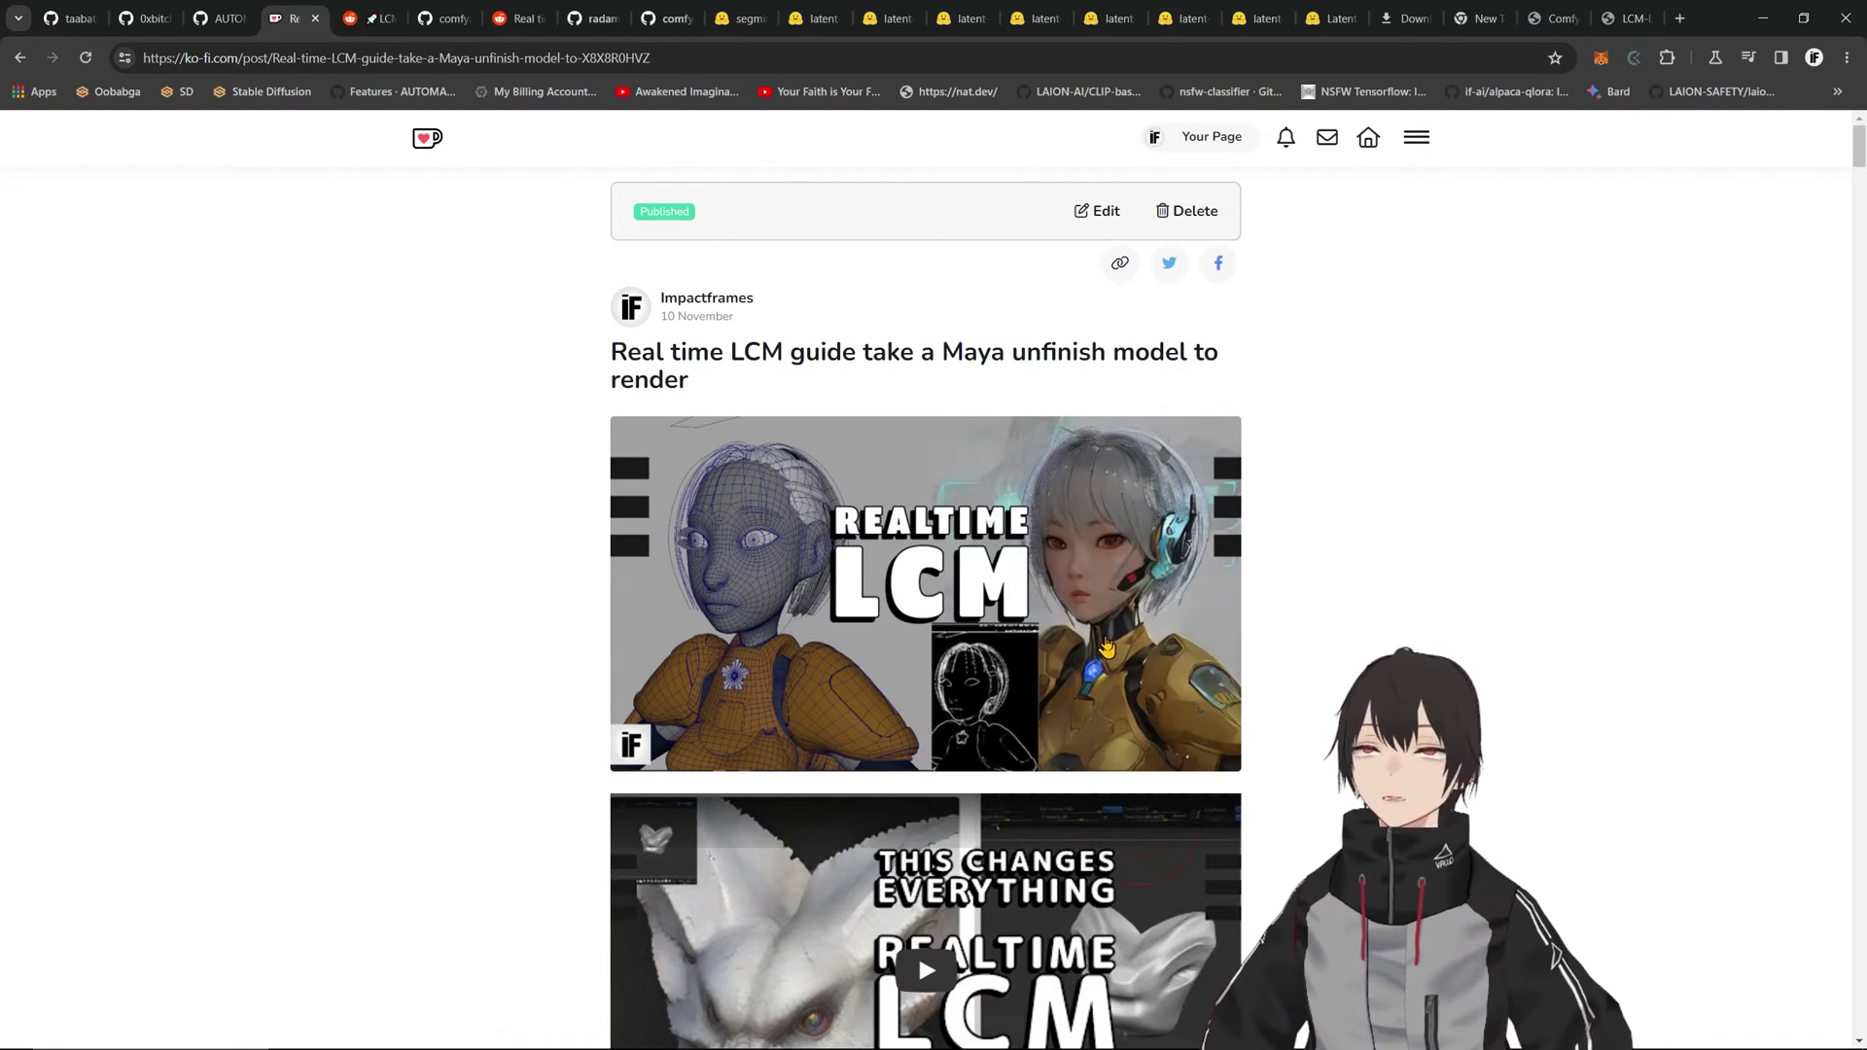
{"action": "scroll", "coordinate": [1089, 600], "scroll_direction": "down", "scroll_amount": 2}
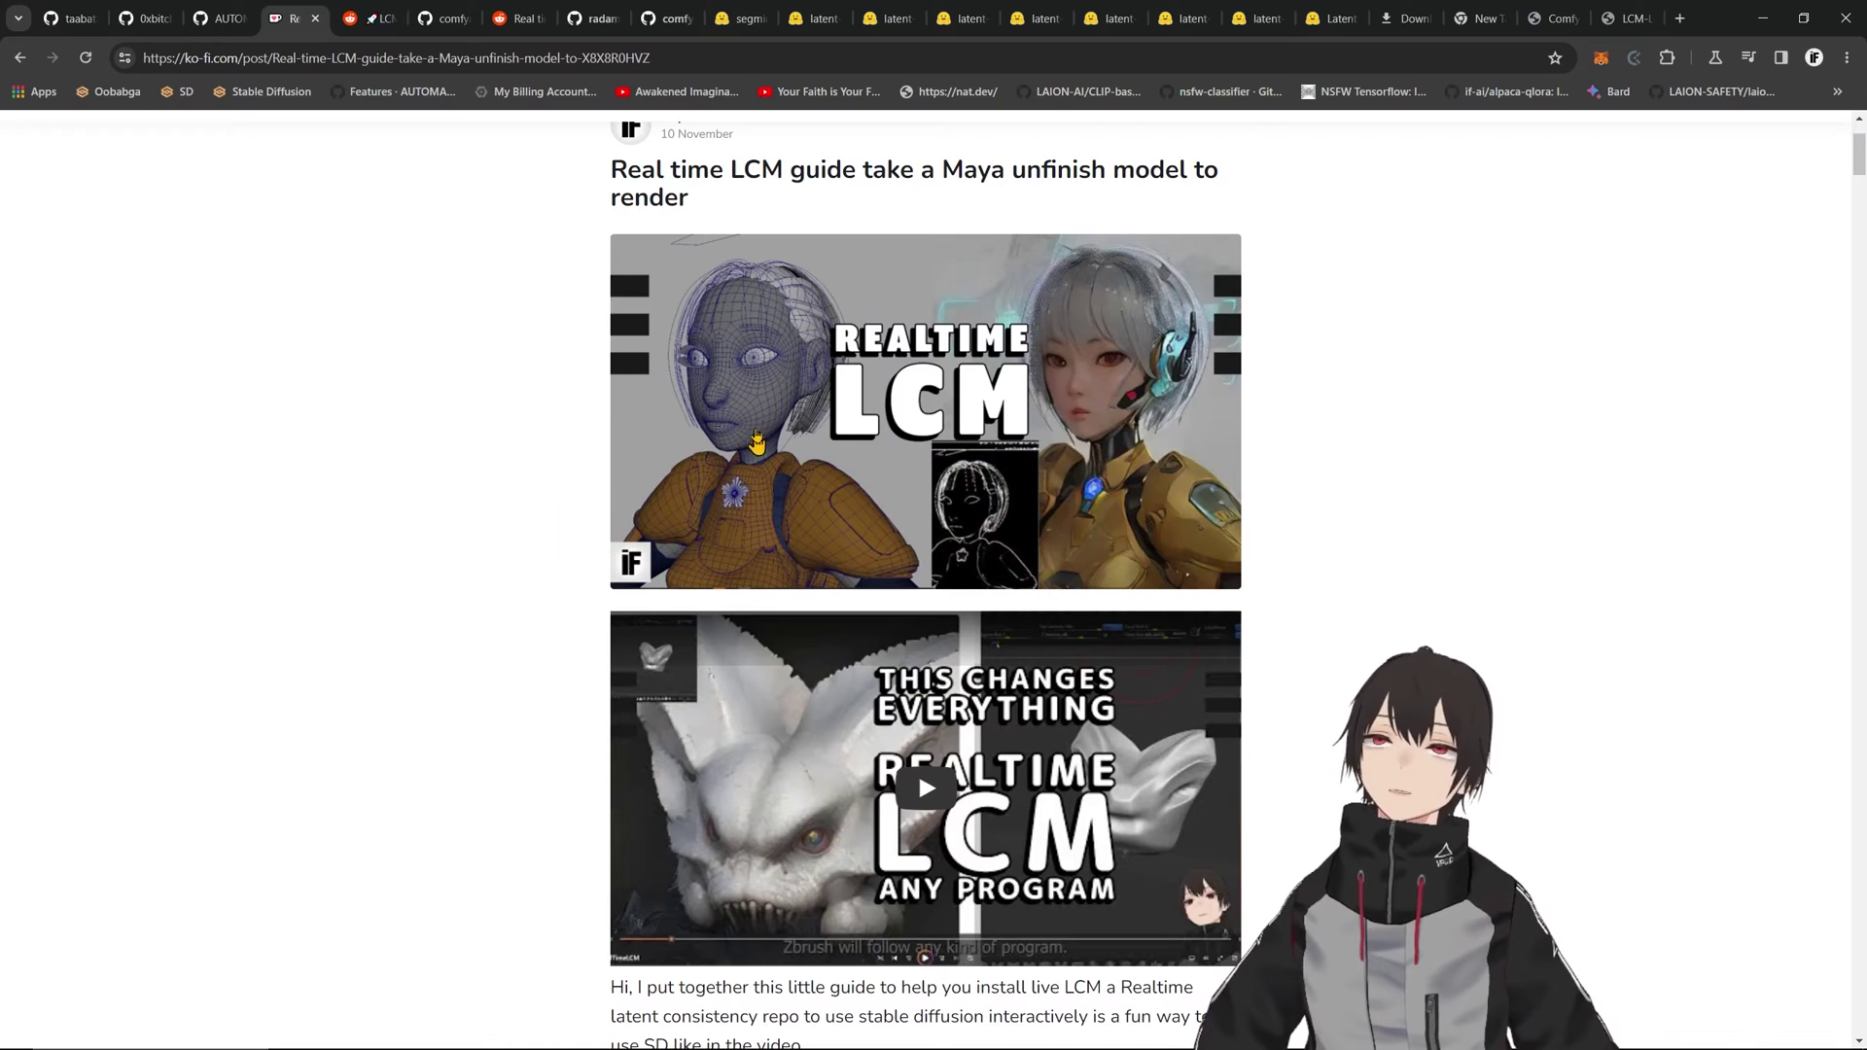
{"action": "scroll", "coordinate": [992, 406], "scroll_direction": "down", "scroll_amount": 9}
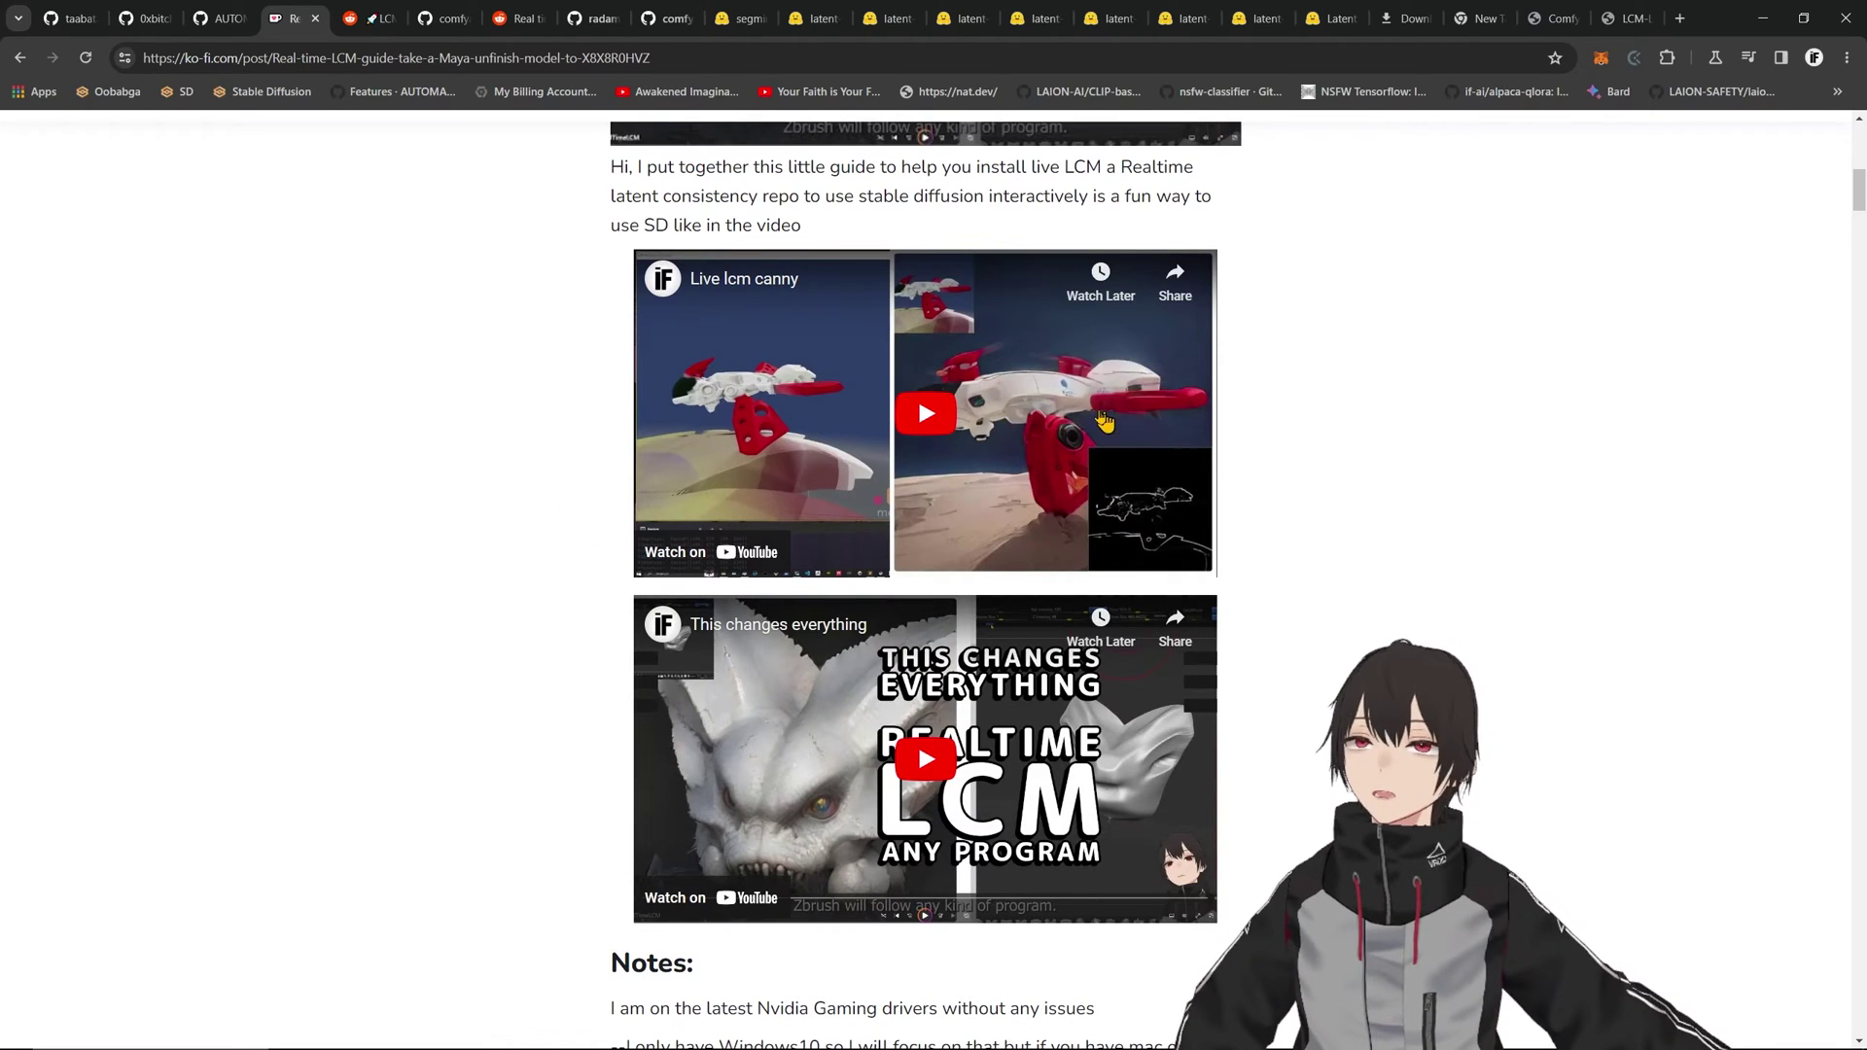
{"action": "scroll", "coordinate": [992, 406], "scroll_direction": "down", "scroll_amount": 3}
{"action": "scroll", "coordinate": [945, 767], "scroll_direction": "down", "scroll_amount": 20}
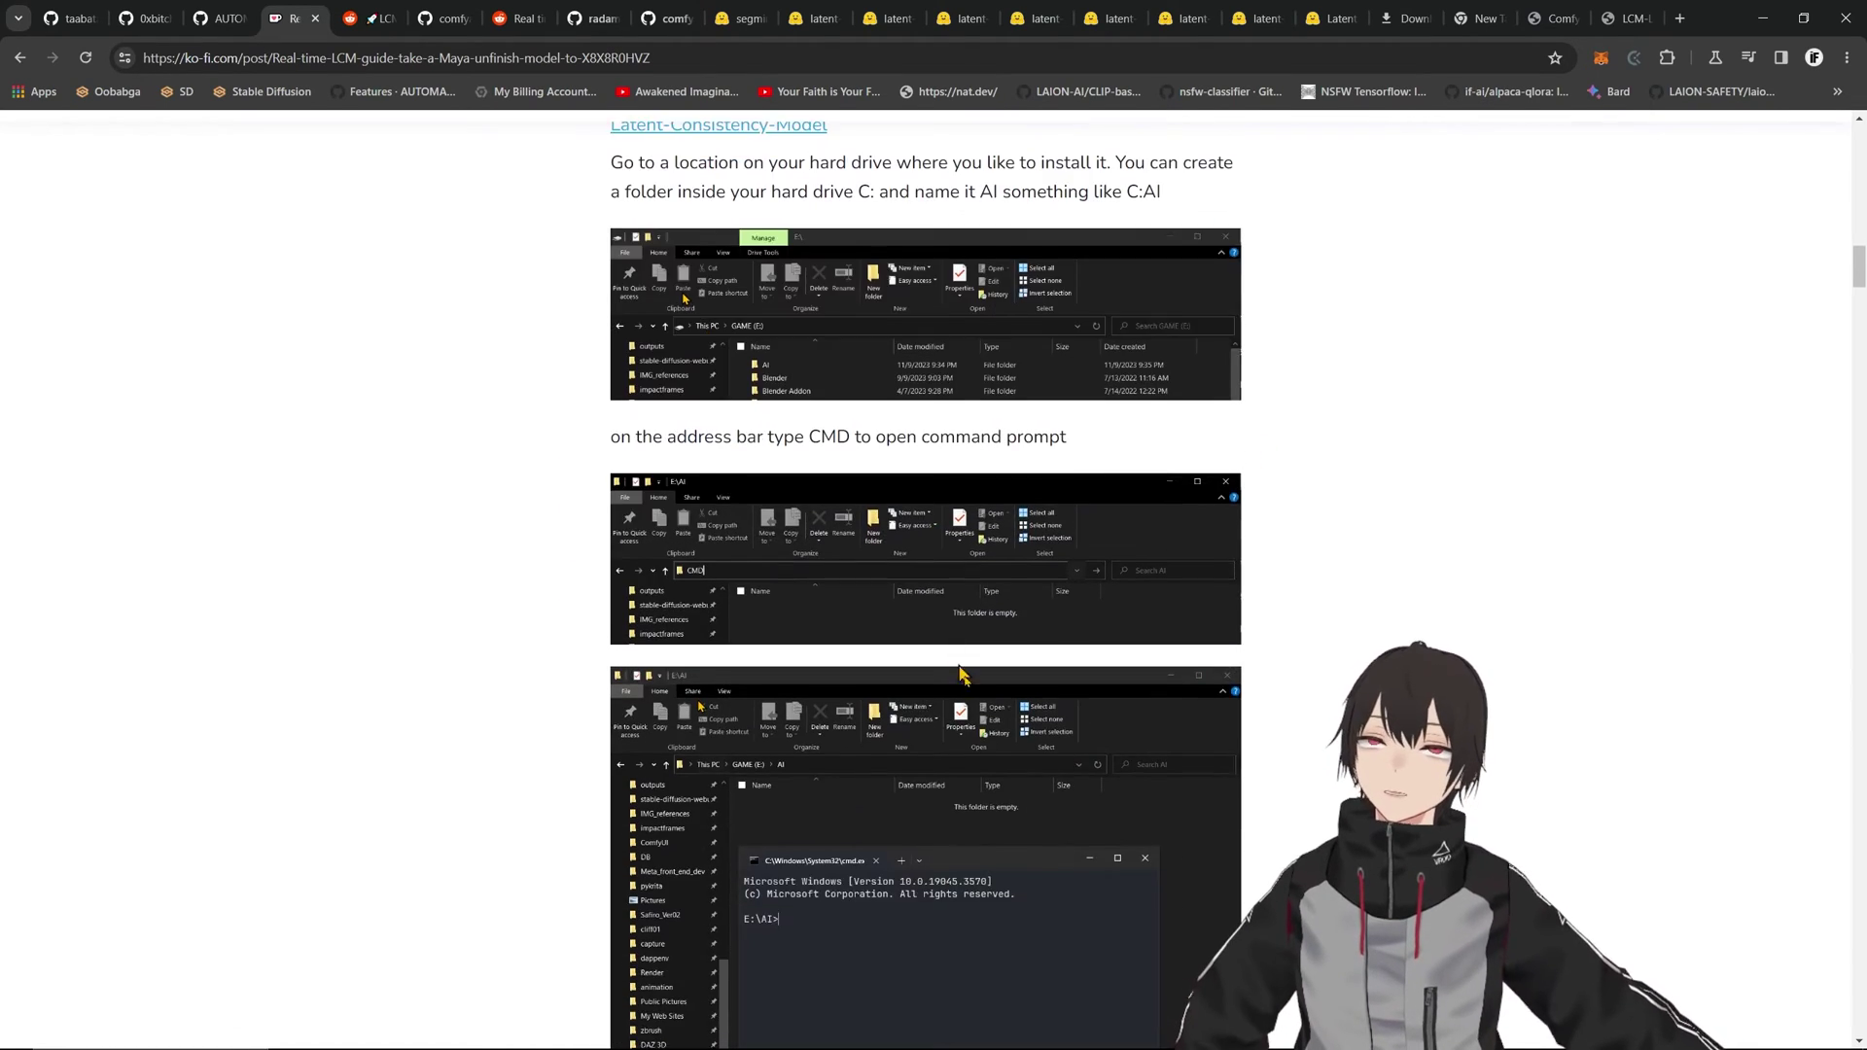
{"action": "scroll", "coordinate": [1030, 844], "scroll_direction": "down", "scroll_amount": 5}
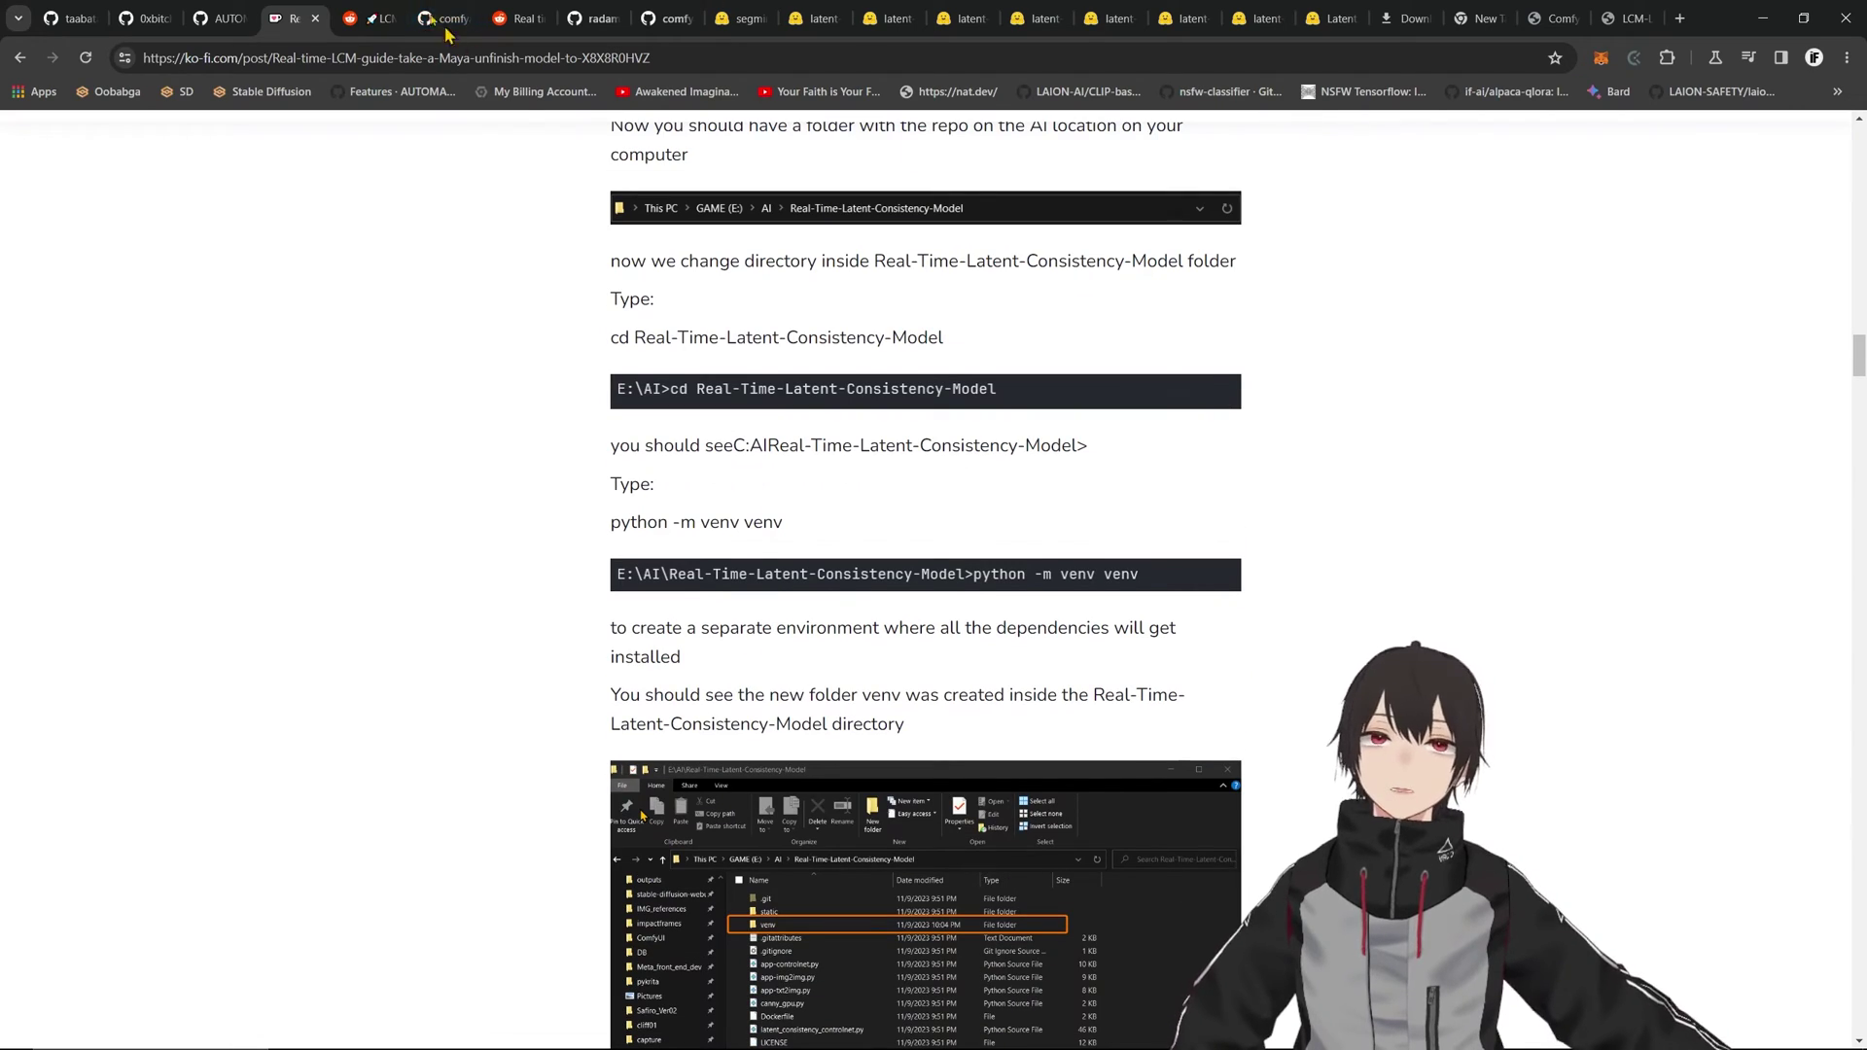
{"action": "scroll", "coordinate": [1000, 375], "scroll_direction": "up", "scroll_amount": 20}
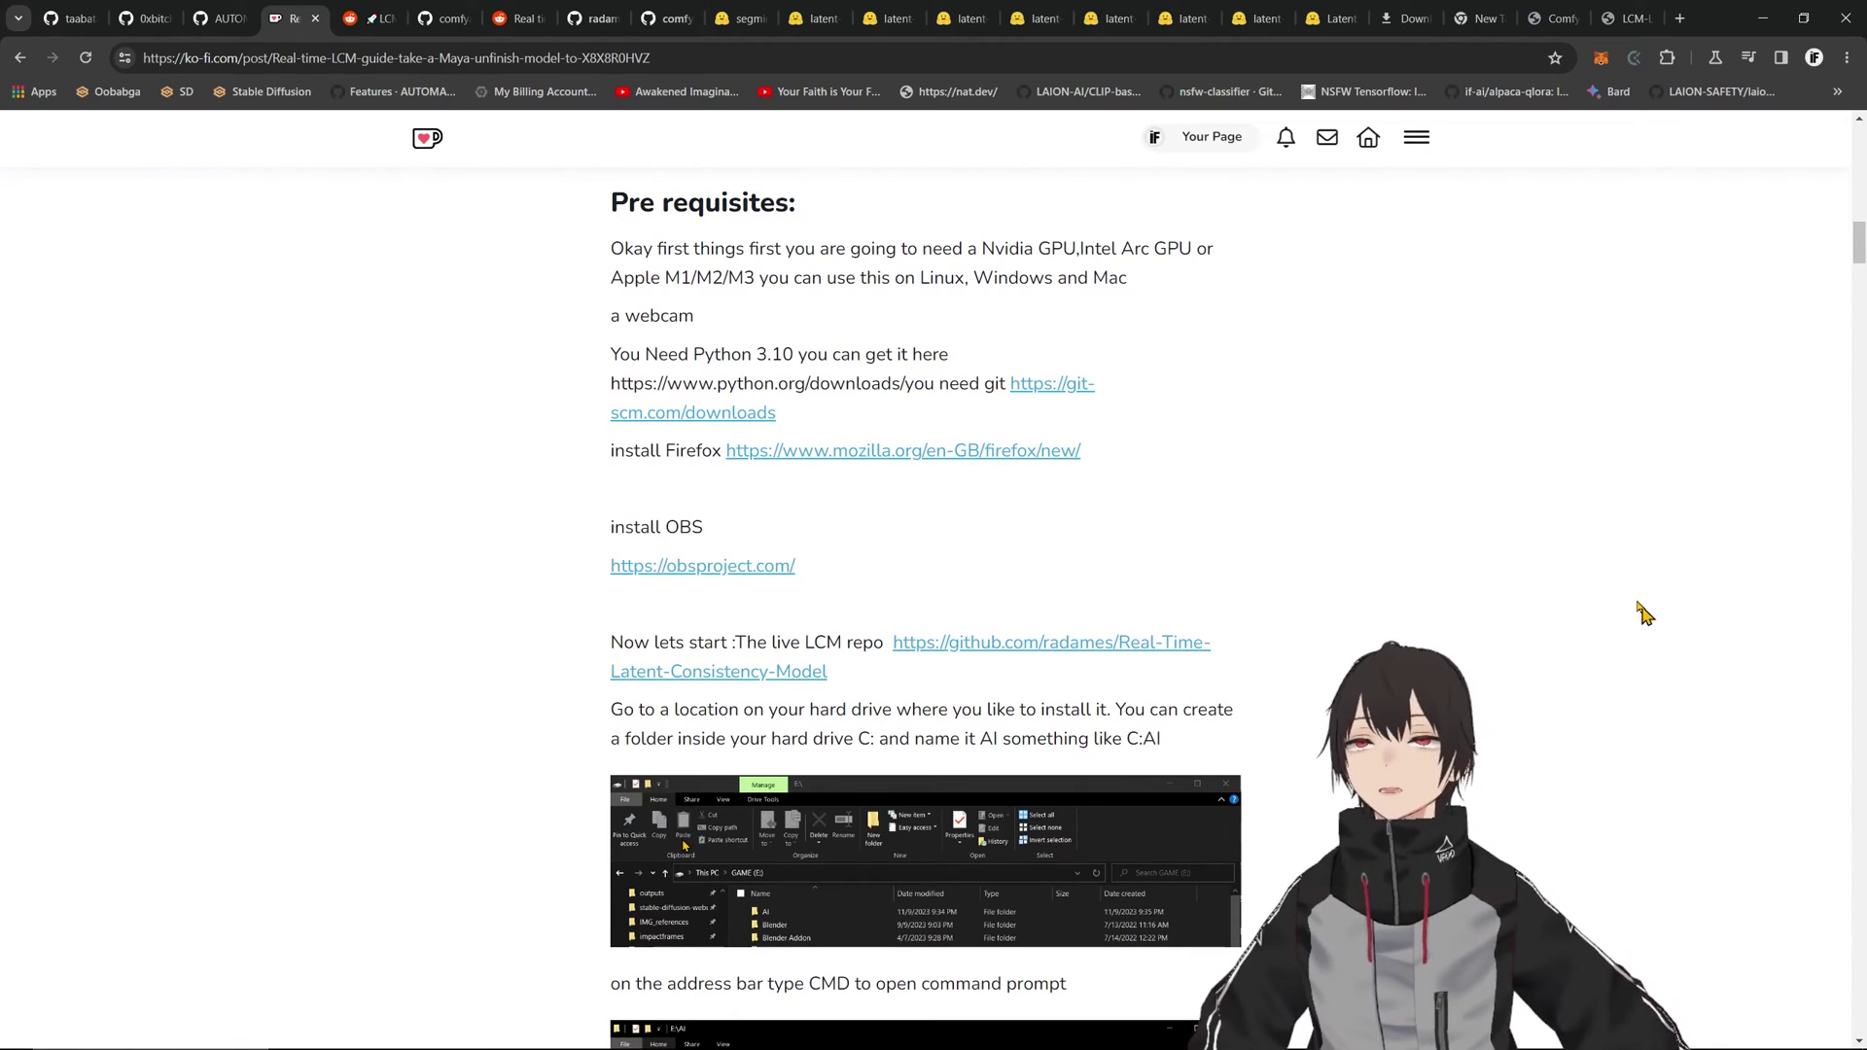
{"action": "scroll", "coordinate": [1556, 642], "scroll_direction": "down", "scroll_amount": 10}
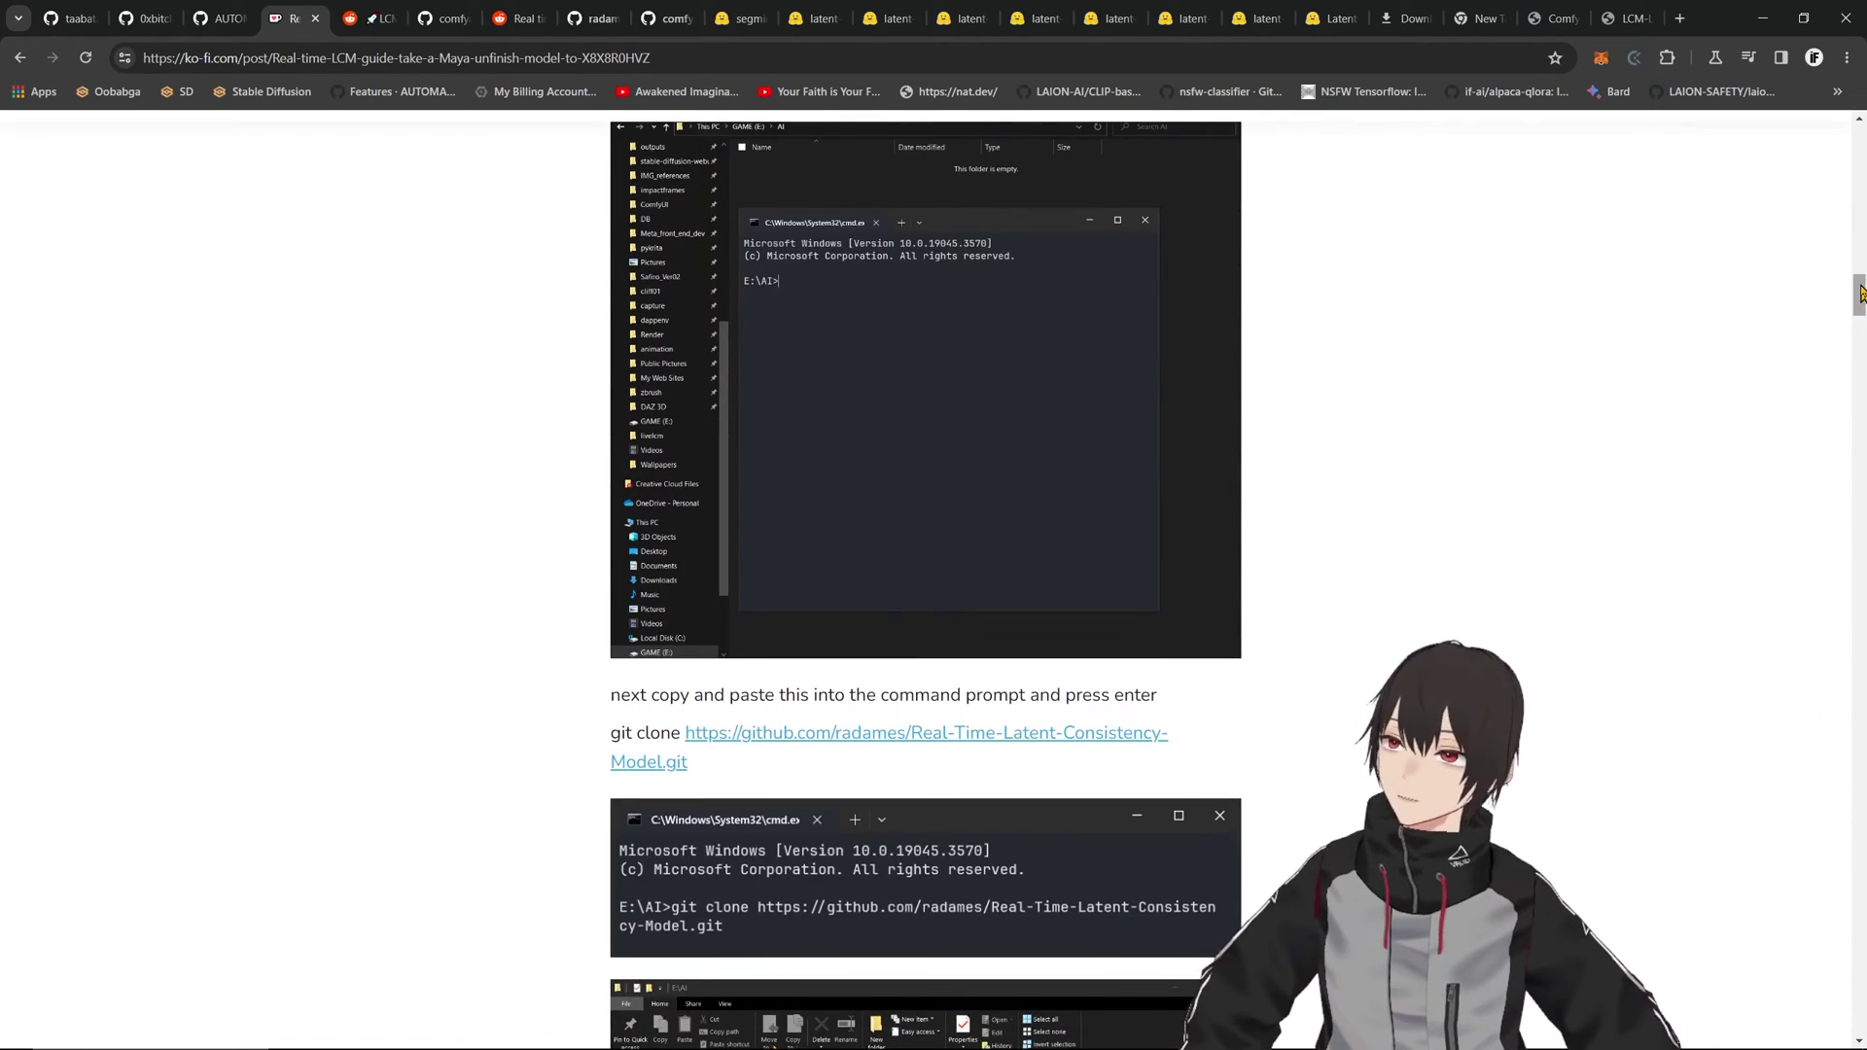
{"action": "mouse_move", "coordinate": [1858, 295]}
{"action": "left_mouse_down"}
{"action": "mouse_move", "coordinate": [1859, 1021]}
{"action": "mouse_move", "coordinate": [1859, 992]}
{"action": "left_mouse_up"}
{"action": "scroll", "coordinate": [918, 721], "scroll_direction": "up", "scroll_amount": 6}
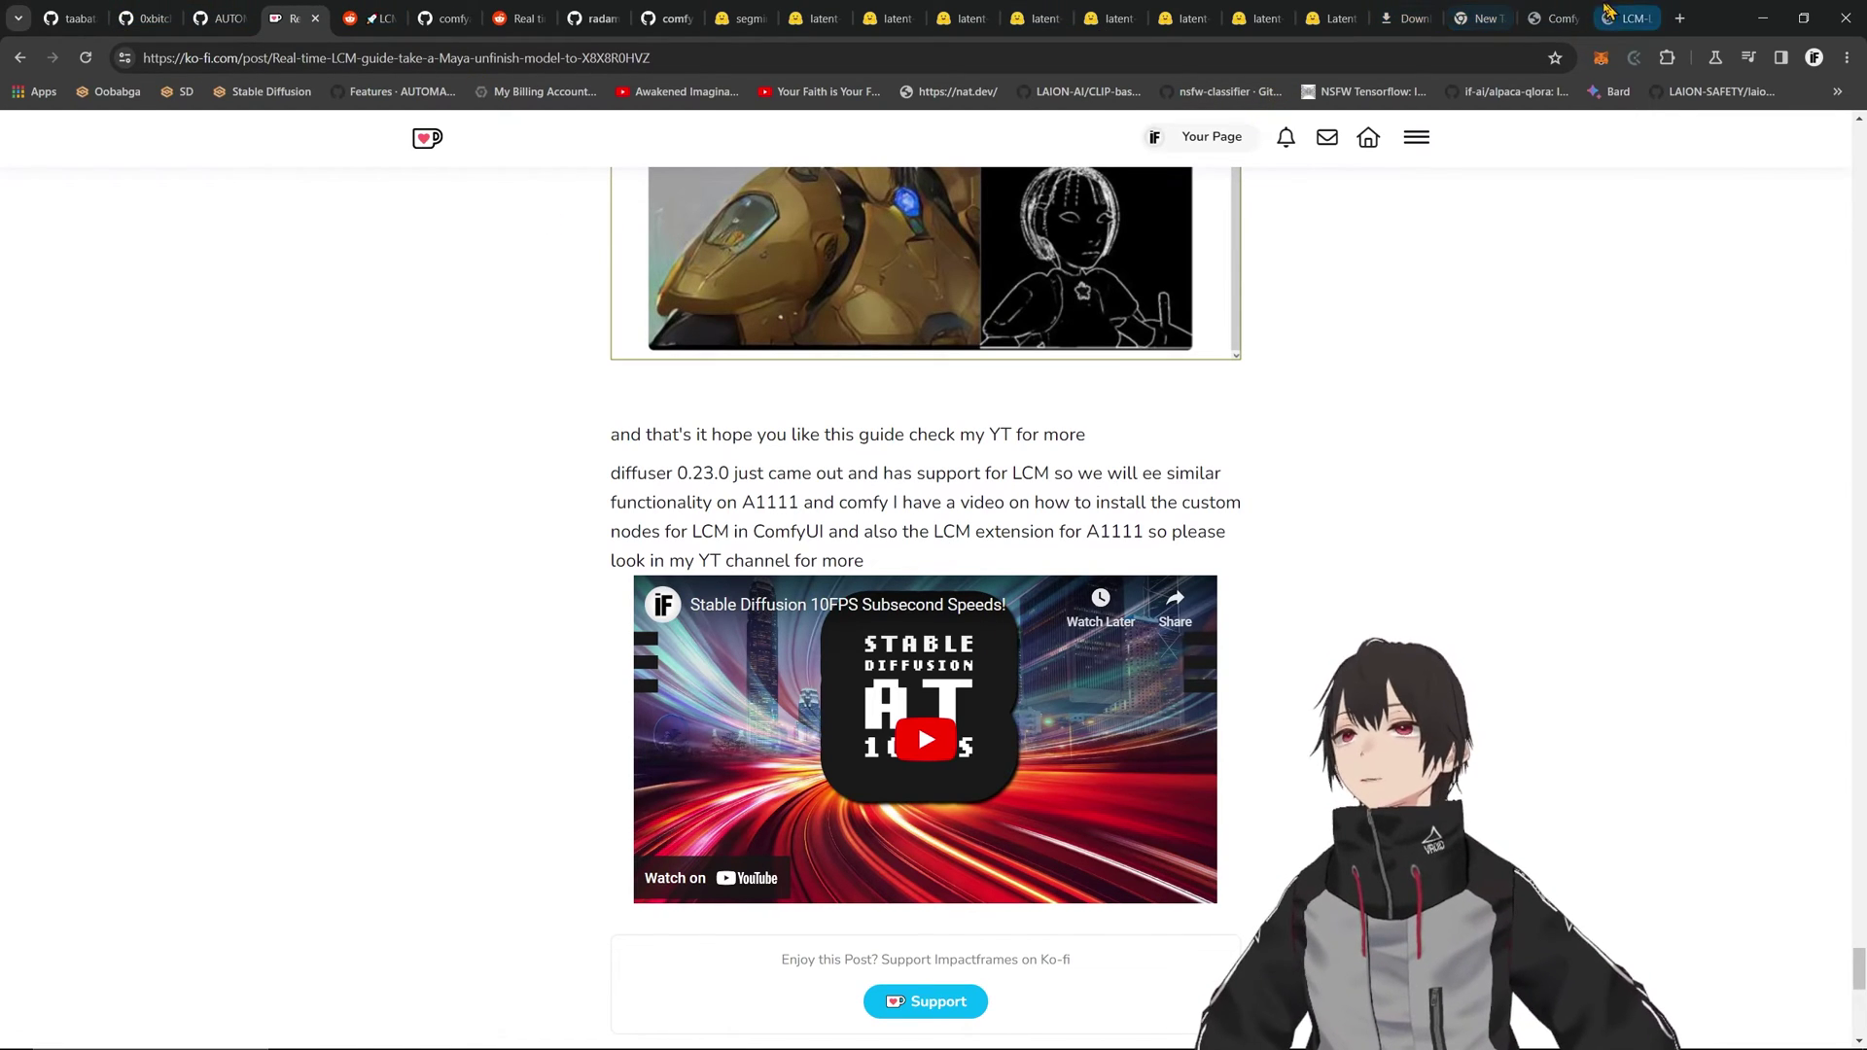
- Return to the ComfyUI LCM workflow and zoom out to see the KSampler and prompt nodes
{"action": "left_click", "coordinate": [1562, 14]}
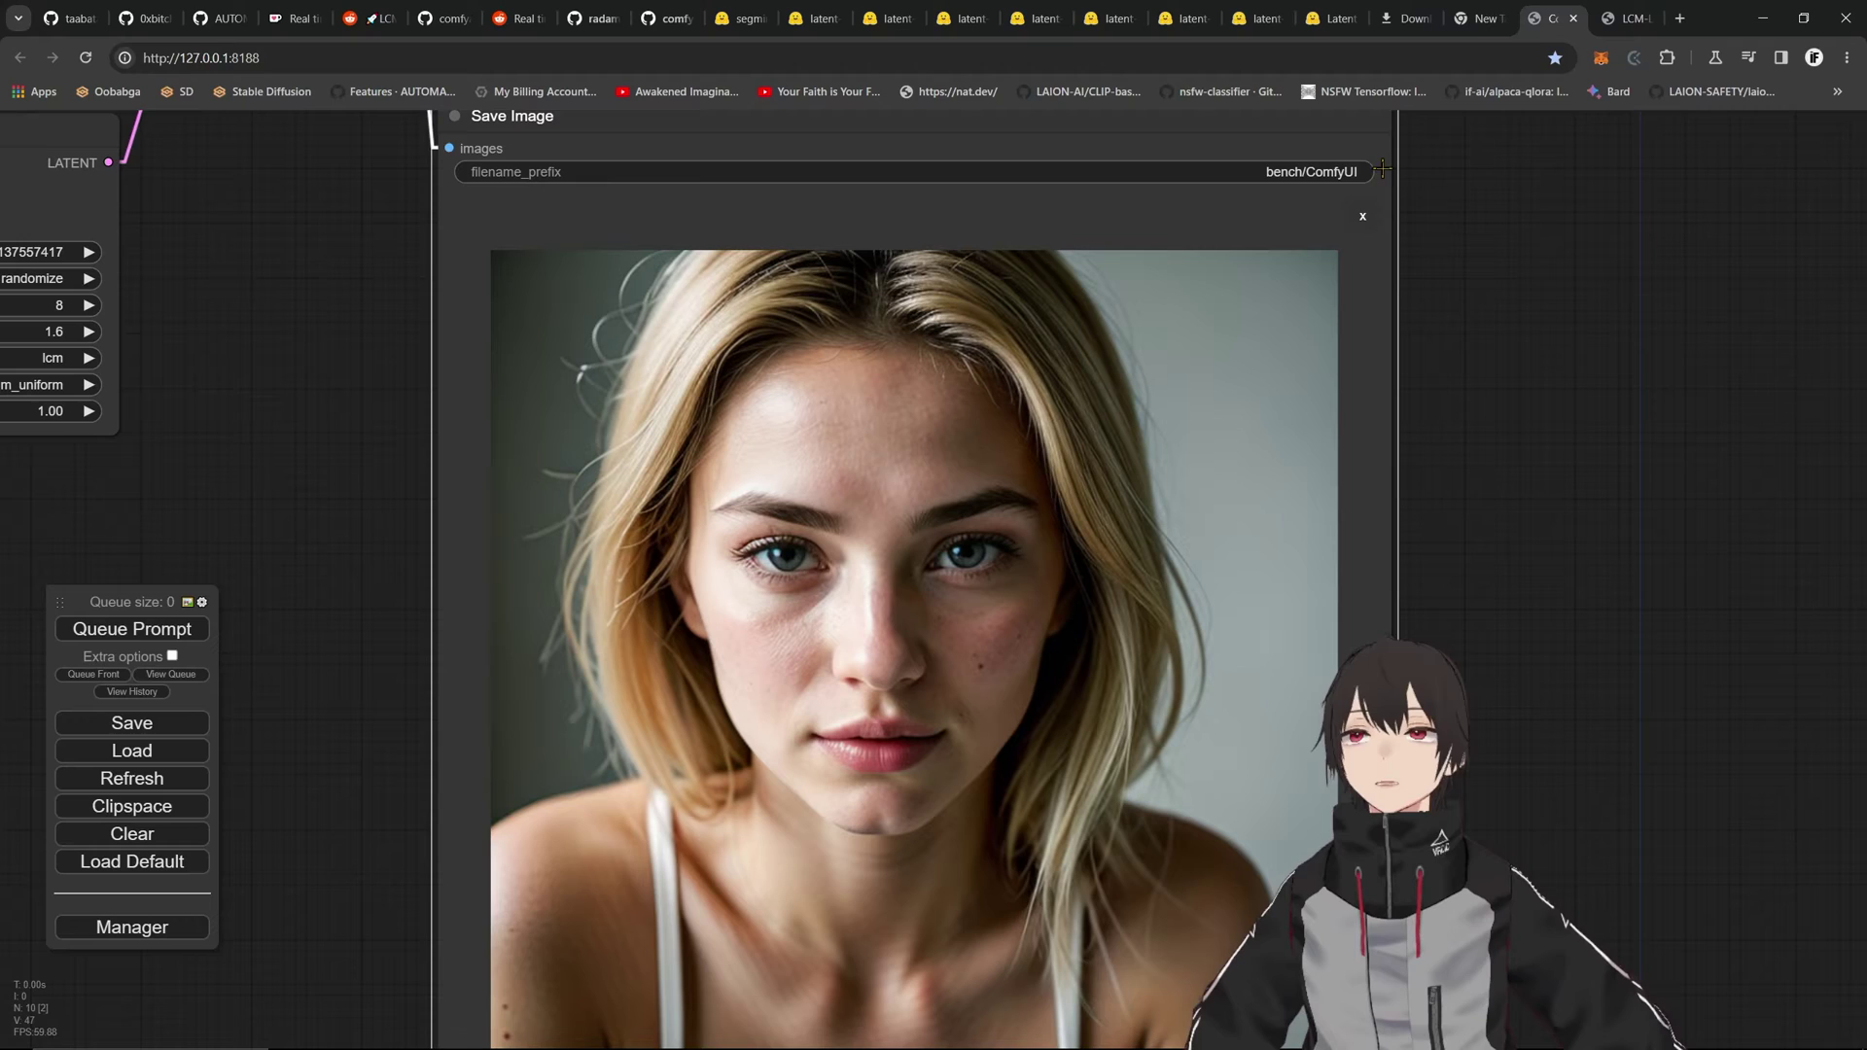
{"action": "scroll", "coordinate": [1502, 274], "scroll_direction": "down", "scroll_amount": 4}
{"action": "scroll", "coordinate": [1503, 274], "scroll_direction": "up", "scroll_amount": 2}
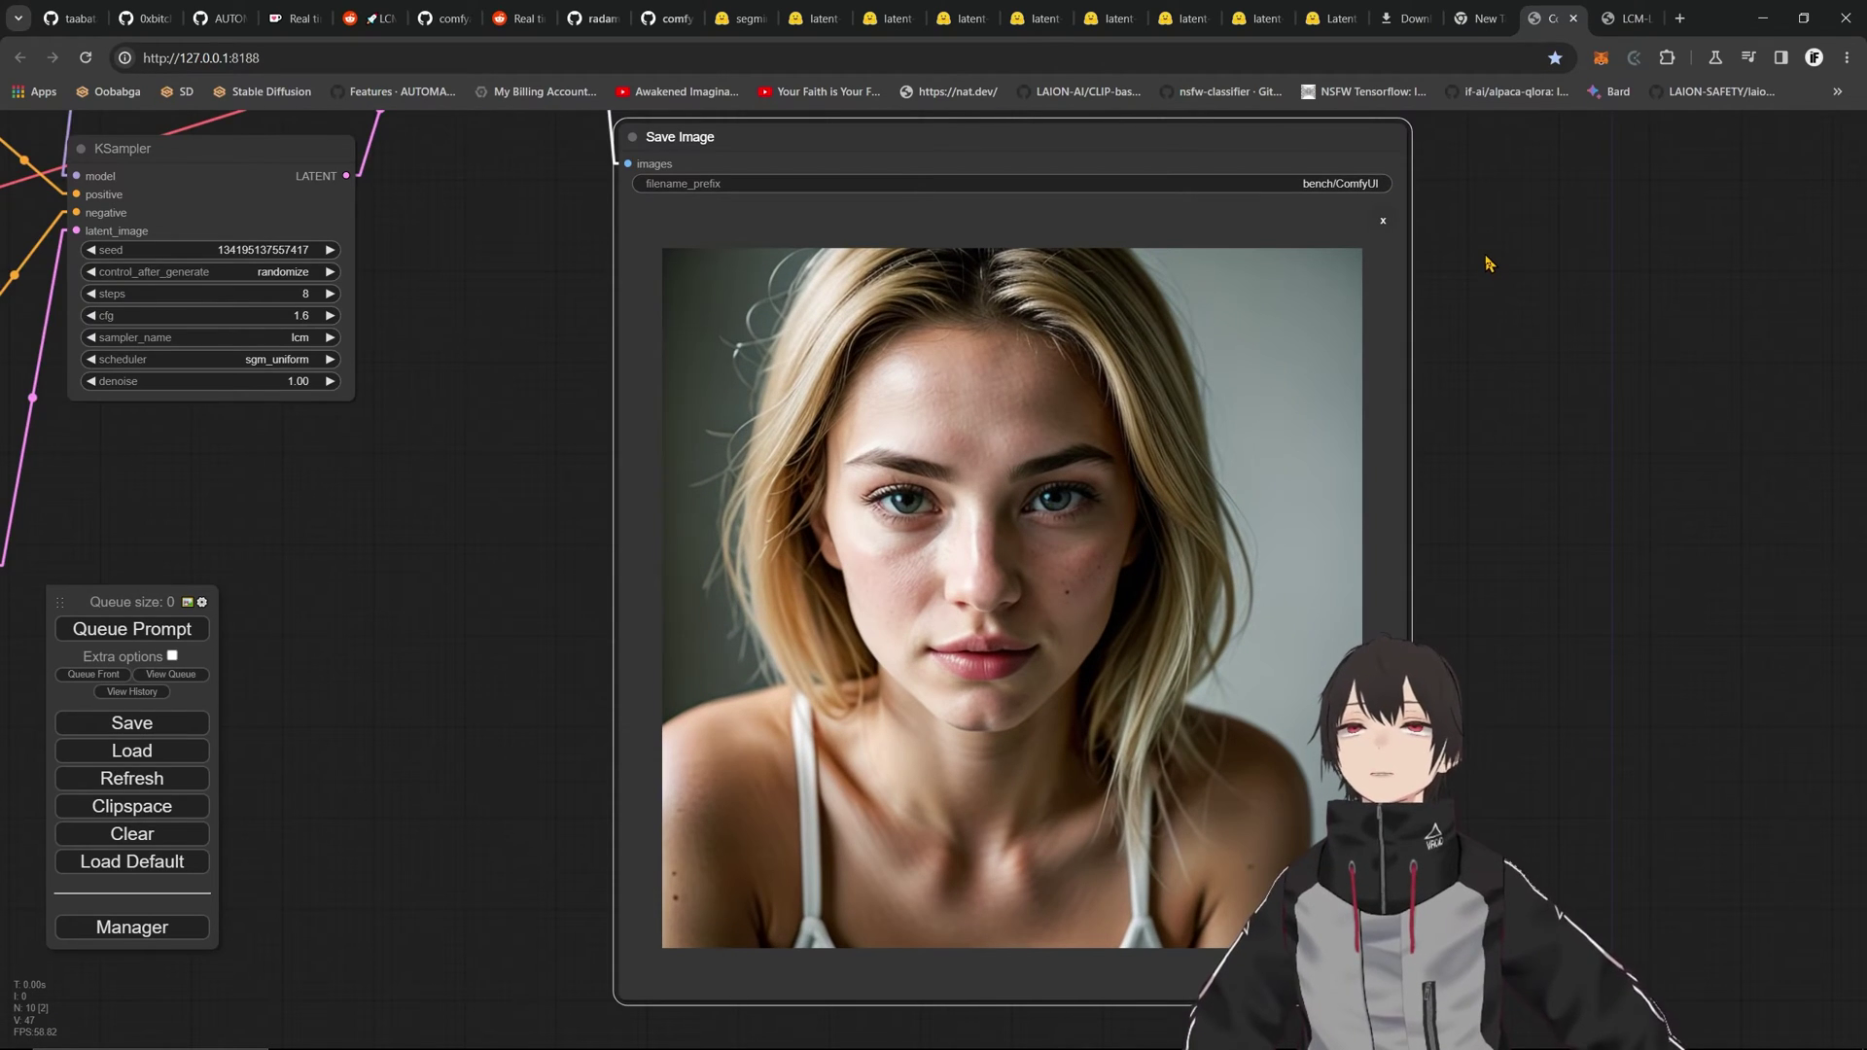
{"action": "scroll", "coordinate": [1491, 257], "scroll_direction": "down", "scroll_amount": 3}
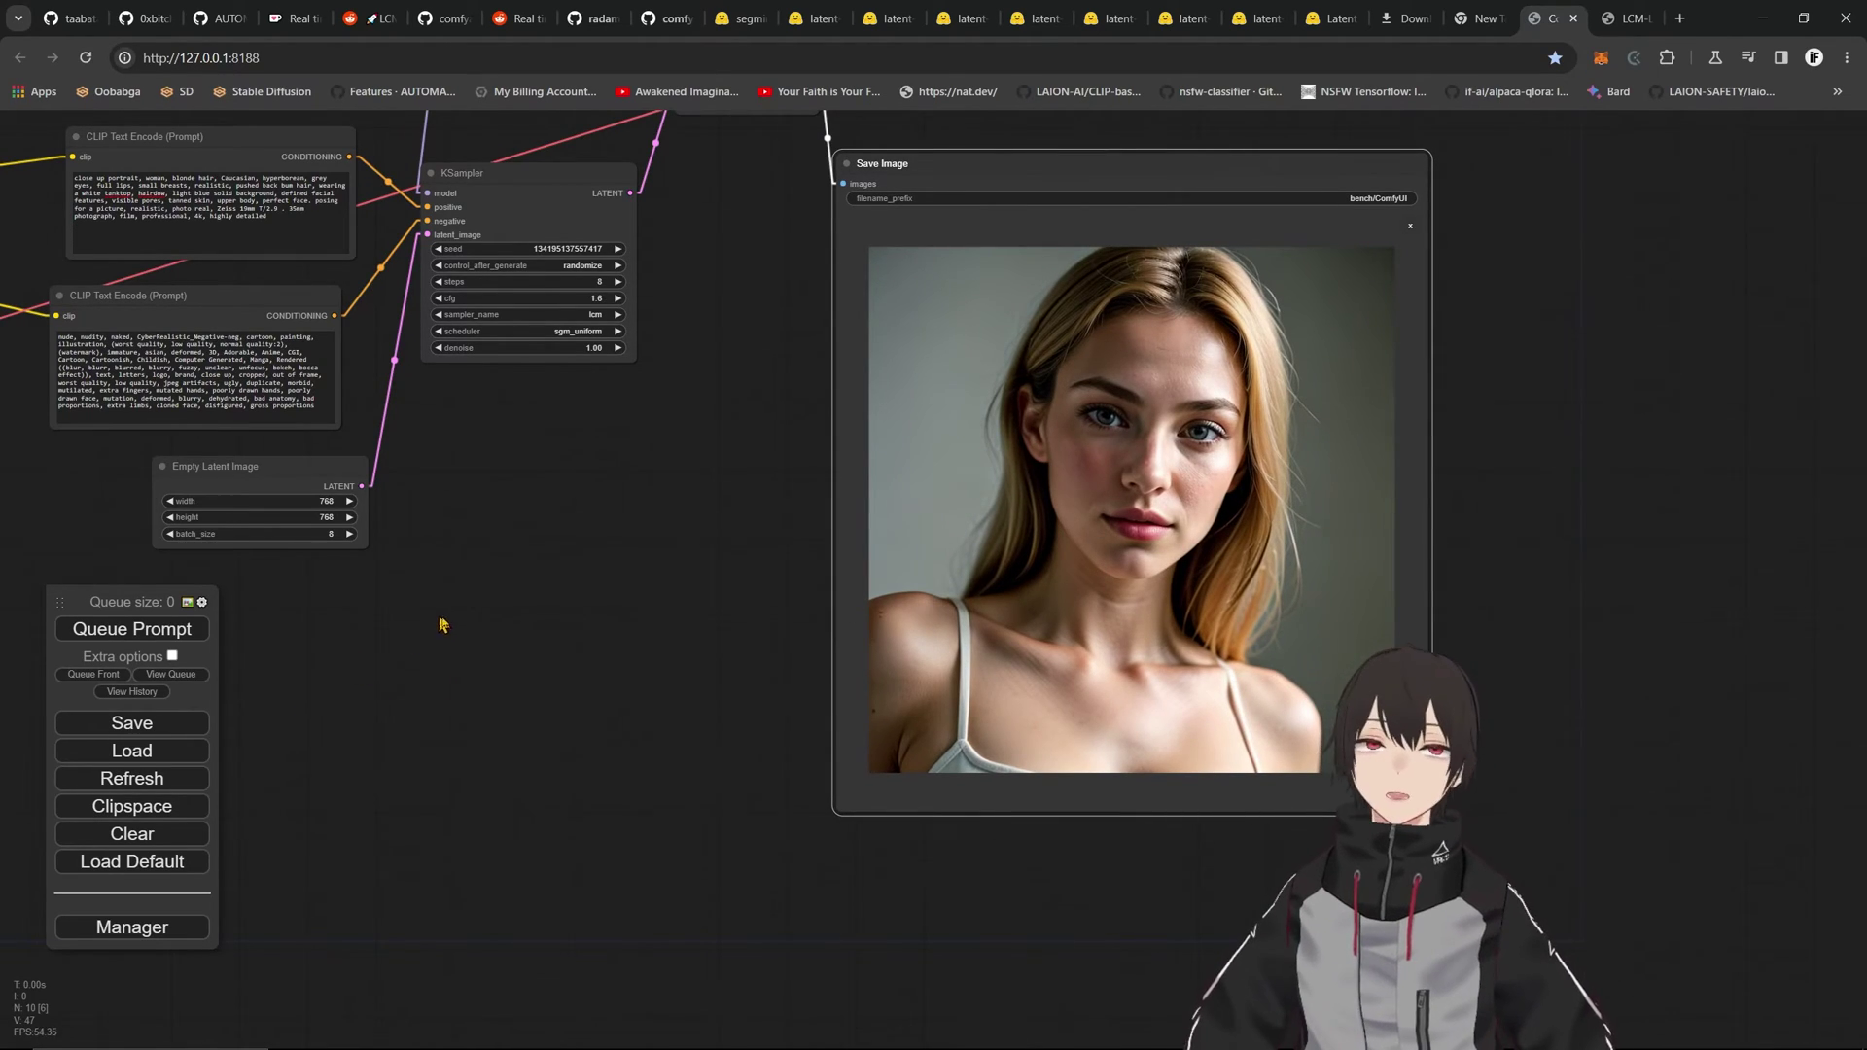
{"action": "scroll", "coordinate": [440, 624], "scroll_direction": "down", "scroll_amount": 2}
{"action": "scroll", "coordinate": [471, 416], "scroll_direction": "up", "scroll_amount": 5}
{"action": "left_click_drag", "start_coordinate": [396, 416], "coordinate": [508, 717]}
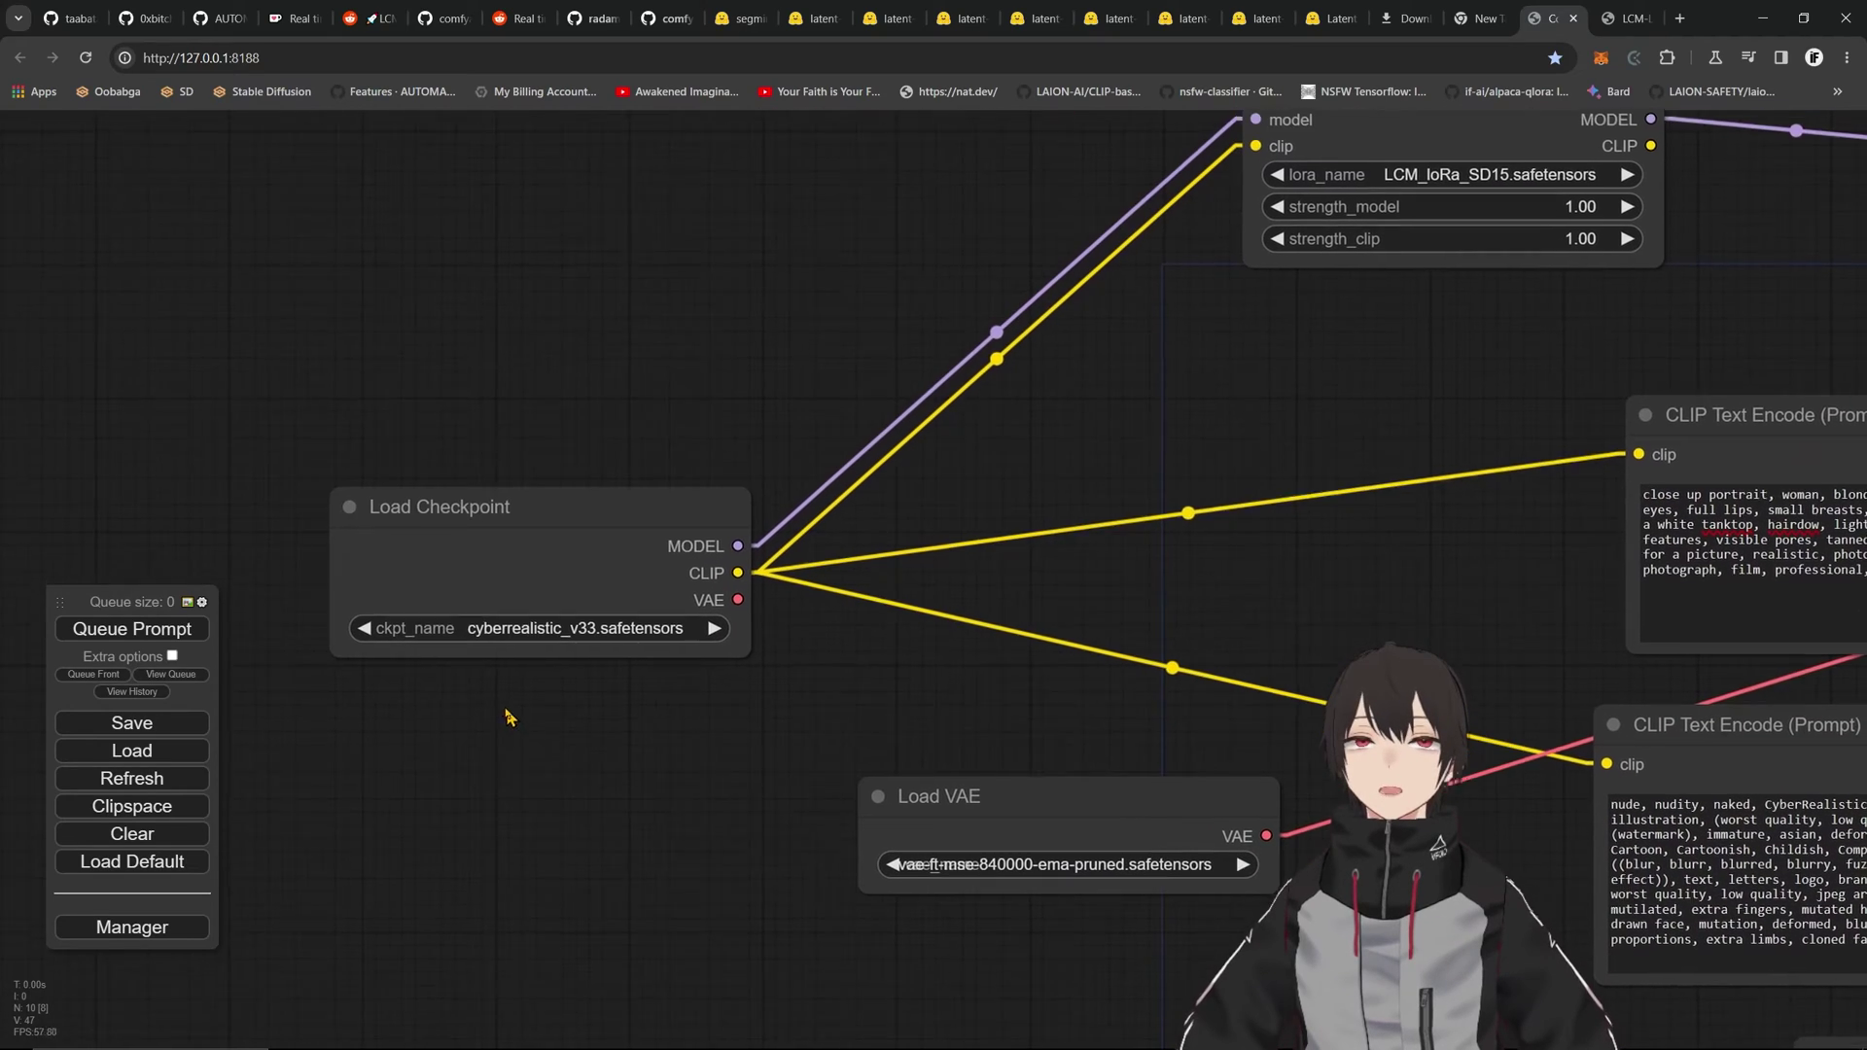
{"action": "scroll", "coordinate": [529, 634], "scroll_direction": "up", "scroll_amount": 5}
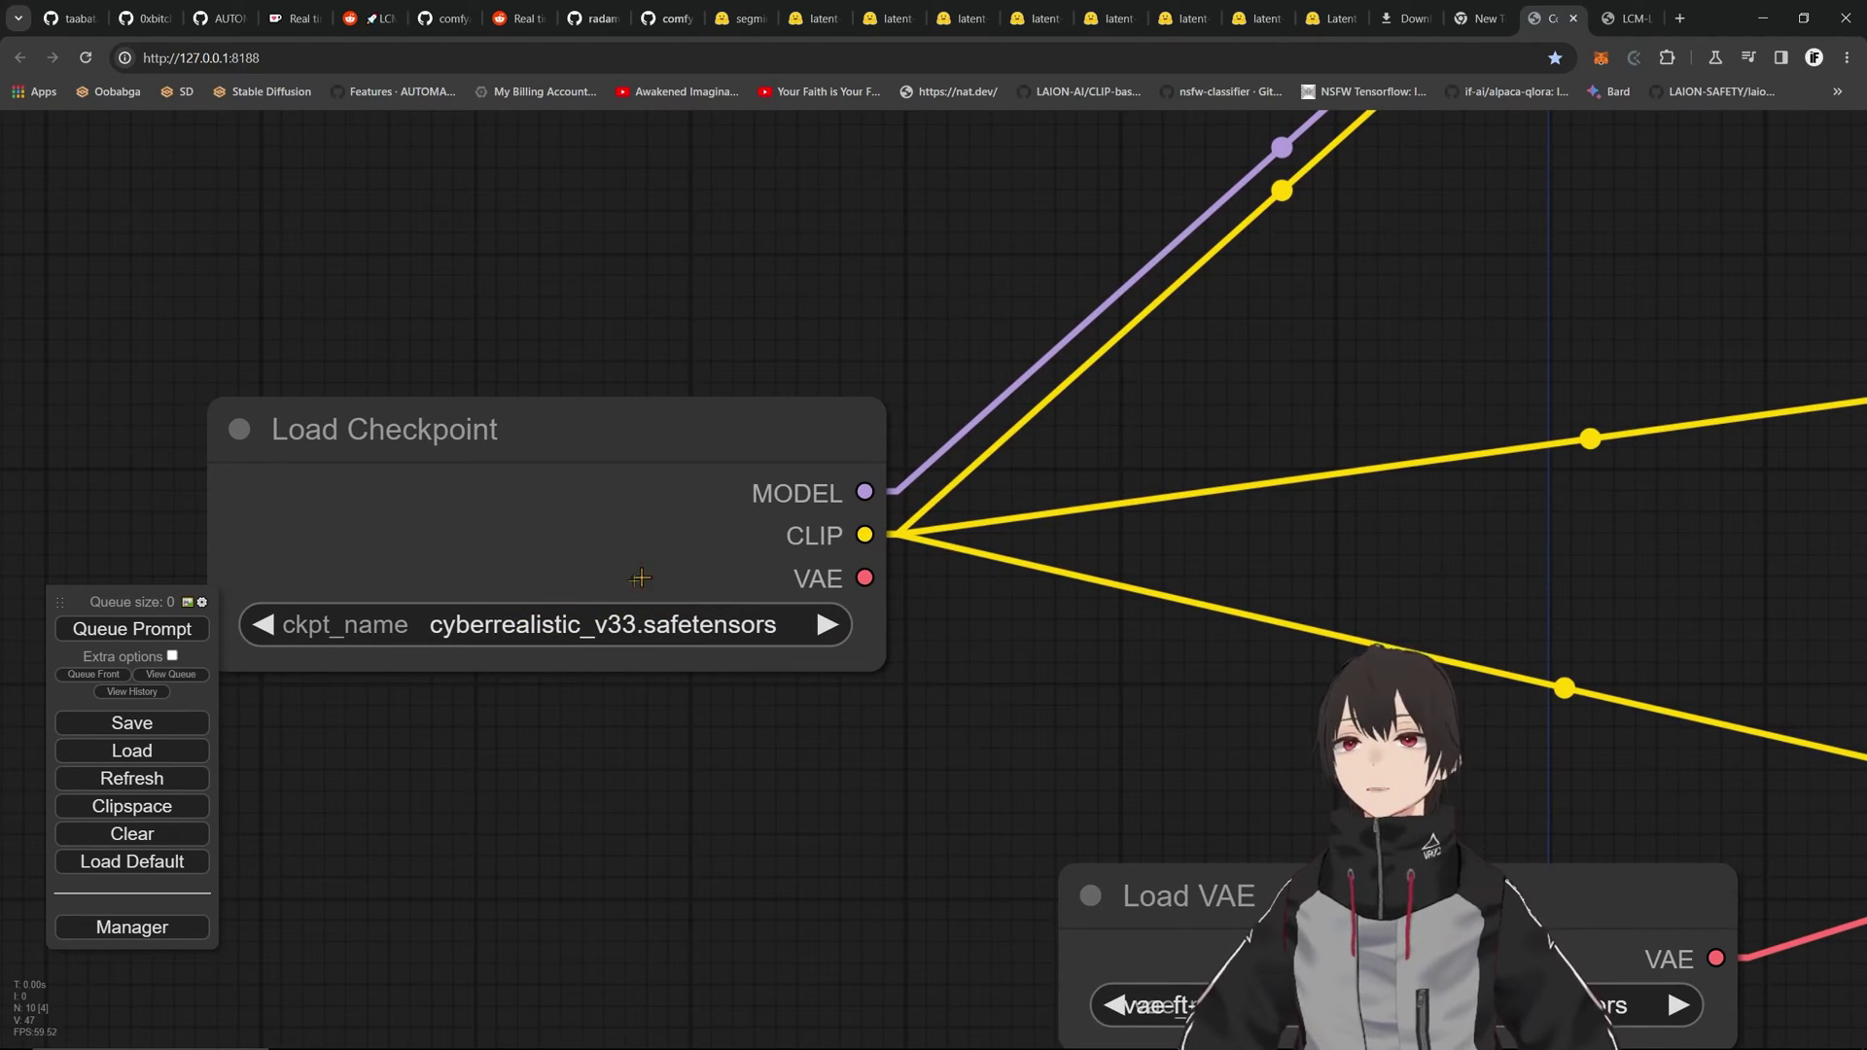
{"action": "scroll", "coordinate": [699, 584], "scroll_direction": "down", "scroll_amount": 4}
{"action": "left_click_drag", "start_coordinate": [1460, 284], "coordinate": [669, 450]}
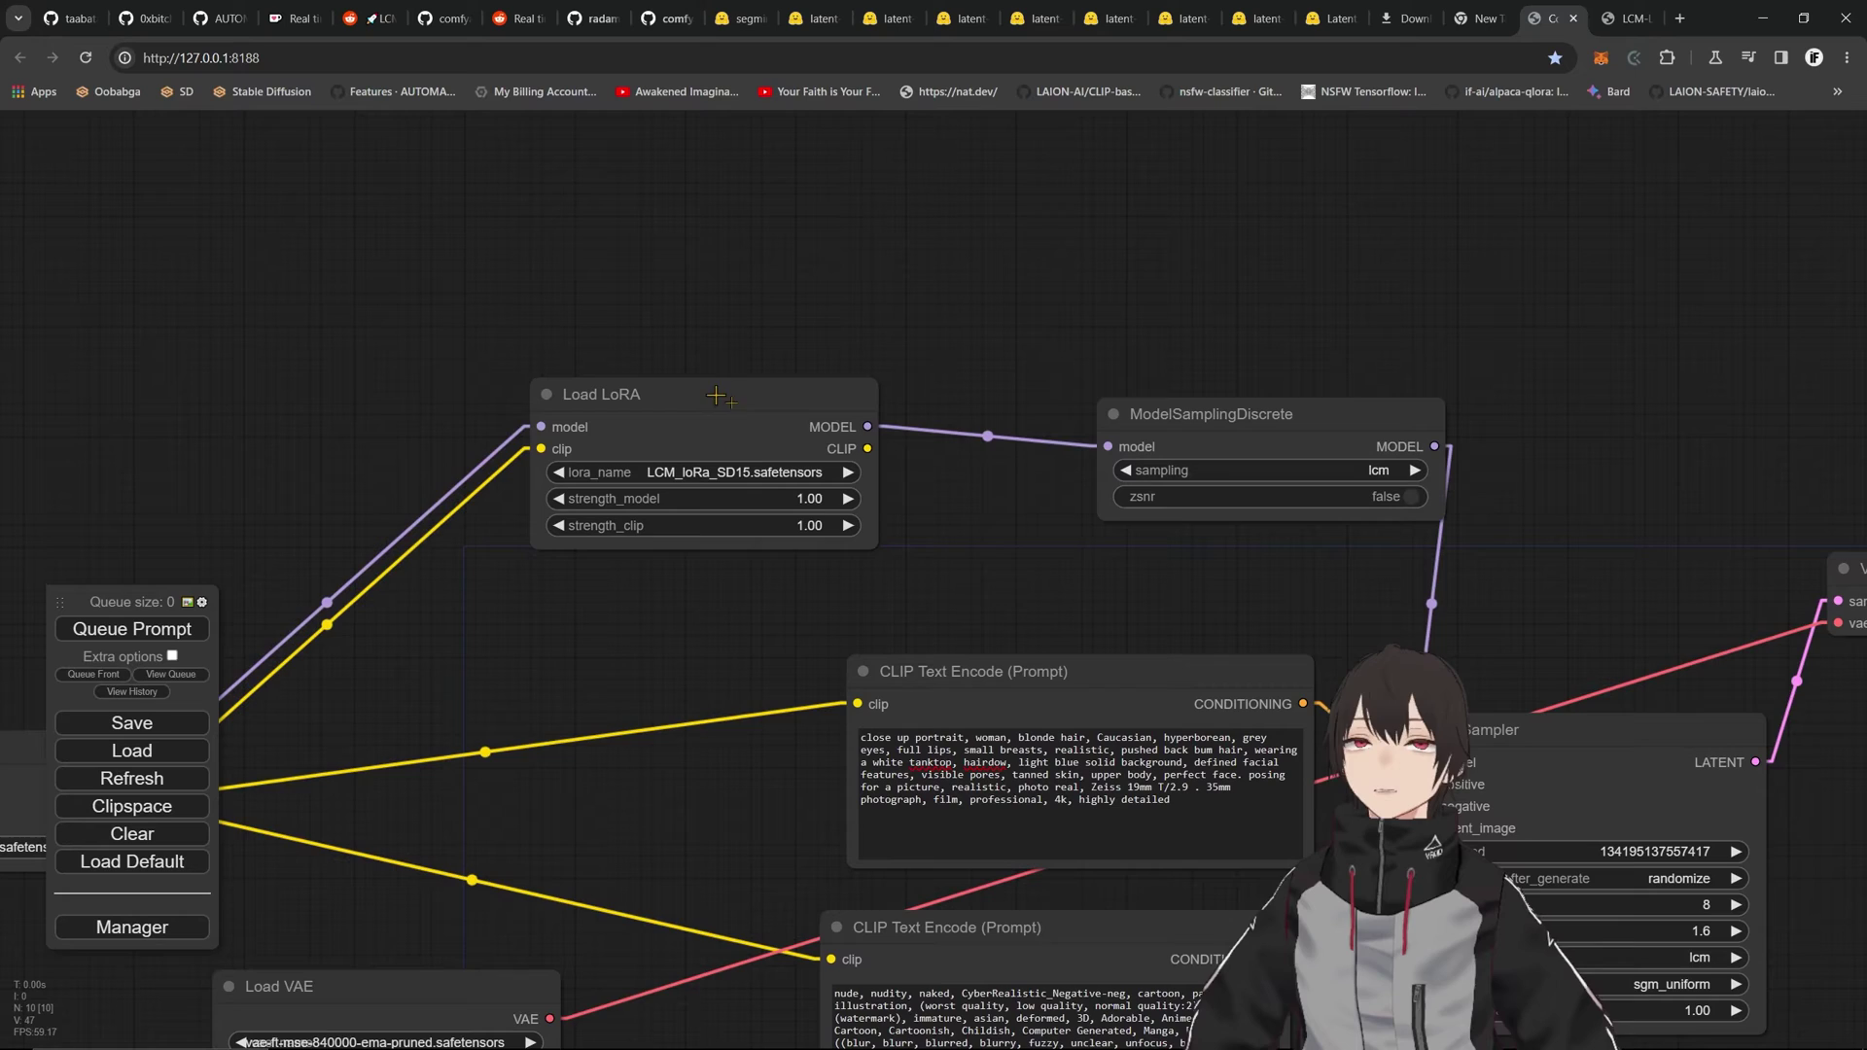
{"action": "scroll", "coordinate": [740, 437], "scroll_direction": "up", "scroll_amount": 8}
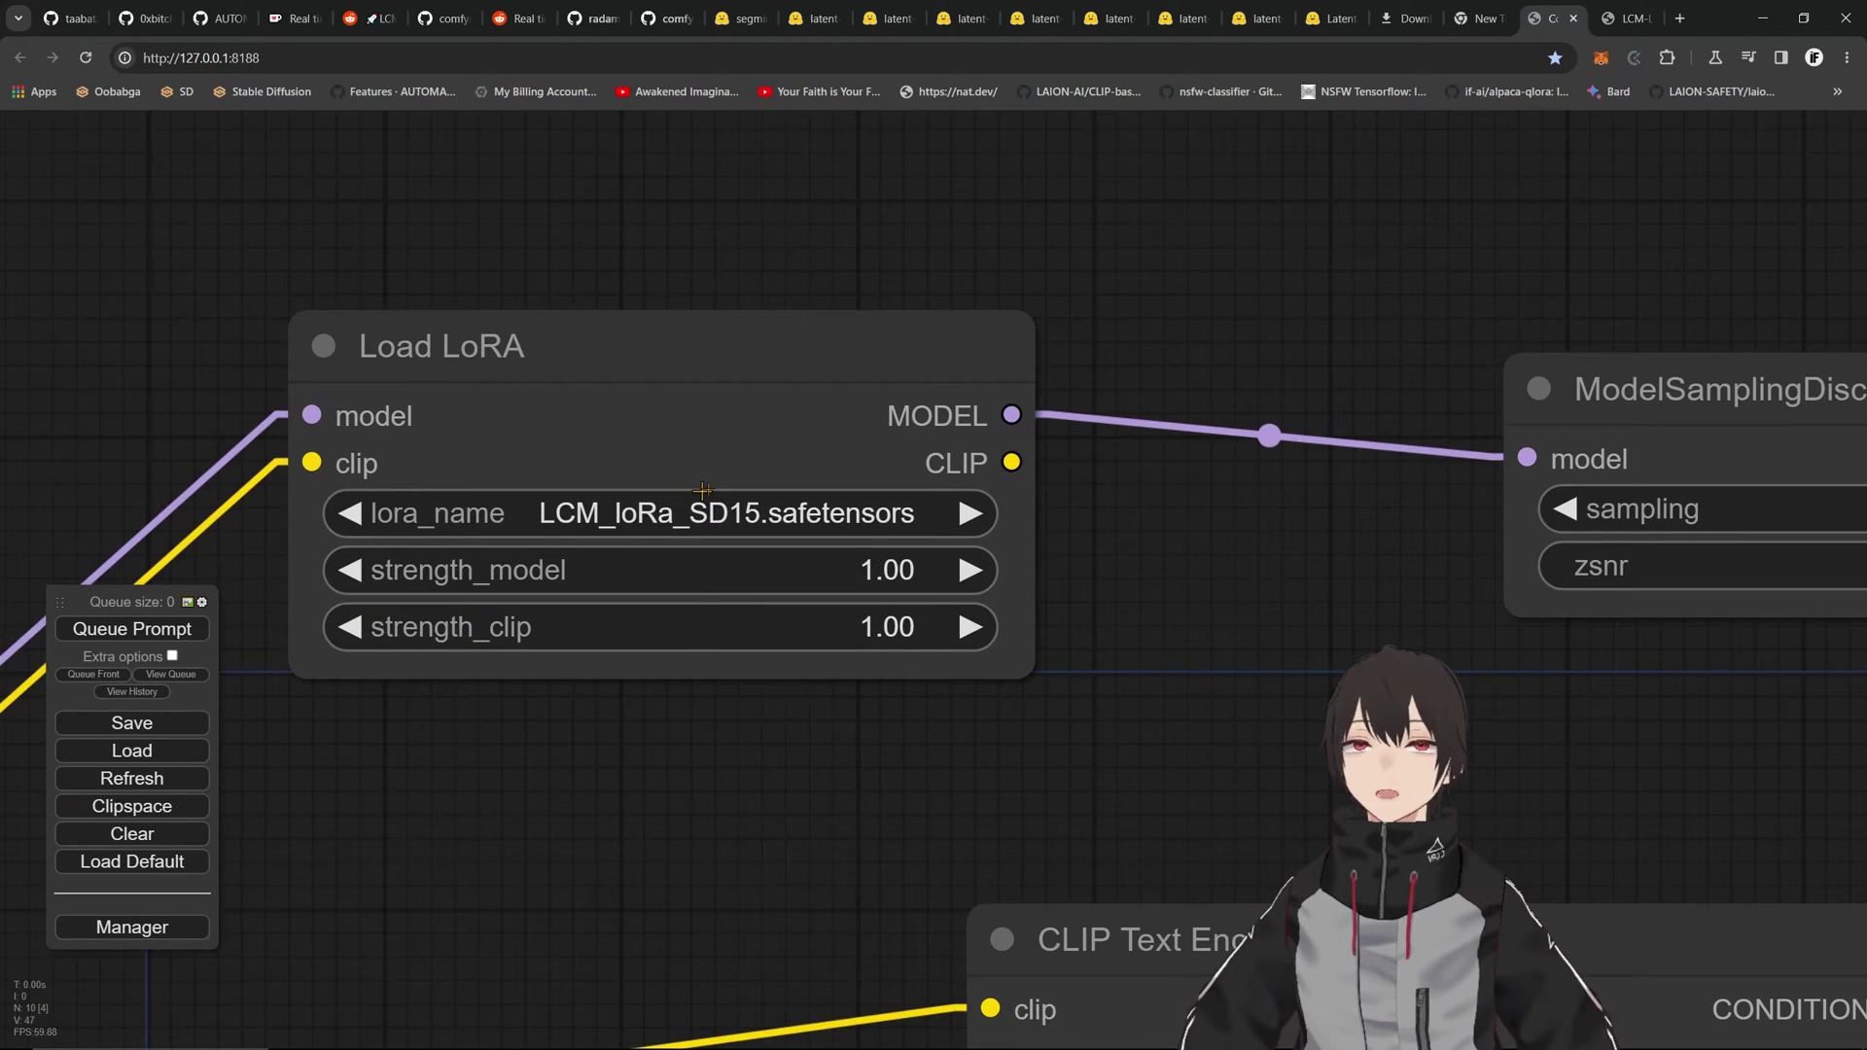
{"action": "scroll", "coordinate": [866, 394], "scroll_direction": "down", "scroll_amount": 4}
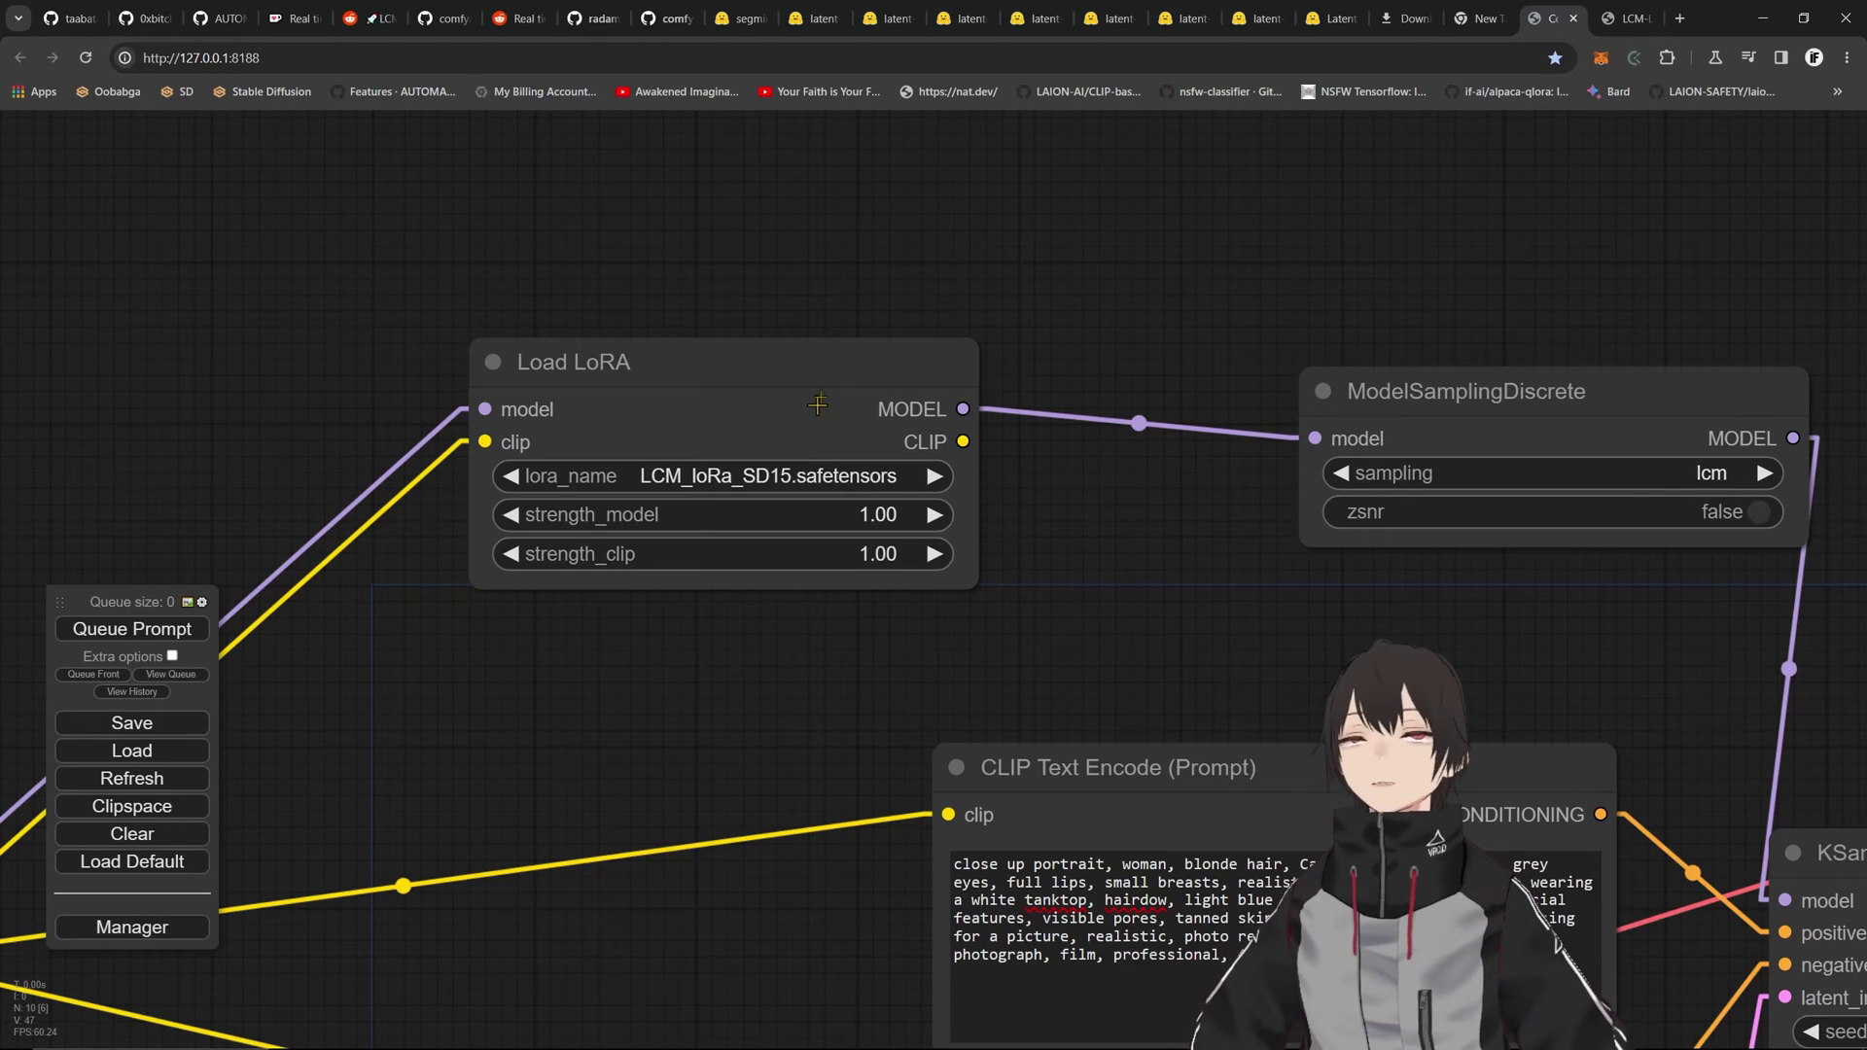
{"action": "left_click_drag", "start_coordinate": [658, 617], "coordinate": [1125, 422]}
{"action": "left_click_drag", "start_coordinate": [581, 624], "coordinate": [813, 486]}
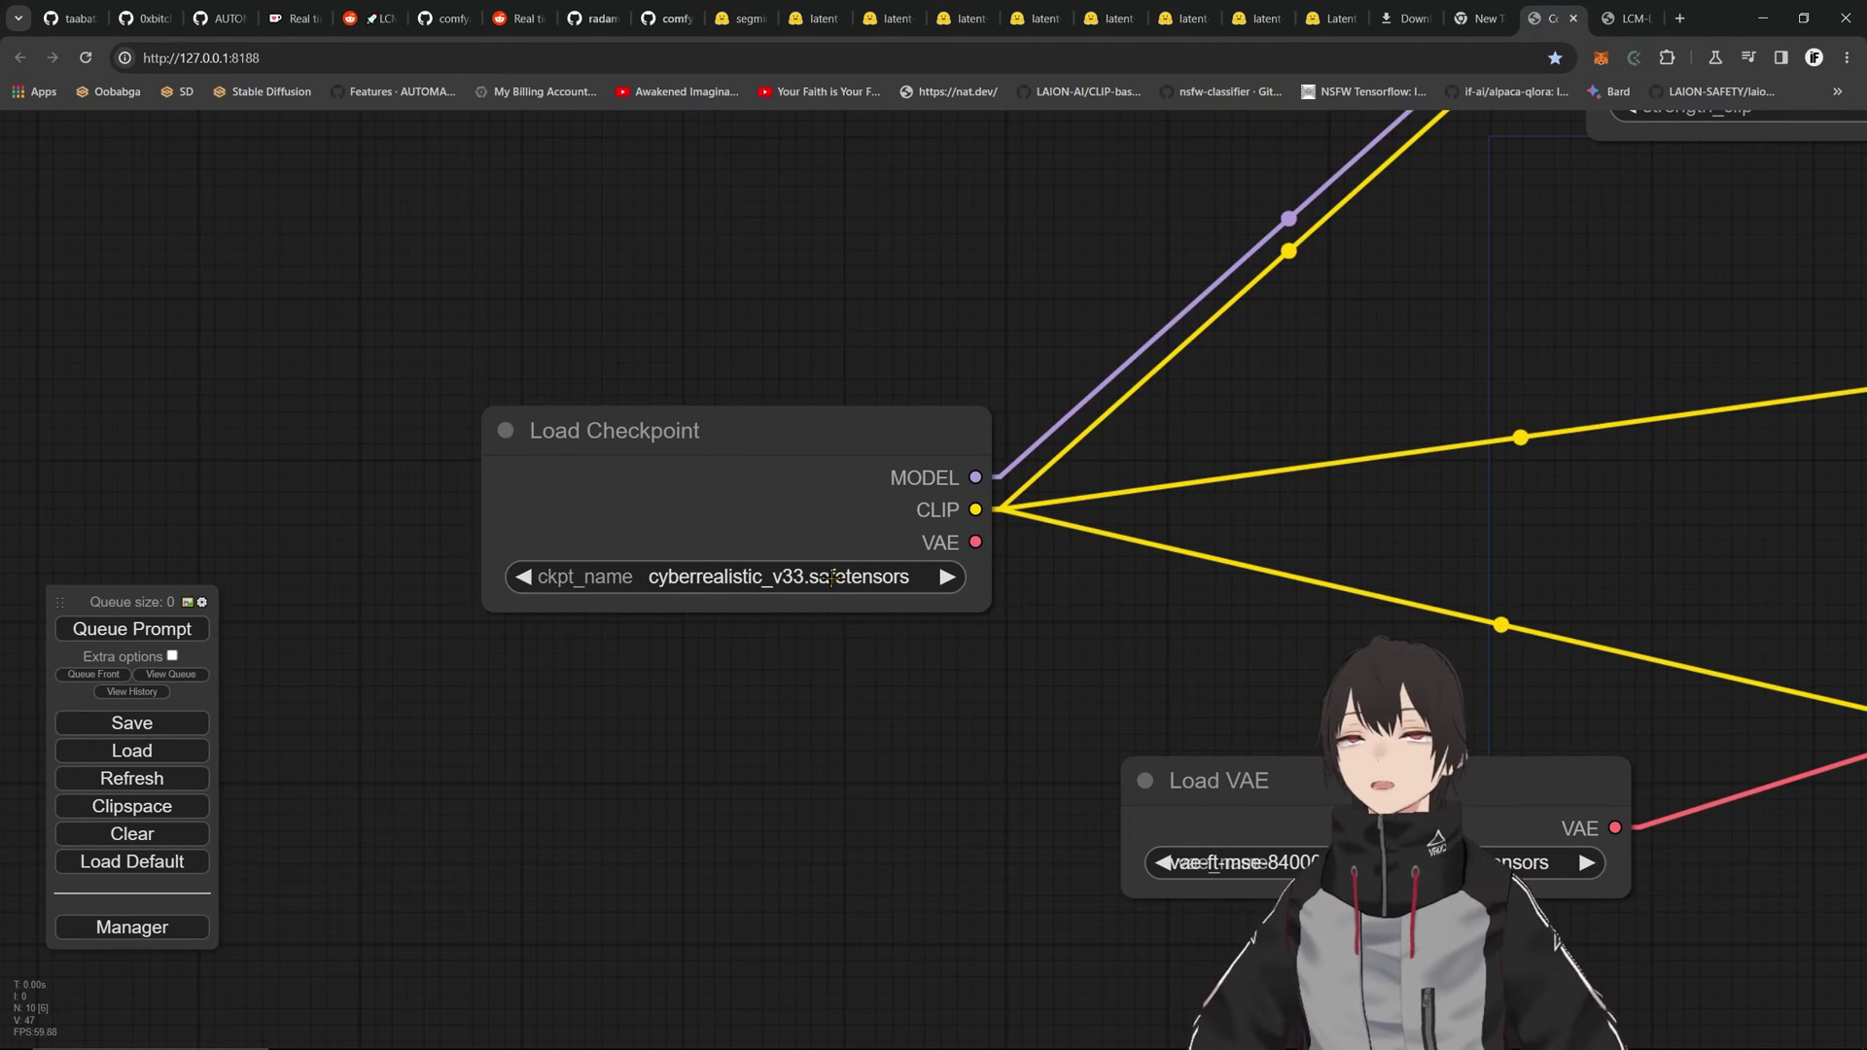
{"action": "left_click_drag", "start_coordinate": [1414, 341], "coordinate": [532, 803]}
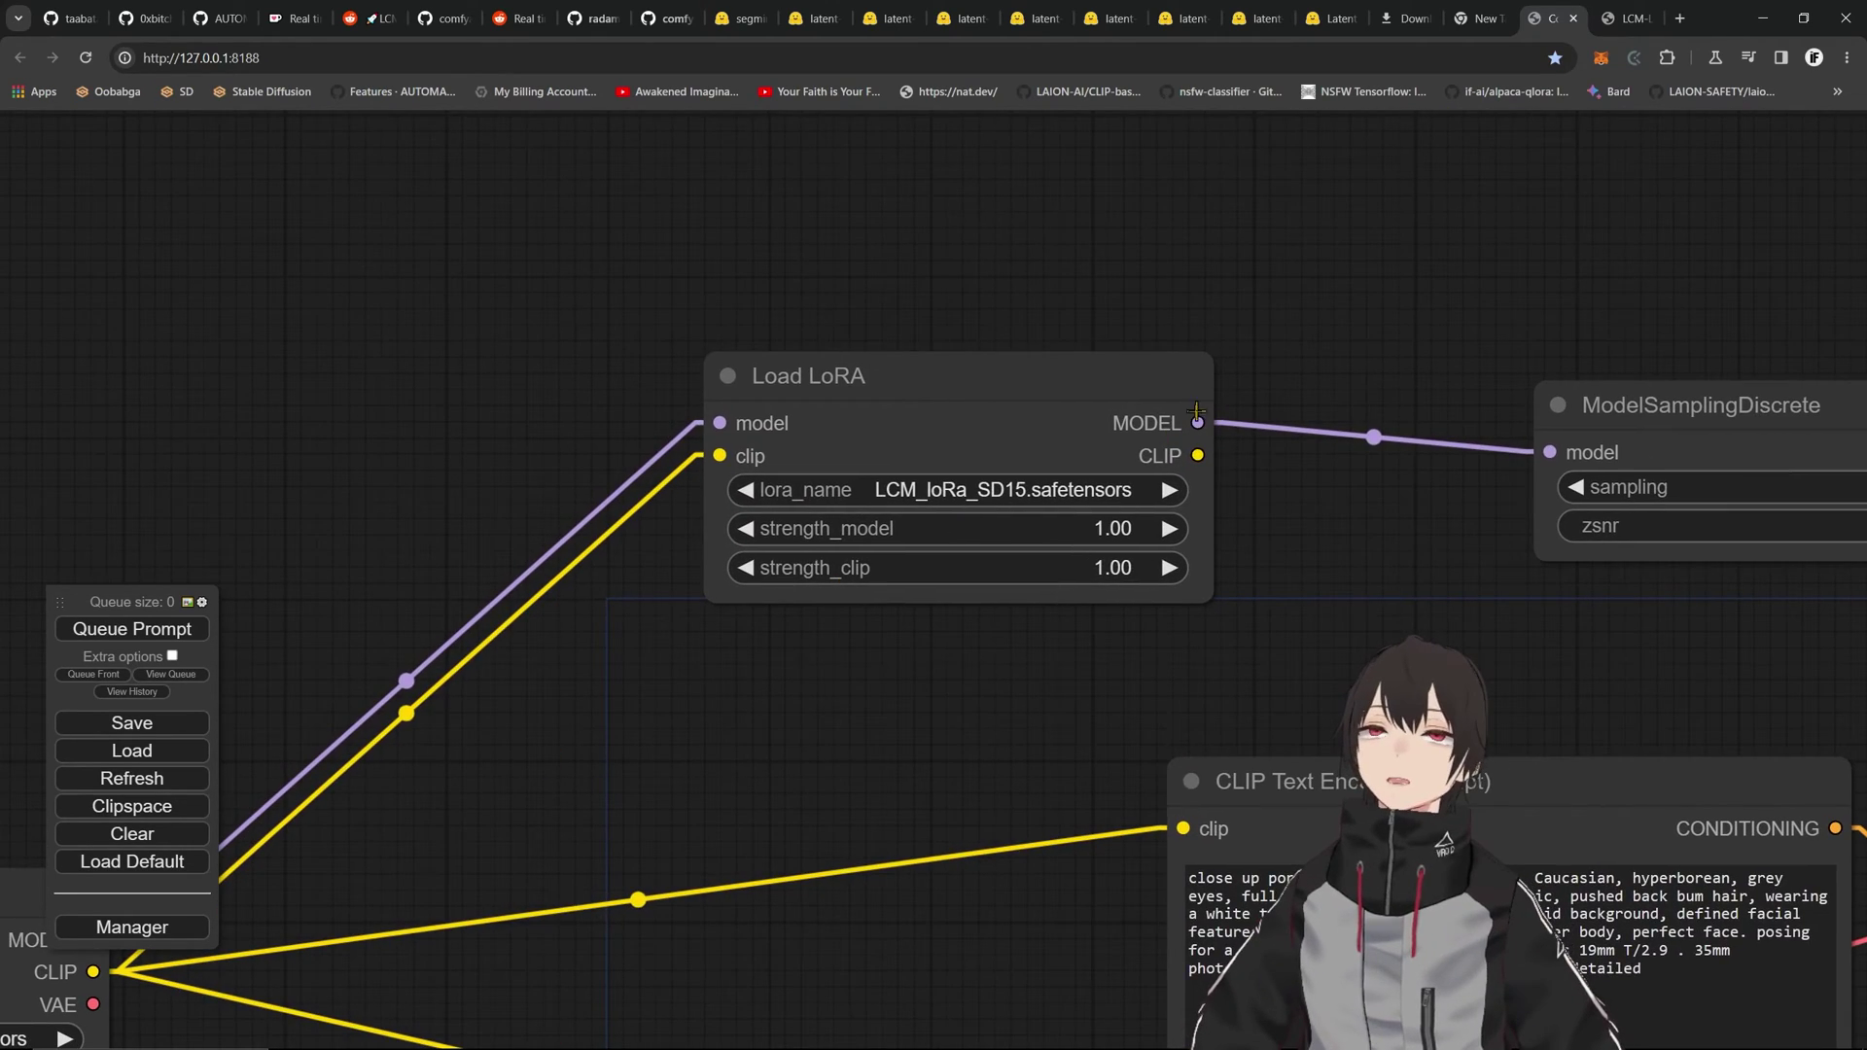
{"action": "left_click_drag", "start_coordinate": [1250, 535], "coordinate": [228, 321]}
{"action": "left_click_drag", "start_coordinate": [1493, 854], "coordinate": [1130, 663]}
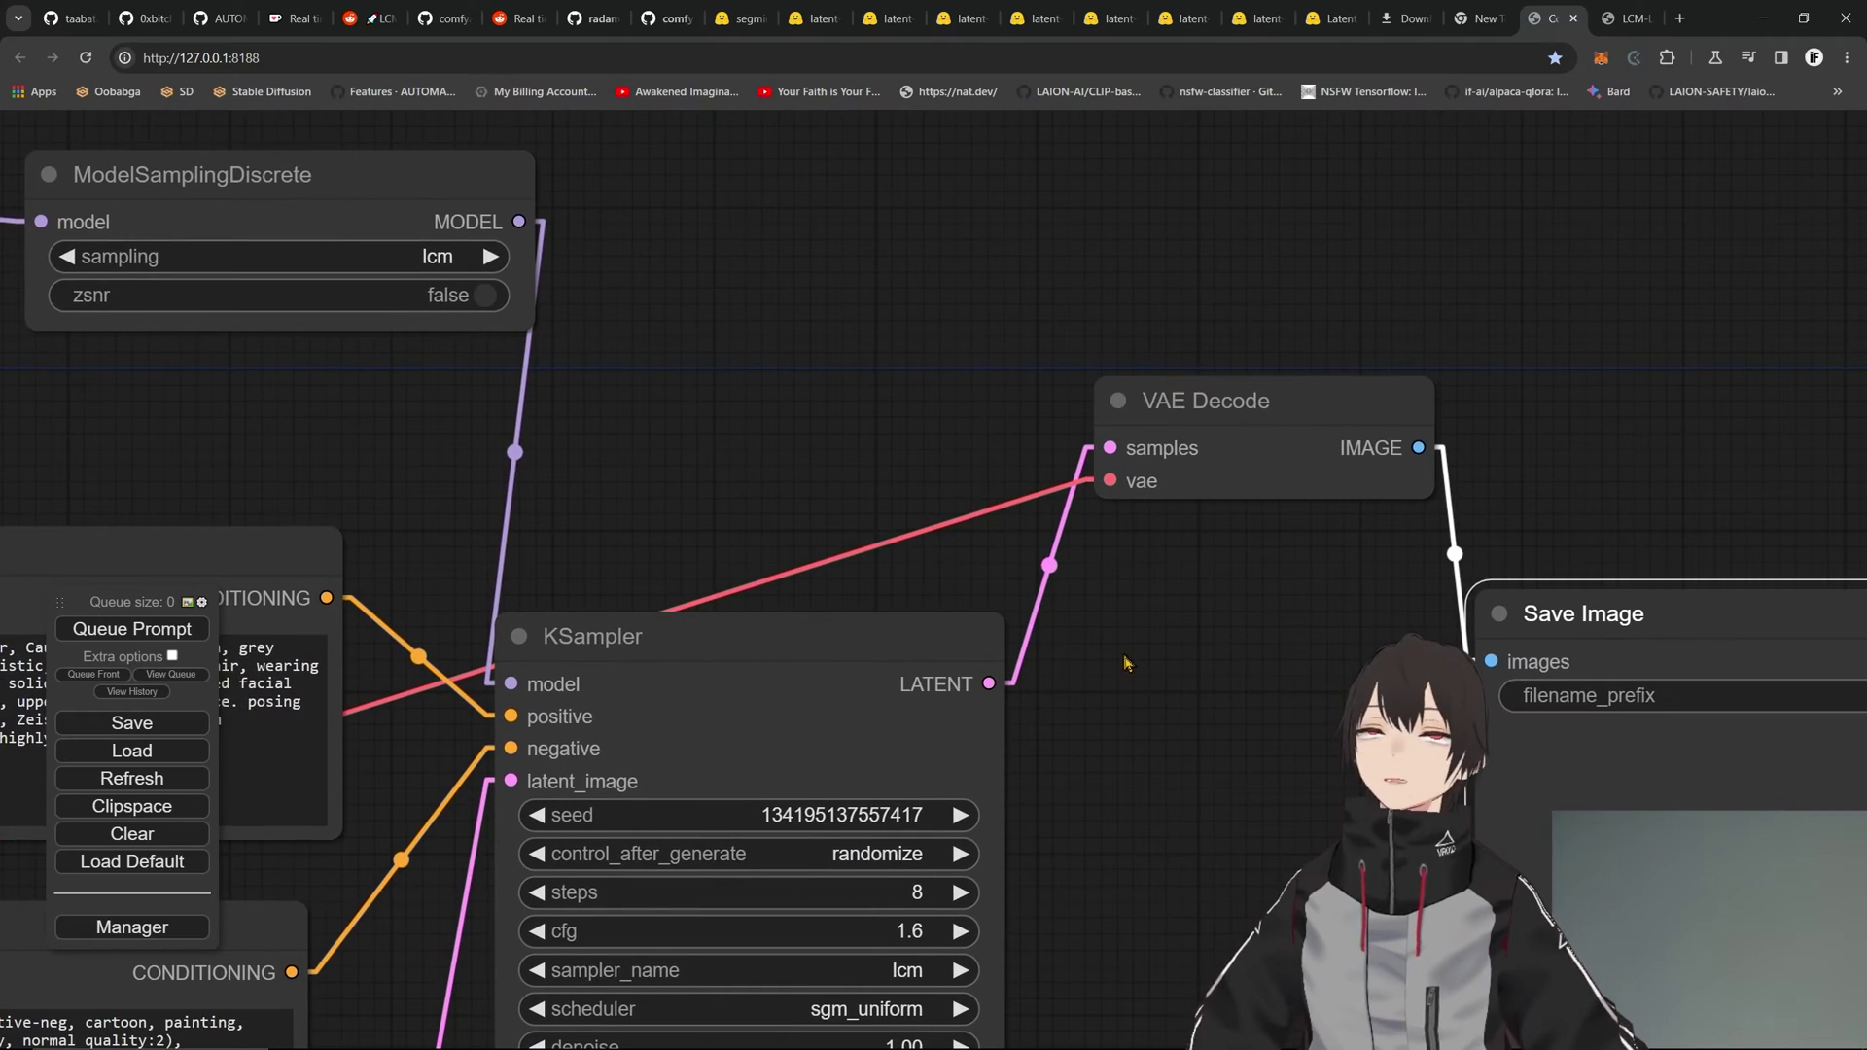
{"action": "left_click_drag", "start_coordinate": [1152, 756], "coordinate": [1199, 279]}
{"action": "scroll", "coordinate": [1199, 279], "scroll_direction": "up", "scroll_amount": 3}
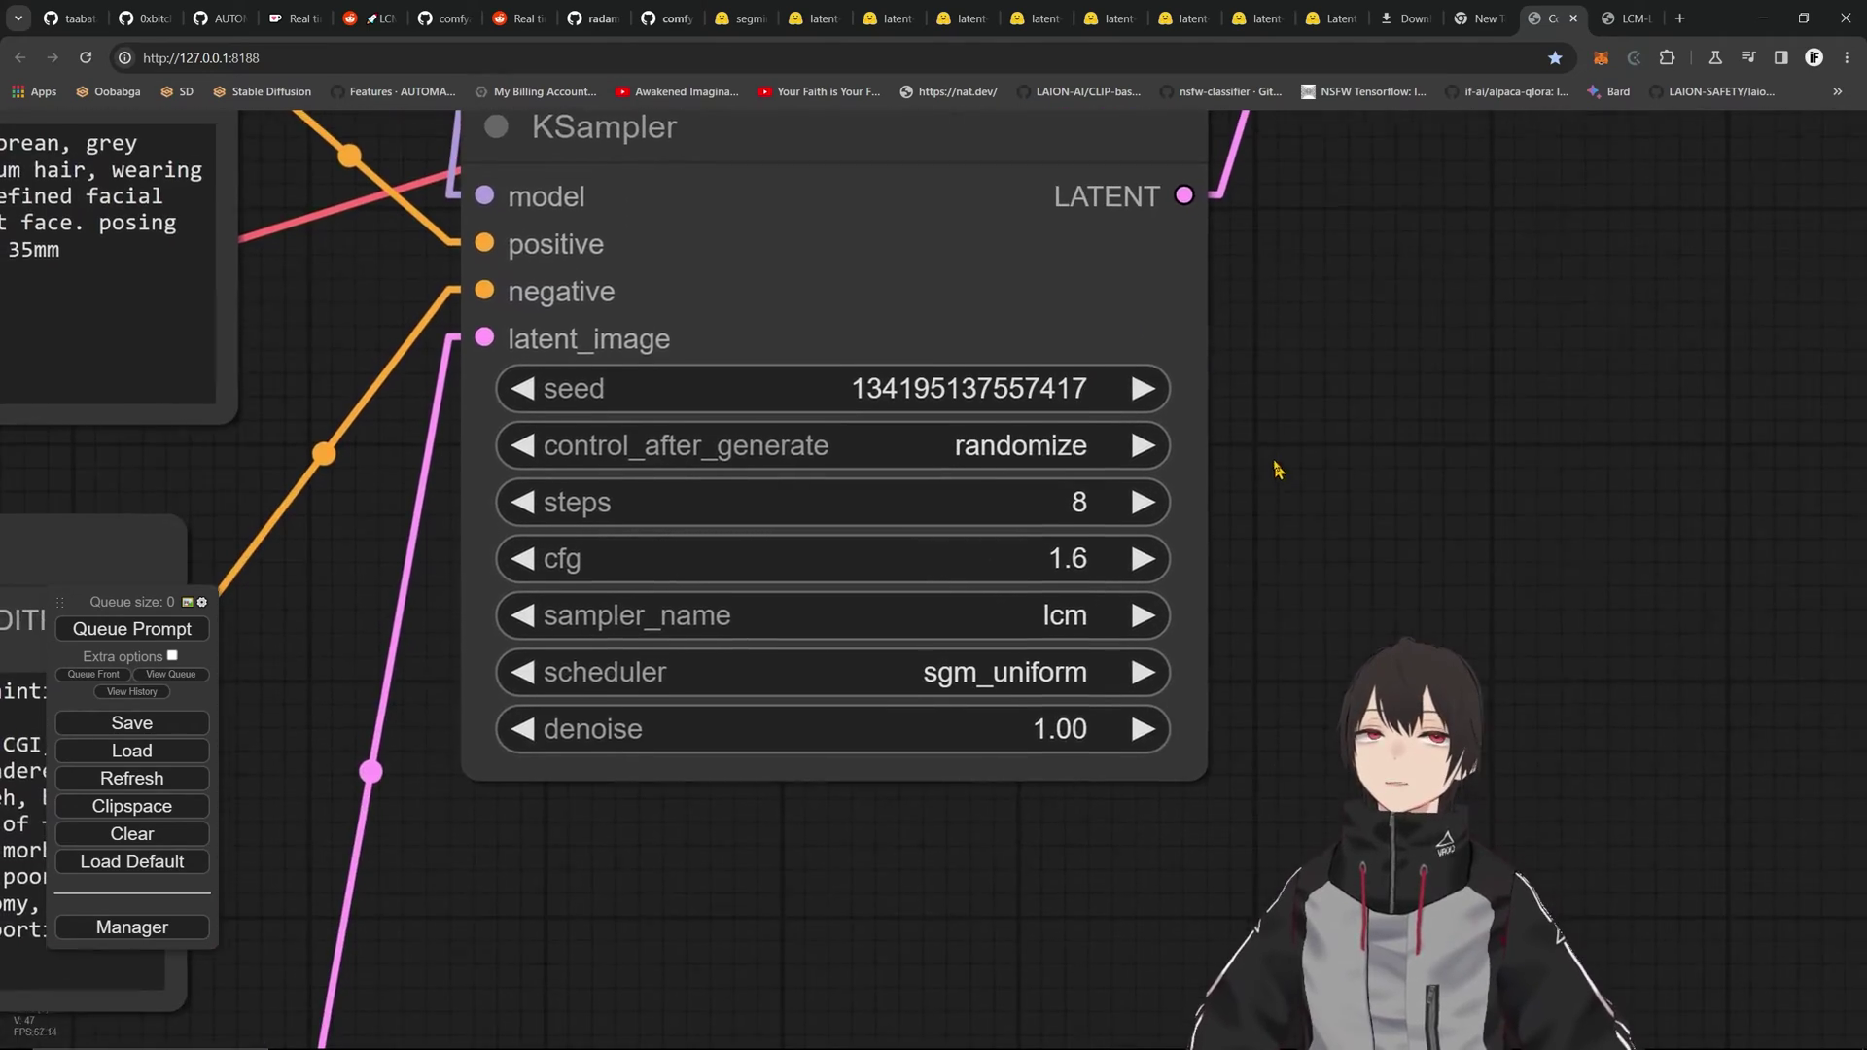
{"action": "scroll", "coordinate": [1027, 499], "scroll_direction": "down", "scroll_amount": 5}
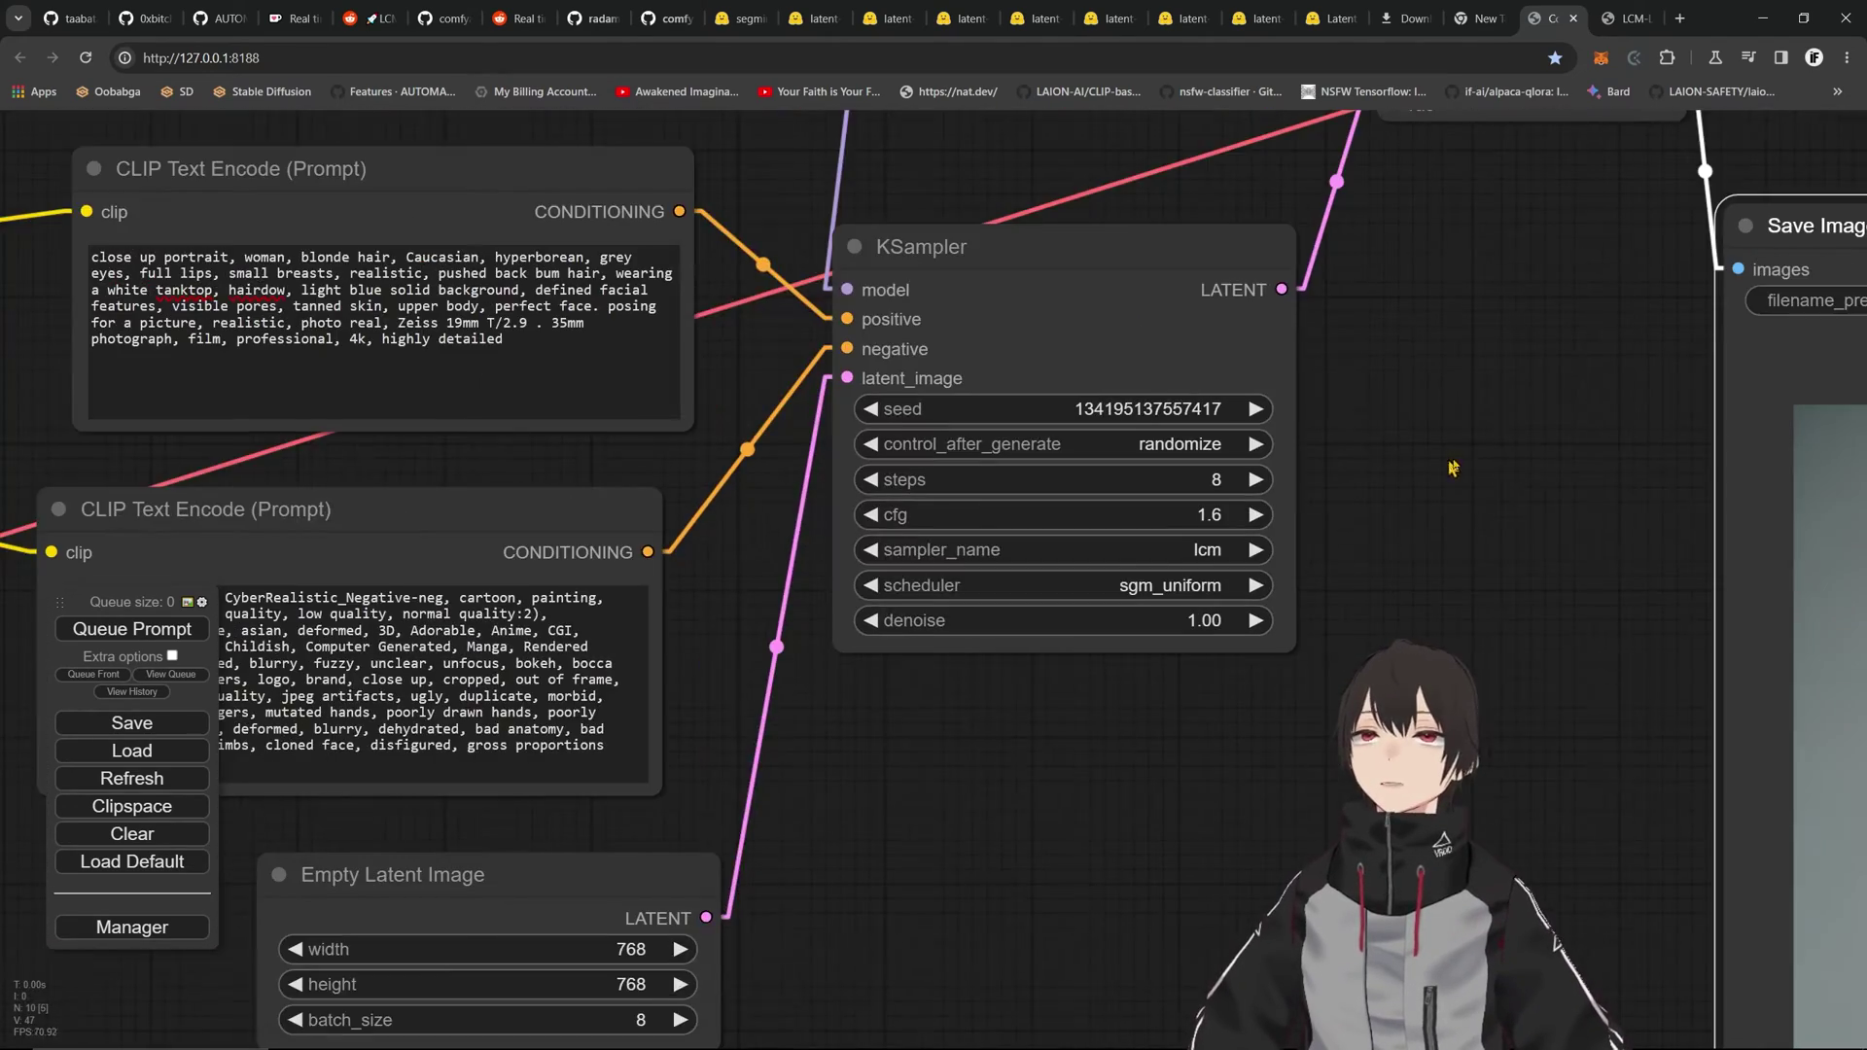
{"action": "left_click_drag", "start_coordinate": [1458, 409], "coordinate": [471, 405]}
{"action": "scroll", "coordinate": [471, 405], "scroll_direction": "up", "scroll_amount": 5}
{"action": "scroll", "coordinate": [530, 324], "scroll_direction": "down", "scroll_amount": 5}
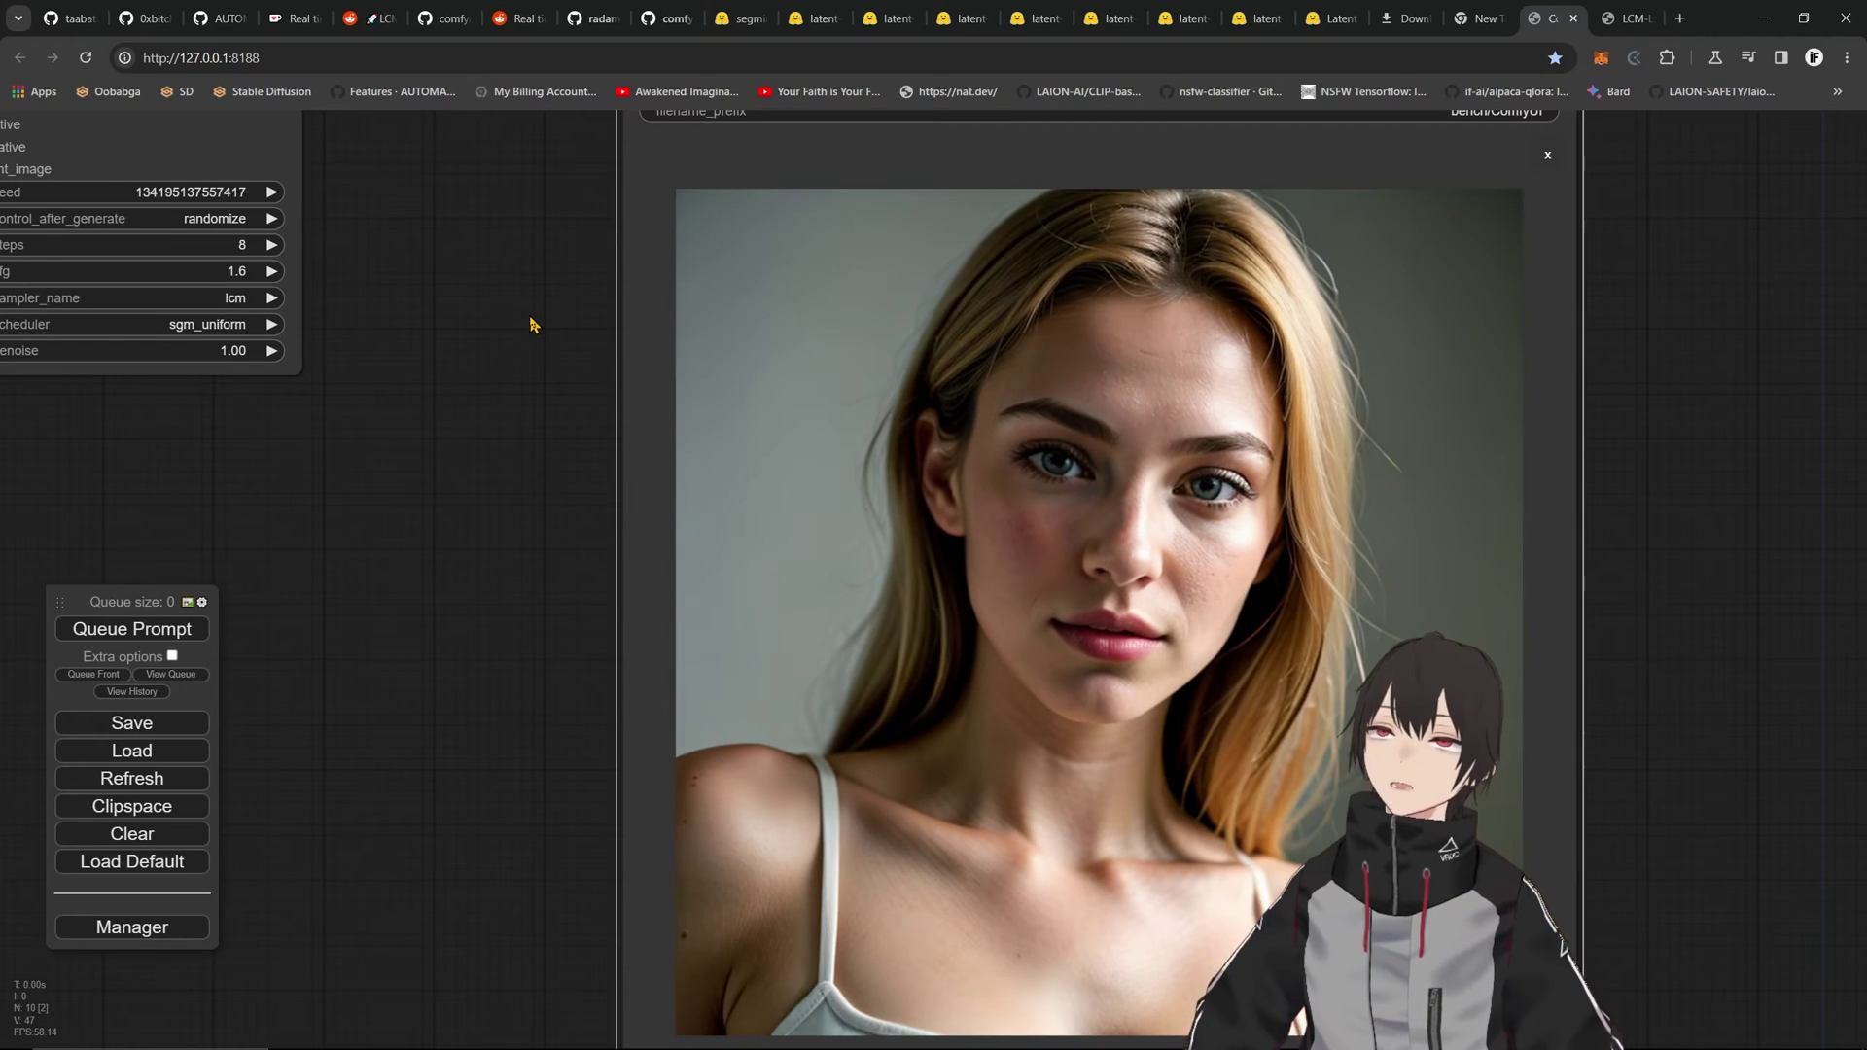
{"action": "scroll", "coordinate": [838, 434], "scroll_direction": "up", "scroll_amount": 5}
{"action": "scroll", "coordinate": [833, 417], "scroll_direction": "up", "scroll_amount": 5}
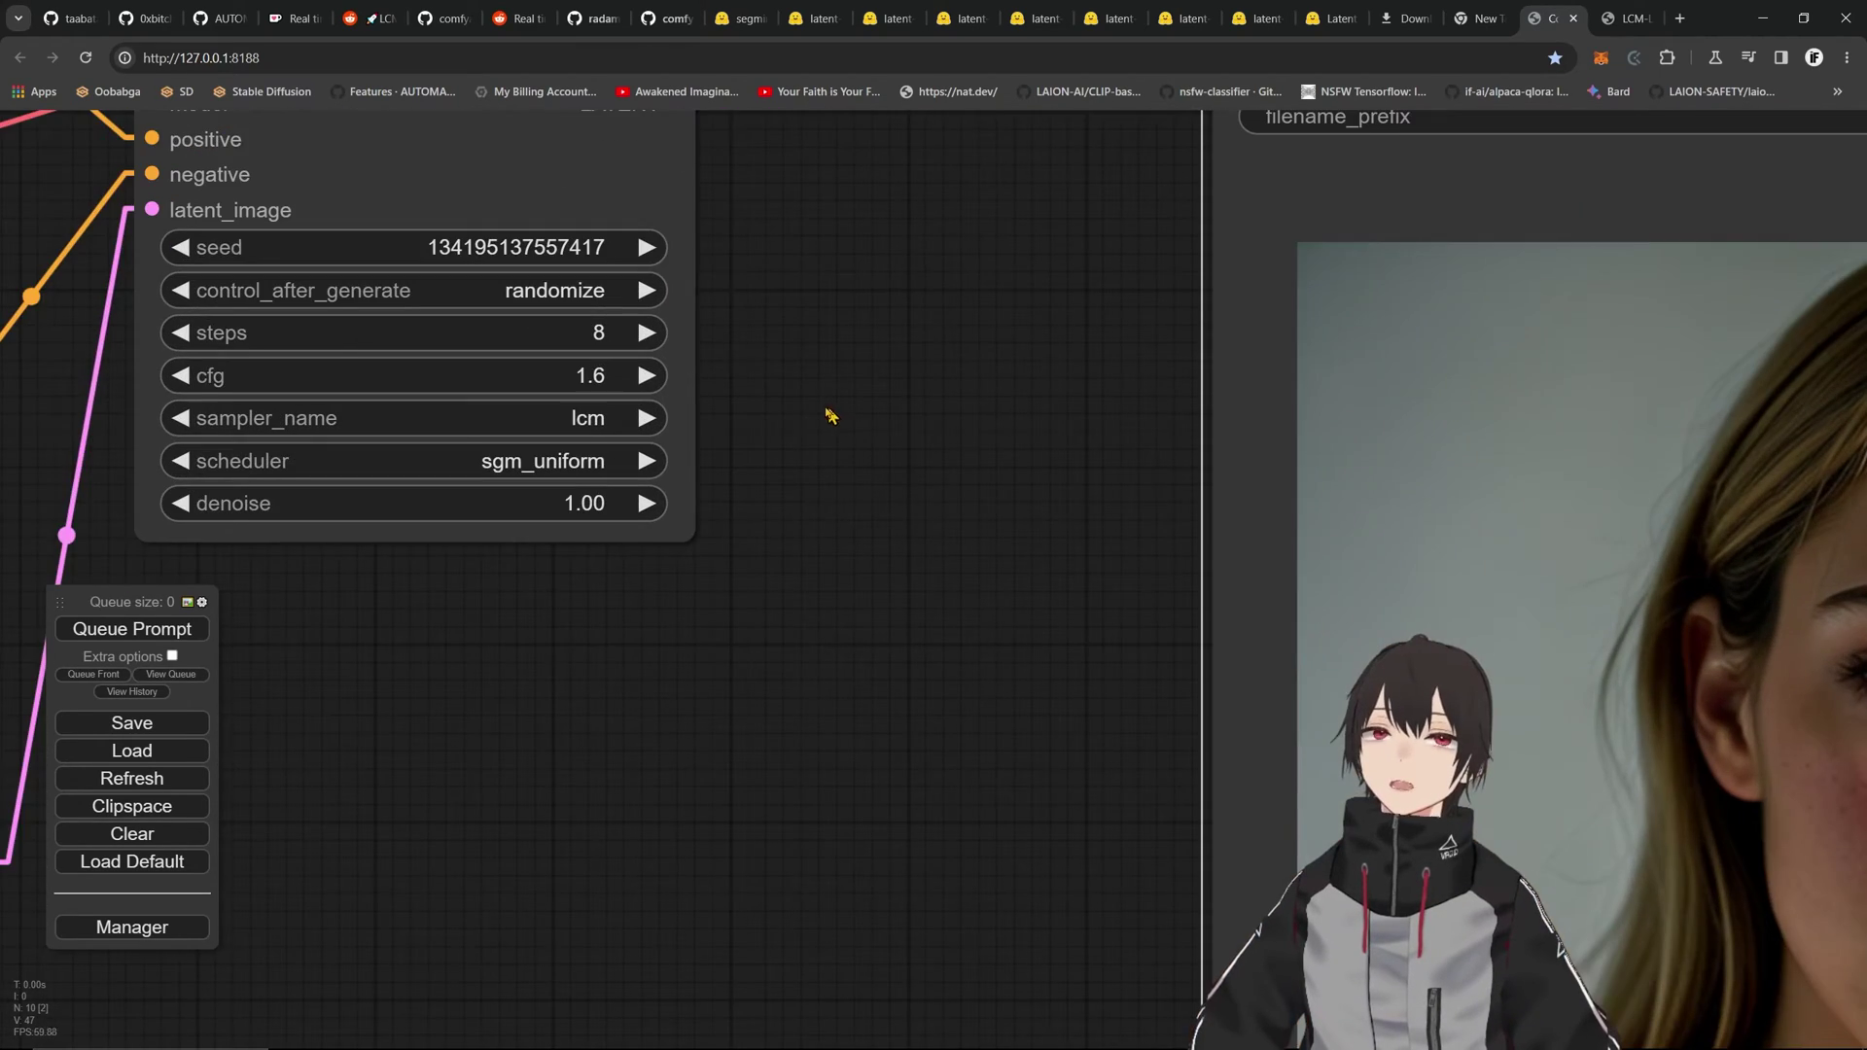
{"action": "left_click_drag", "start_coordinate": [444, 352], "coordinate": [680, 433]}
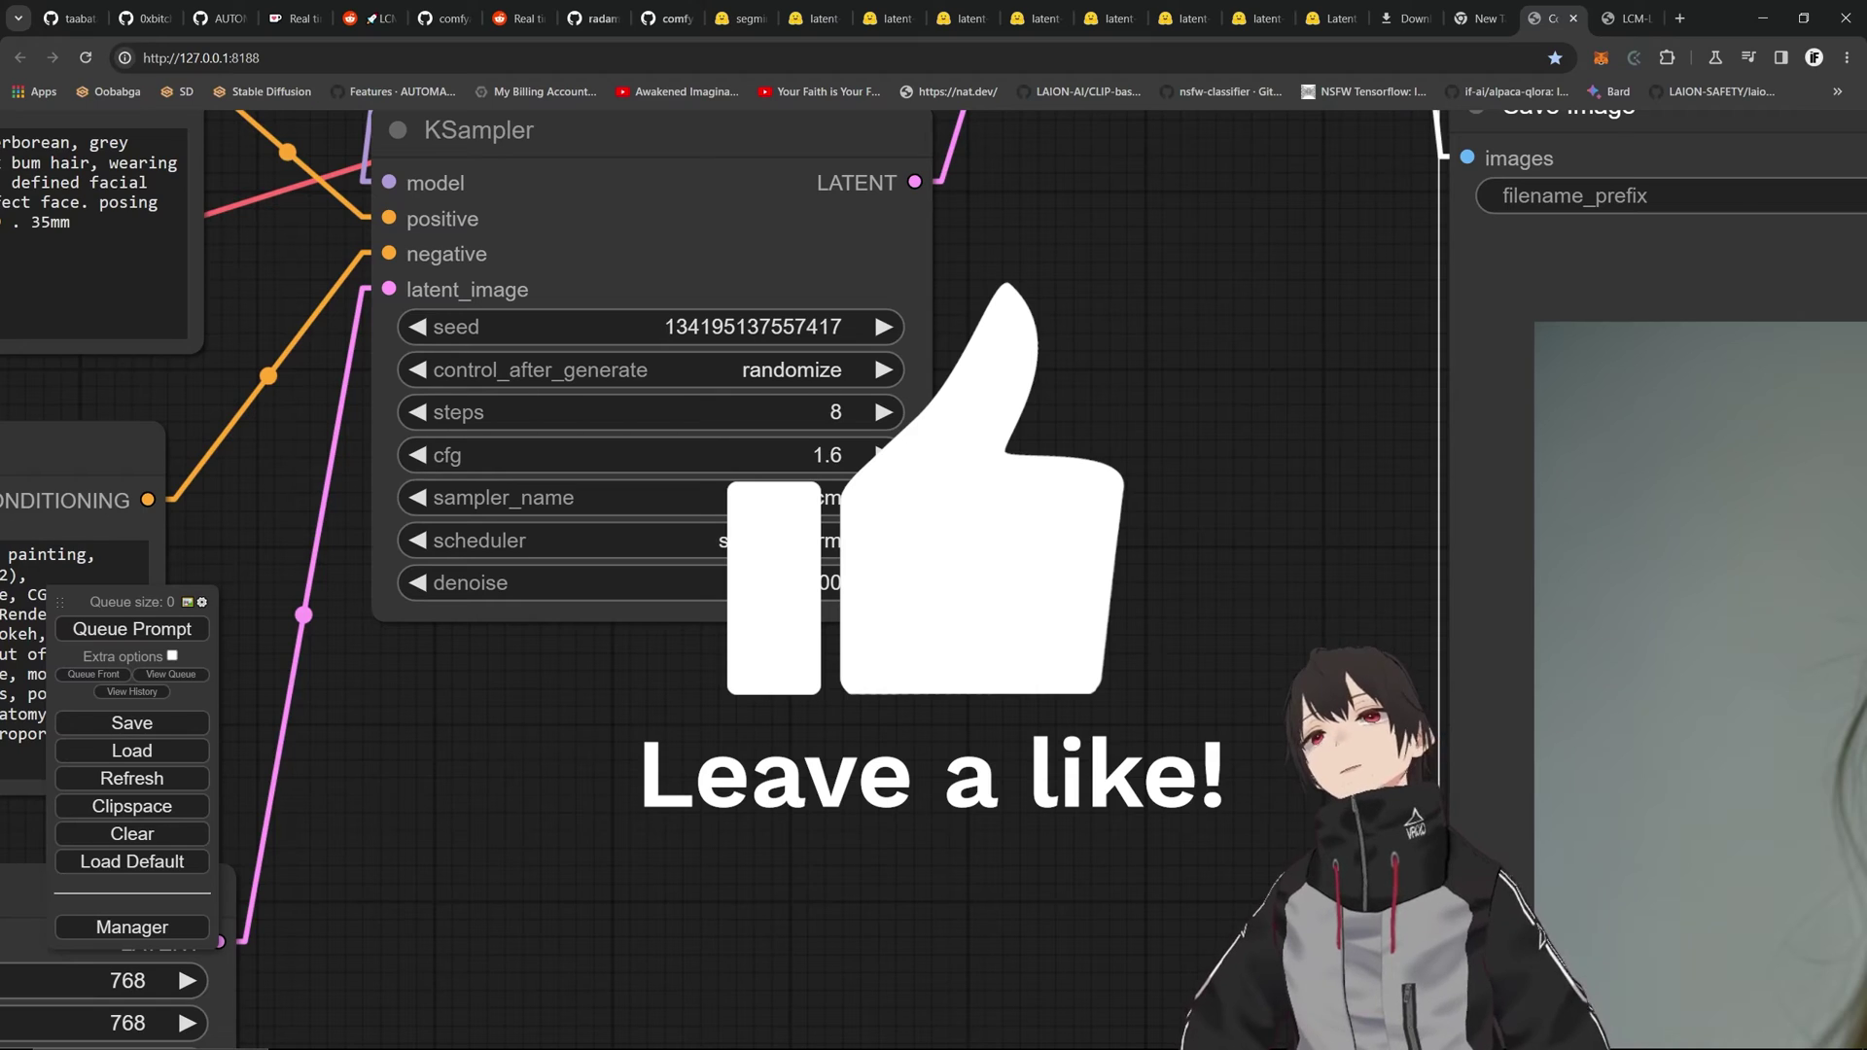
{"action": "scroll", "coordinate": [1037, 384], "scroll_direction": "down", "scroll_amount": 4}
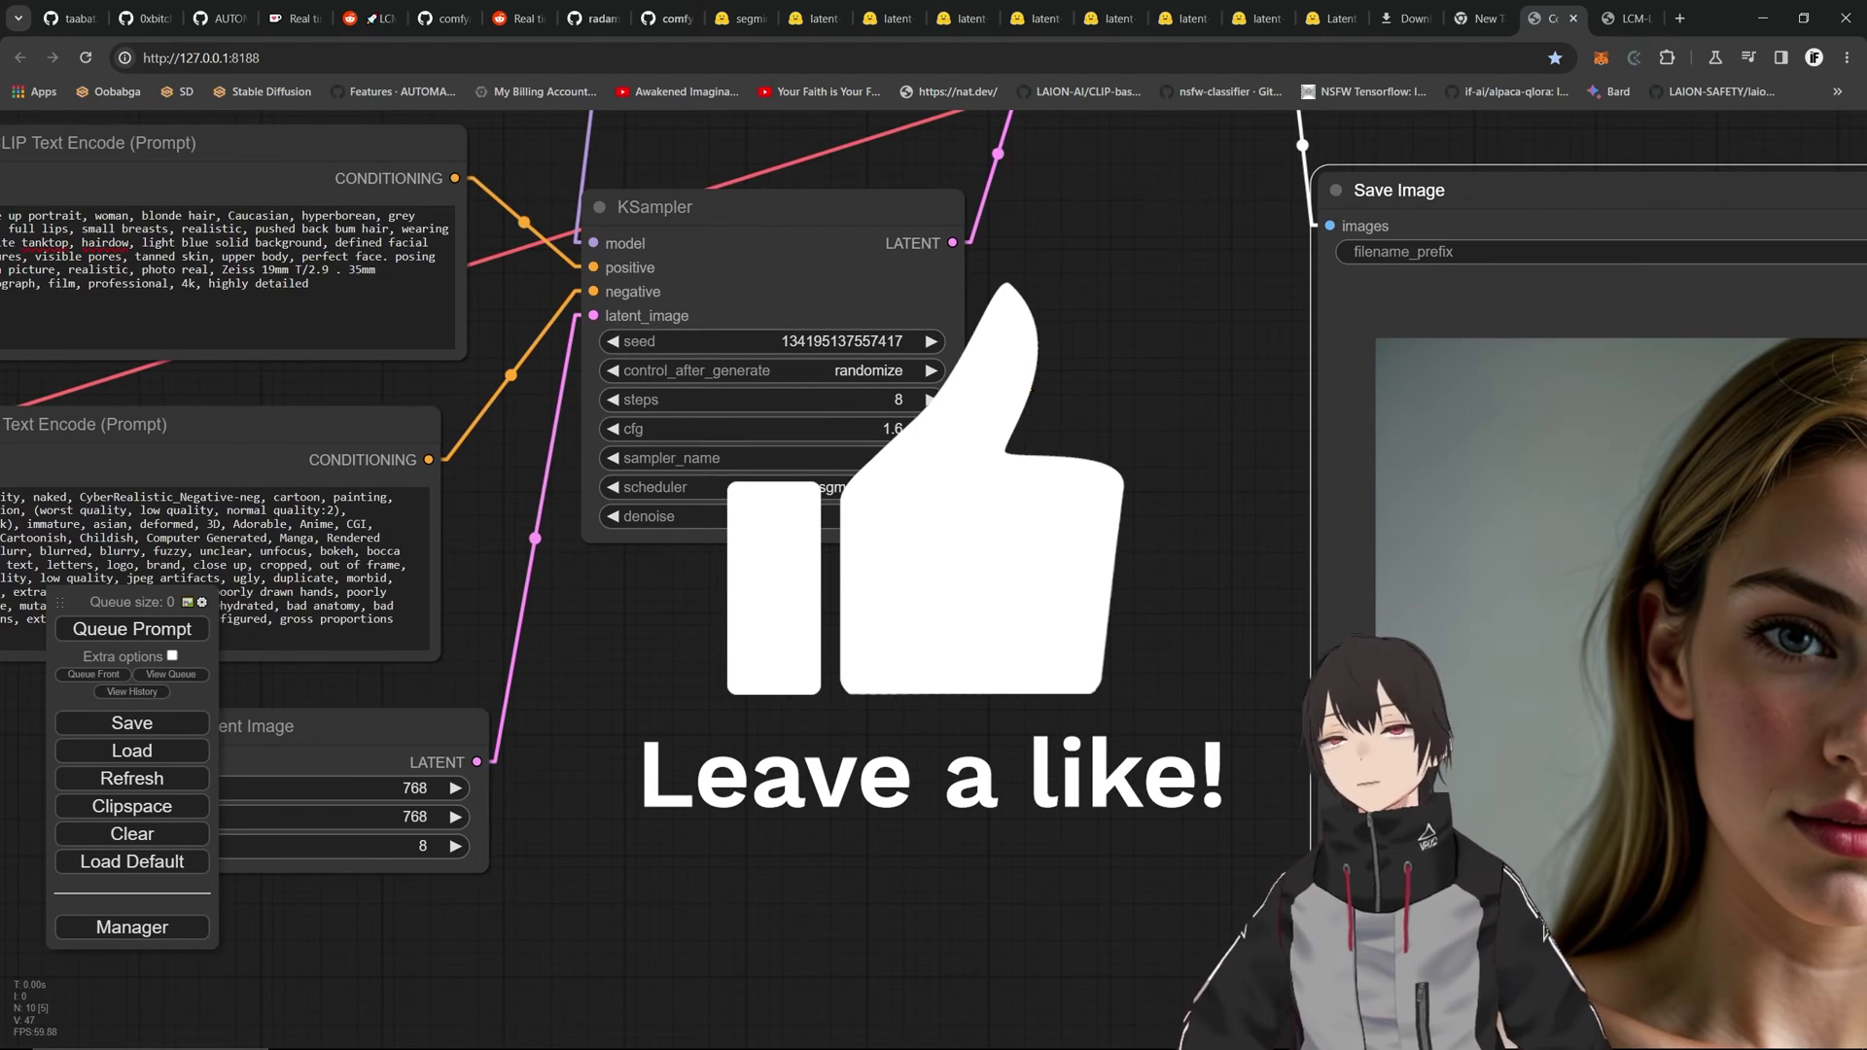
{"action": "scroll", "coordinate": [846, 442], "scroll_direction": "up", "scroll_amount": 3}
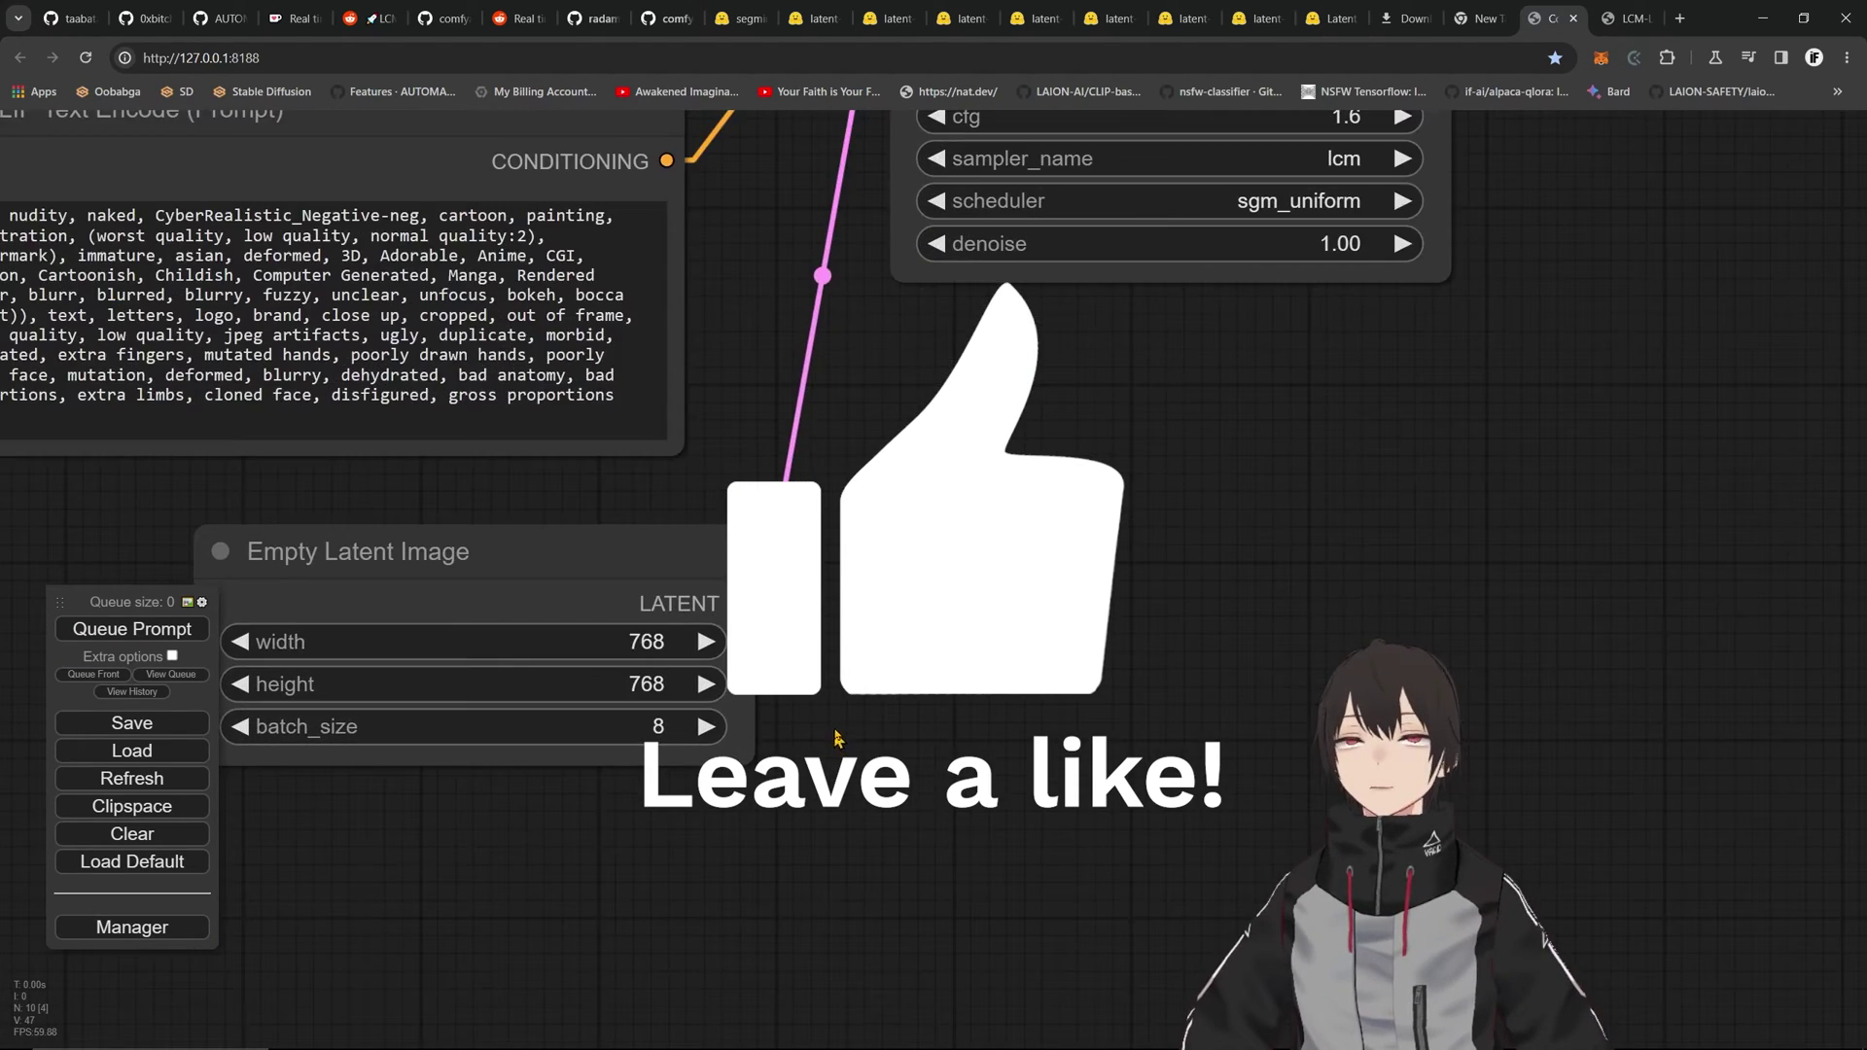
{"action": "left_click_drag", "start_coordinate": [846, 443], "coordinate": [1212, 266]}
{"action": "scroll", "coordinate": [1051, 535], "scroll_direction": "up", "scroll_amount": 1}
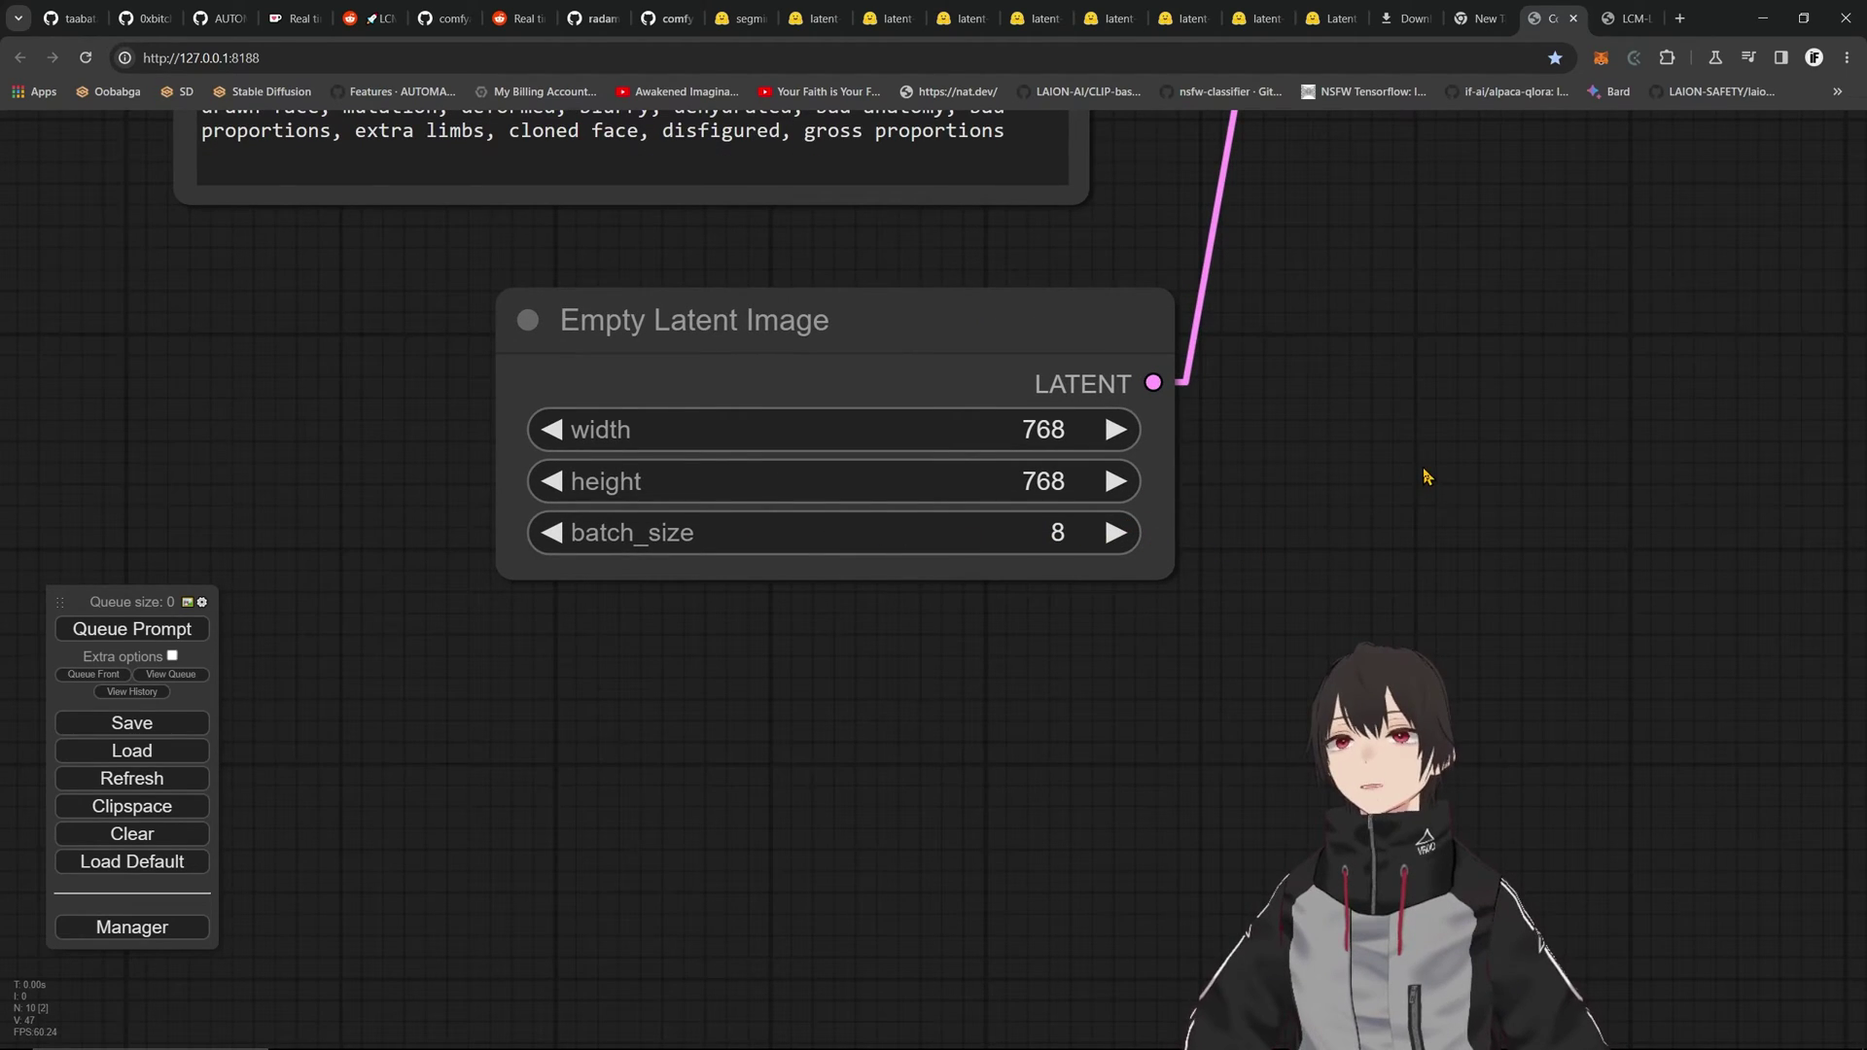
{"action": "left_click_drag", "start_coordinate": [1391, 453], "coordinate": [1310, 656]}
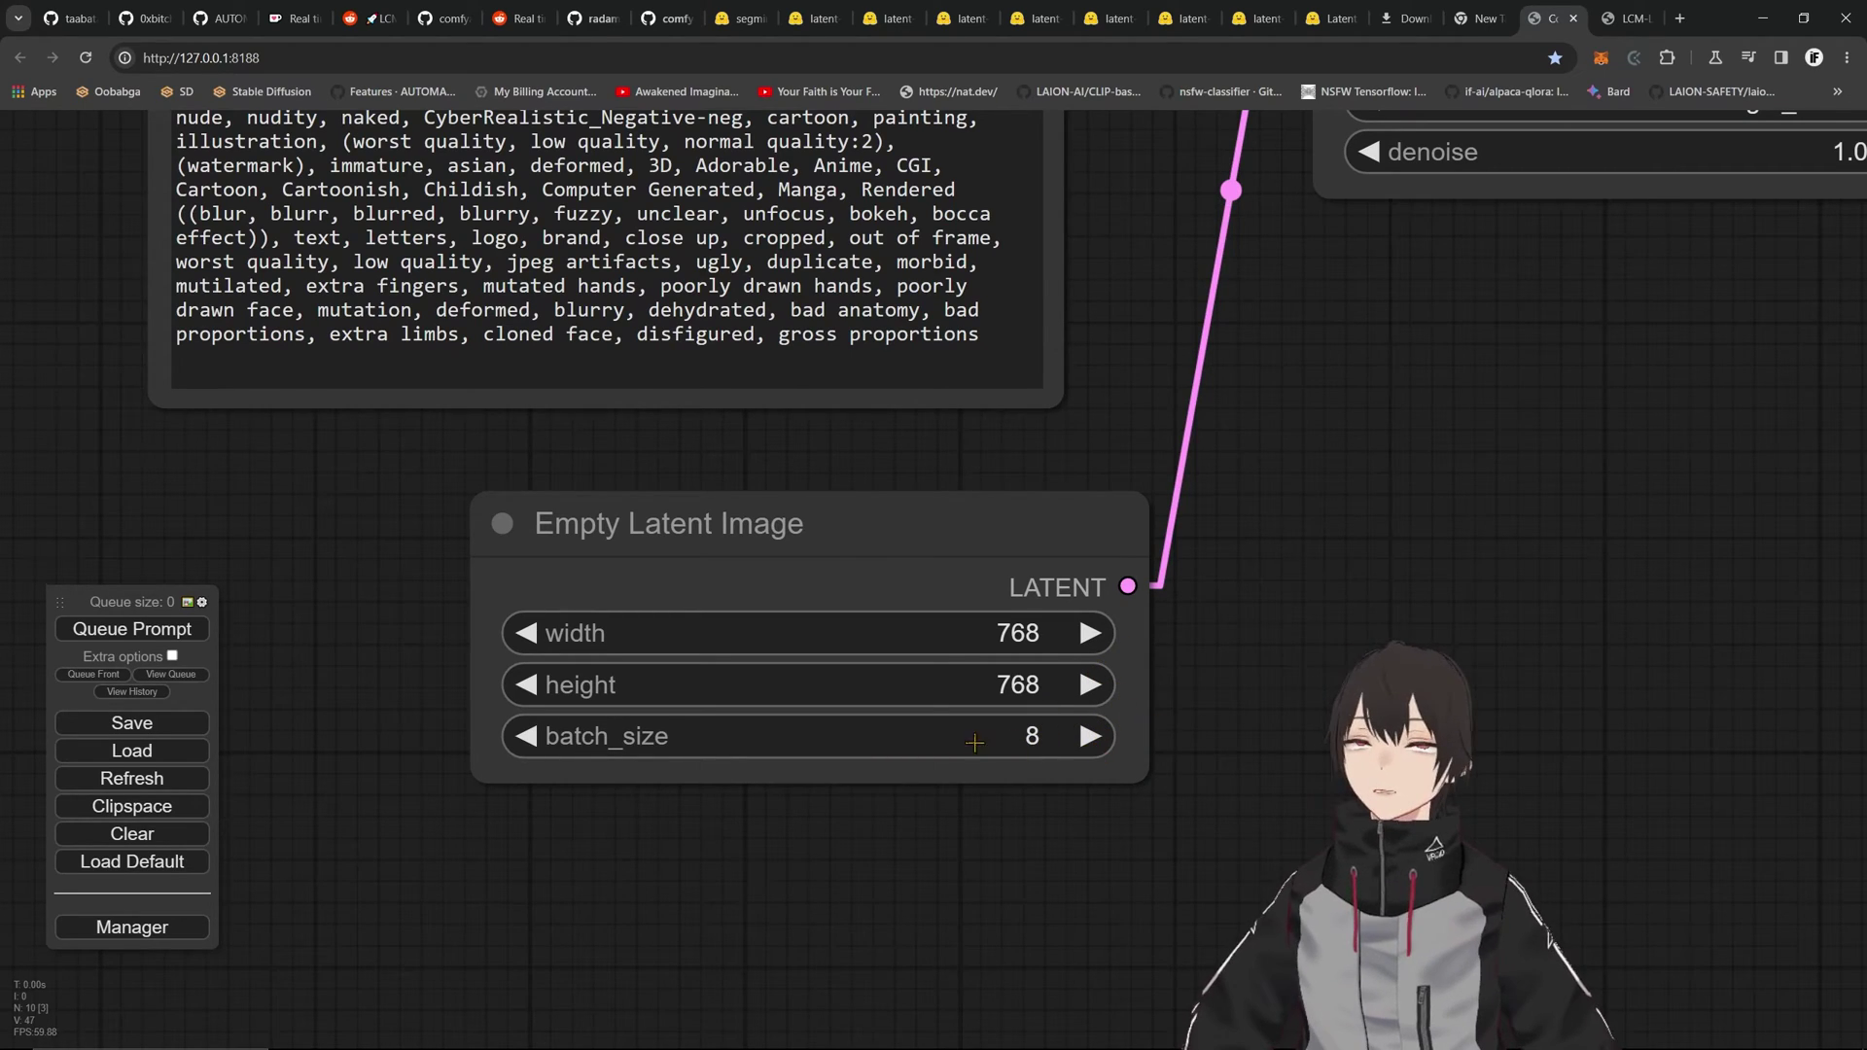
{"action": "scroll", "coordinate": [1481, 552], "scroll_direction": "down", "scroll_amount": 5}
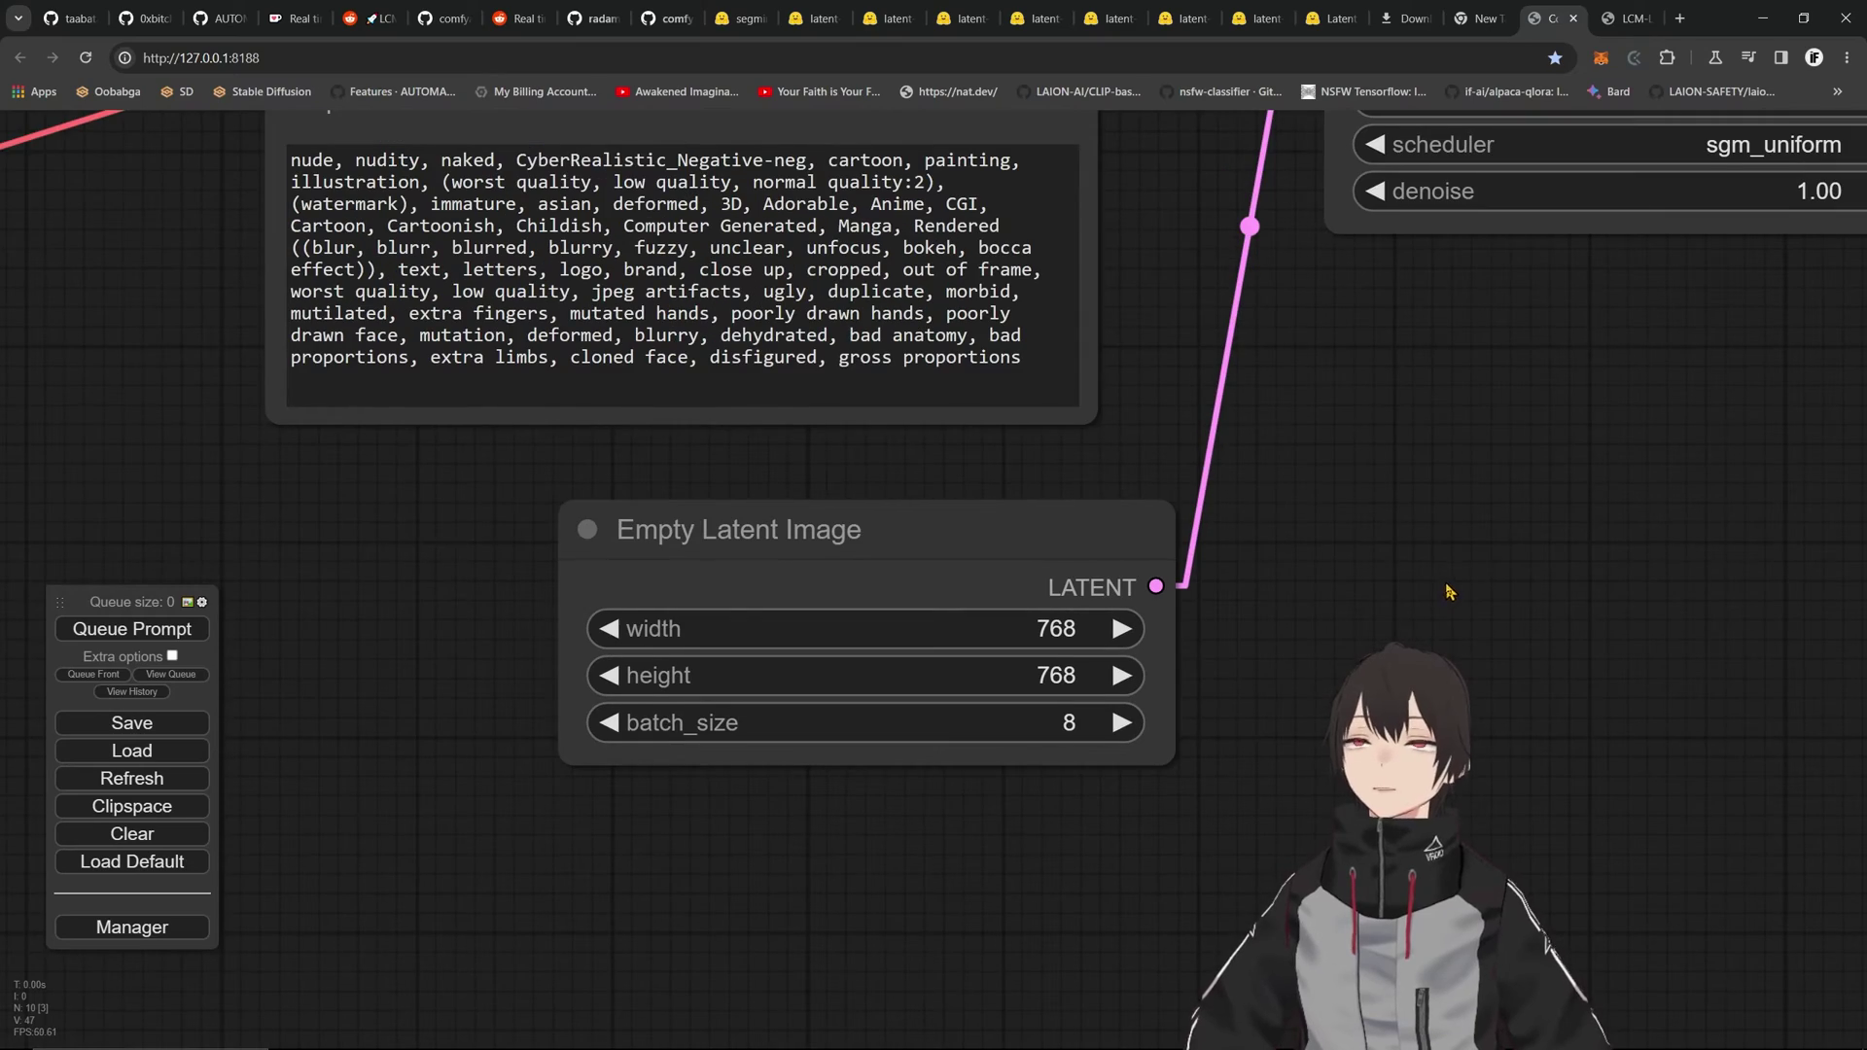
{"action": "scroll", "coordinate": [1195, 499], "scroll_direction": "down", "scroll_amount": 10}
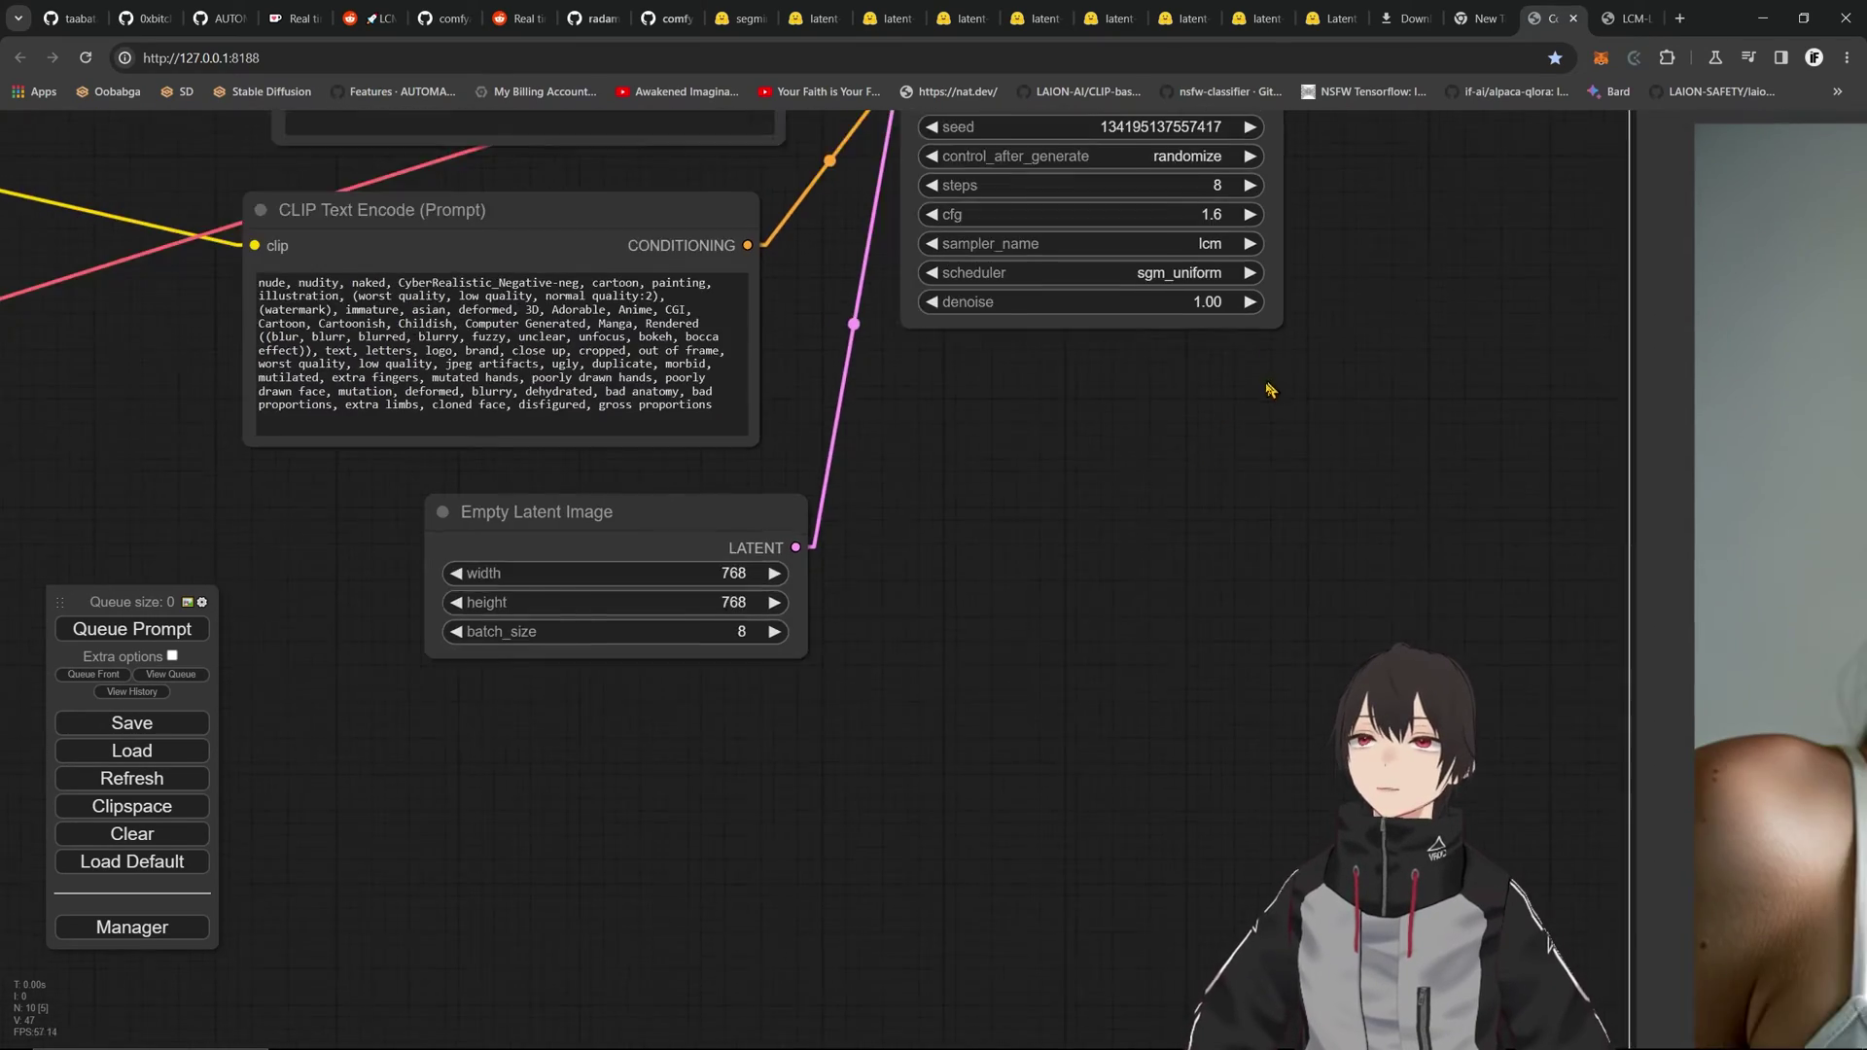
{"action": "scroll", "coordinate": [869, 630], "scroll_direction": "up", "scroll_amount": 3}
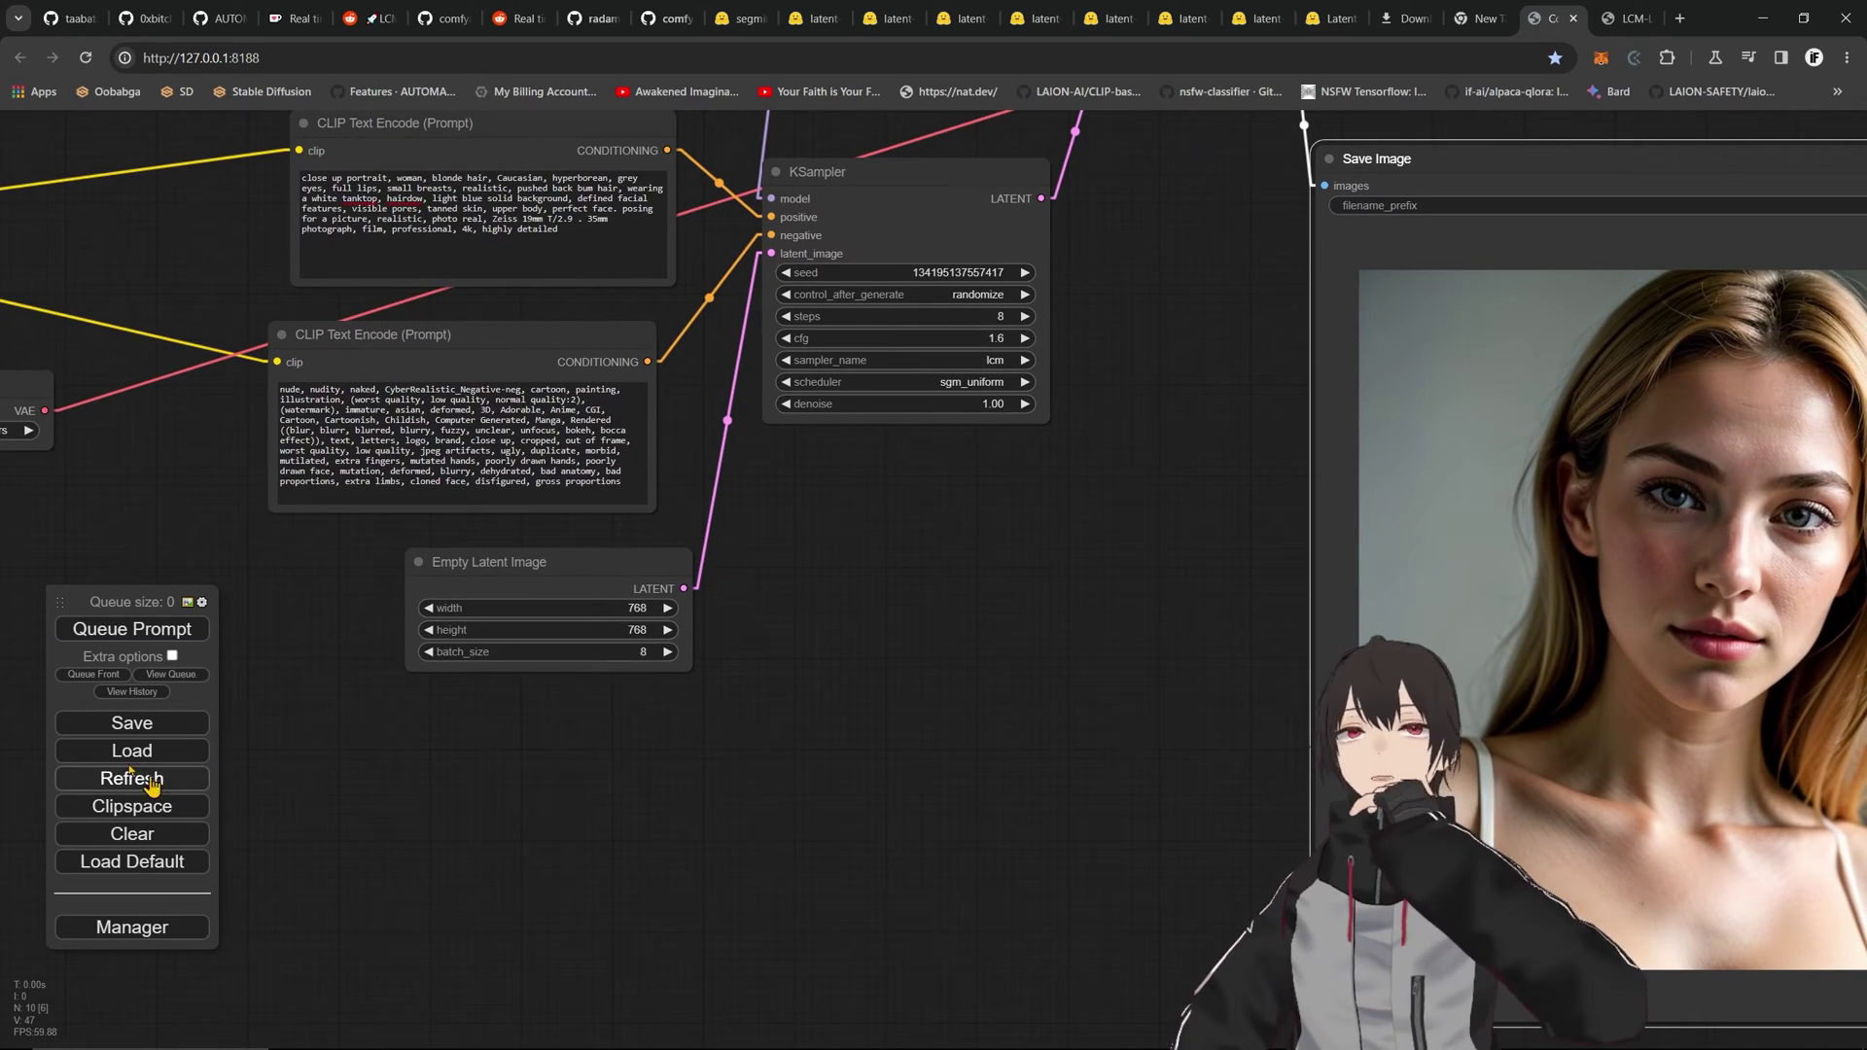
- Open the ComfyUI Manager Menu from the queue panel's Manager button
{"action": "left_click", "coordinate": [147, 929]}
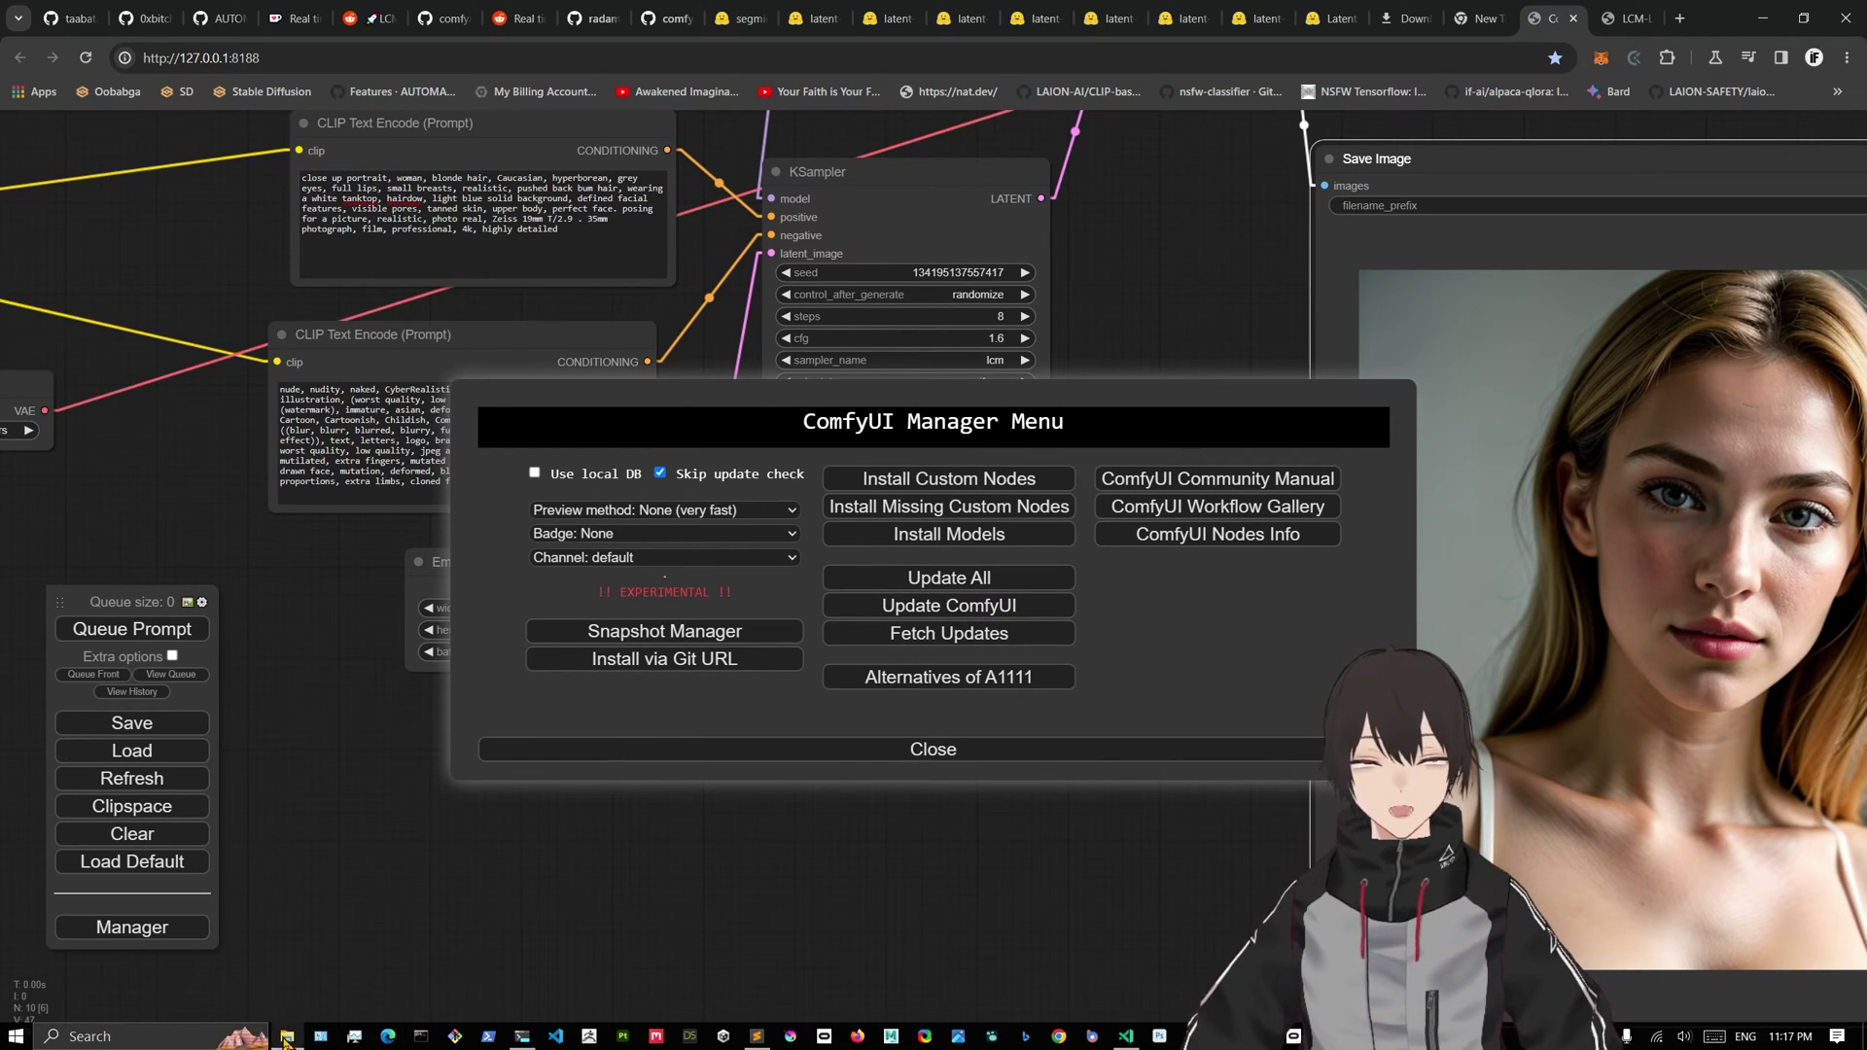
- Open File Explorer and browse to E:\ComfyUI_windows_portable\update
{"action": "left_click", "coordinate": [287, 1038]}
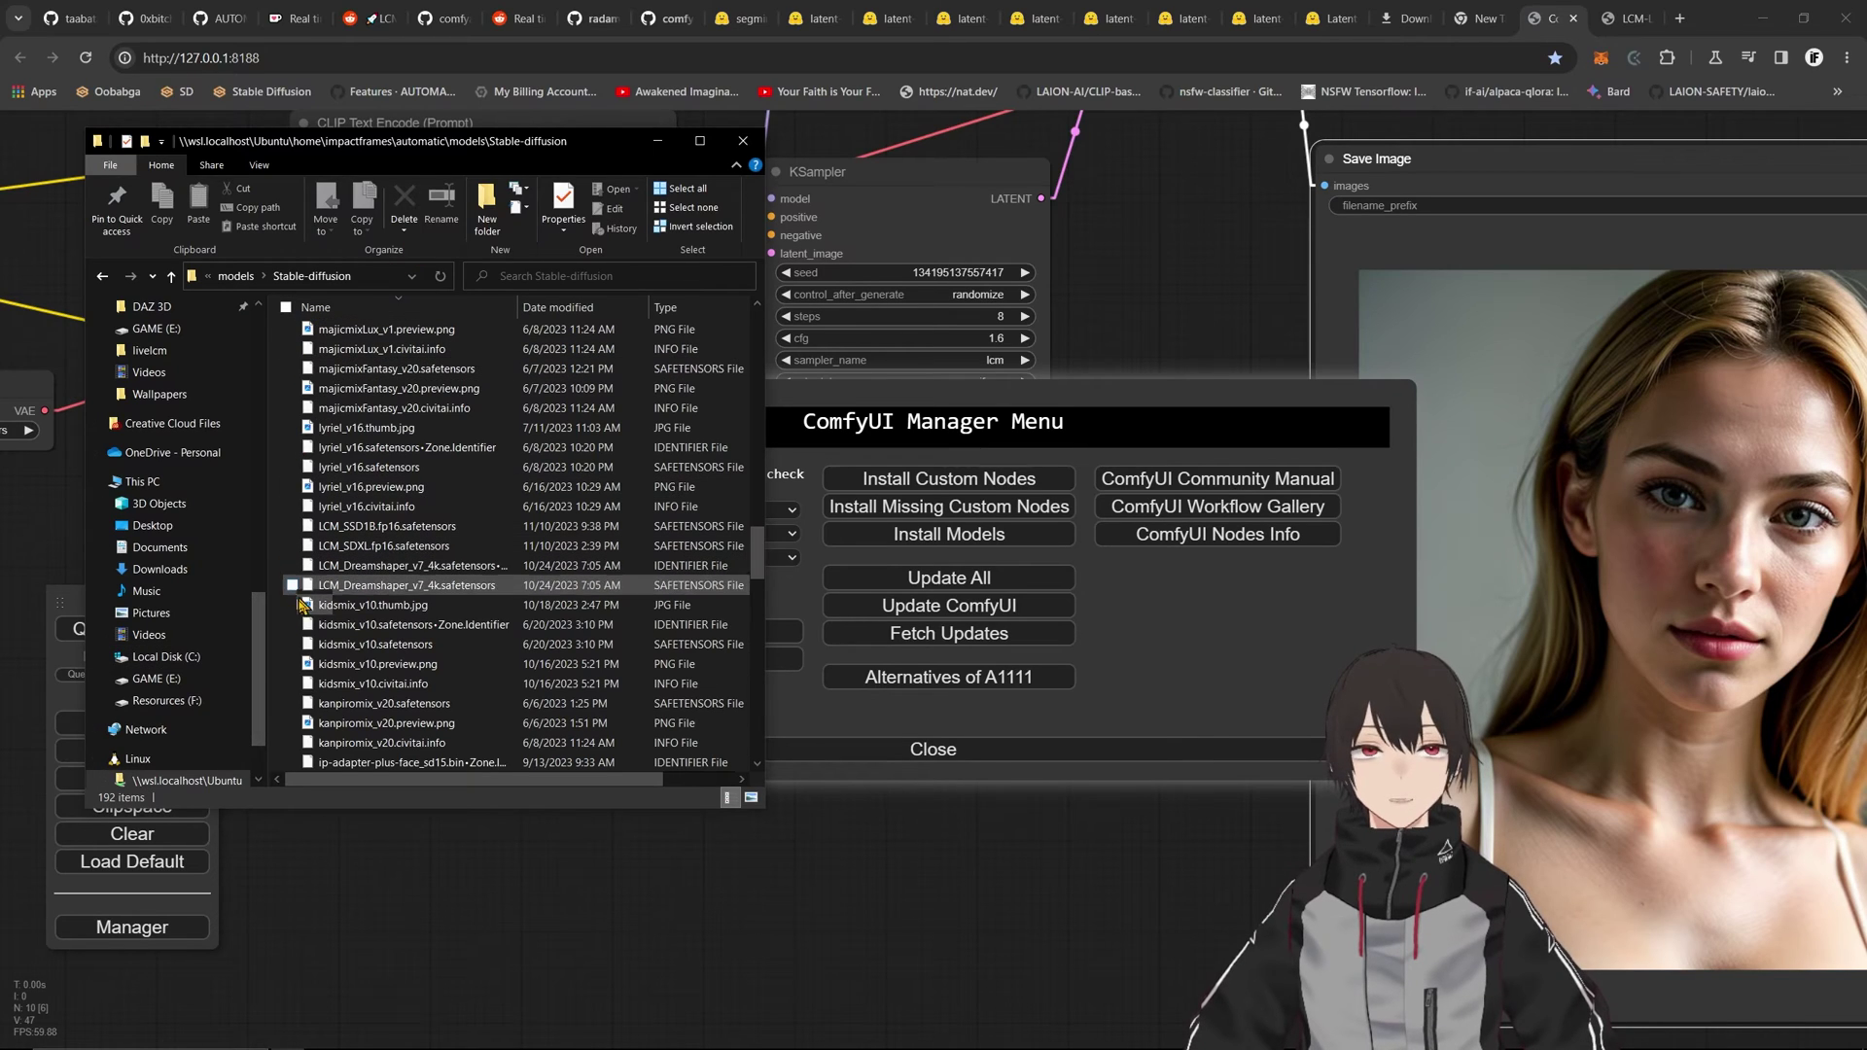
{"action": "scroll", "coordinate": [261, 463], "scroll_direction": "up", "scroll_amount": 5}
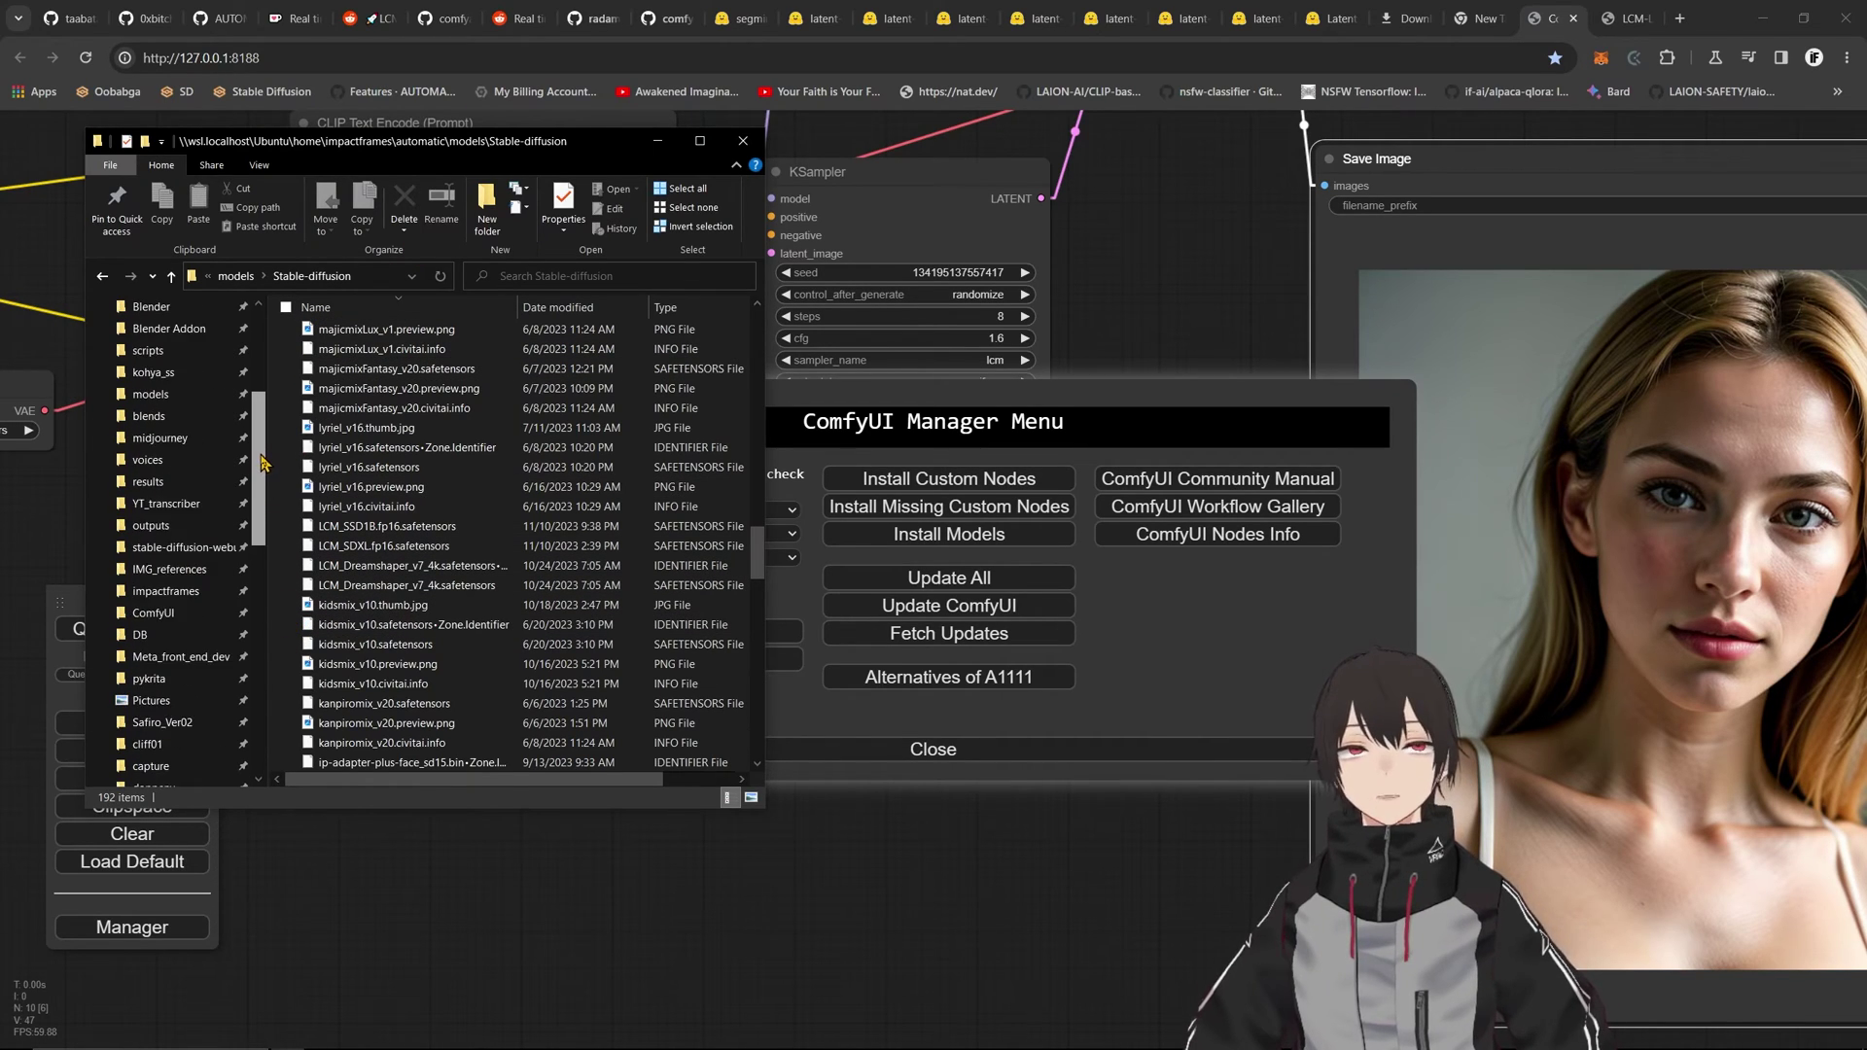
{"action": "scroll", "coordinate": [224, 427], "scroll_direction": "up", "scroll_amount": 3}
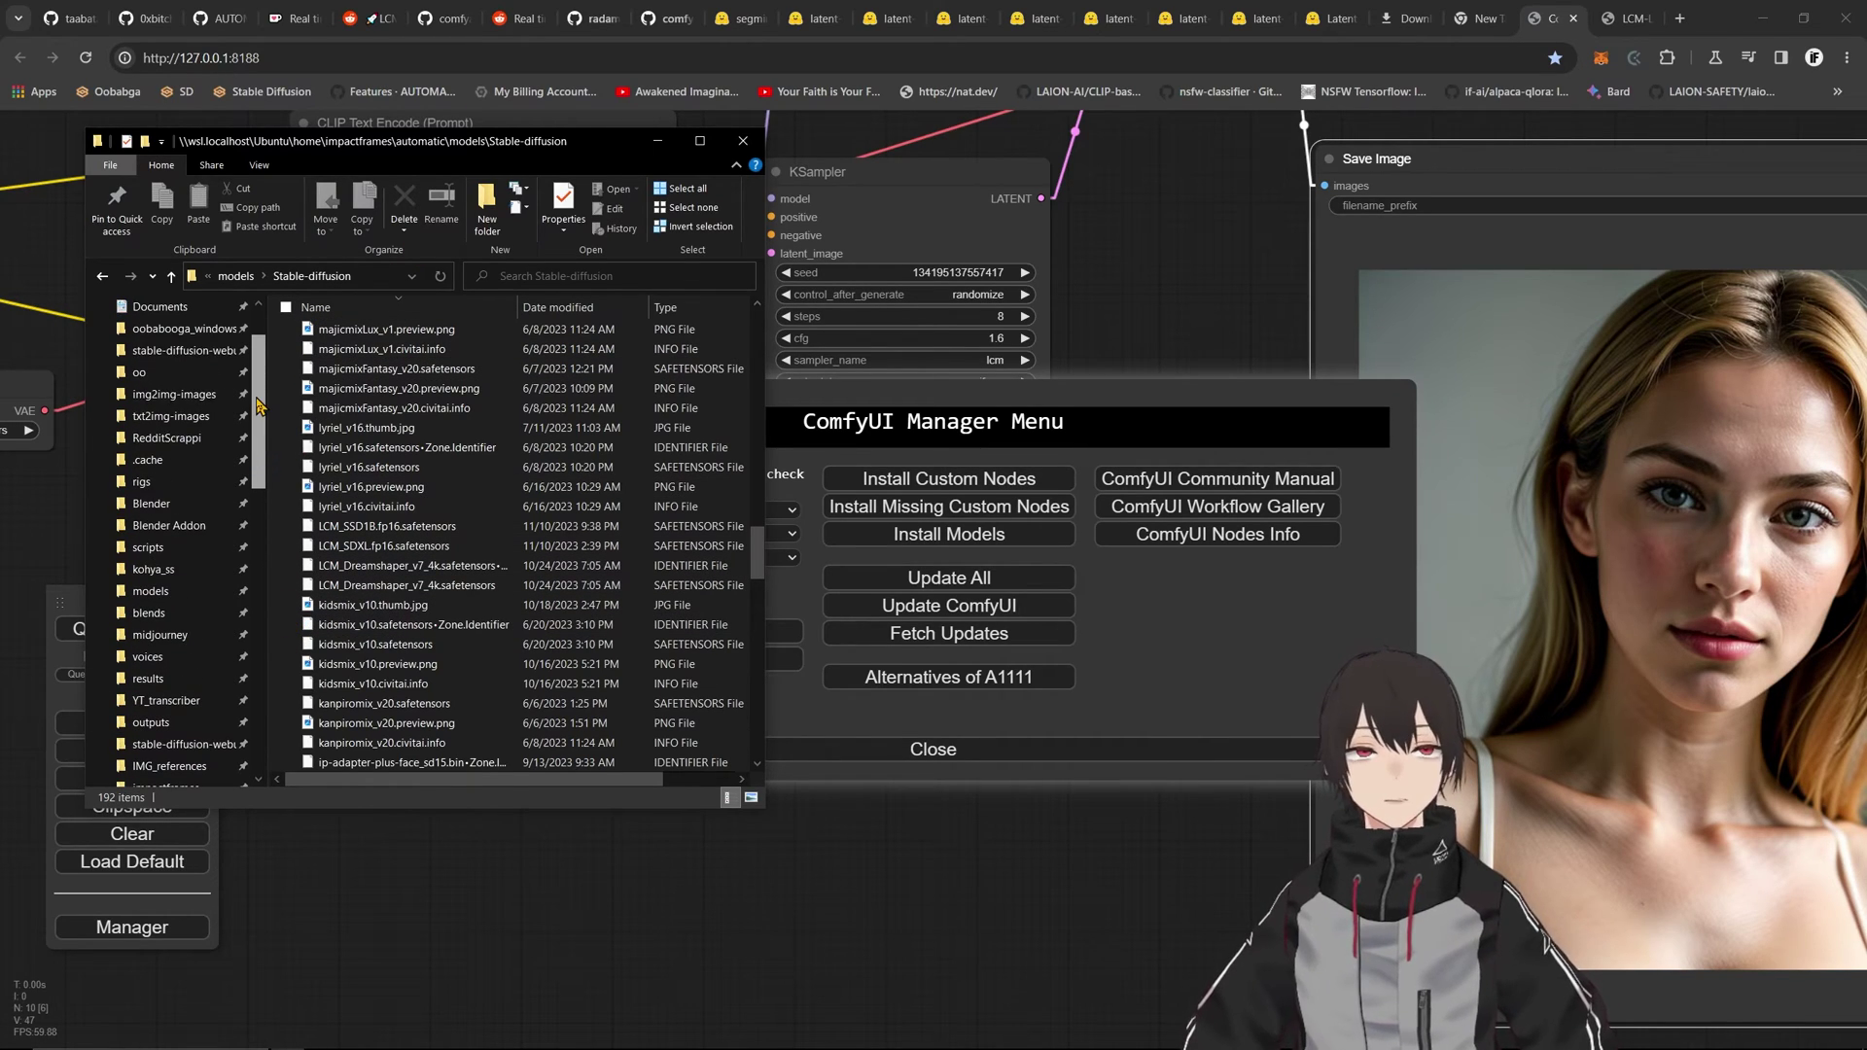
{"action": "left_click", "coordinate": [171, 351]}
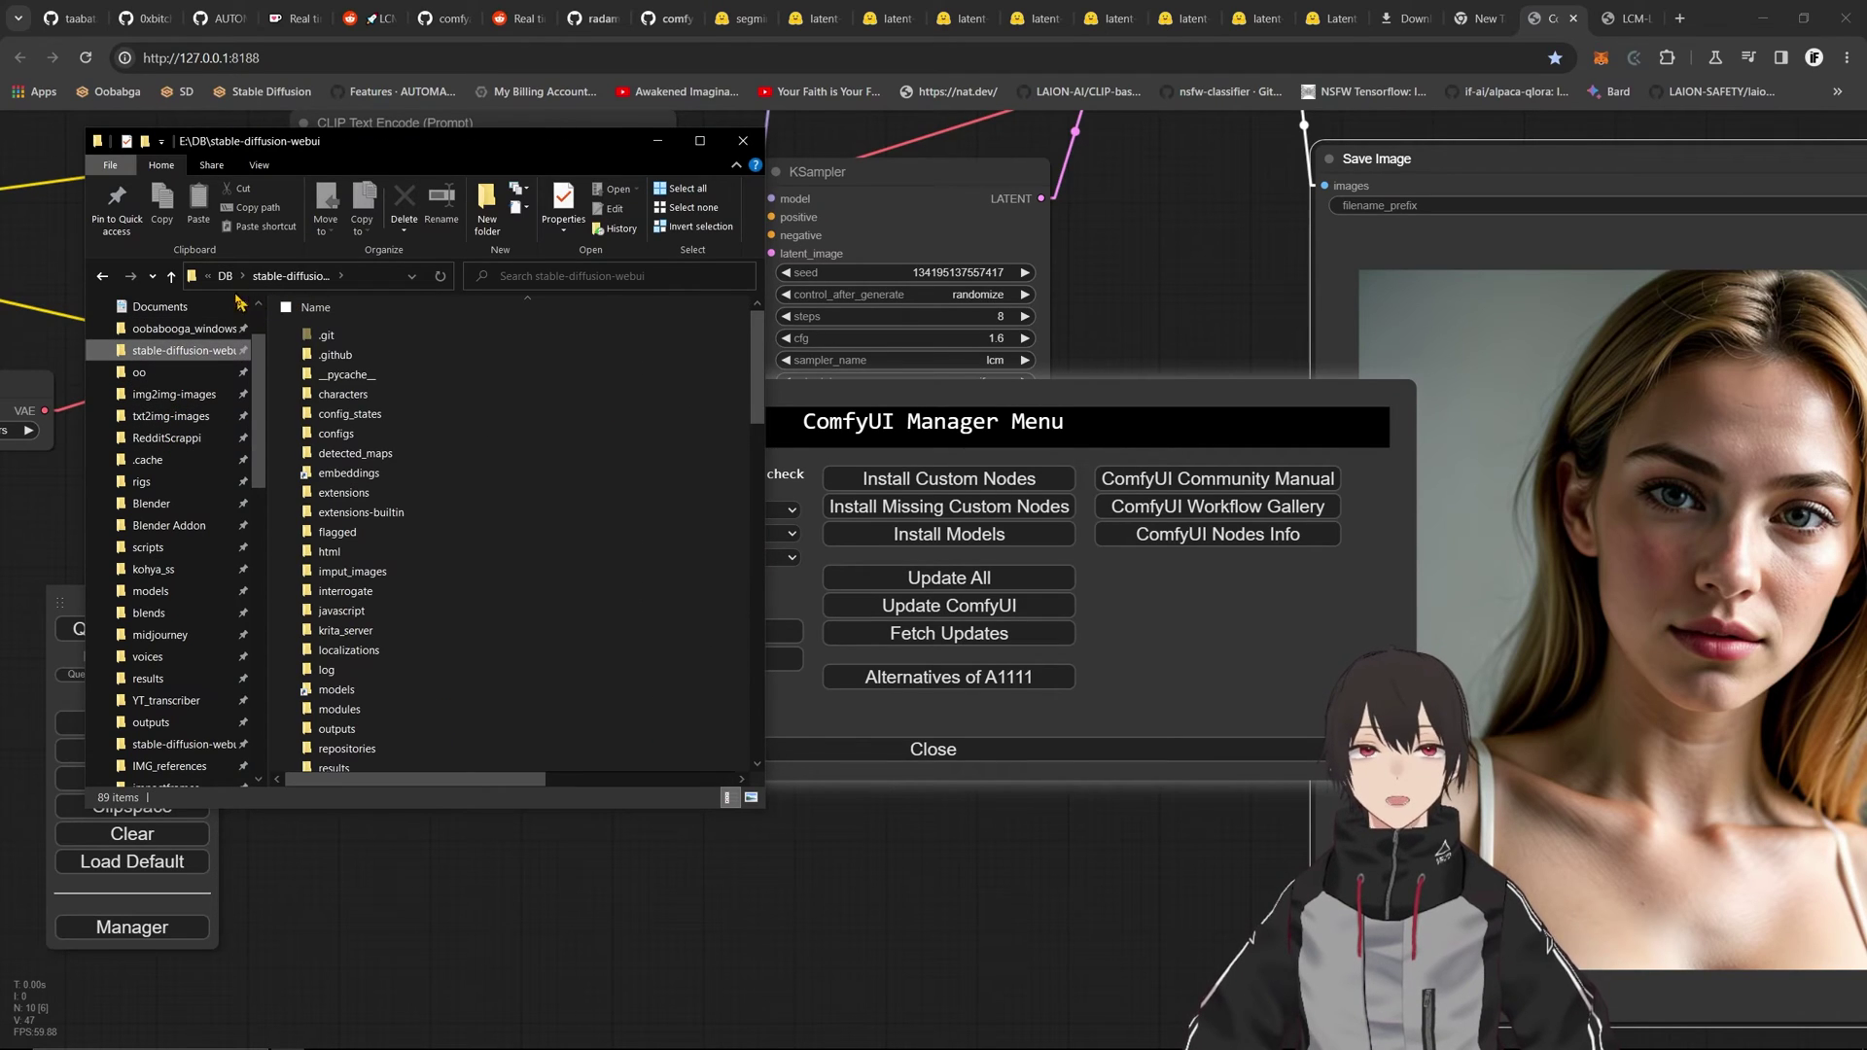
{"action": "left_click", "coordinate": [225, 276]}
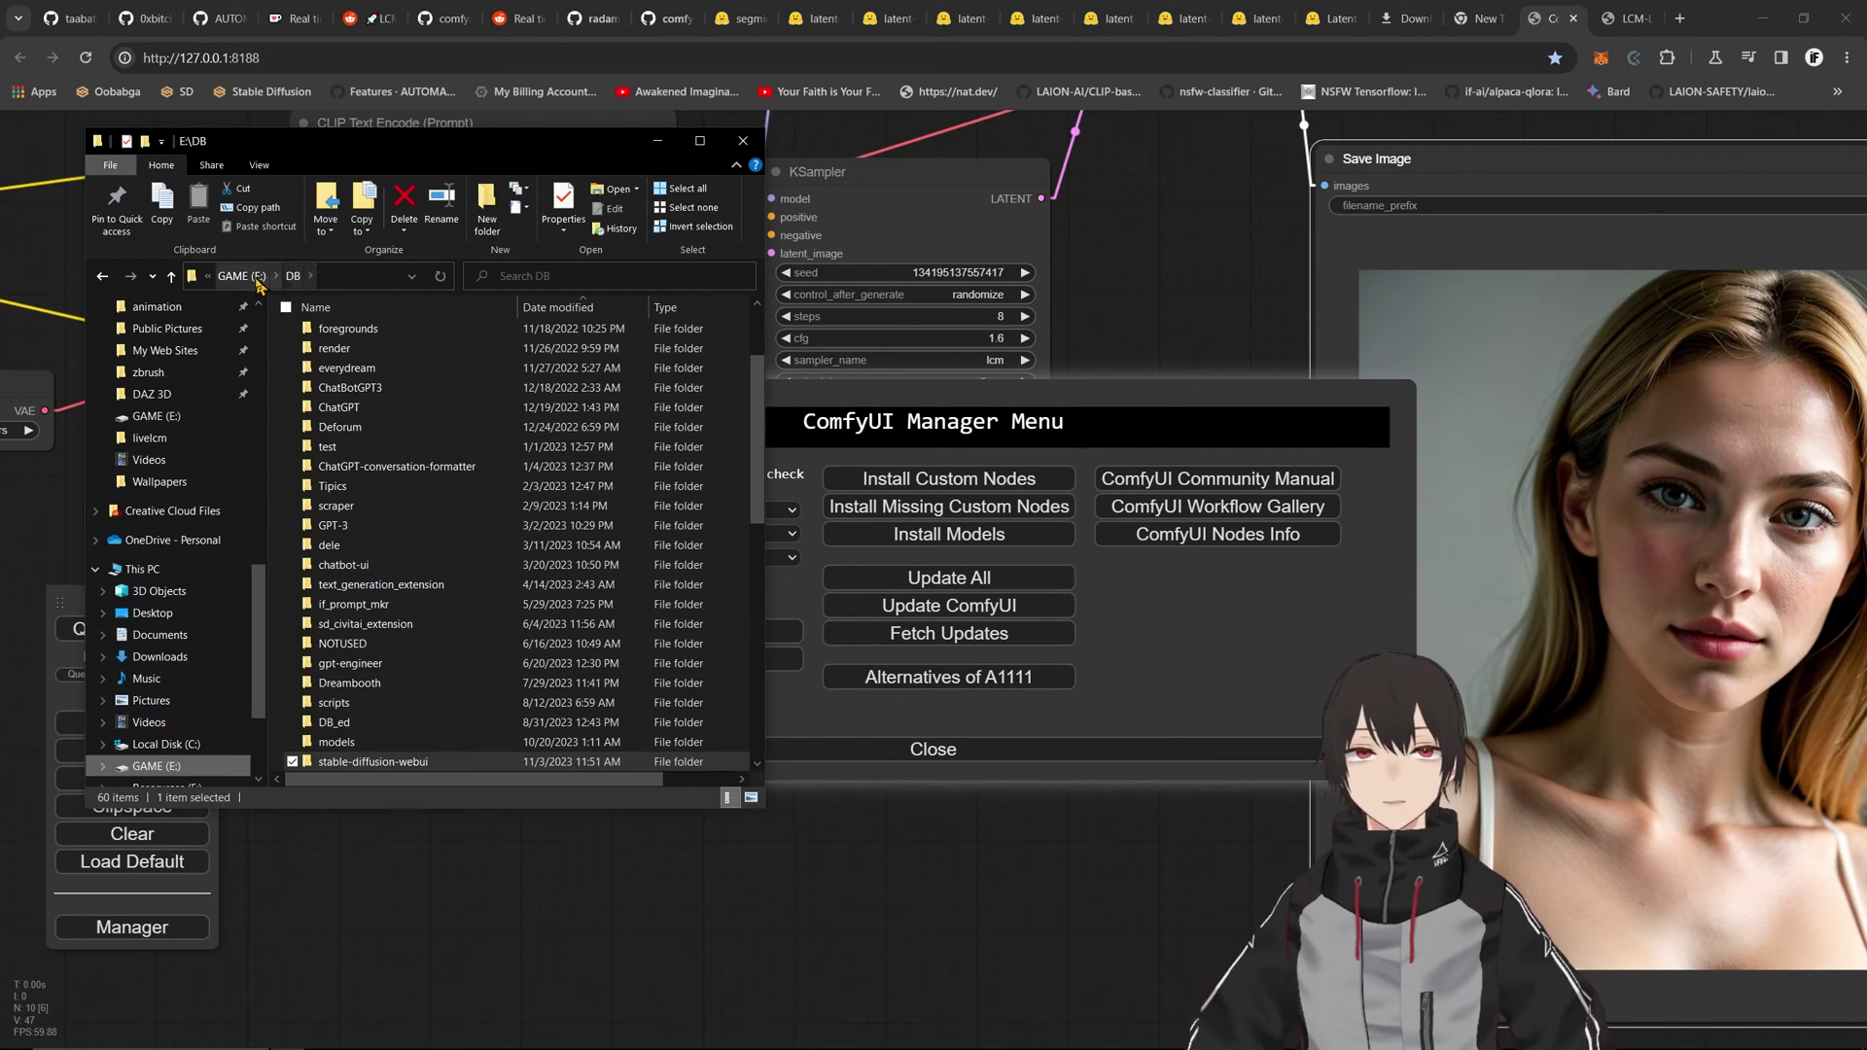
{"action": "left_click", "coordinate": [259, 282]}
{"action": "double_click", "coordinate": [407, 494]}
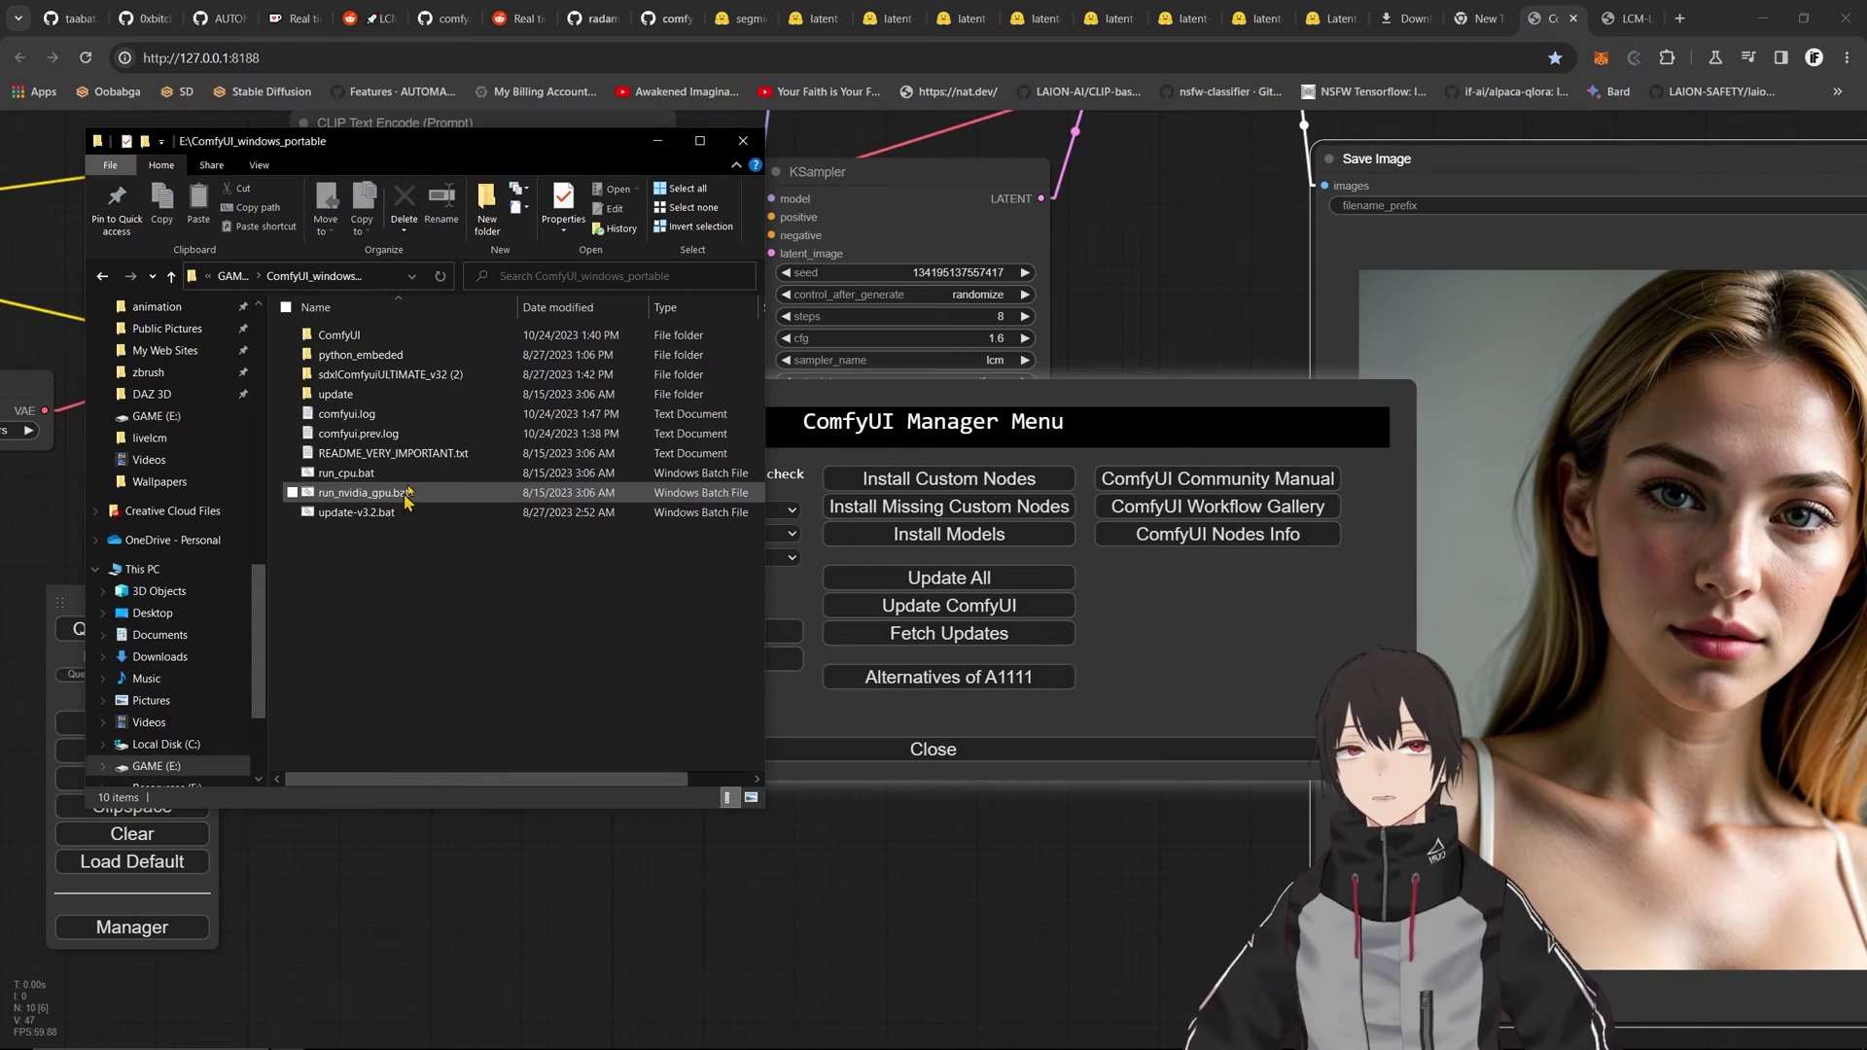
{"action": "double_click", "coordinate": [355, 394]}
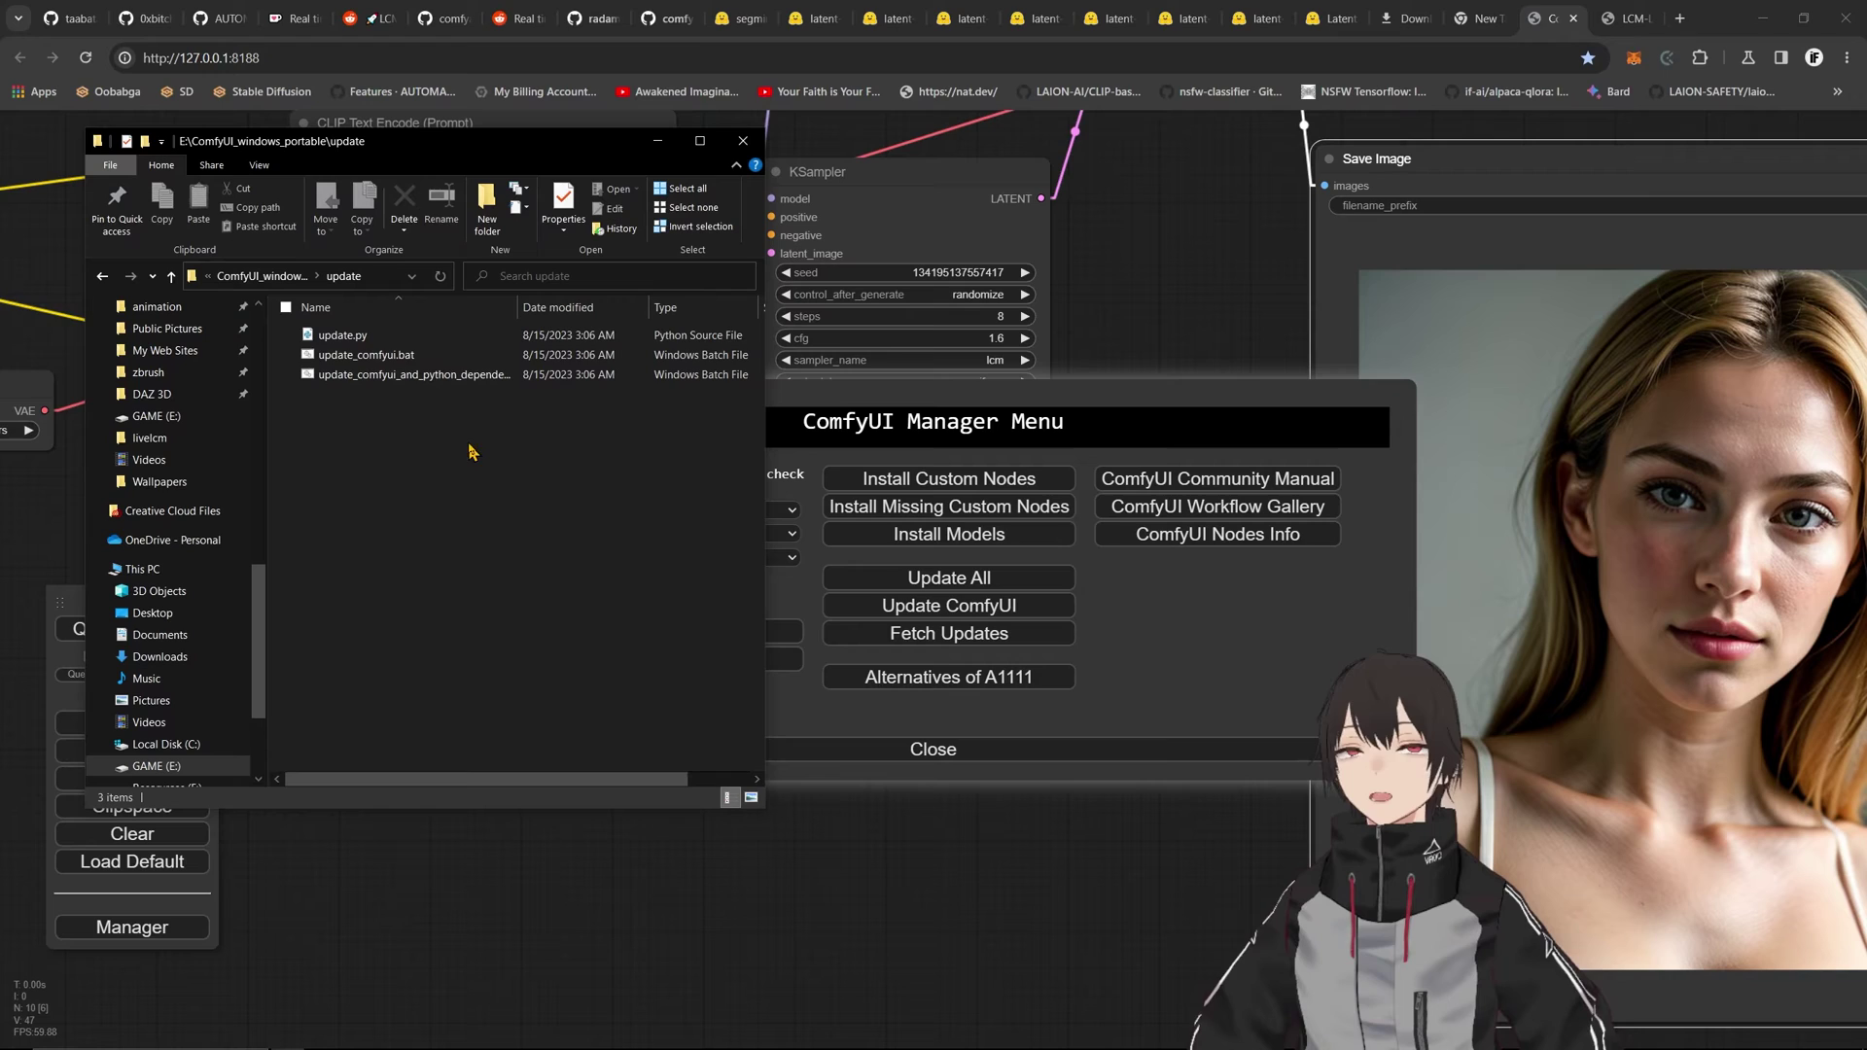
- Open the Manager's Install Models list, search 'lcm', then clear the search to list all models
{"action": "left_click", "coordinate": [986, 547]}
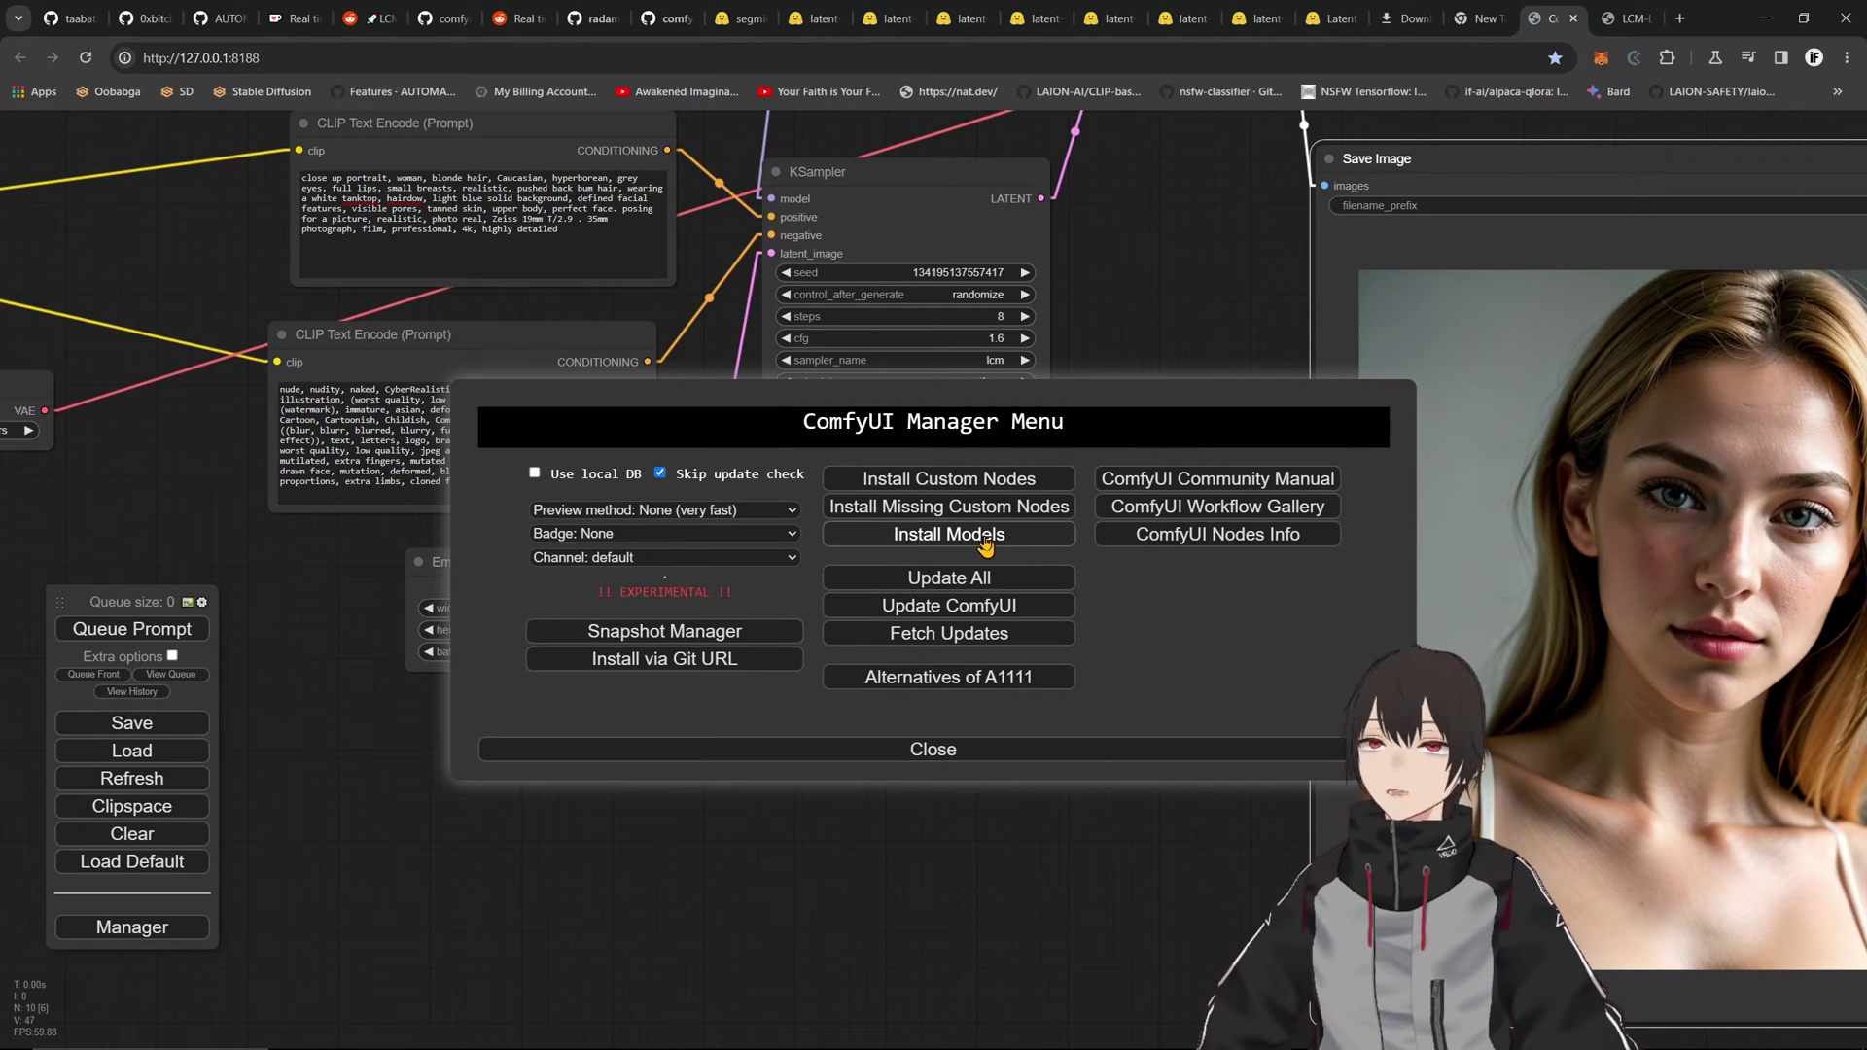
{"action": "left_click", "coordinate": [988, 536]}
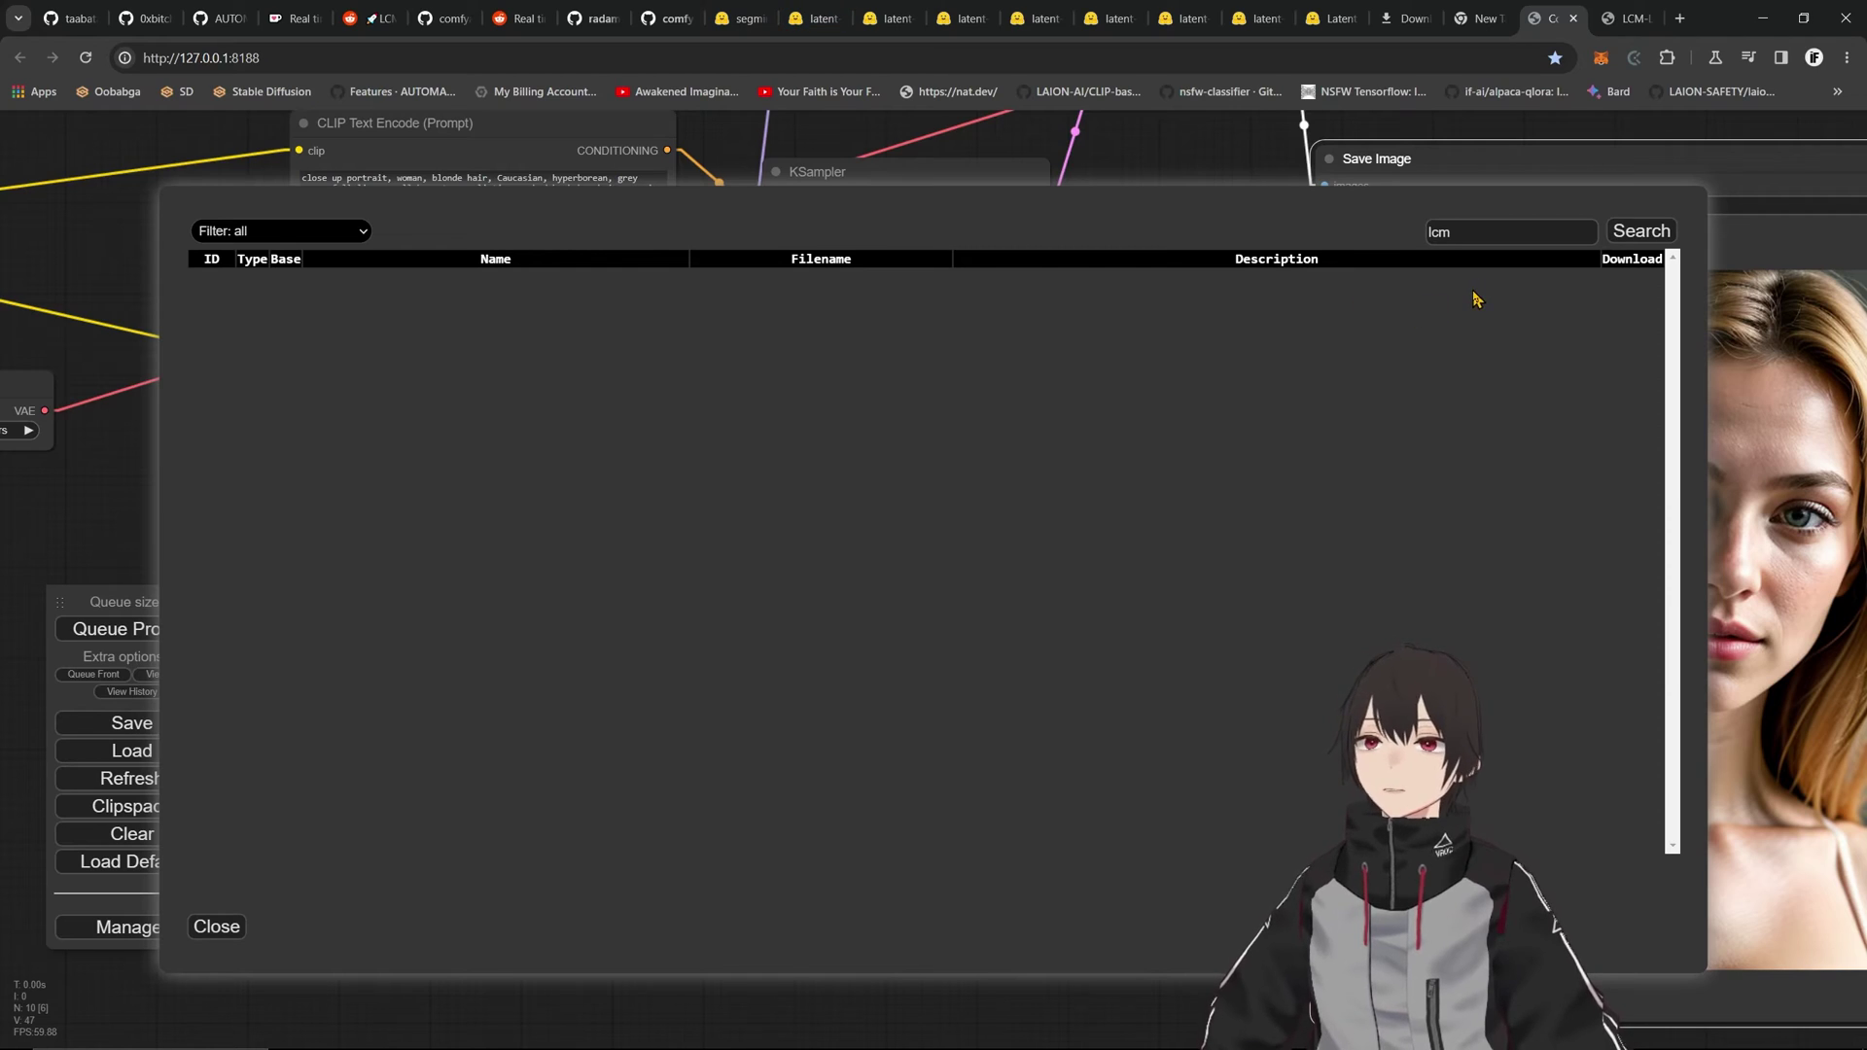
{"action": "left_click", "coordinate": [1457, 238]}
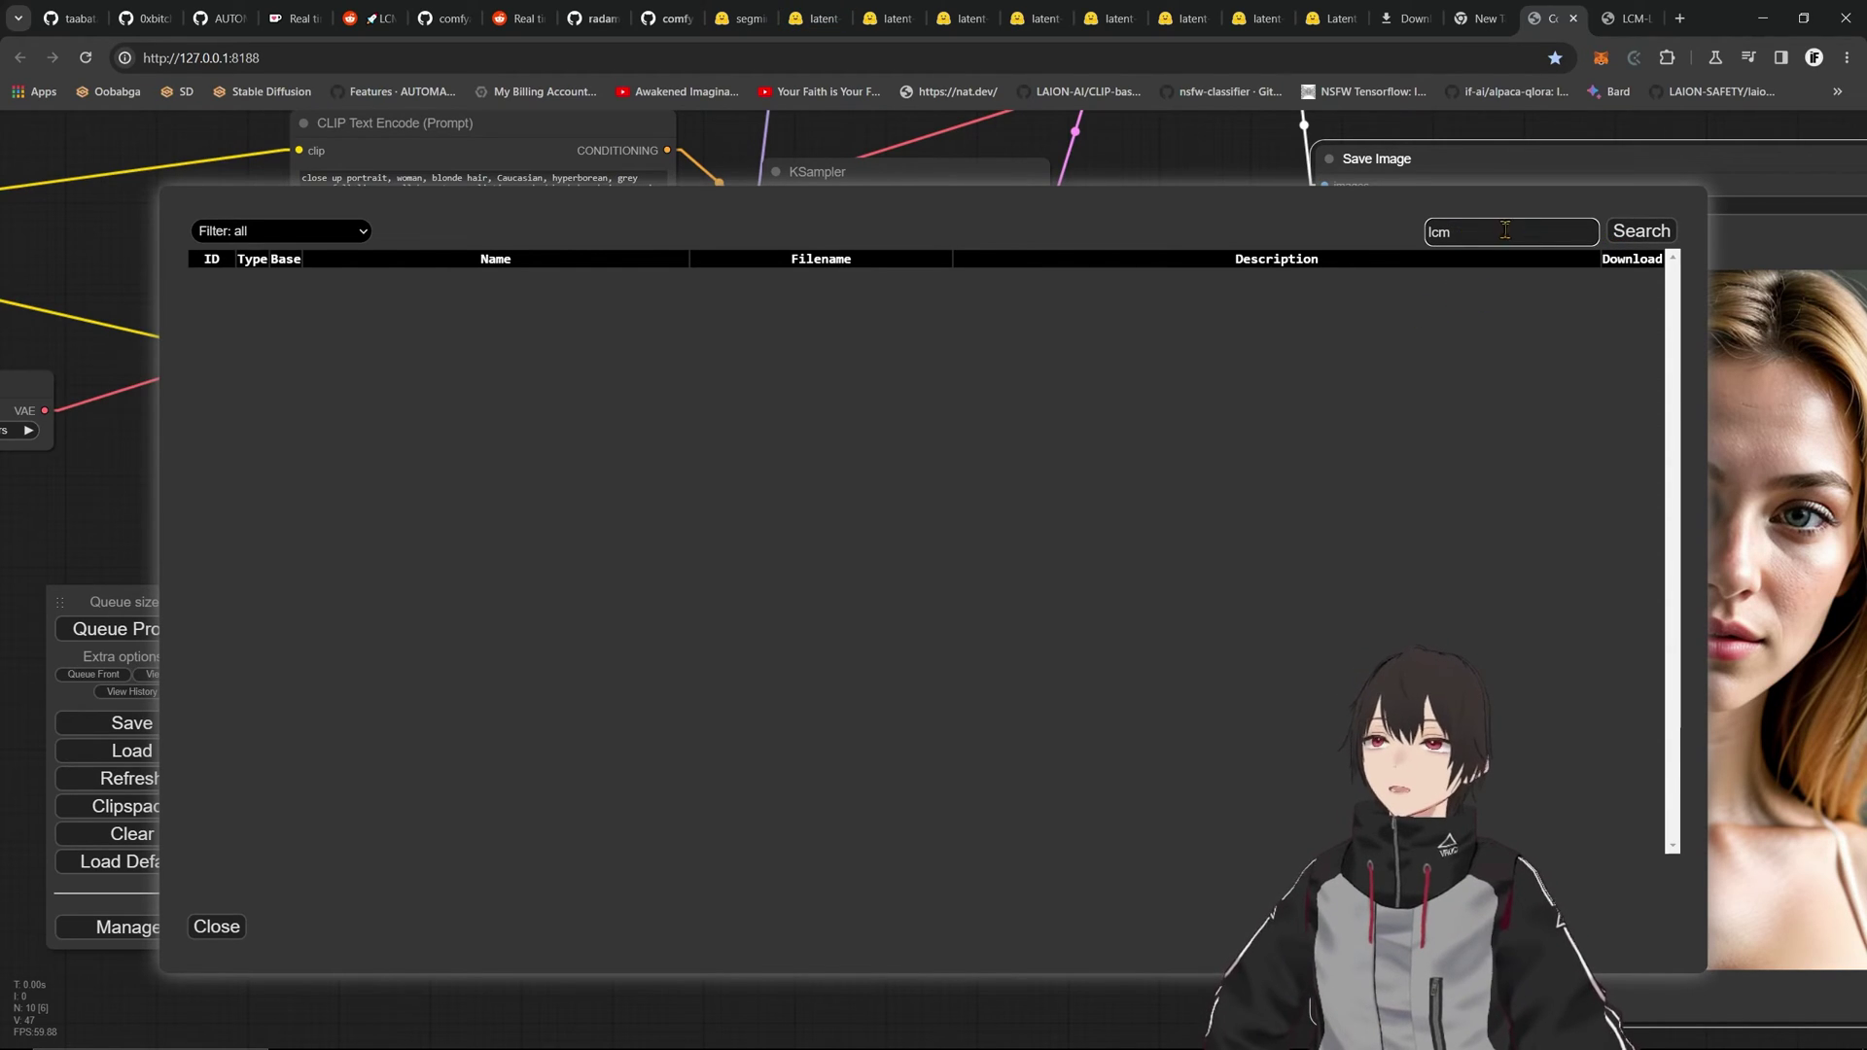
{"action": "left_click", "coordinate": [1639, 234]}
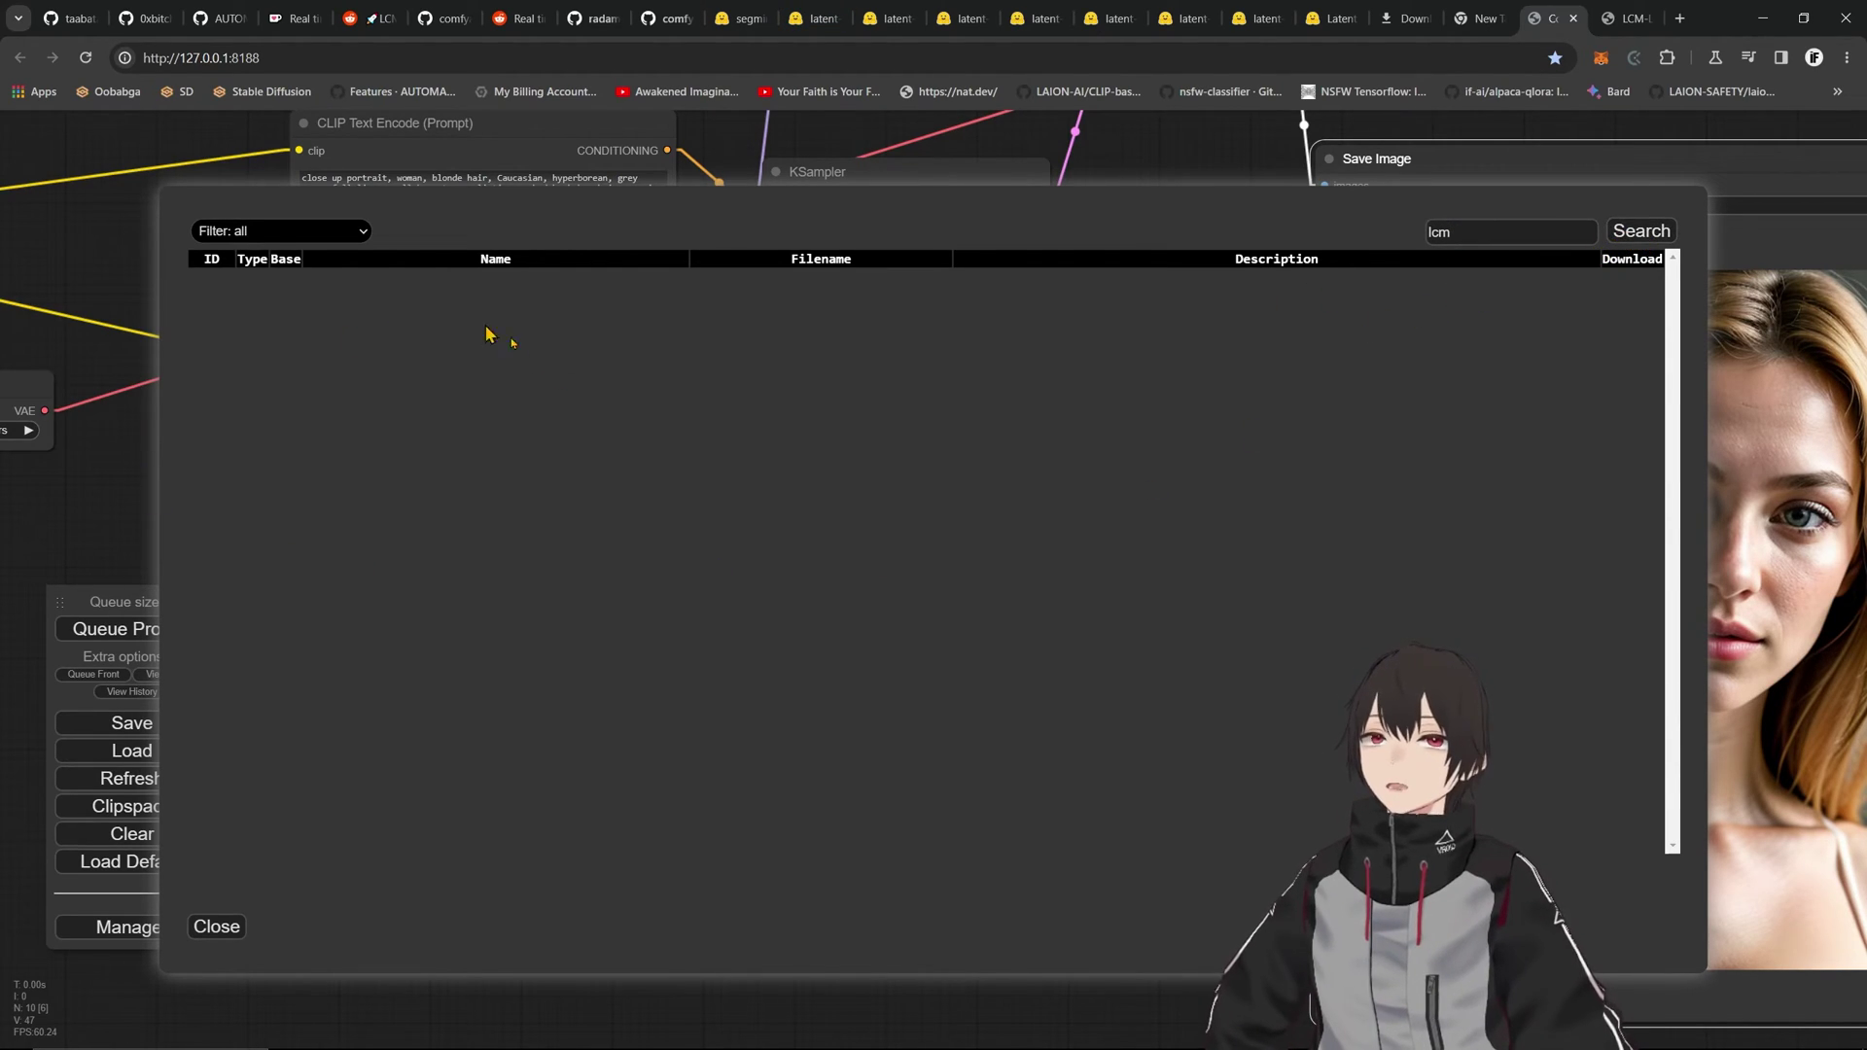
{"action": "left_click_drag", "start_coordinate": [1487, 233], "coordinate": [1262, 237]}
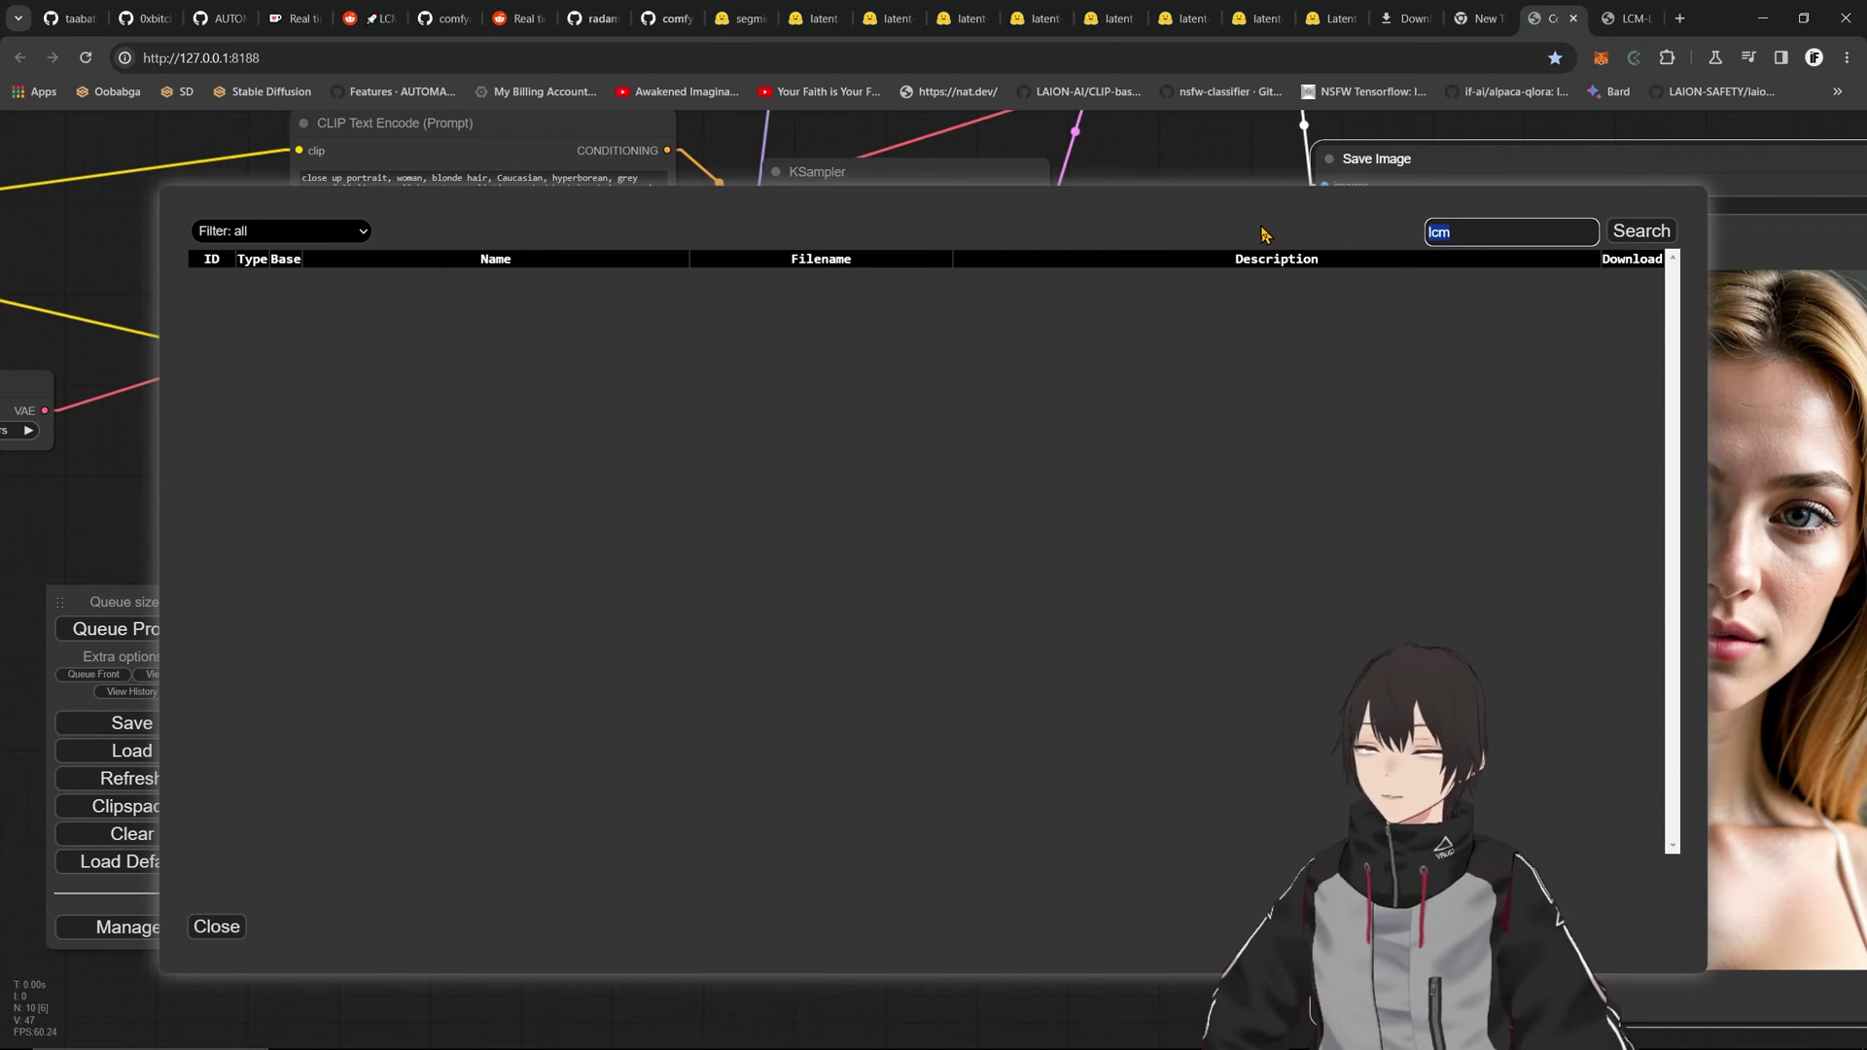
{"action": "key", "text": "BackSpace"}
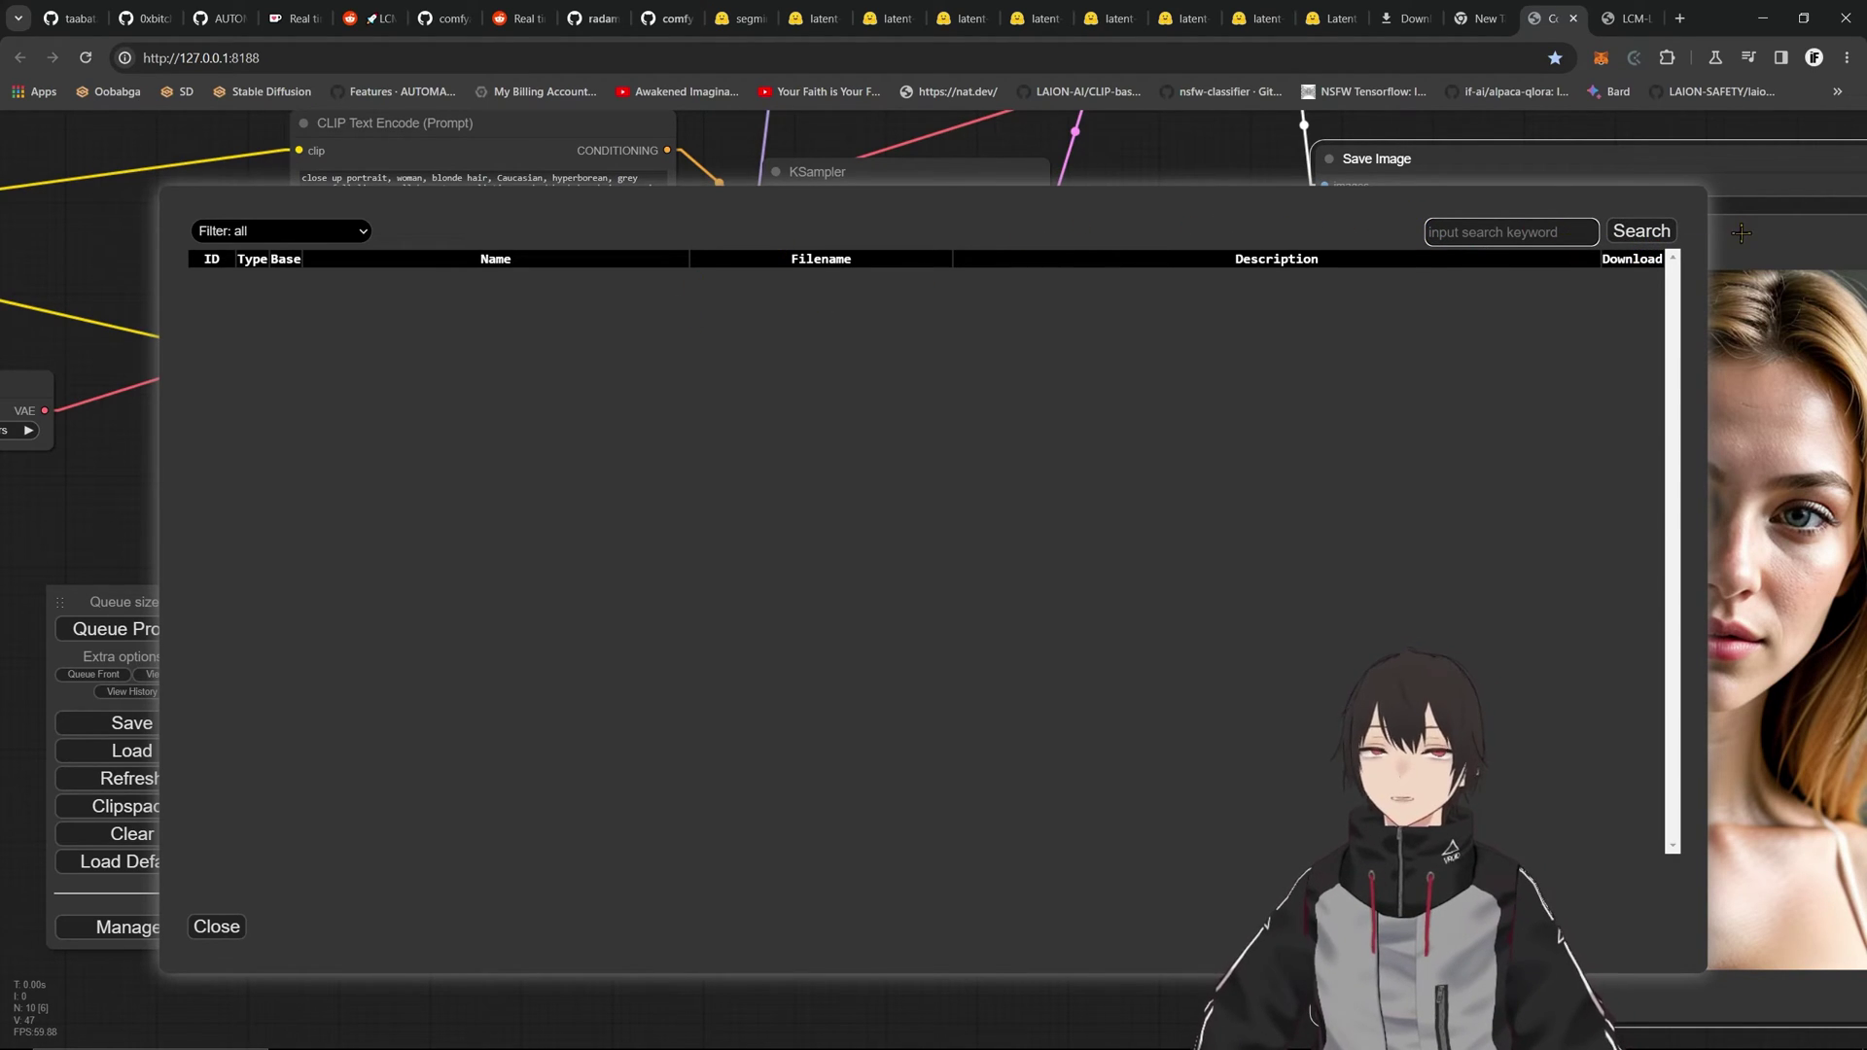
{"action": "left_click", "coordinate": [1643, 231]}
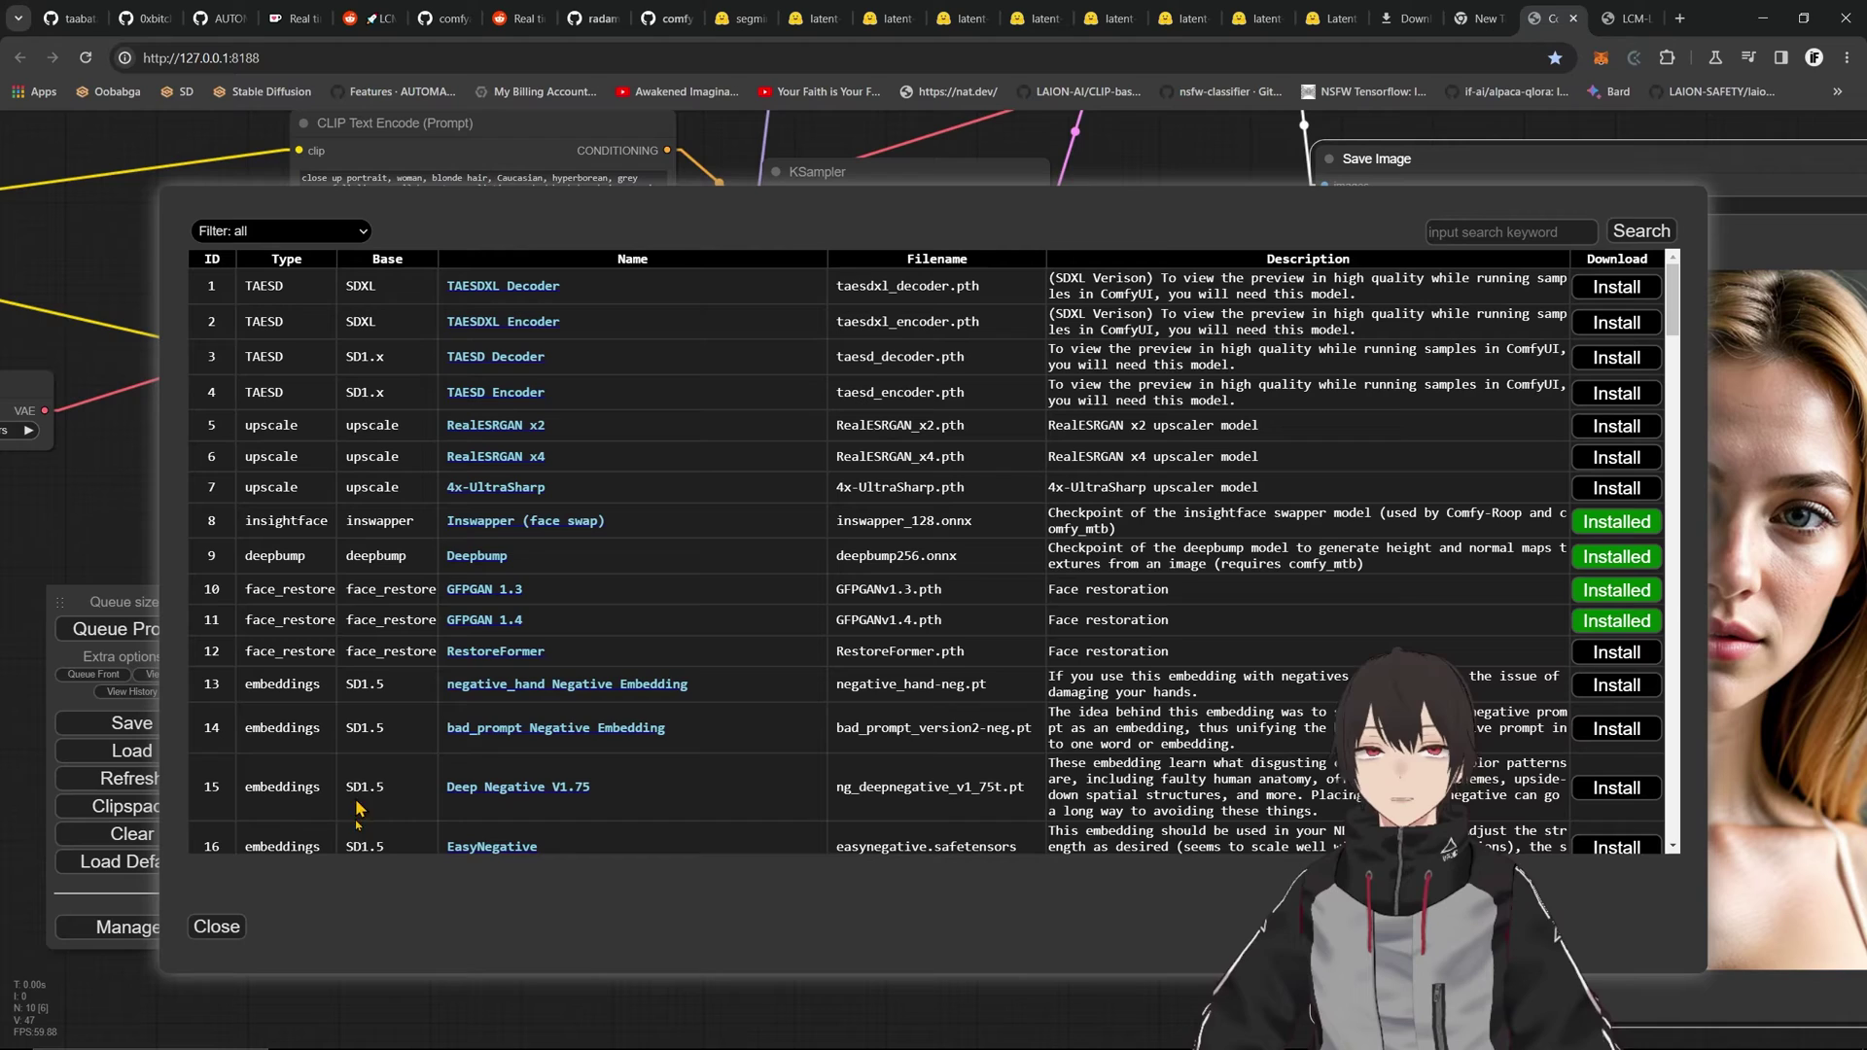
- Close the model list and set the LoRA loader's lora_name to LCM_loRa_SDXL
{"action": "left_click", "coordinate": [1772, 282]}
{"action": "scroll", "coordinate": [1772, 282], "scroll_direction": "down", "scroll_amount": 3}
{"action": "scroll", "coordinate": [321, 525], "scroll_direction": "up", "scroll_amount": 5}
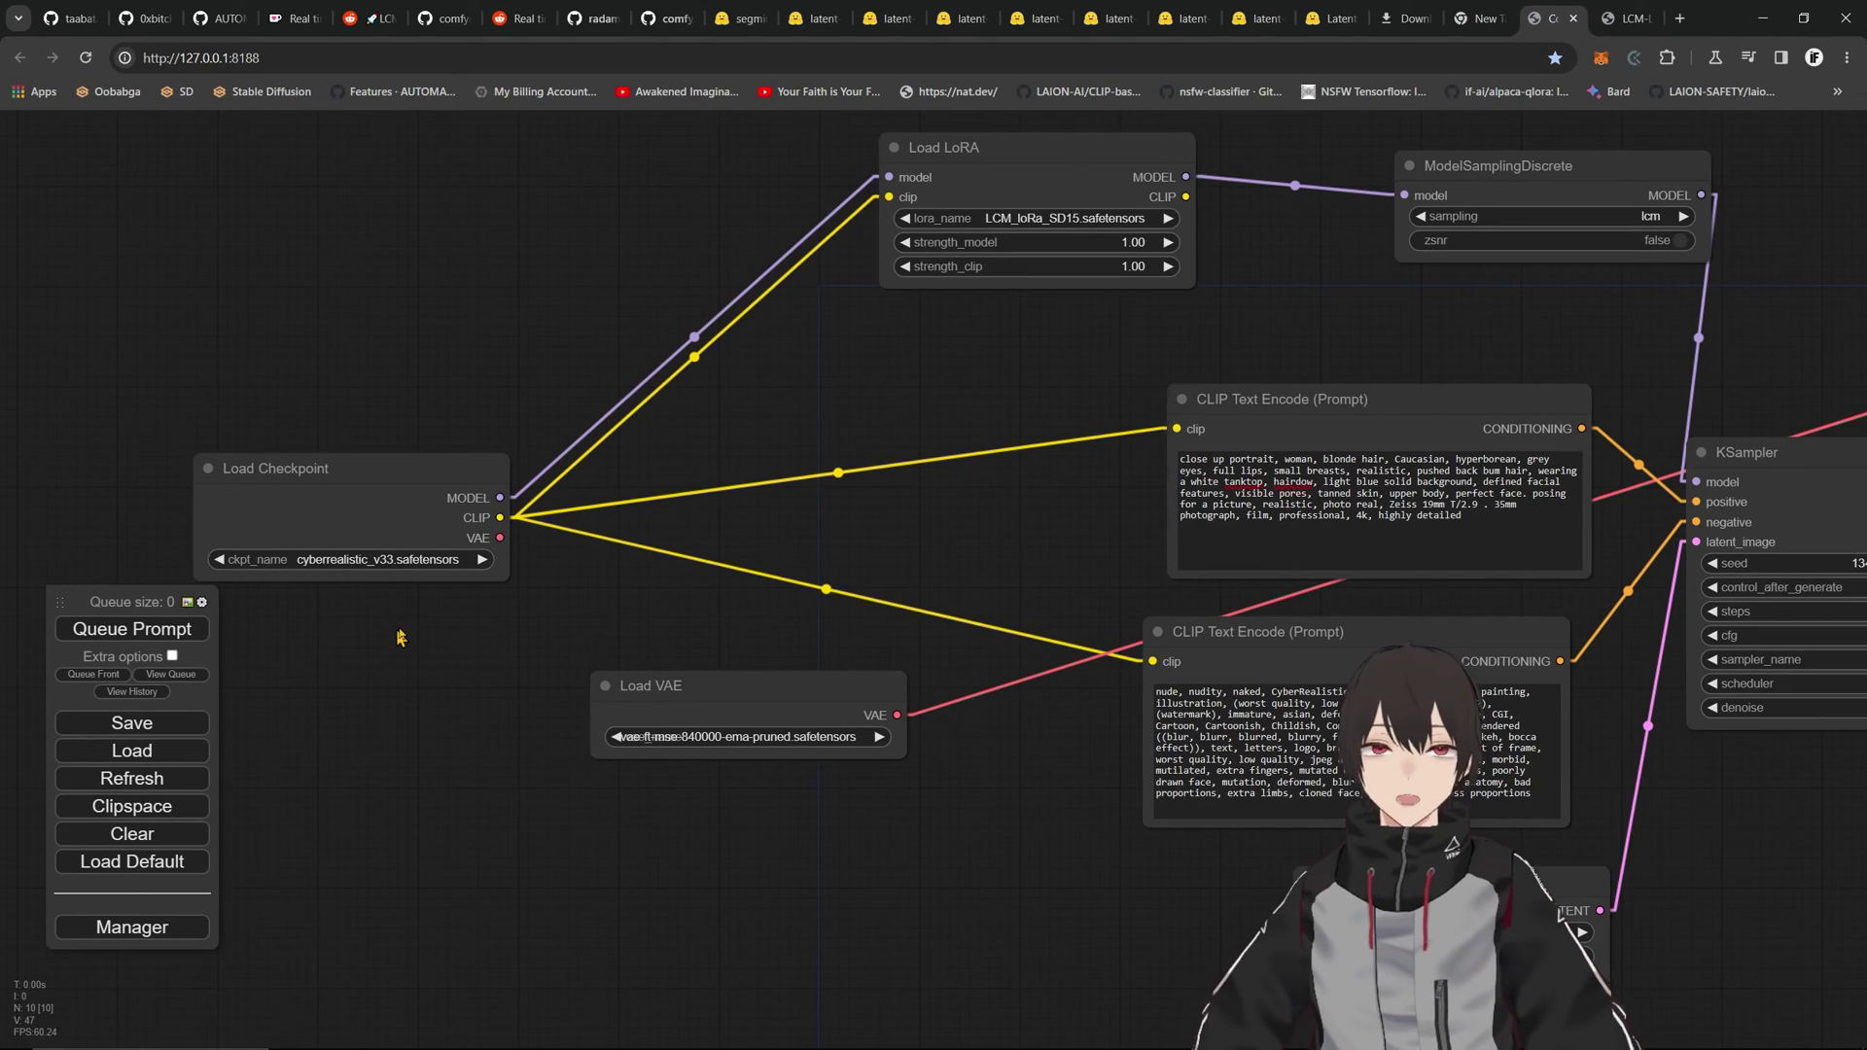
{"action": "left_click", "coordinate": [1150, 218]}
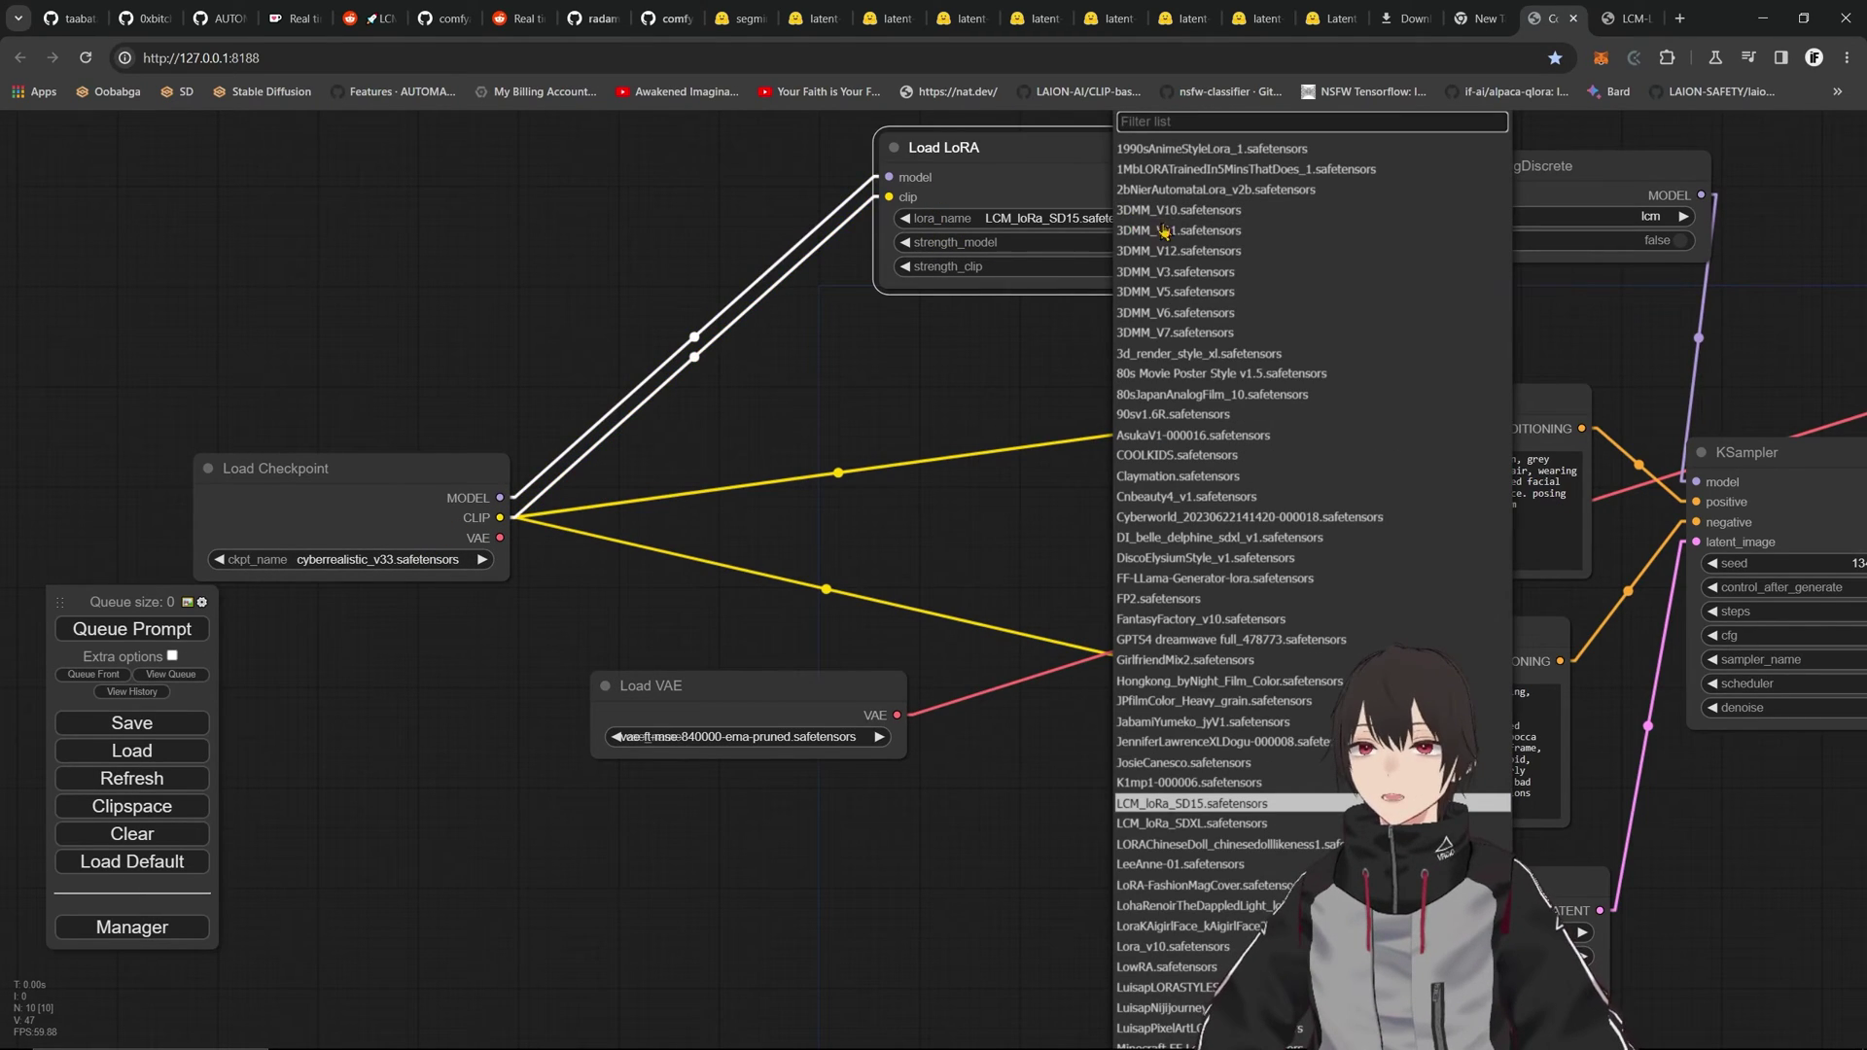
{"action": "scroll", "coordinate": [1186, 762], "scroll_direction": "up", "scroll_amount": 1}
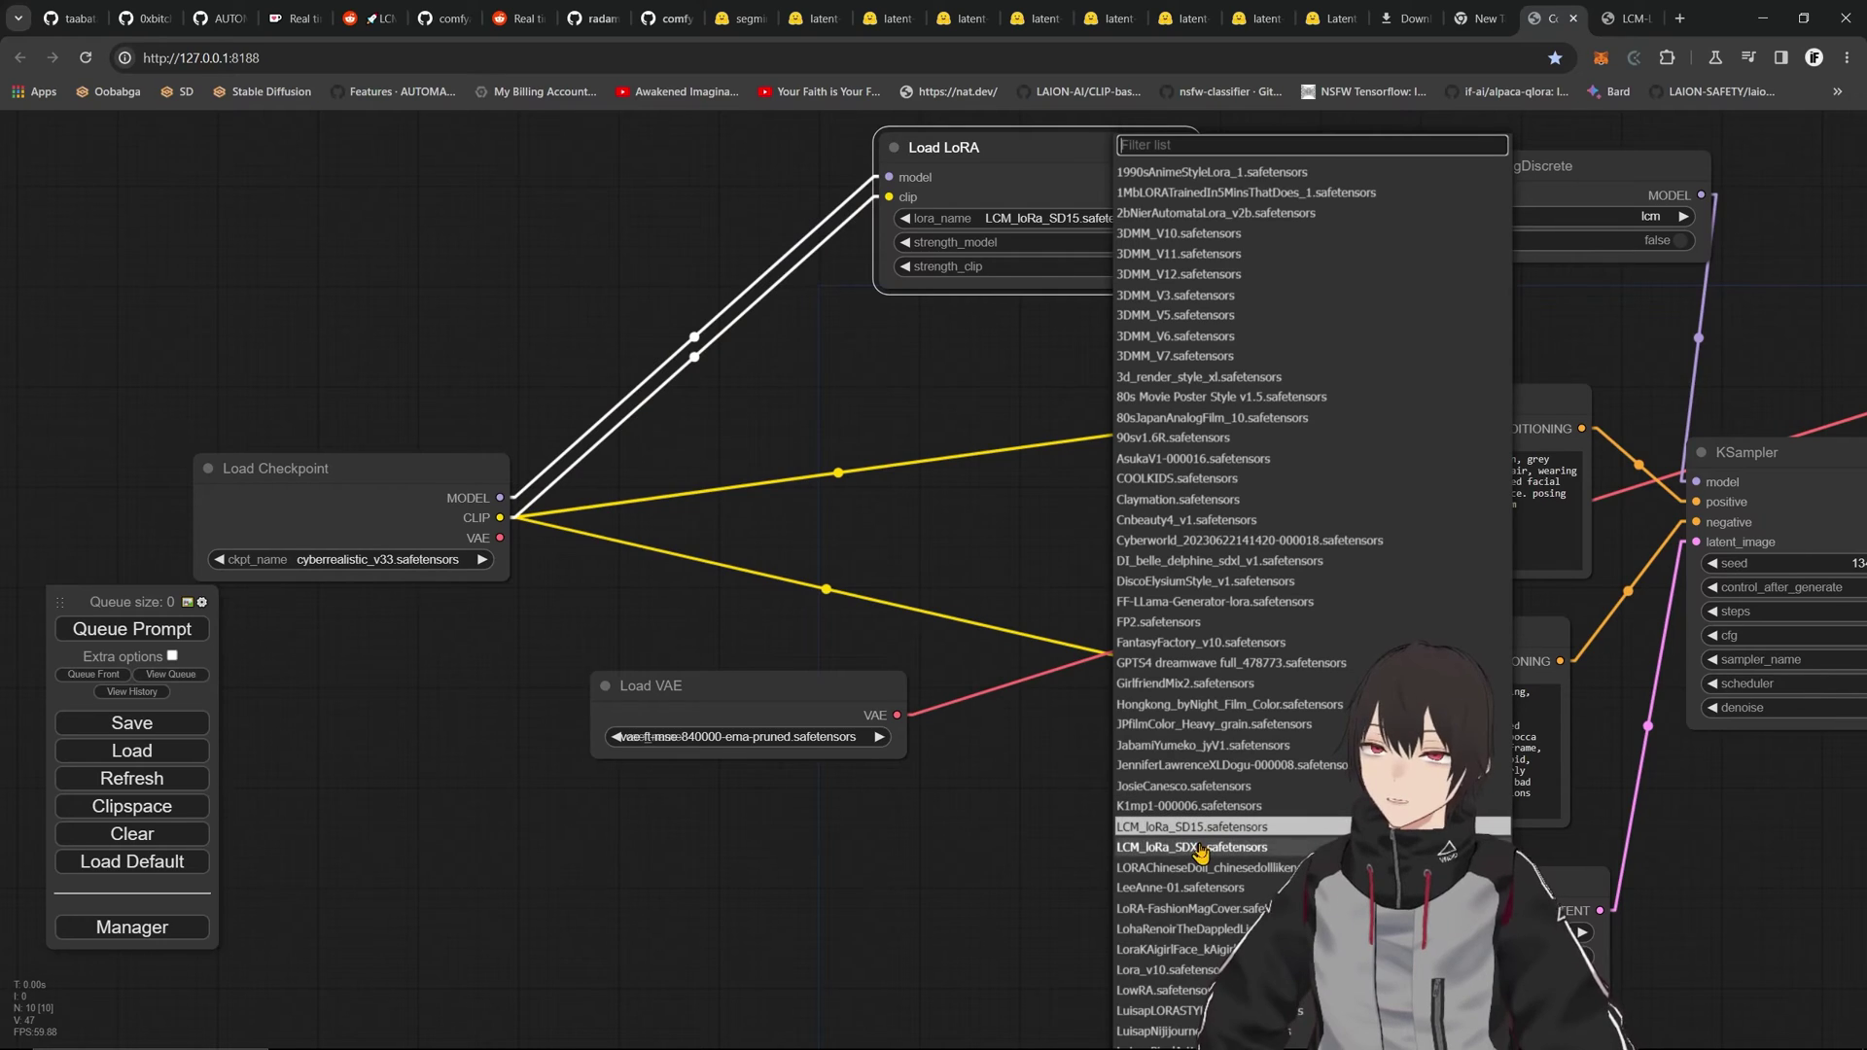
{"action": "left_click", "coordinate": [1200, 849]}
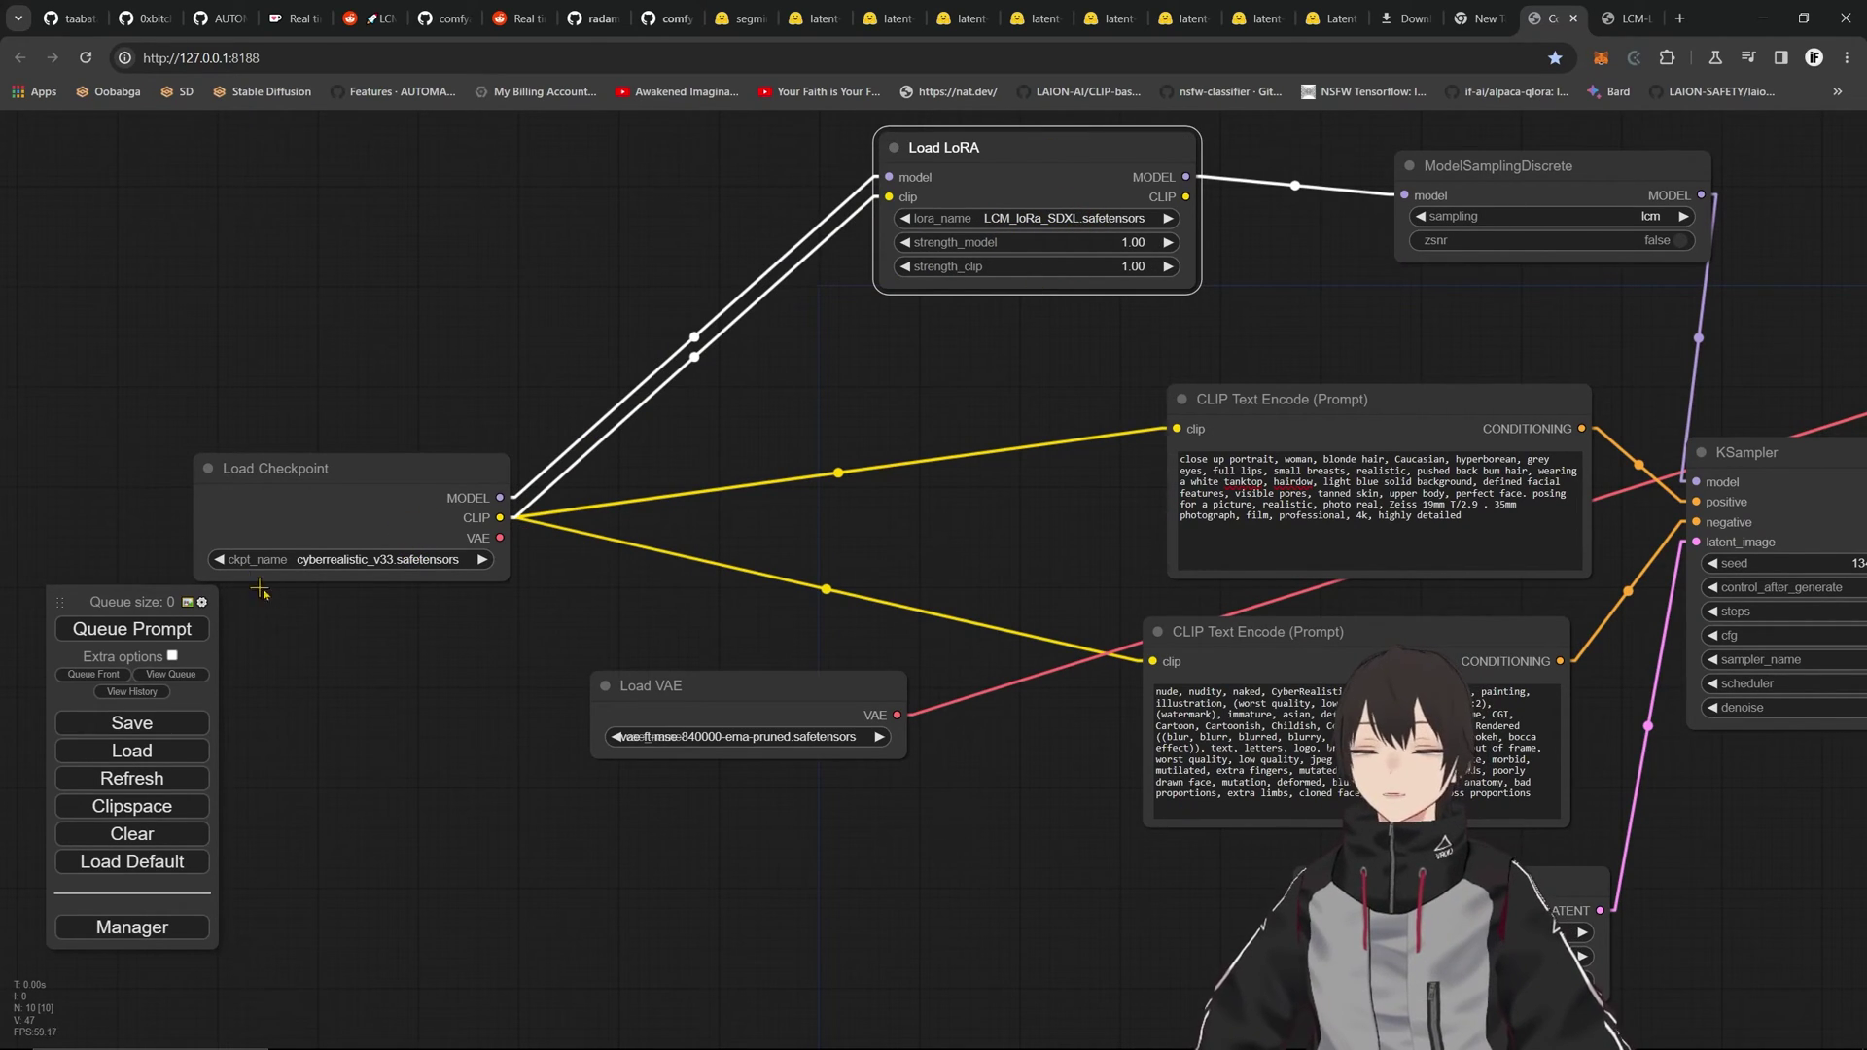
- Load the protovisionXLHighFidelity3D baked-VAE checkpoint and wire its VAE into VAE Decode
{"action": "left_click_drag", "start_coordinate": [377, 480], "coordinate": [413, 465]}
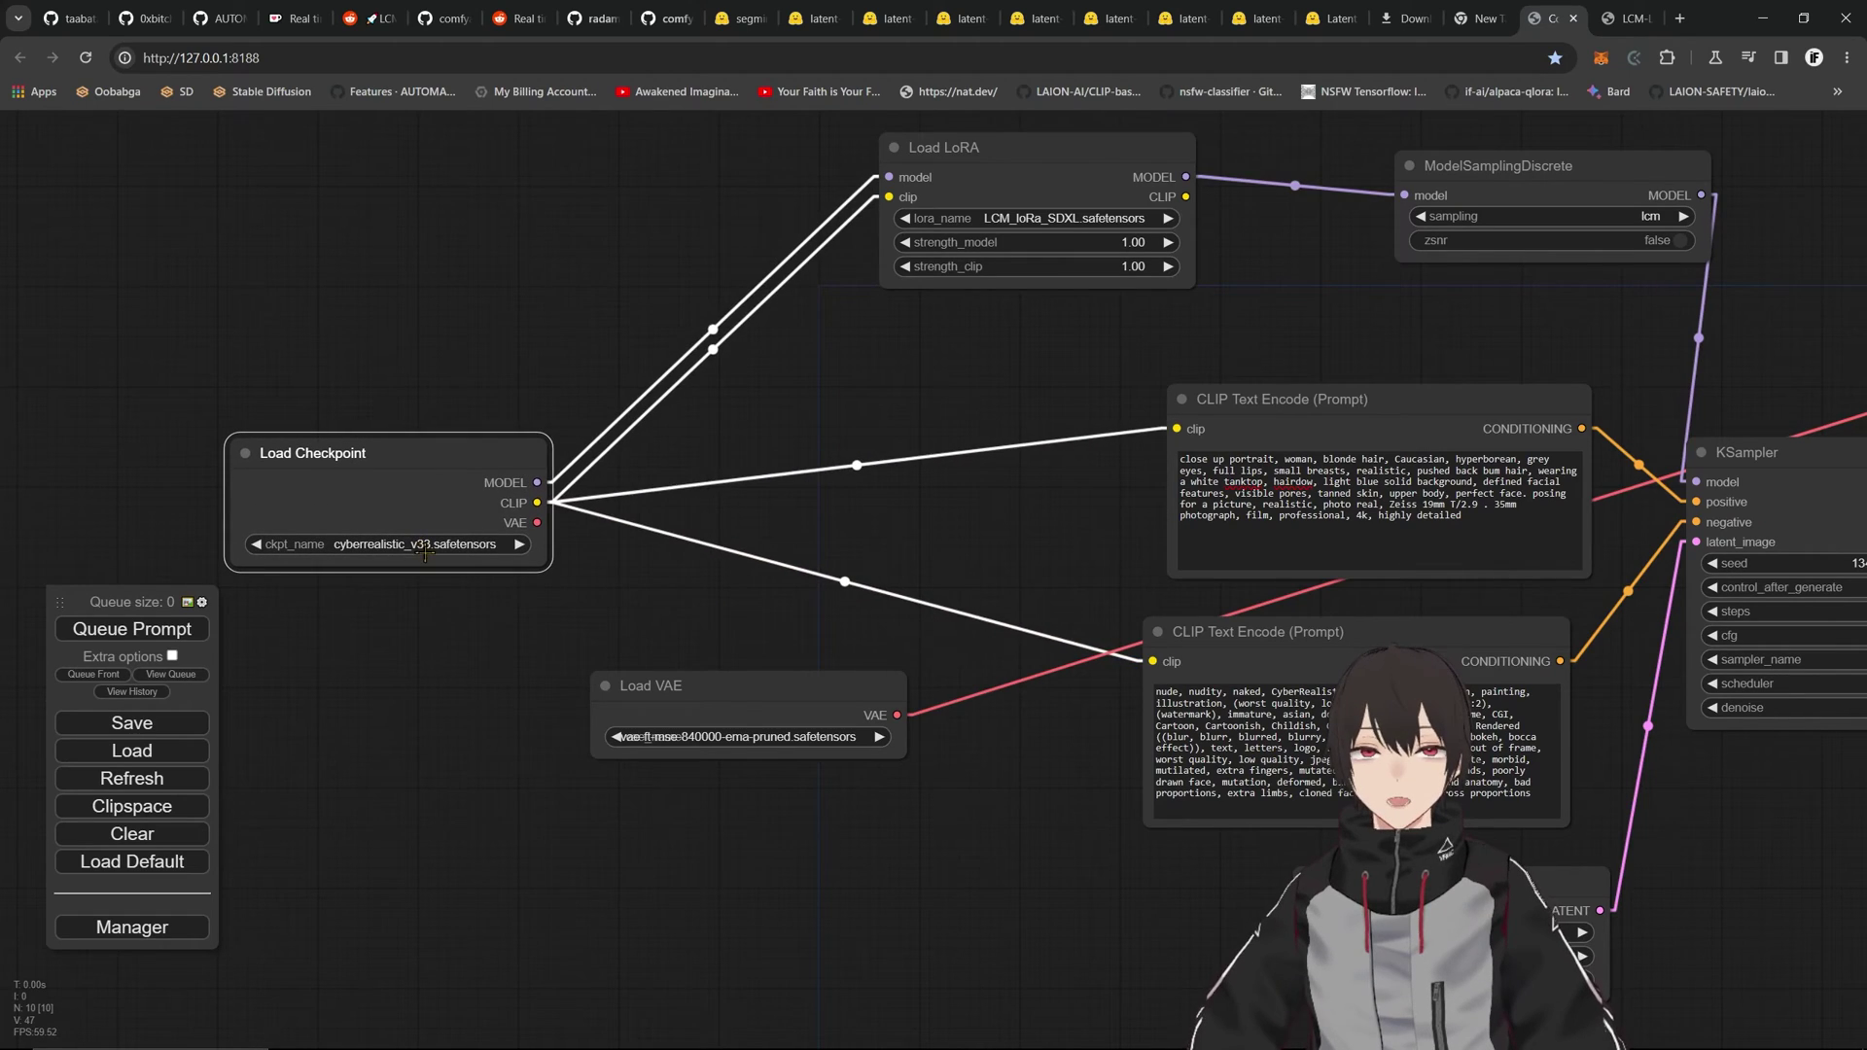
{"action": "left_click", "coordinate": [425, 550]}
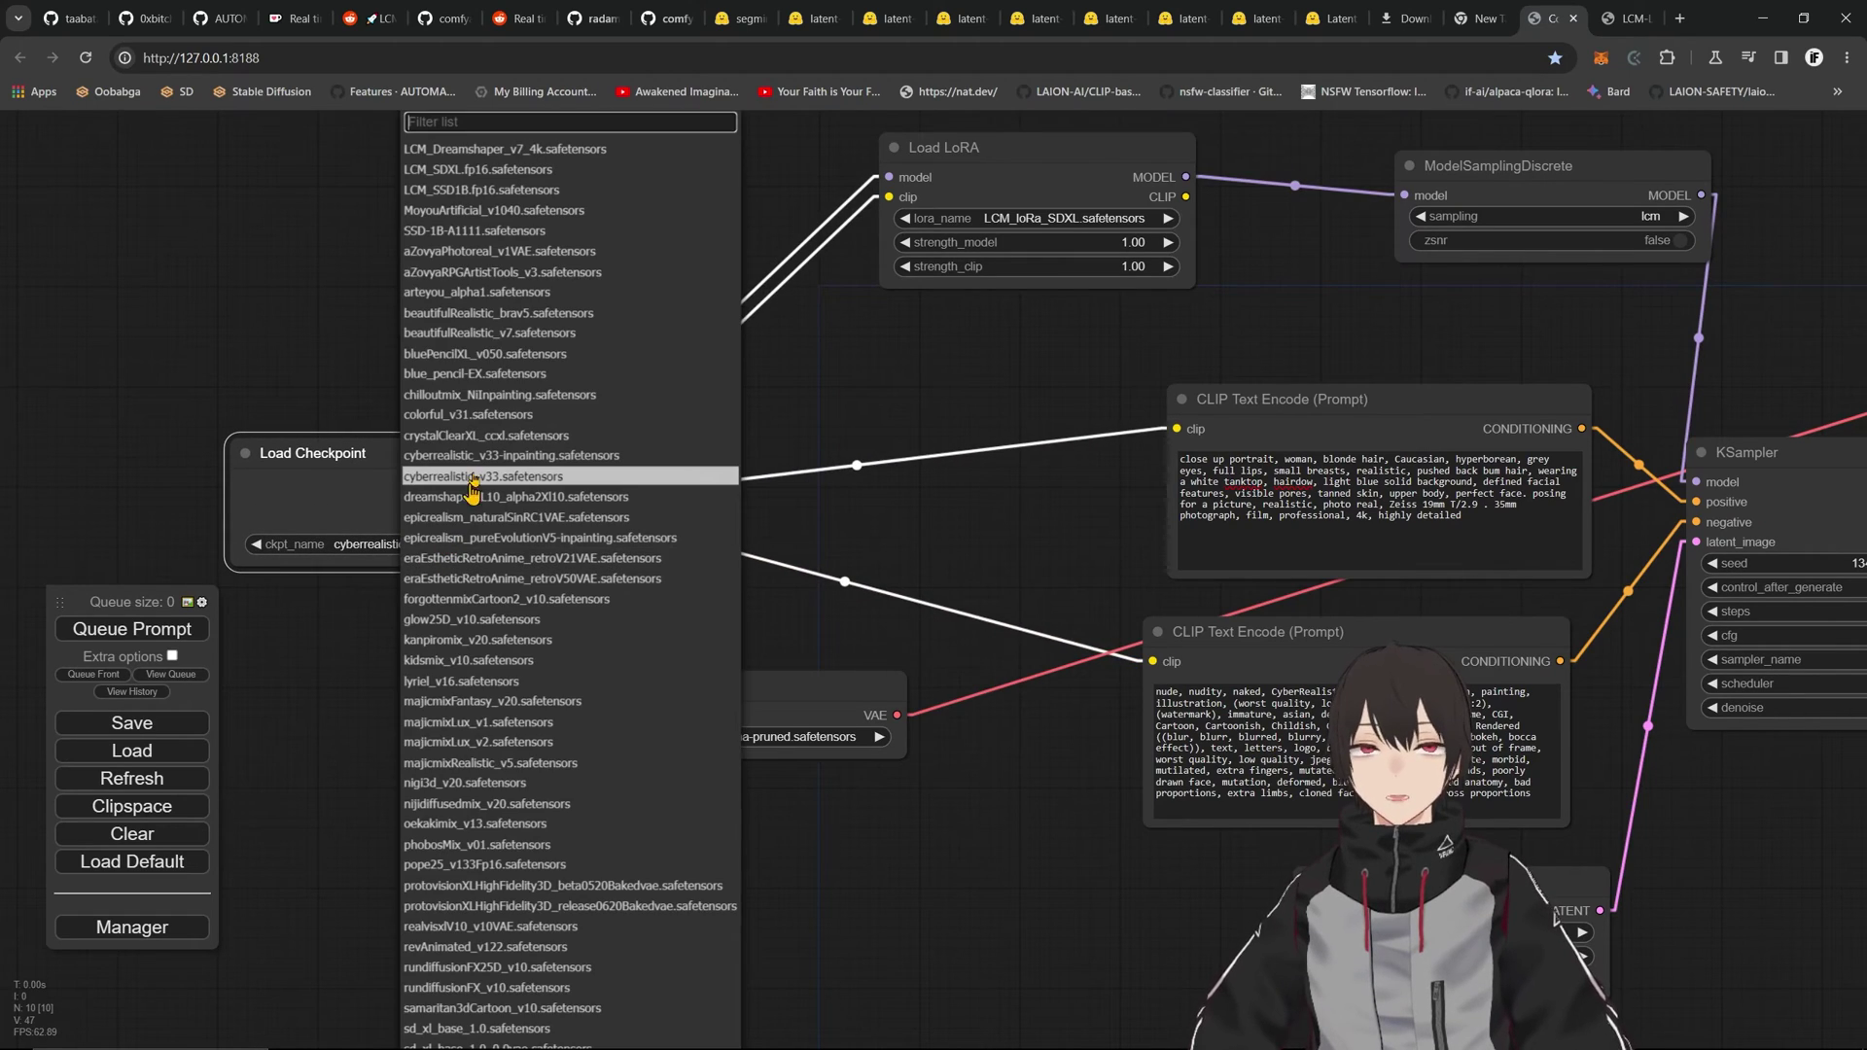
{"action": "left_click", "coordinate": [501, 908]}
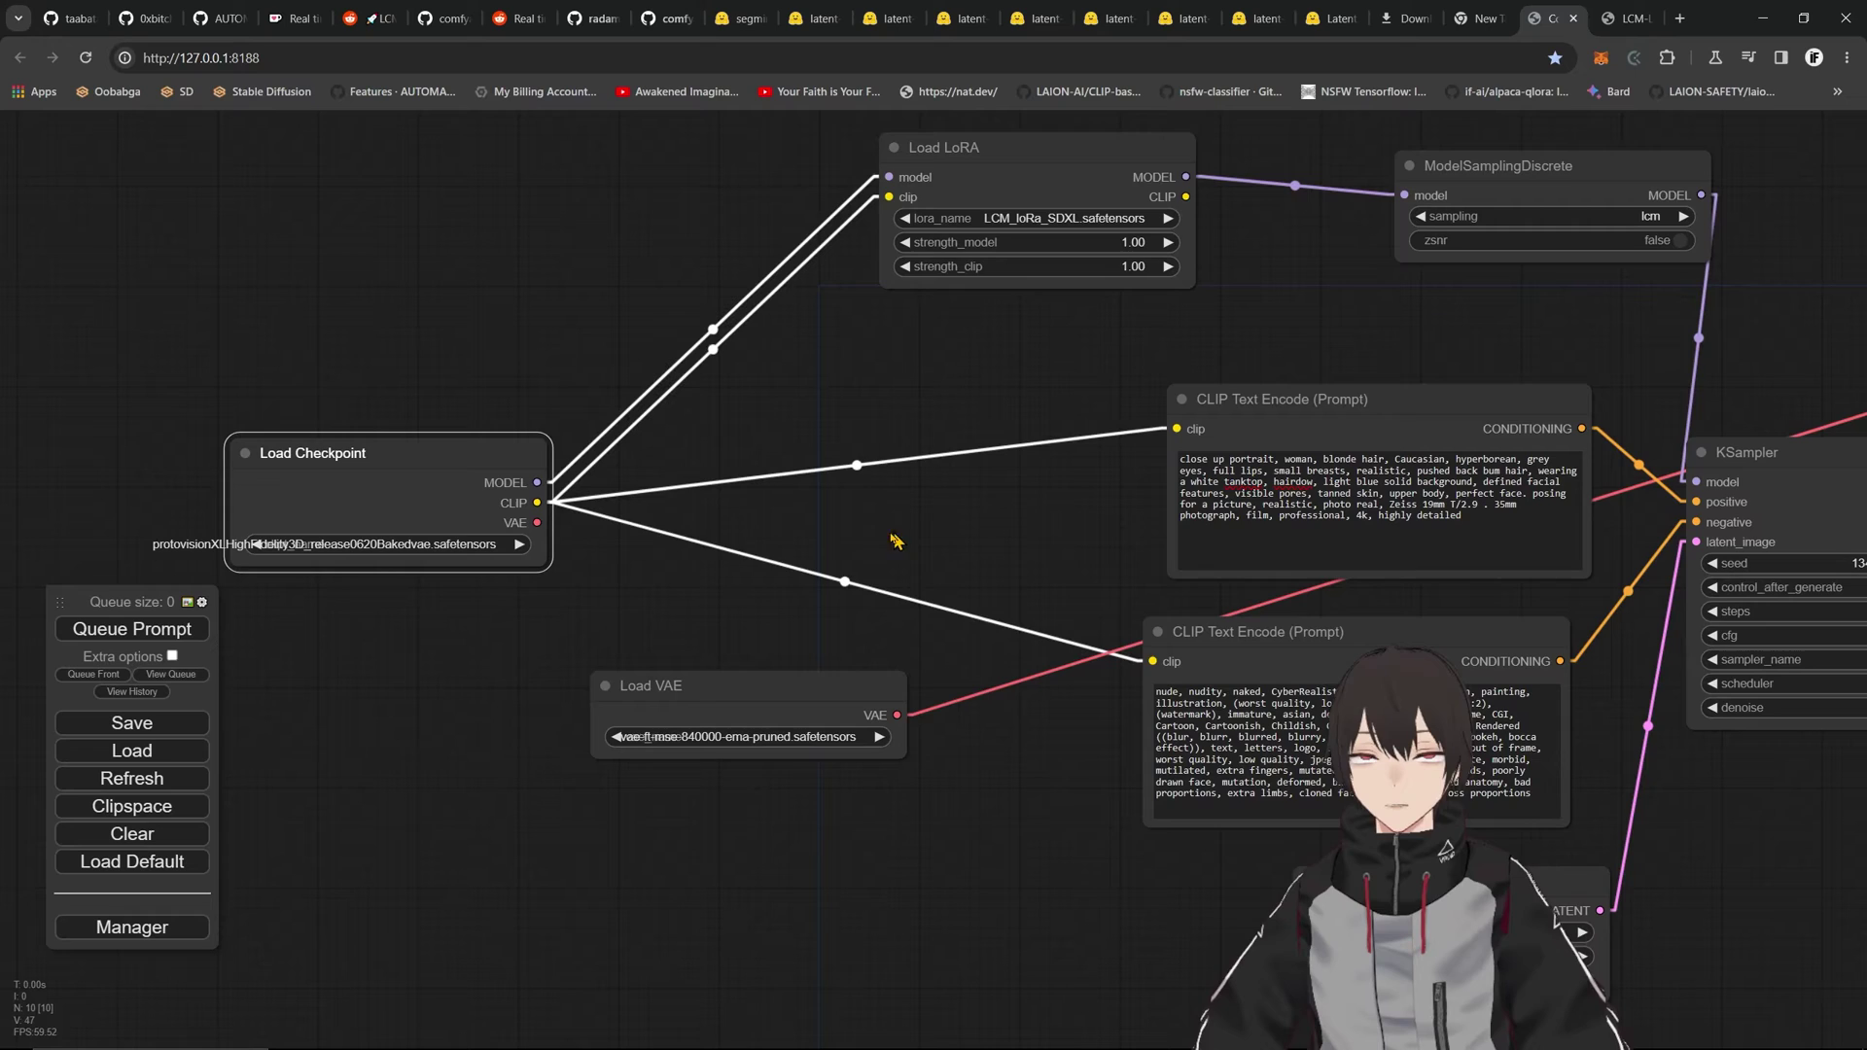
{"action": "scroll", "coordinate": [959, 562], "scroll_direction": "down", "scroll_amount": 5}
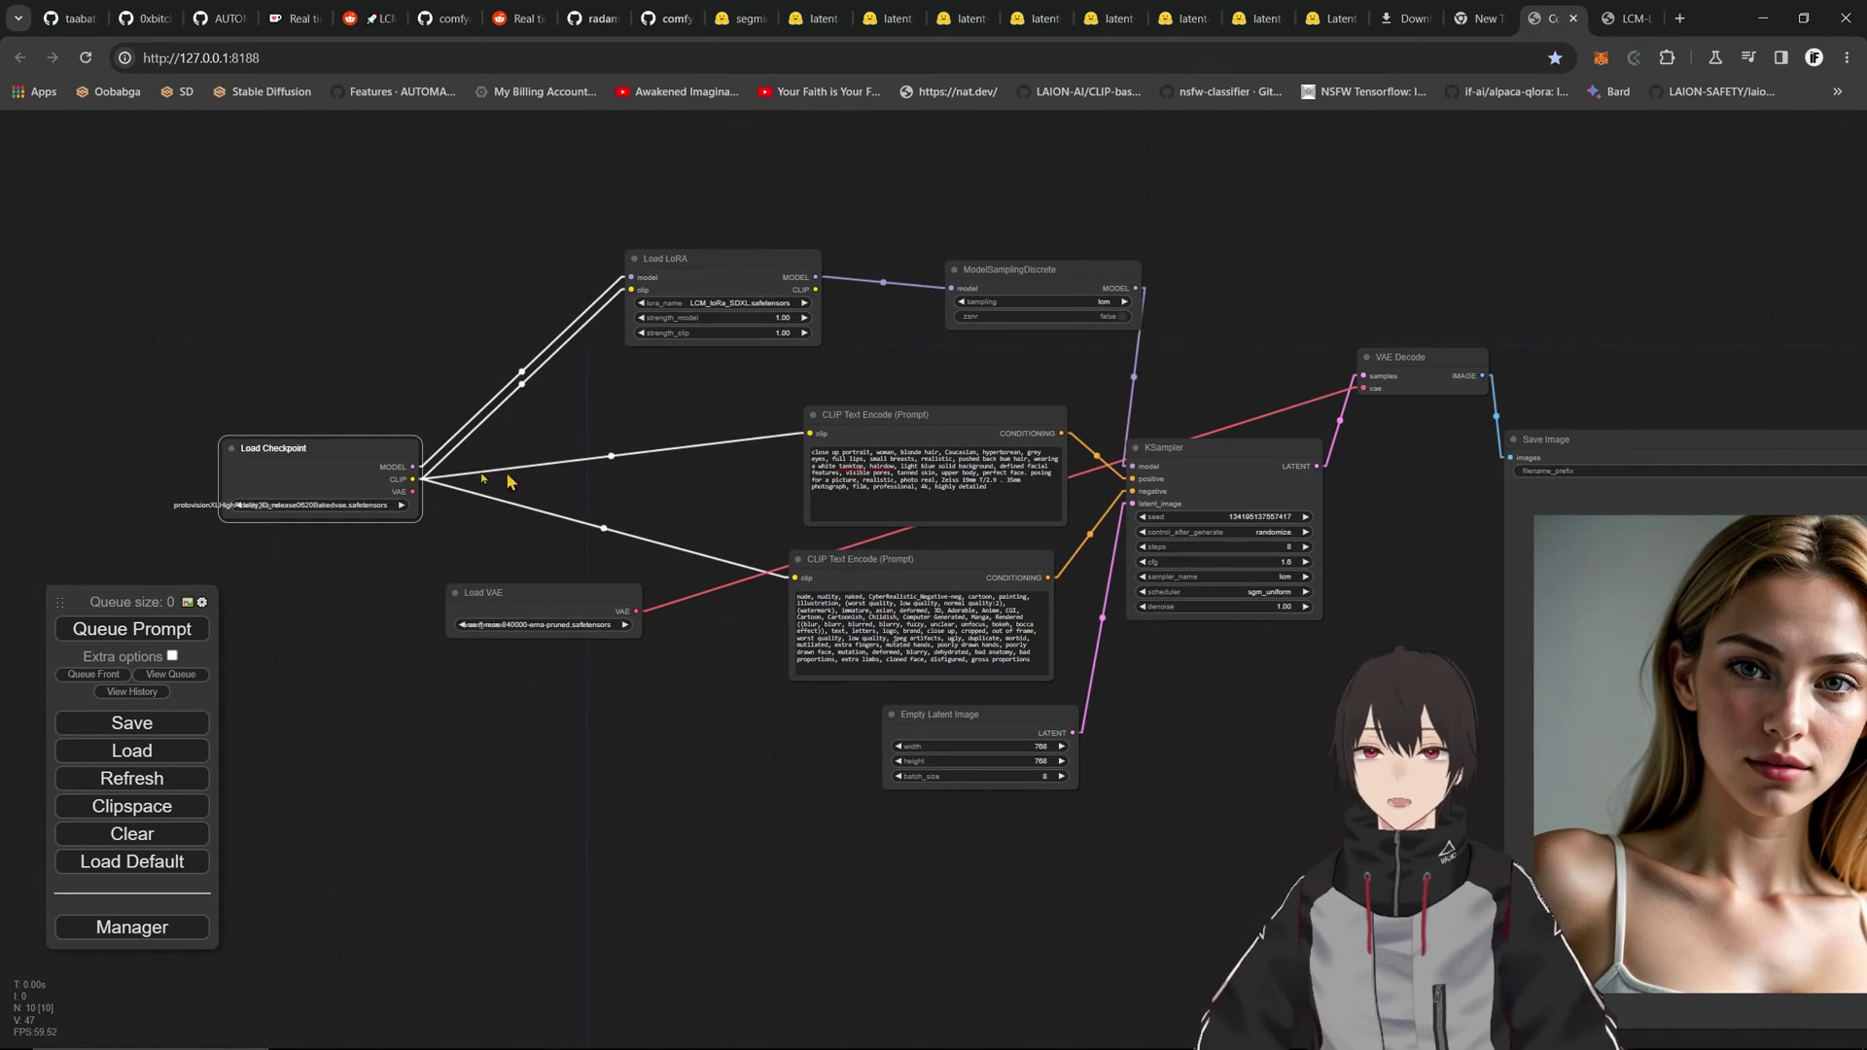
{"action": "left_click_drag", "start_coordinate": [413, 493], "coordinate": [1367, 389]}
{"action": "scroll", "coordinate": [905, 591], "scroll_direction": "up", "scroll_amount": 6}
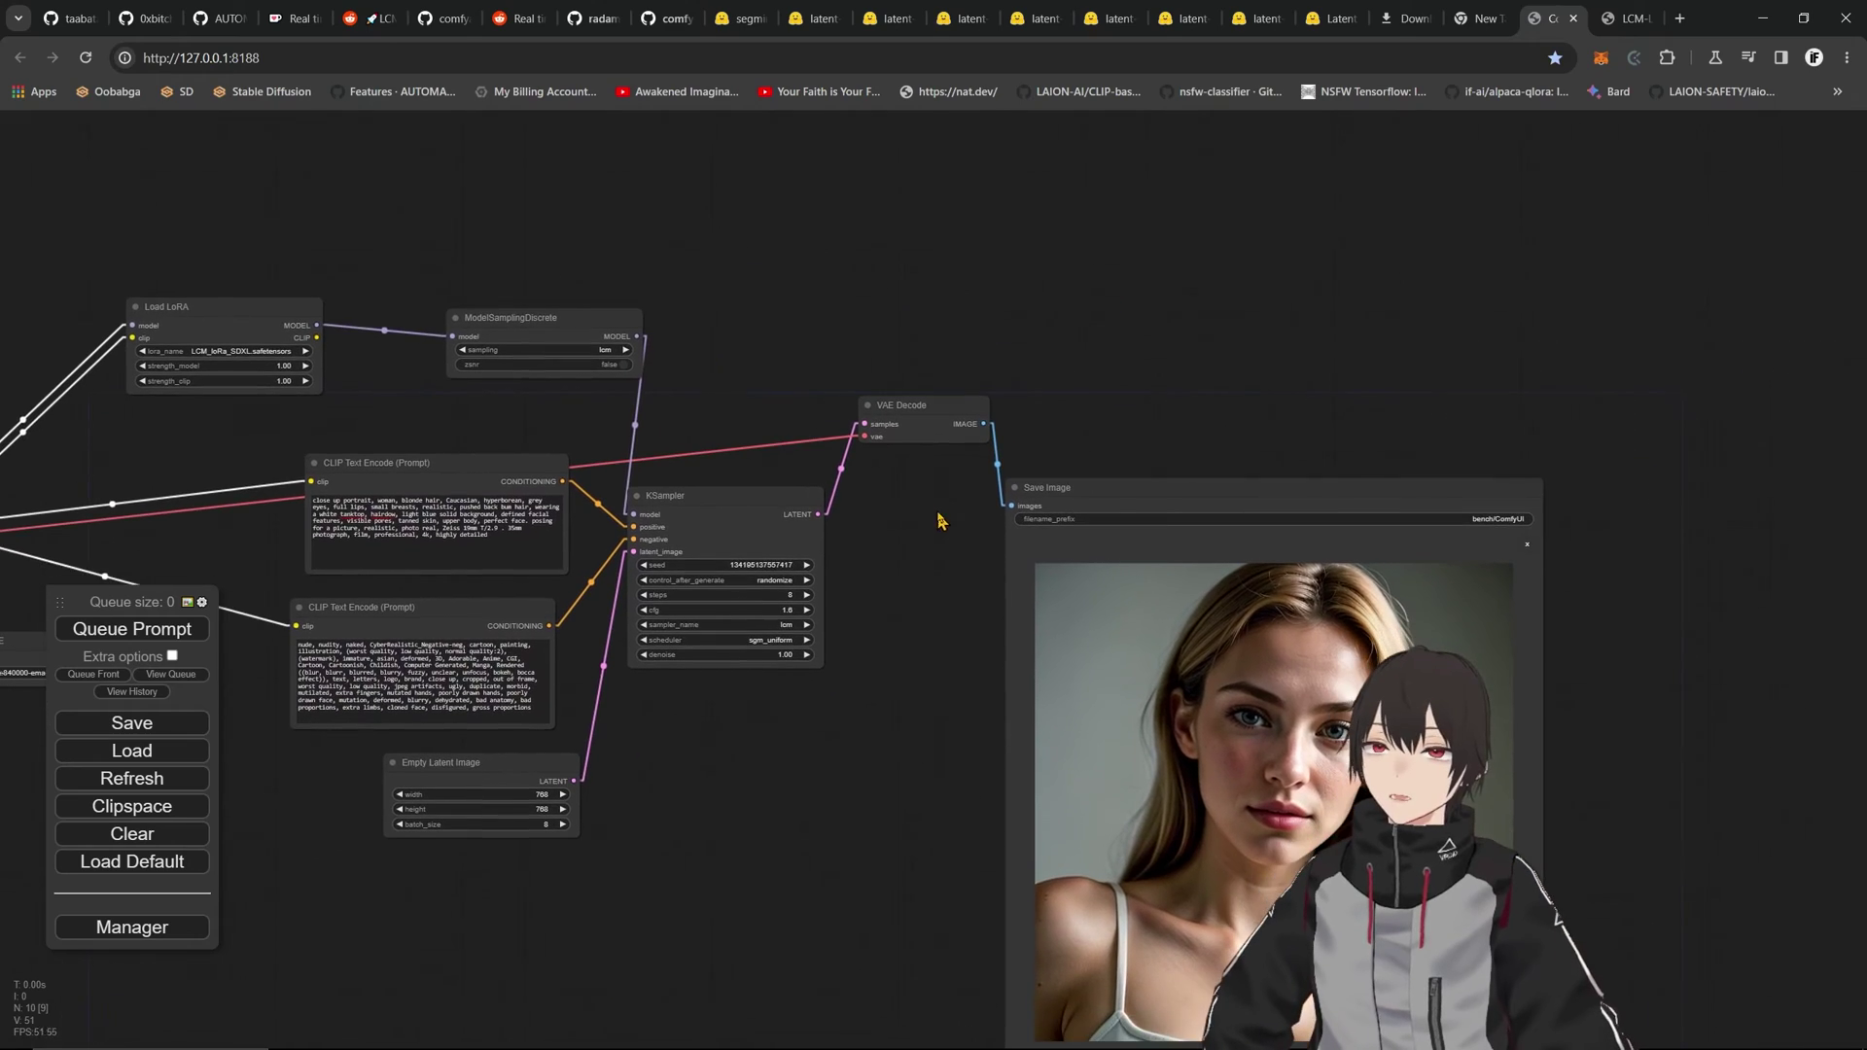
{"action": "scroll", "coordinate": [1109, 375], "scroll_direction": "down", "scroll_amount": 6}
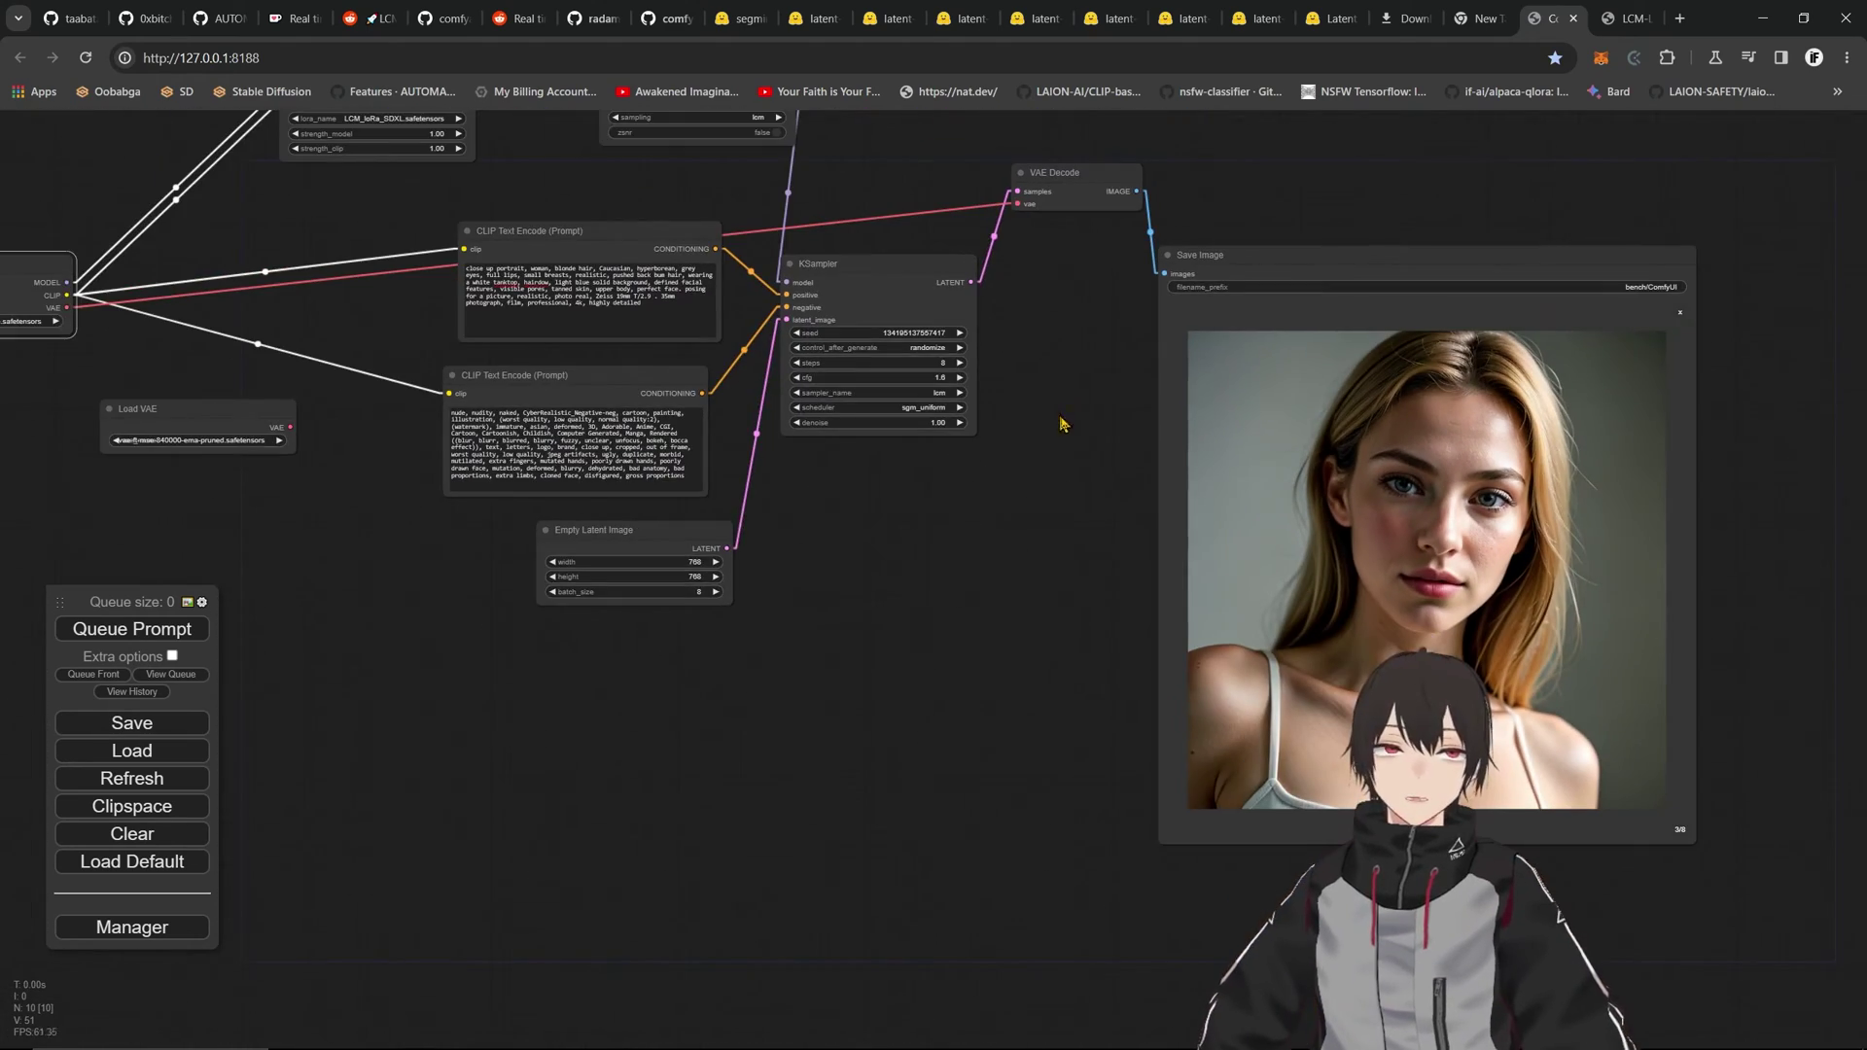
- Queue the SDXL LCM workflow and watch the server console while eight portraits generate
{"action": "left_click", "coordinate": [142, 630]}
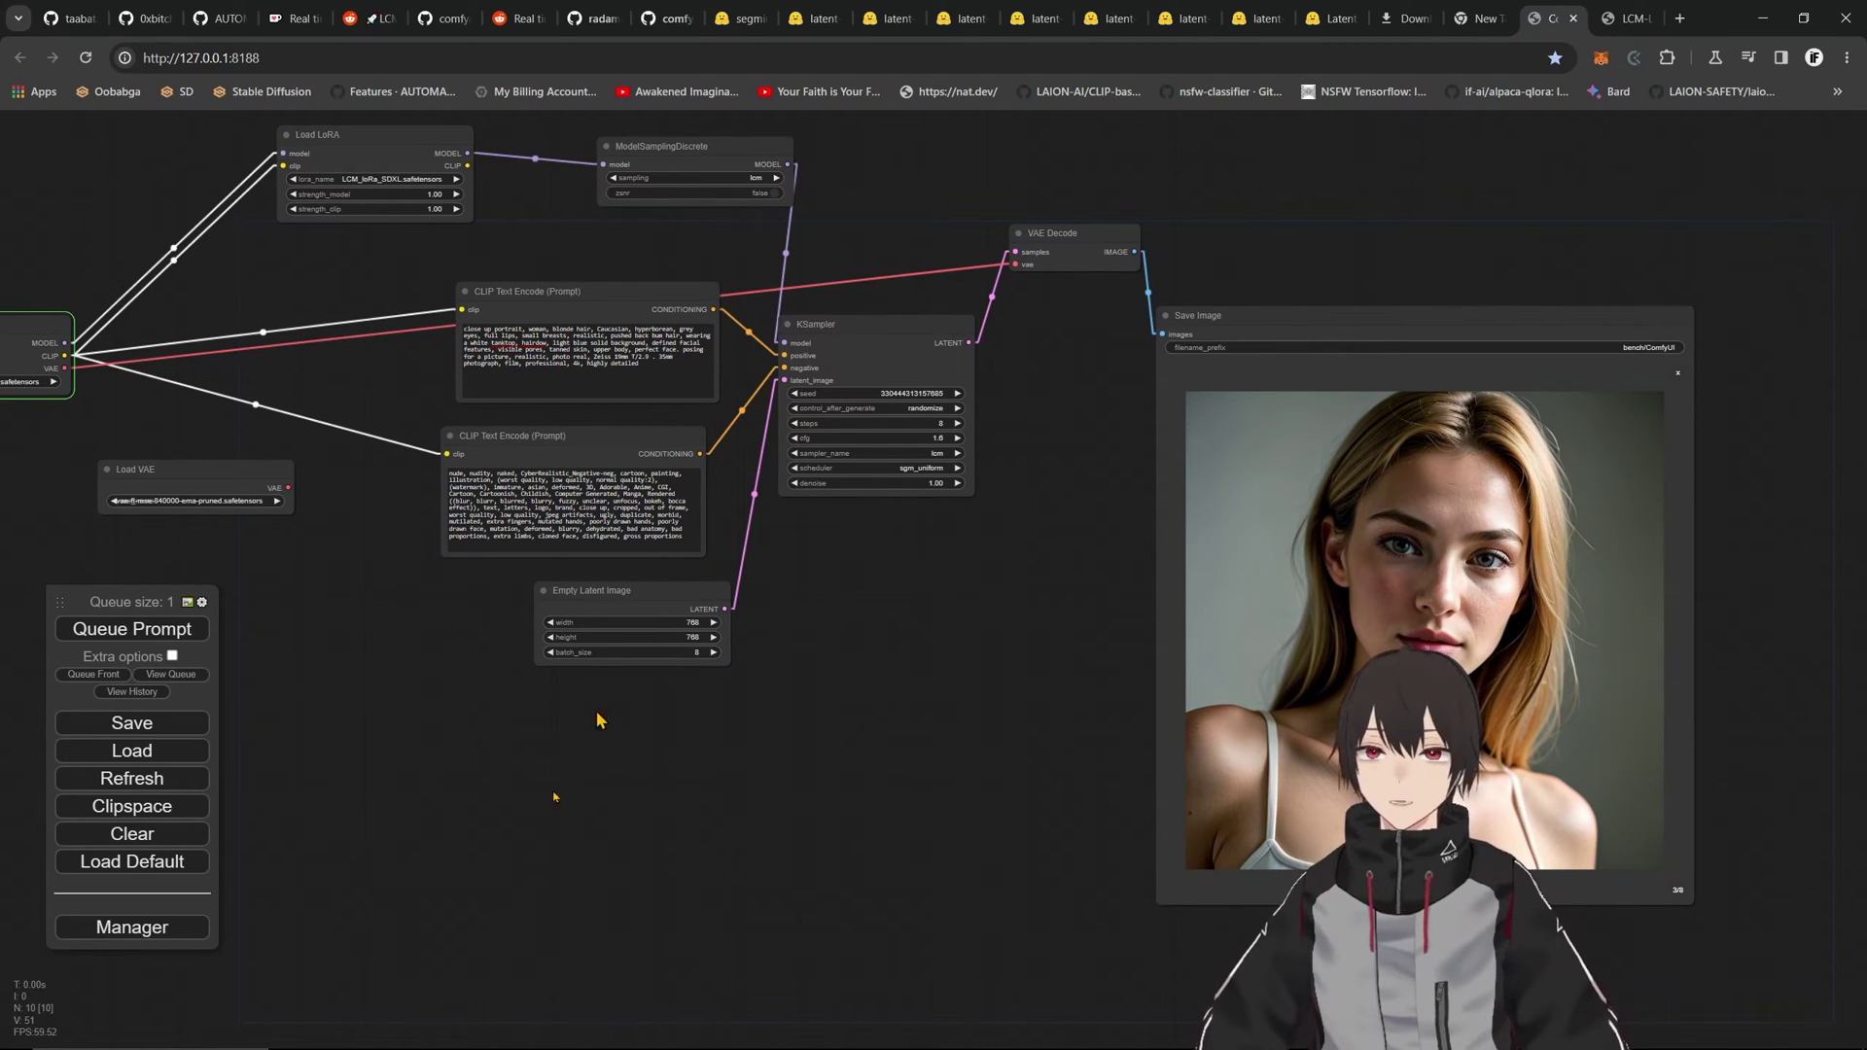
{"action": "left_click", "coordinate": [524, 1037]}
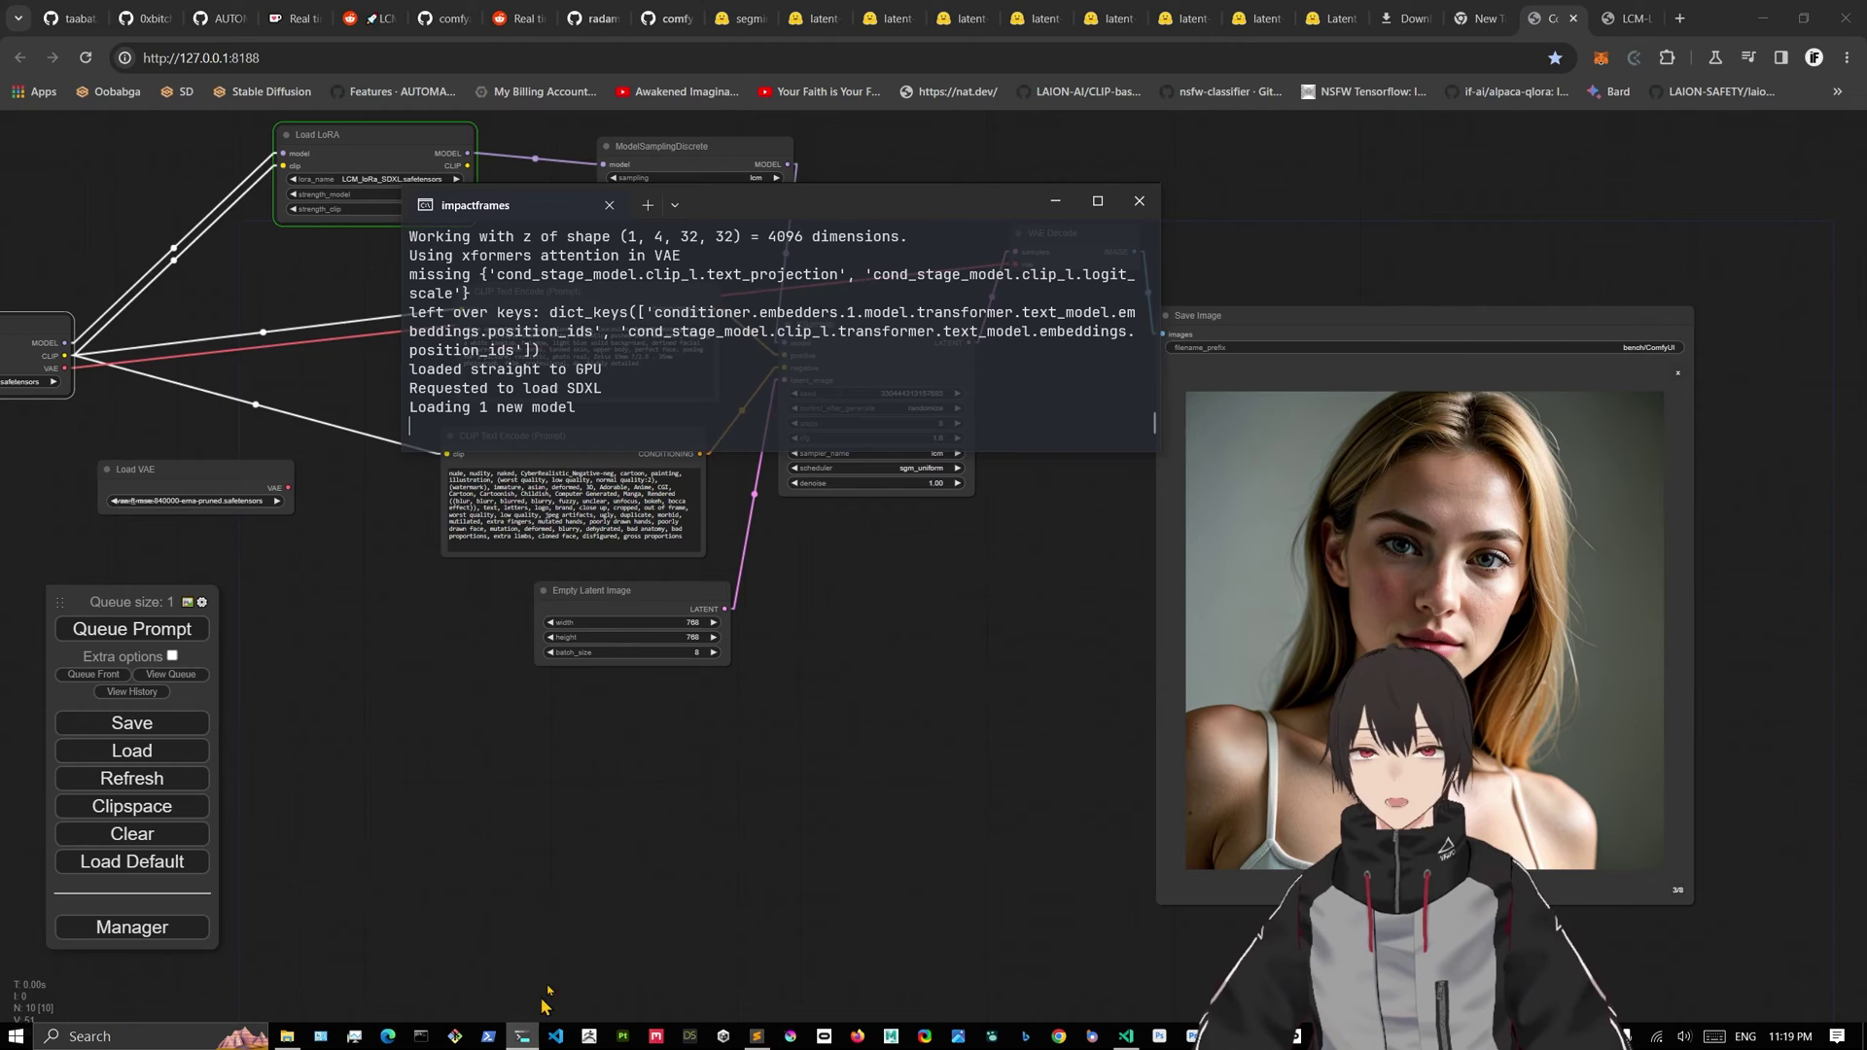
{"action": "left_click_drag", "start_coordinate": [680, 204], "coordinate": [552, 677]}
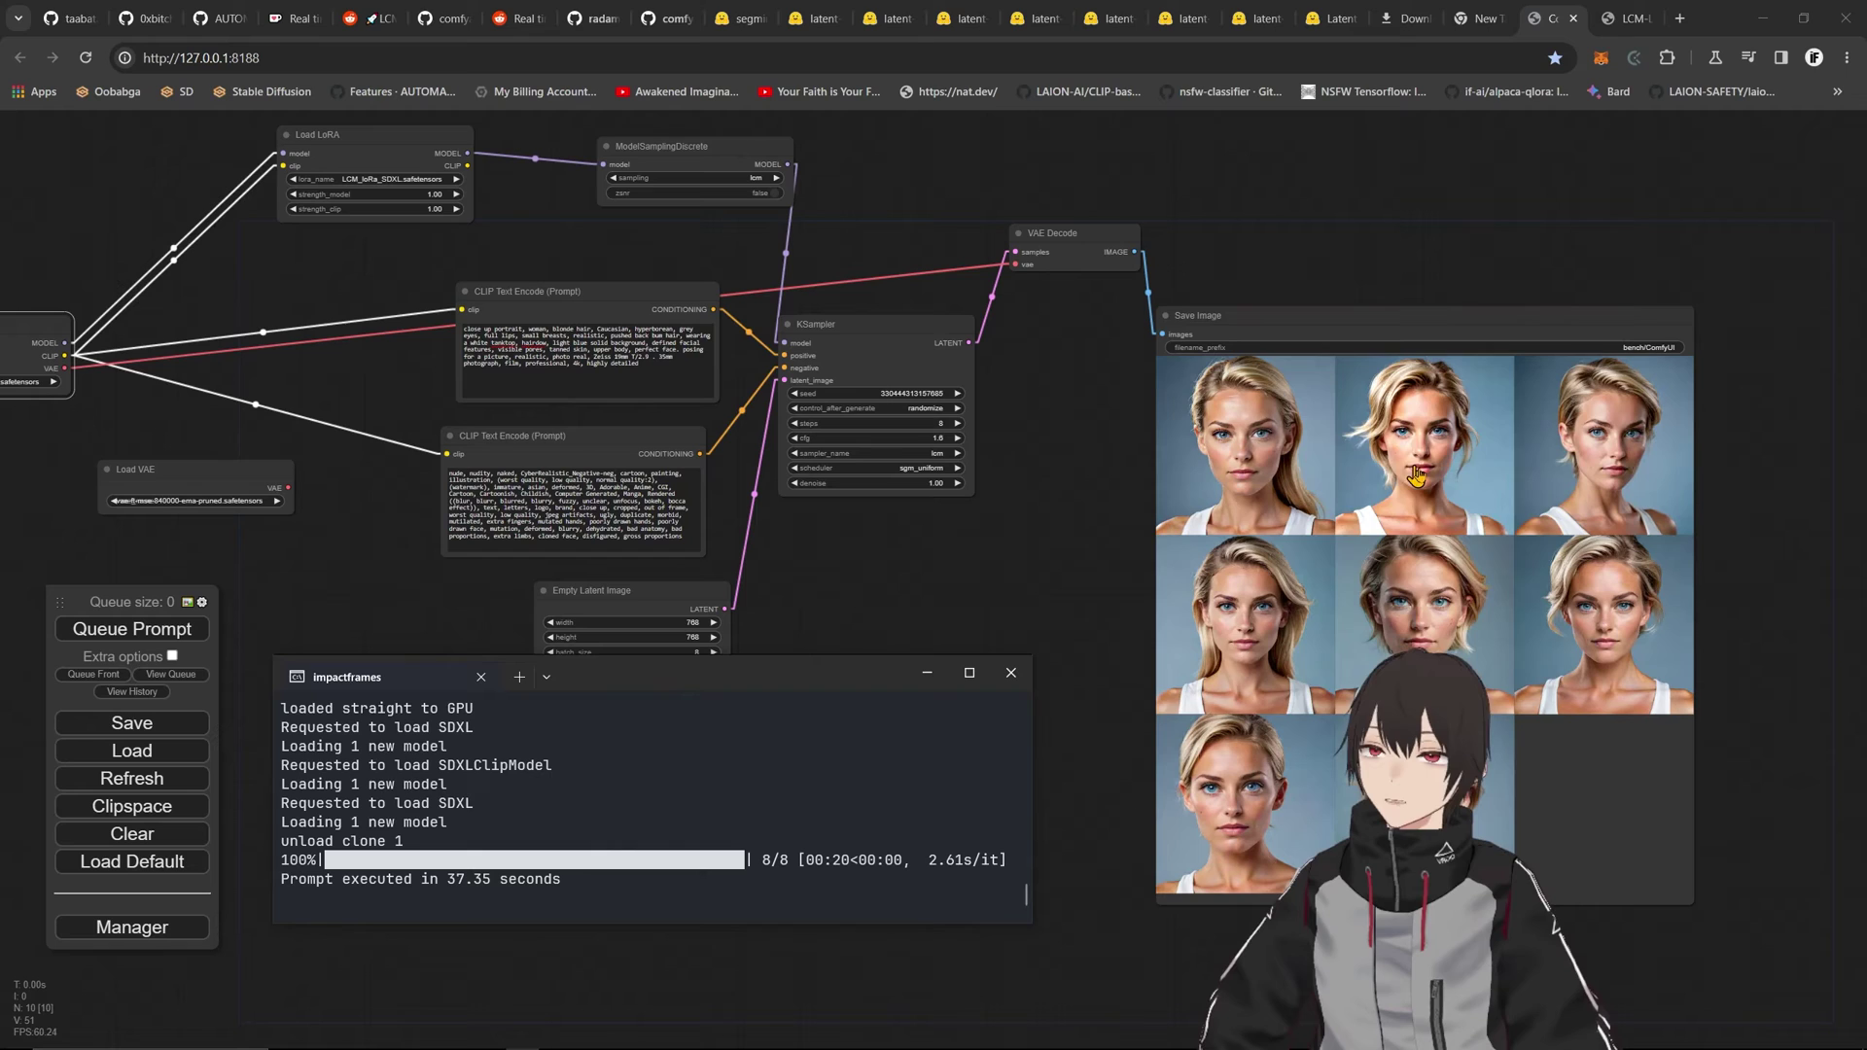
- Enlarge the first generated portrait and reposition the Save Image node to centre it
{"action": "left_click", "coordinate": [1269, 454]}
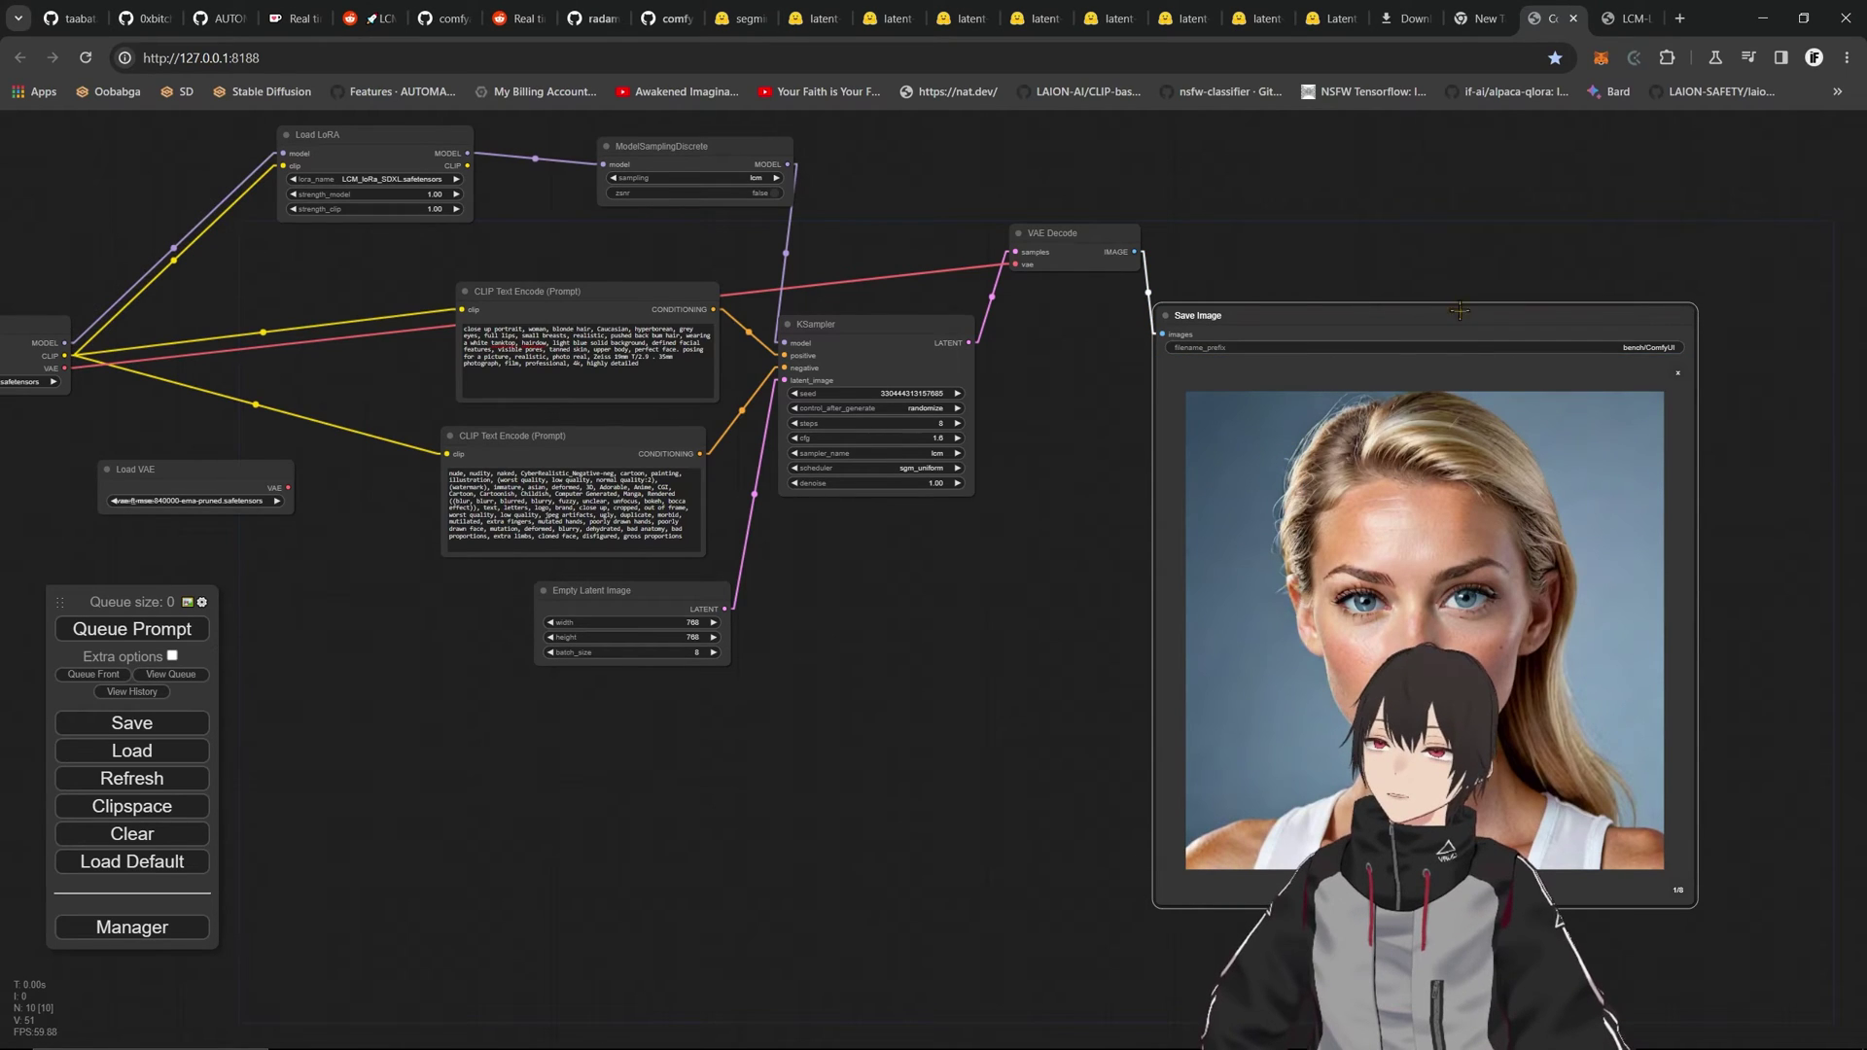
{"action": "left_click_drag", "start_coordinate": [1459, 310], "coordinate": [1397, 296]}
{"action": "scroll", "coordinate": [1397, 525], "scroll_direction": "up", "scroll_amount": 5}
{"action": "scroll", "coordinate": [1264, 544], "scroll_direction": "down", "scroll_amount": 2}
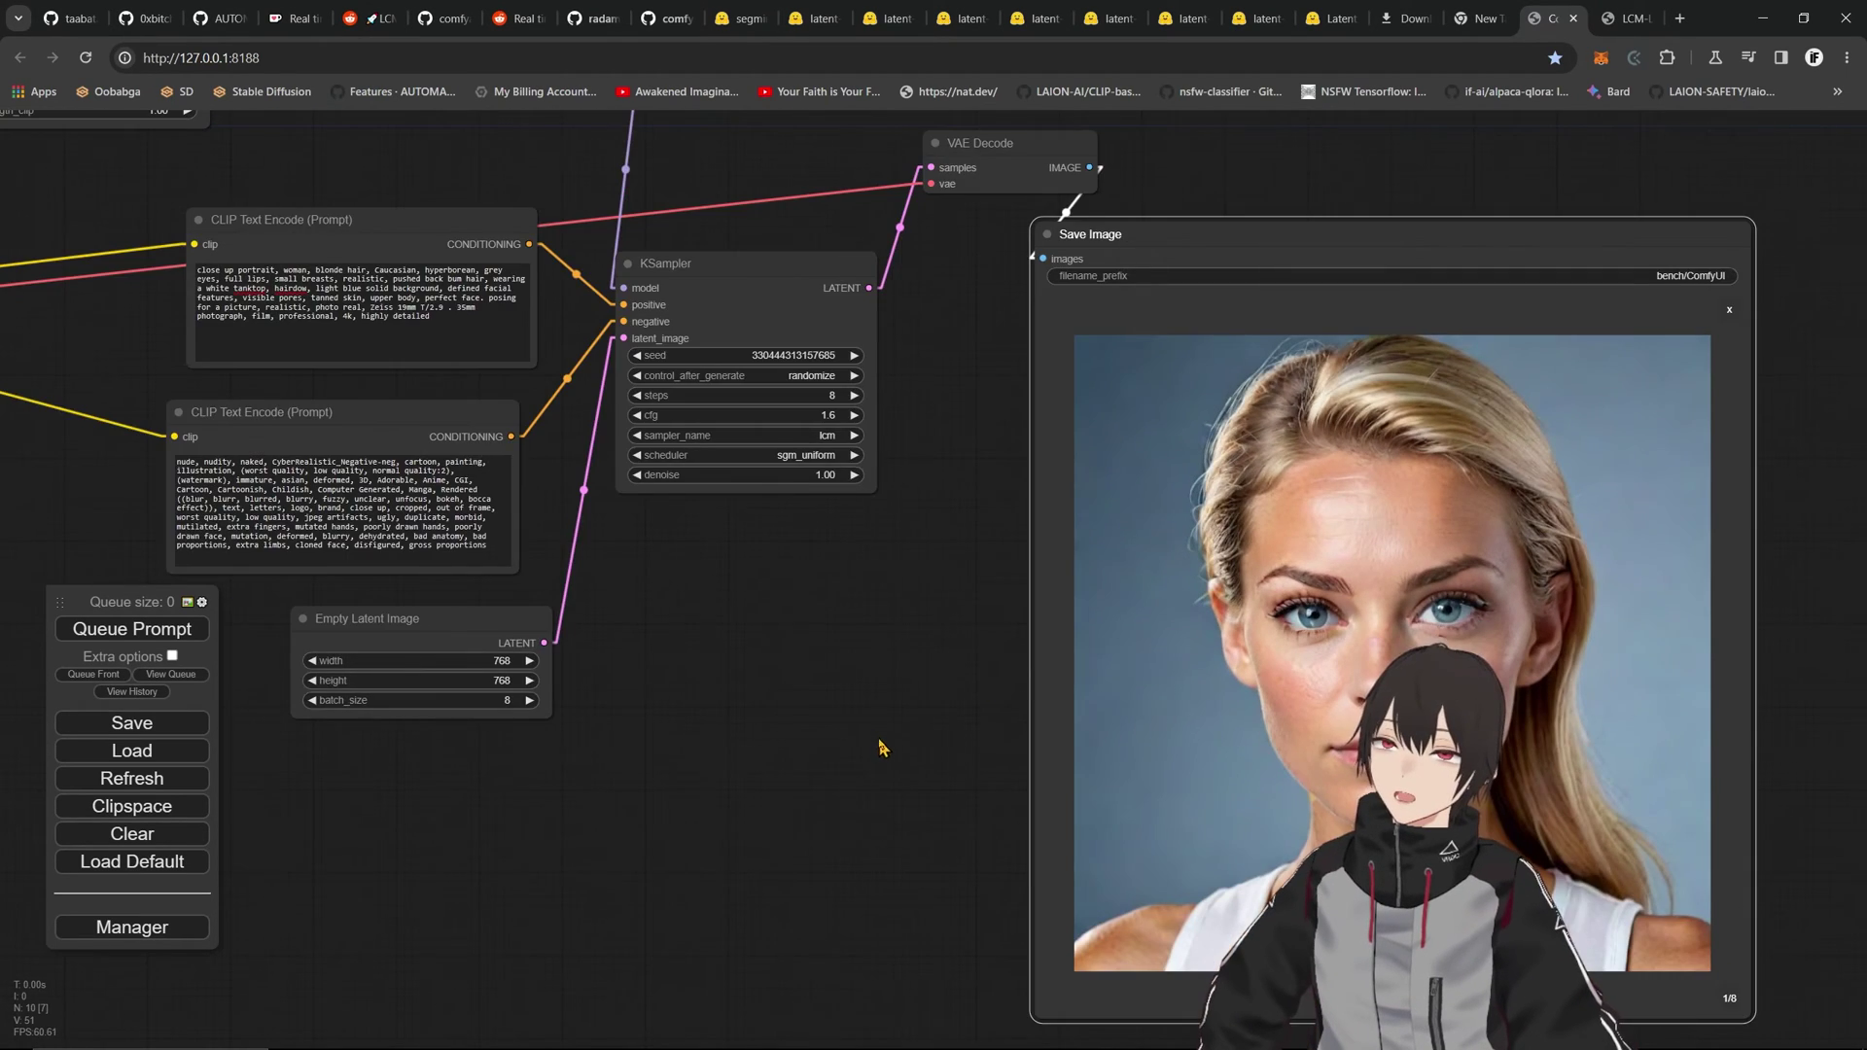
{"action": "left_click_drag", "start_coordinate": [881, 748], "coordinate": [603, 676]}
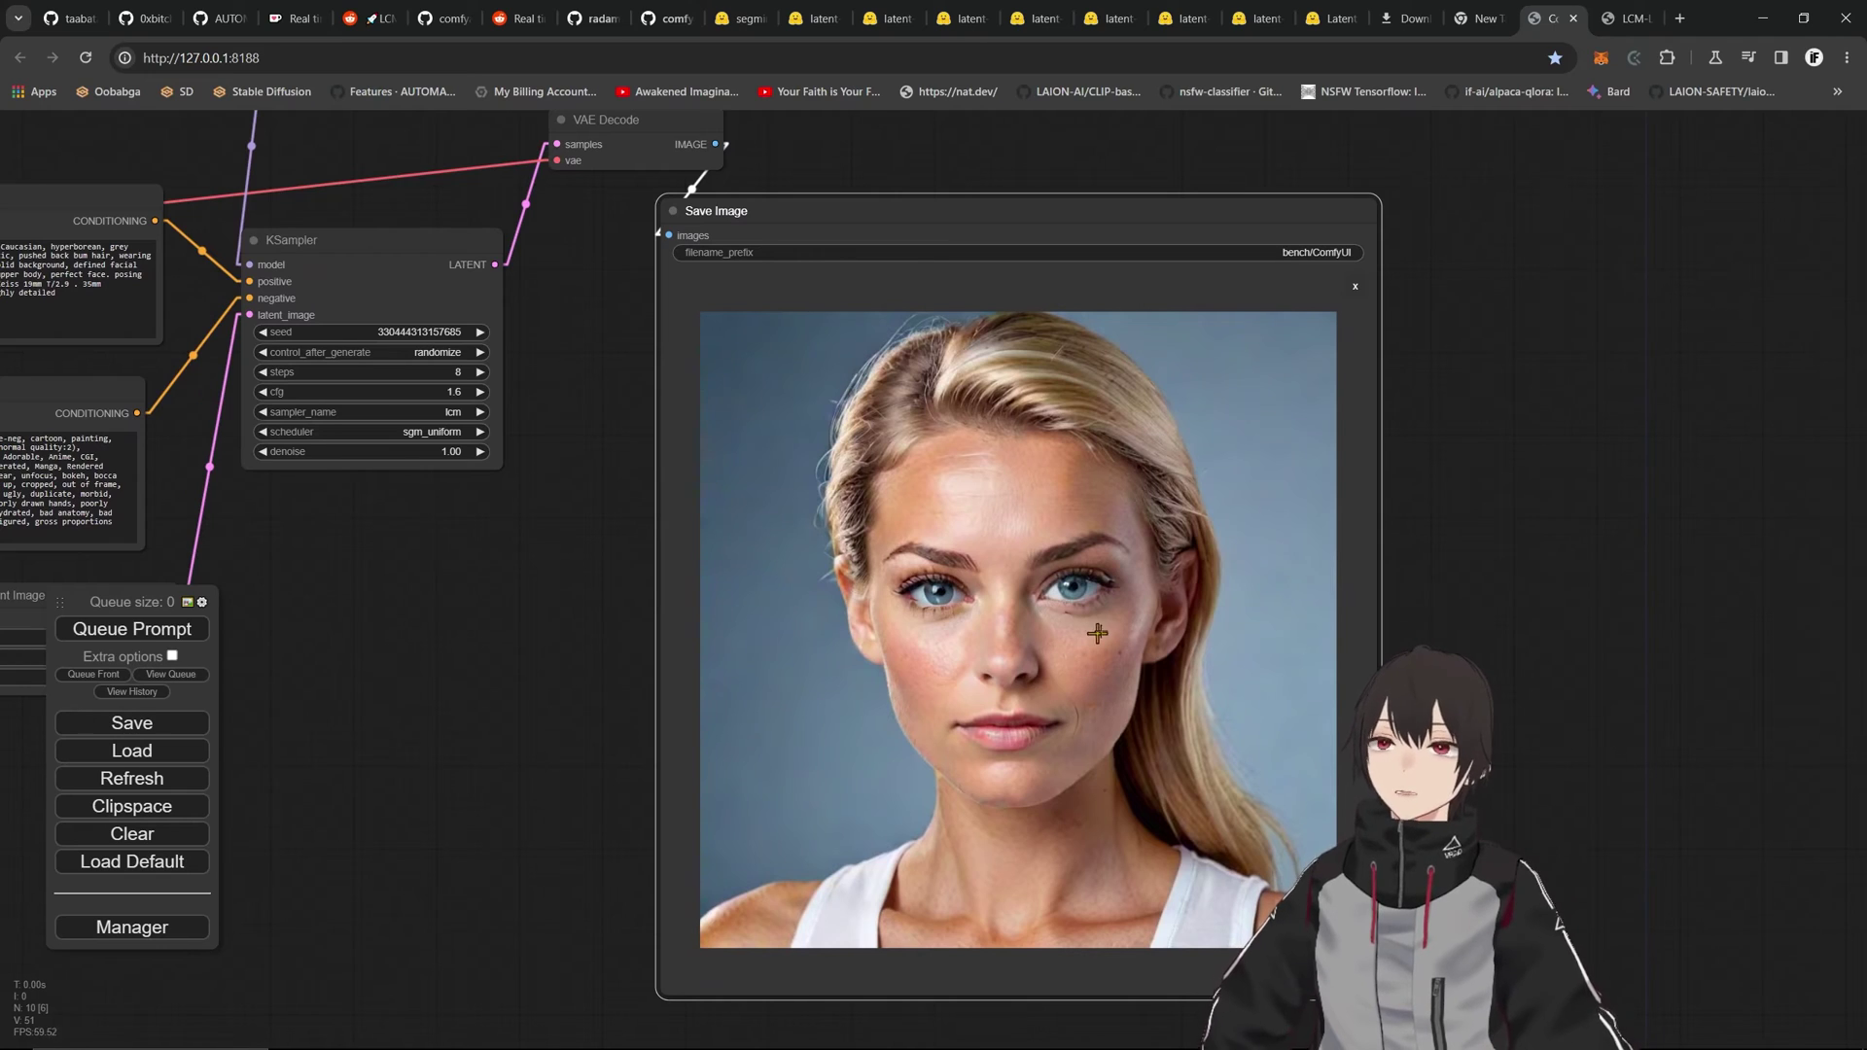
{"action": "scroll", "coordinate": [1098, 633], "scroll_direction": "down", "scroll_amount": 3}
{"action": "scroll", "coordinate": [1103, 629], "scroll_direction": "up", "scroll_amount": 3}
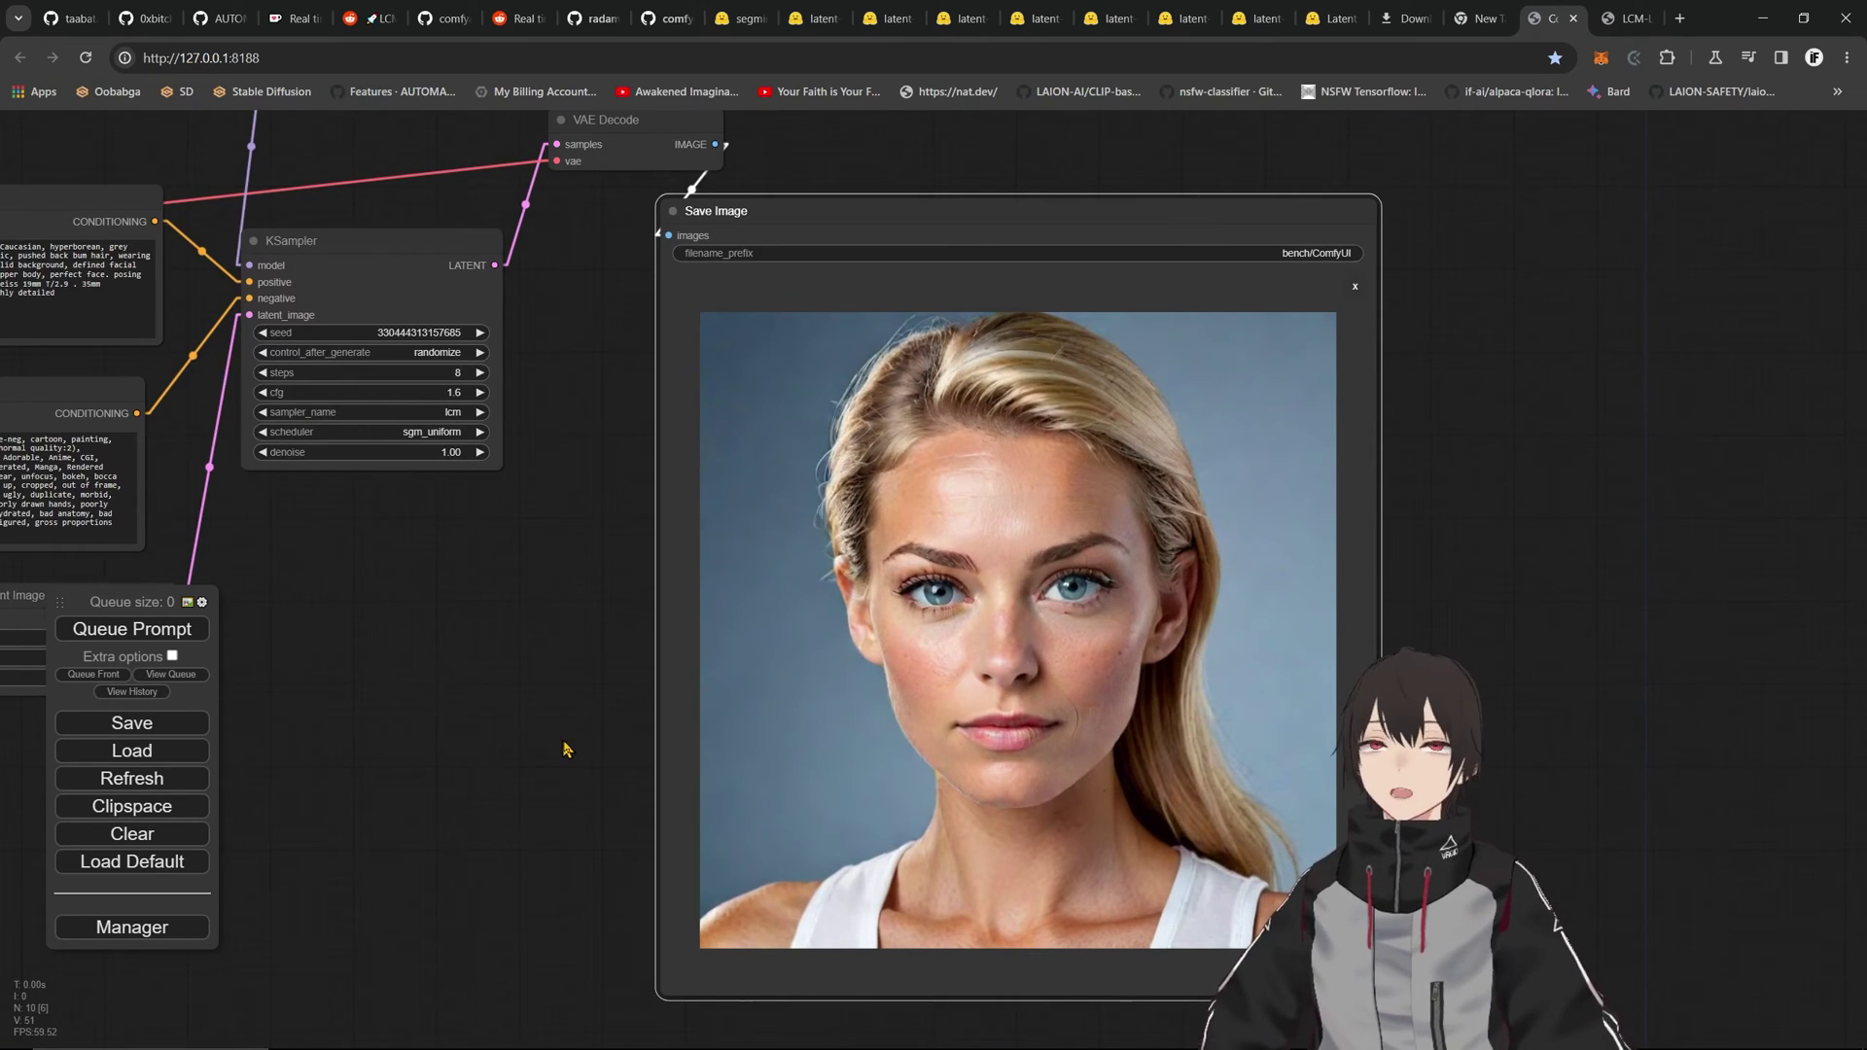
- Pan around the graph, then move to the Hugging Face lcm-lora-ssd-1b files page
{"action": "left_click_drag", "start_coordinate": [567, 748], "coordinate": [717, 739]}
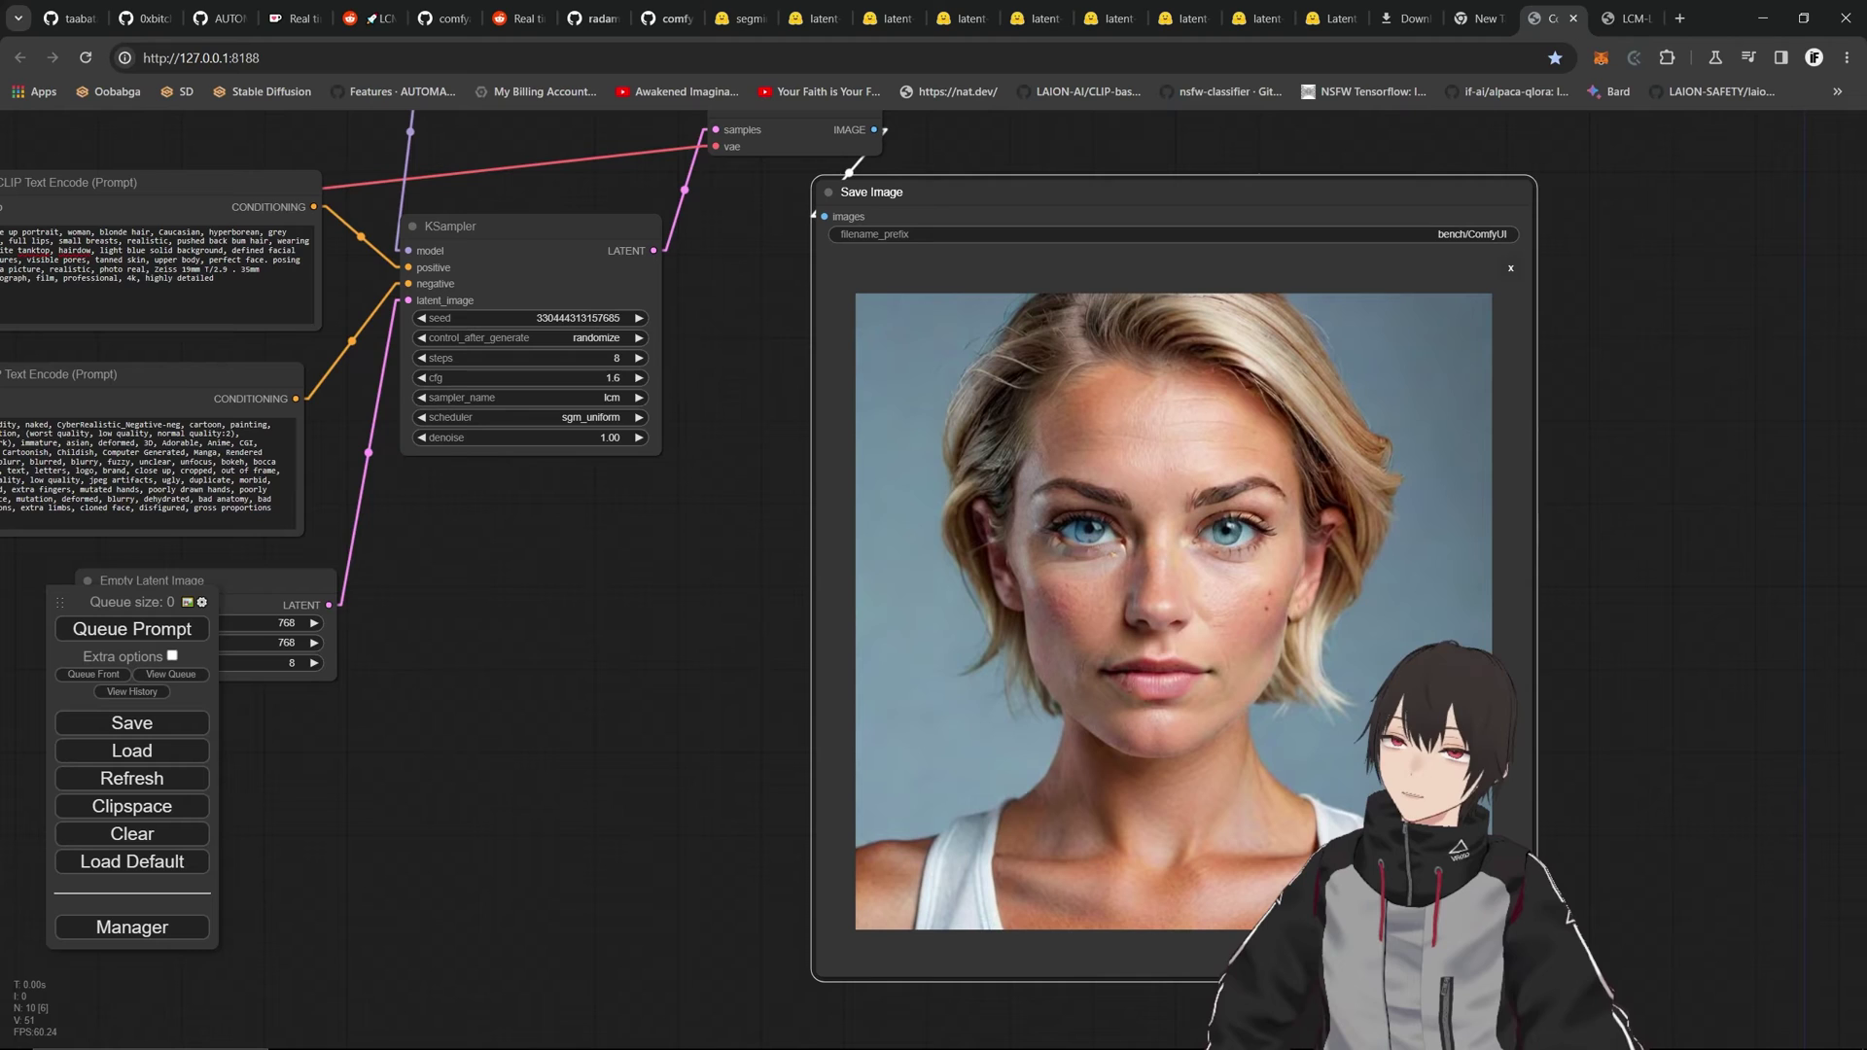
{"action": "left_click_drag", "start_coordinate": [678, 421], "coordinate": [760, 476]}
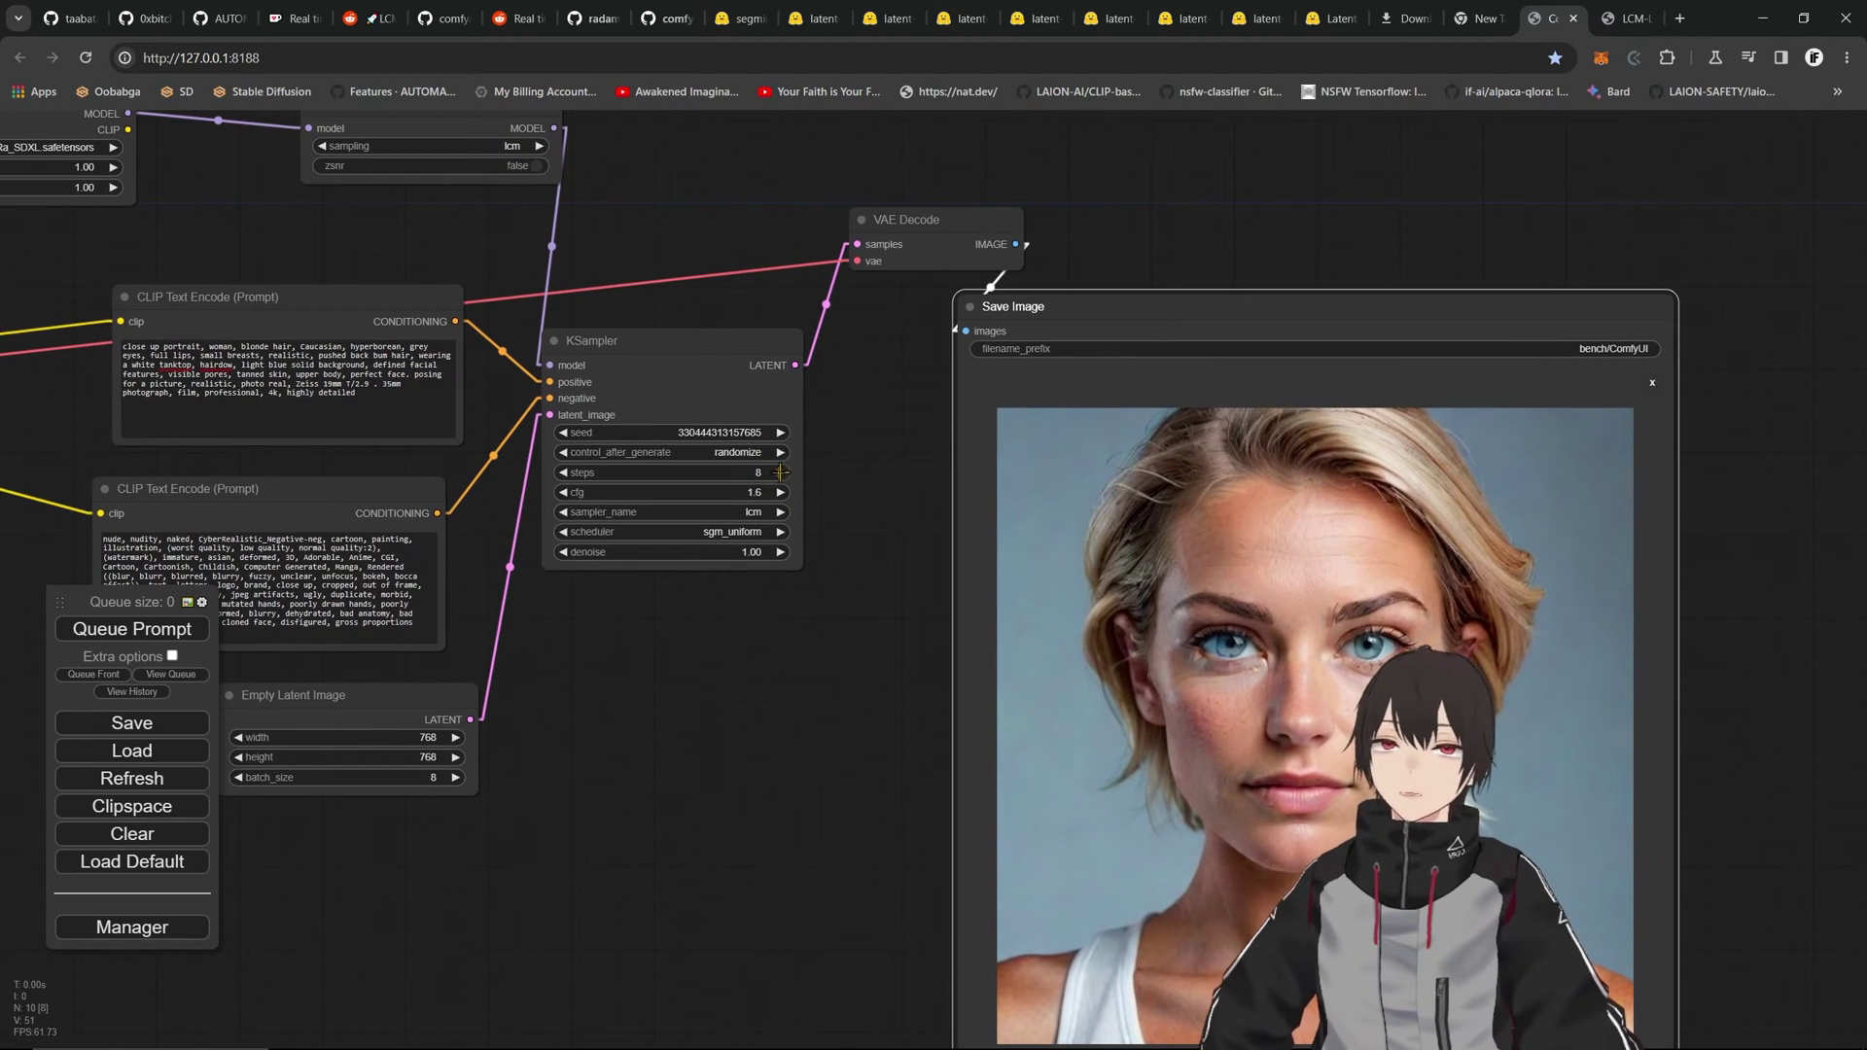
{"action": "scroll", "coordinate": [1515, 673], "scroll_direction": "down", "scroll_amount": 5}
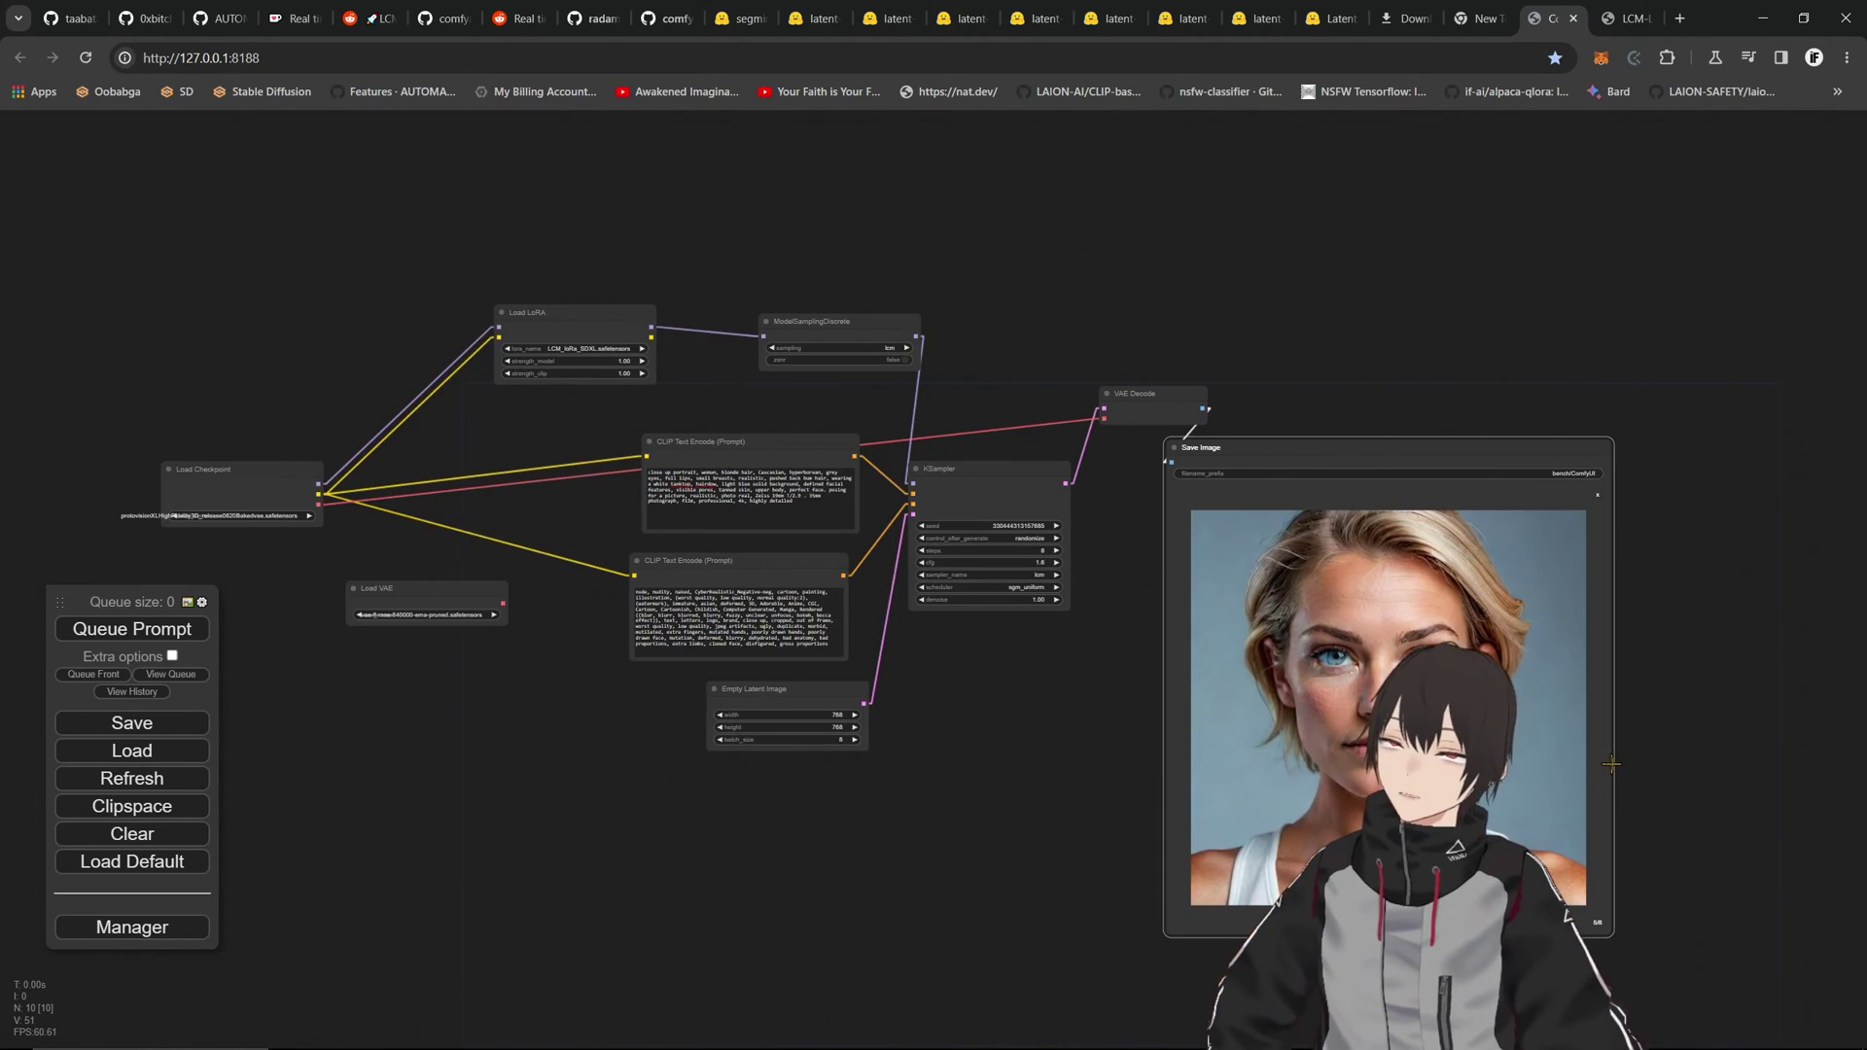
{"action": "scroll", "coordinate": [1371, 246], "scroll_direction": "up", "scroll_amount": 3}
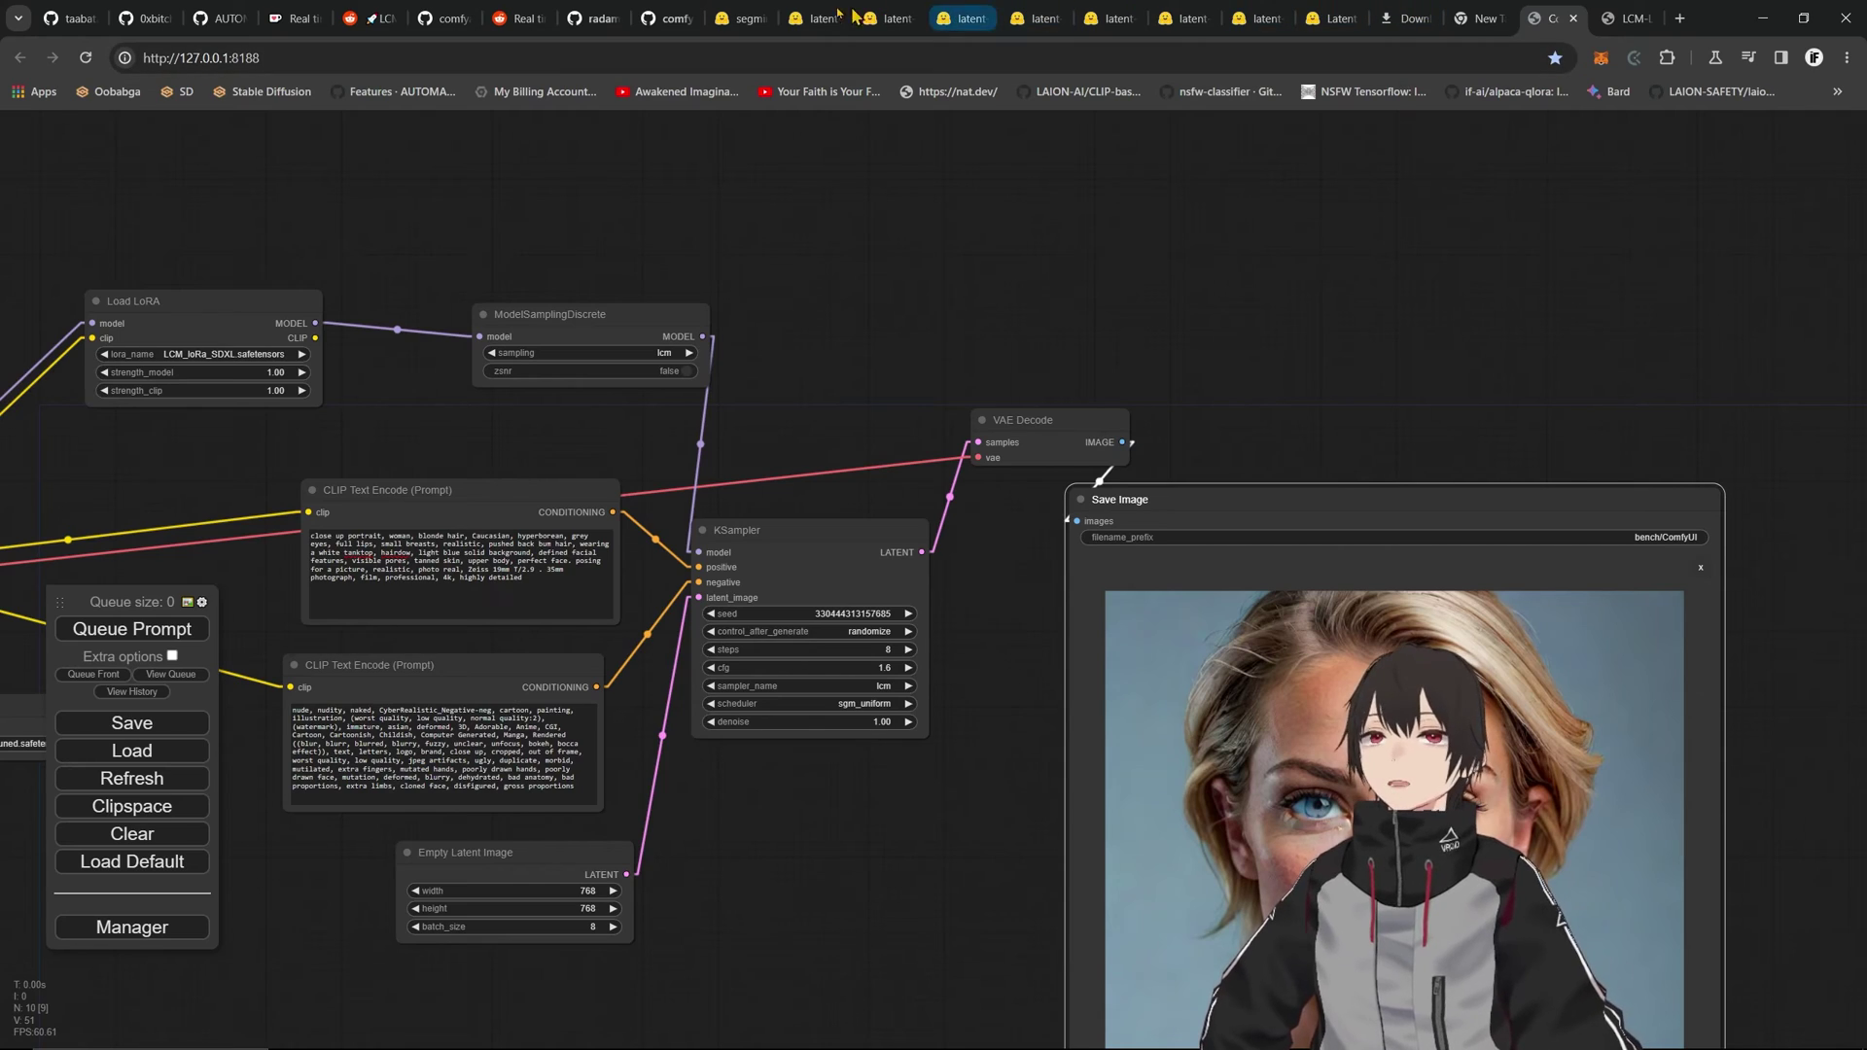
{"action": "left_click", "coordinate": [806, 19]}
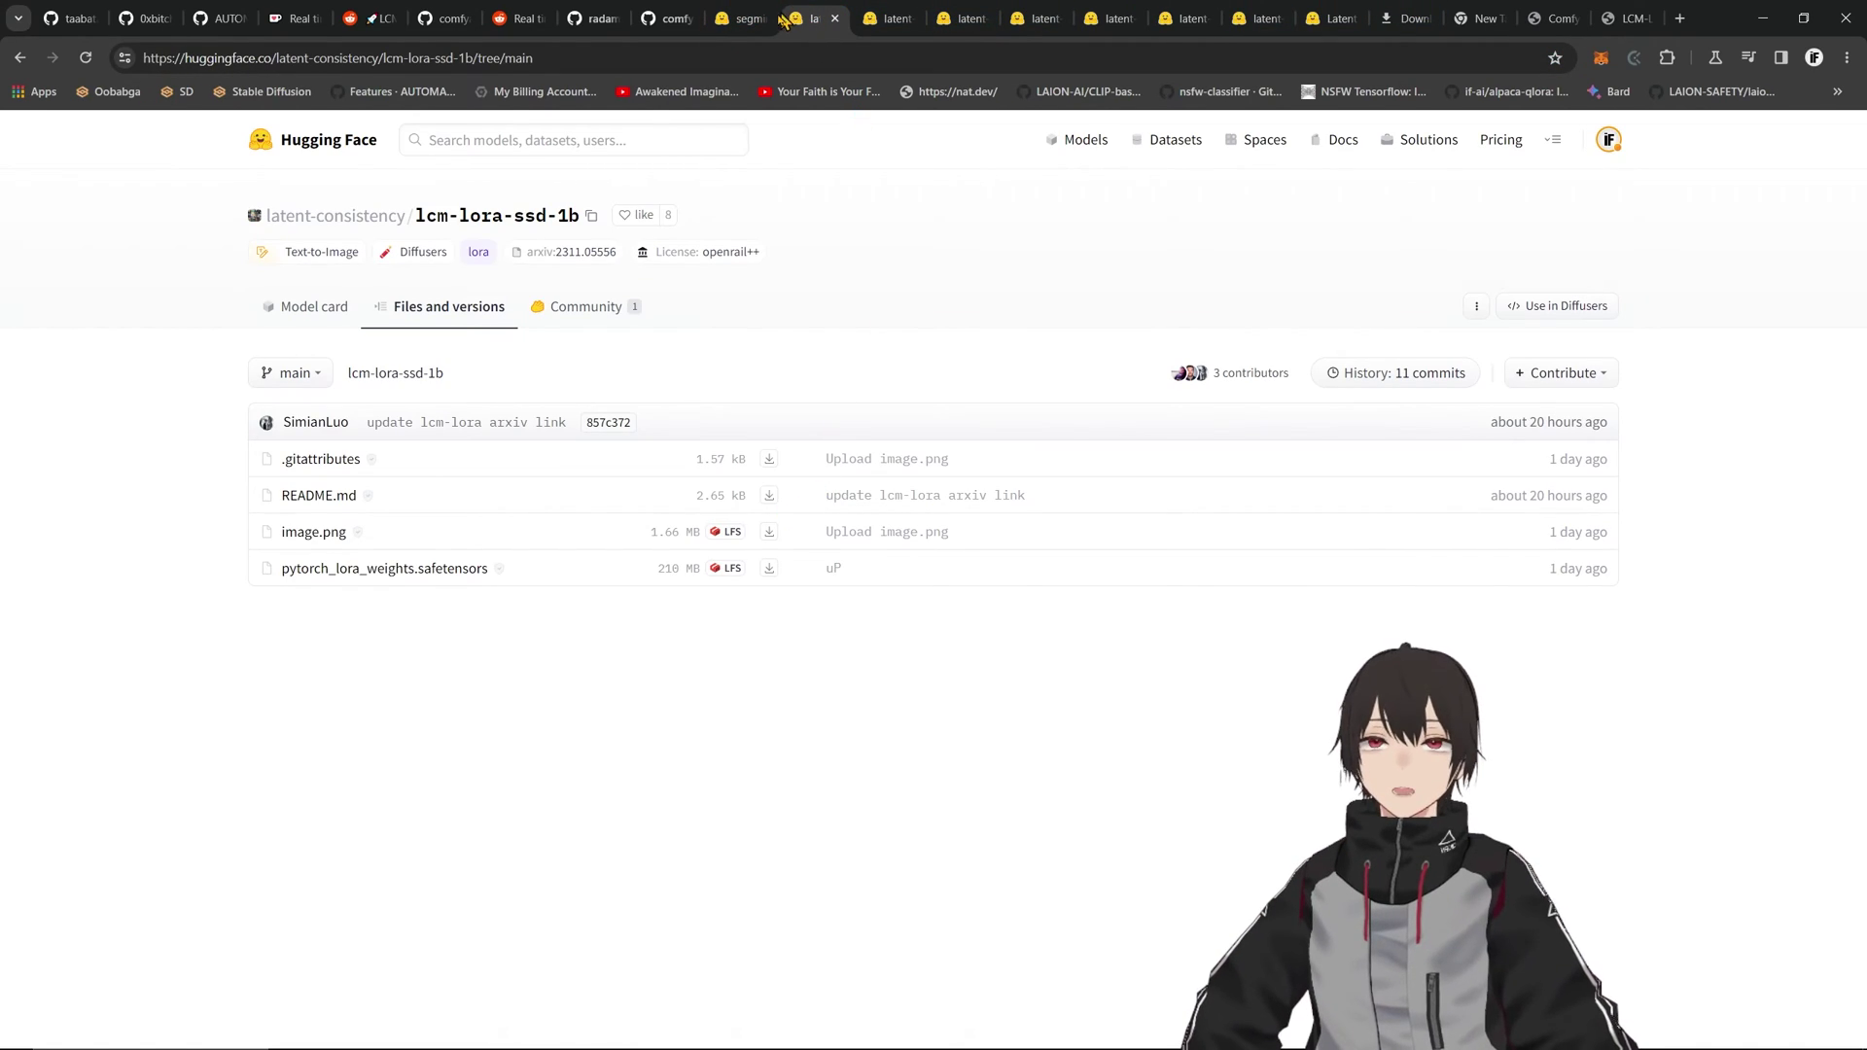
- Go back from the lcm-lora-ssd-1b files to the latent-consistency page and scroll to its five models
{"action": "left_click", "coordinate": [755, 19]}
{"action": "left_click", "coordinate": [803, 15]}
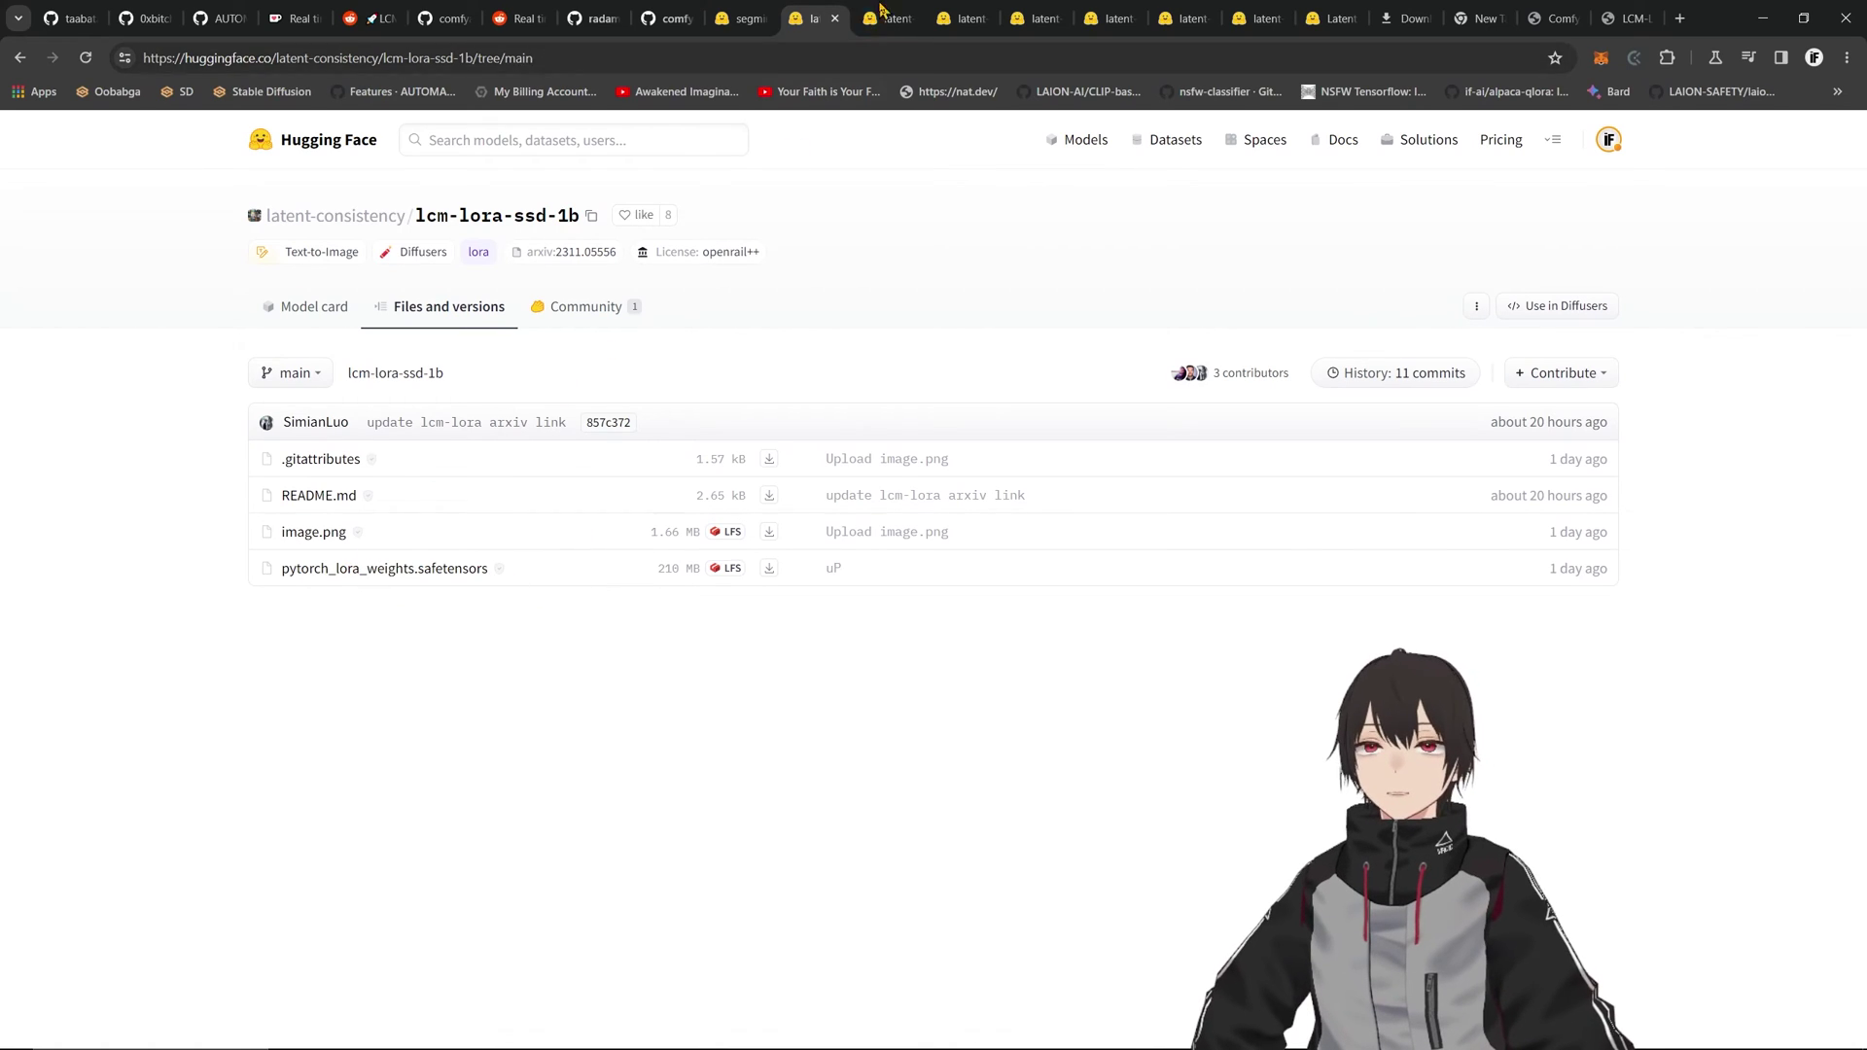
{"action": "left_click", "coordinate": [21, 57]}
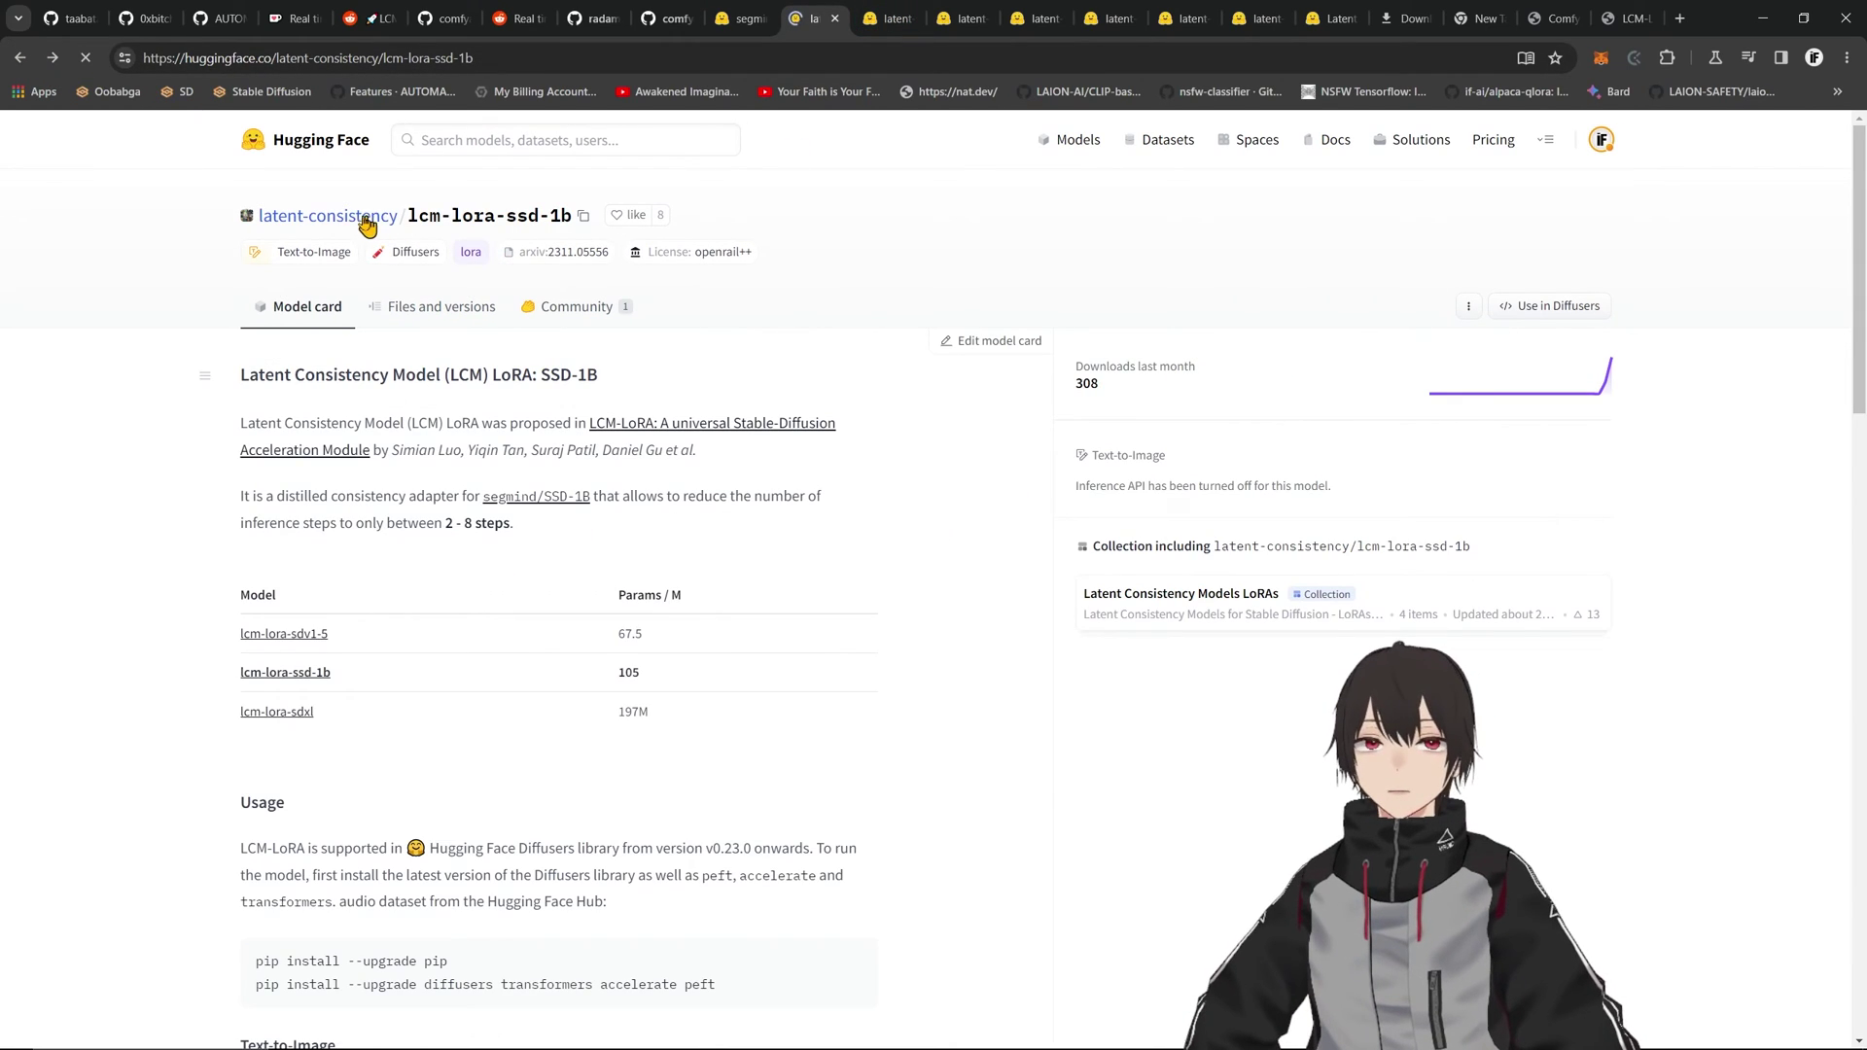
{"action": "key", "text": "alt+Left"}
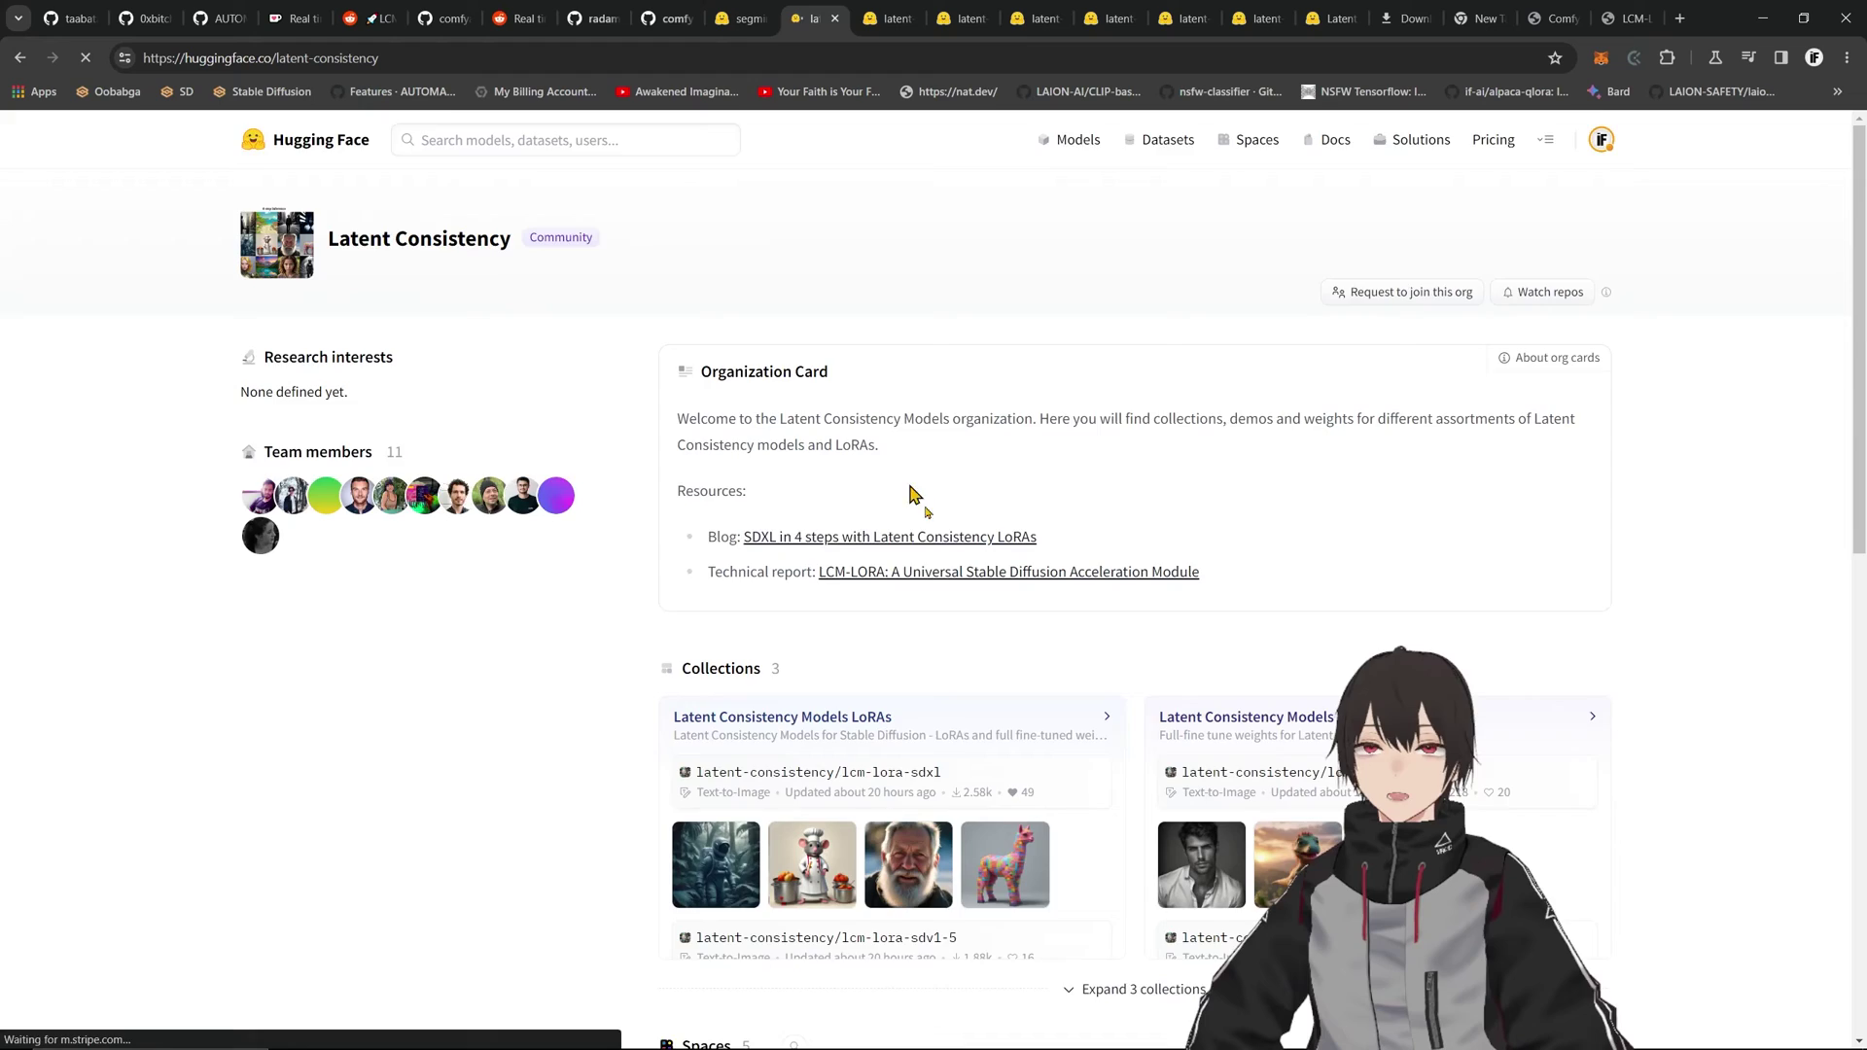
{"action": "scroll", "coordinate": [1019, 444], "scroll_direction": "down", "scroll_amount": 7}
{"action": "scroll", "coordinate": [1021, 427], "scroll_direction": "down", "scroll_amount": 4}
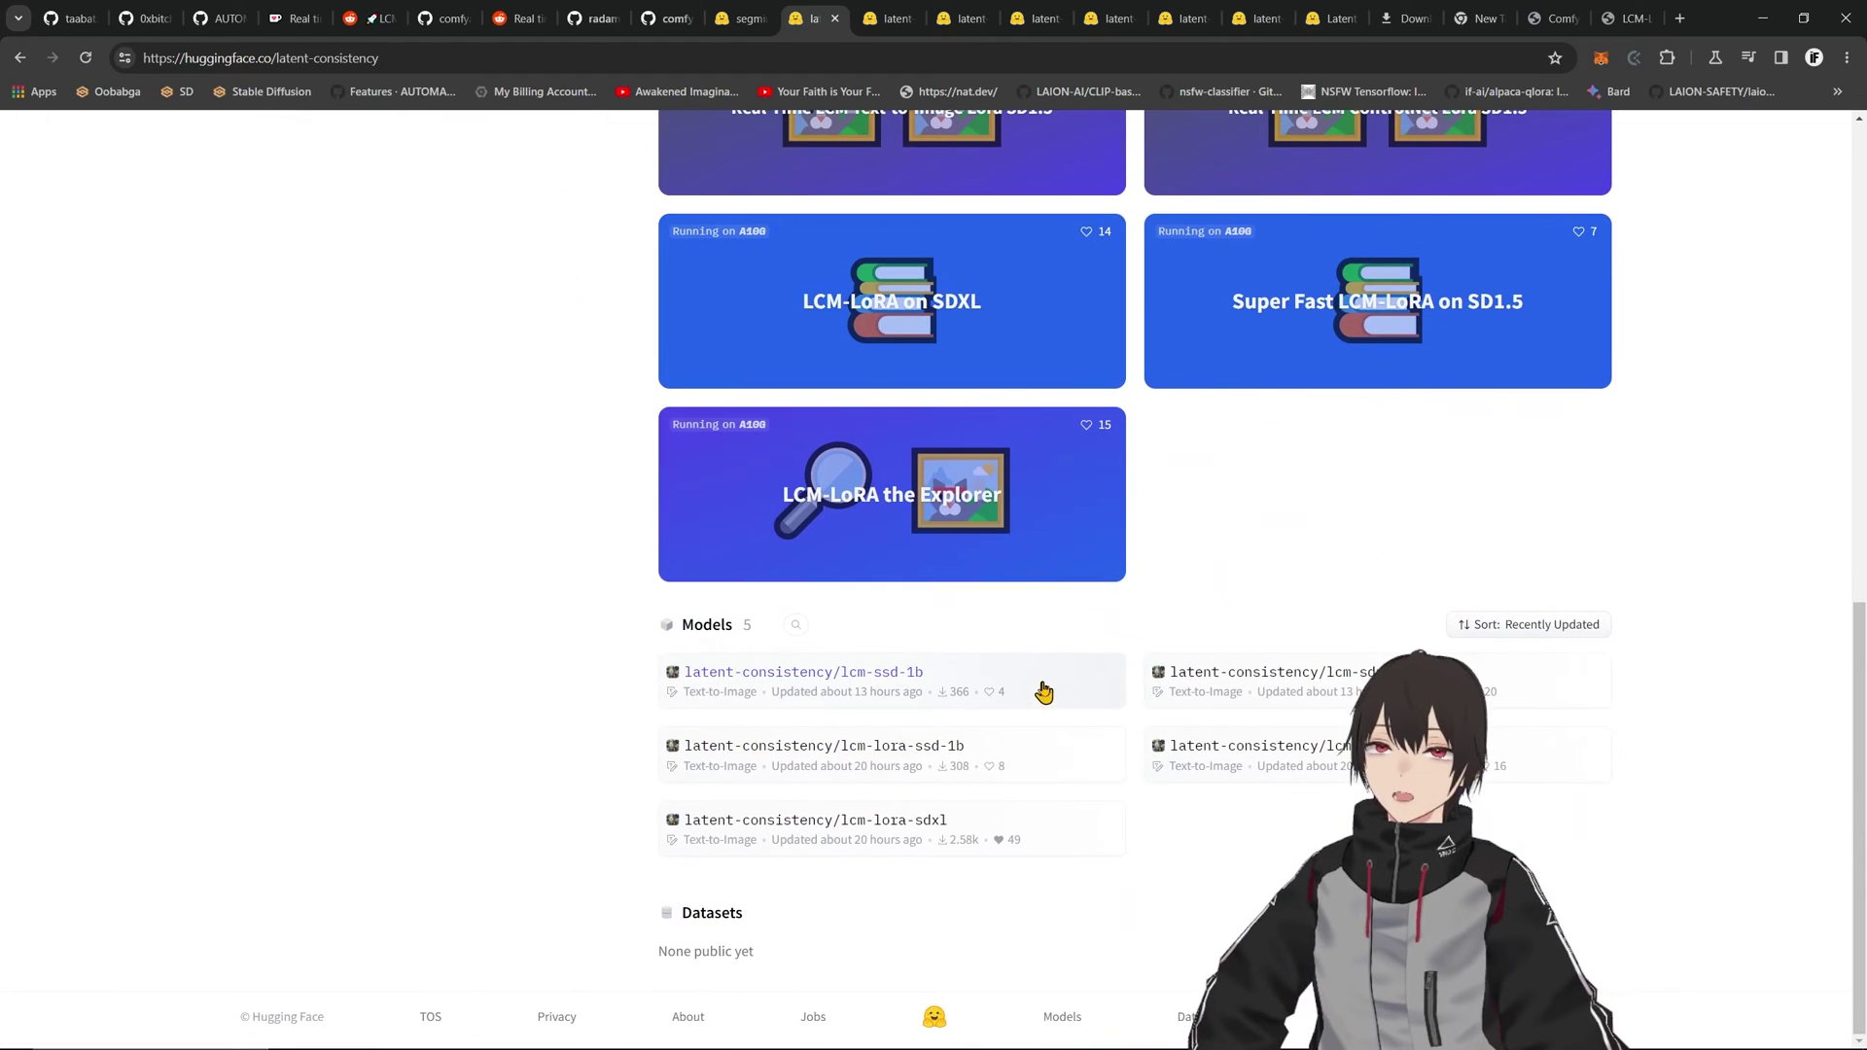
{"action": "scroll", "coordinate": [1062, 496], "scroll_direction": "up", "scroll_amount": 2}
{"action": "scroll", "coordinate": [909, 668], "scroll_direction": "down", "scroll_amount": 1}
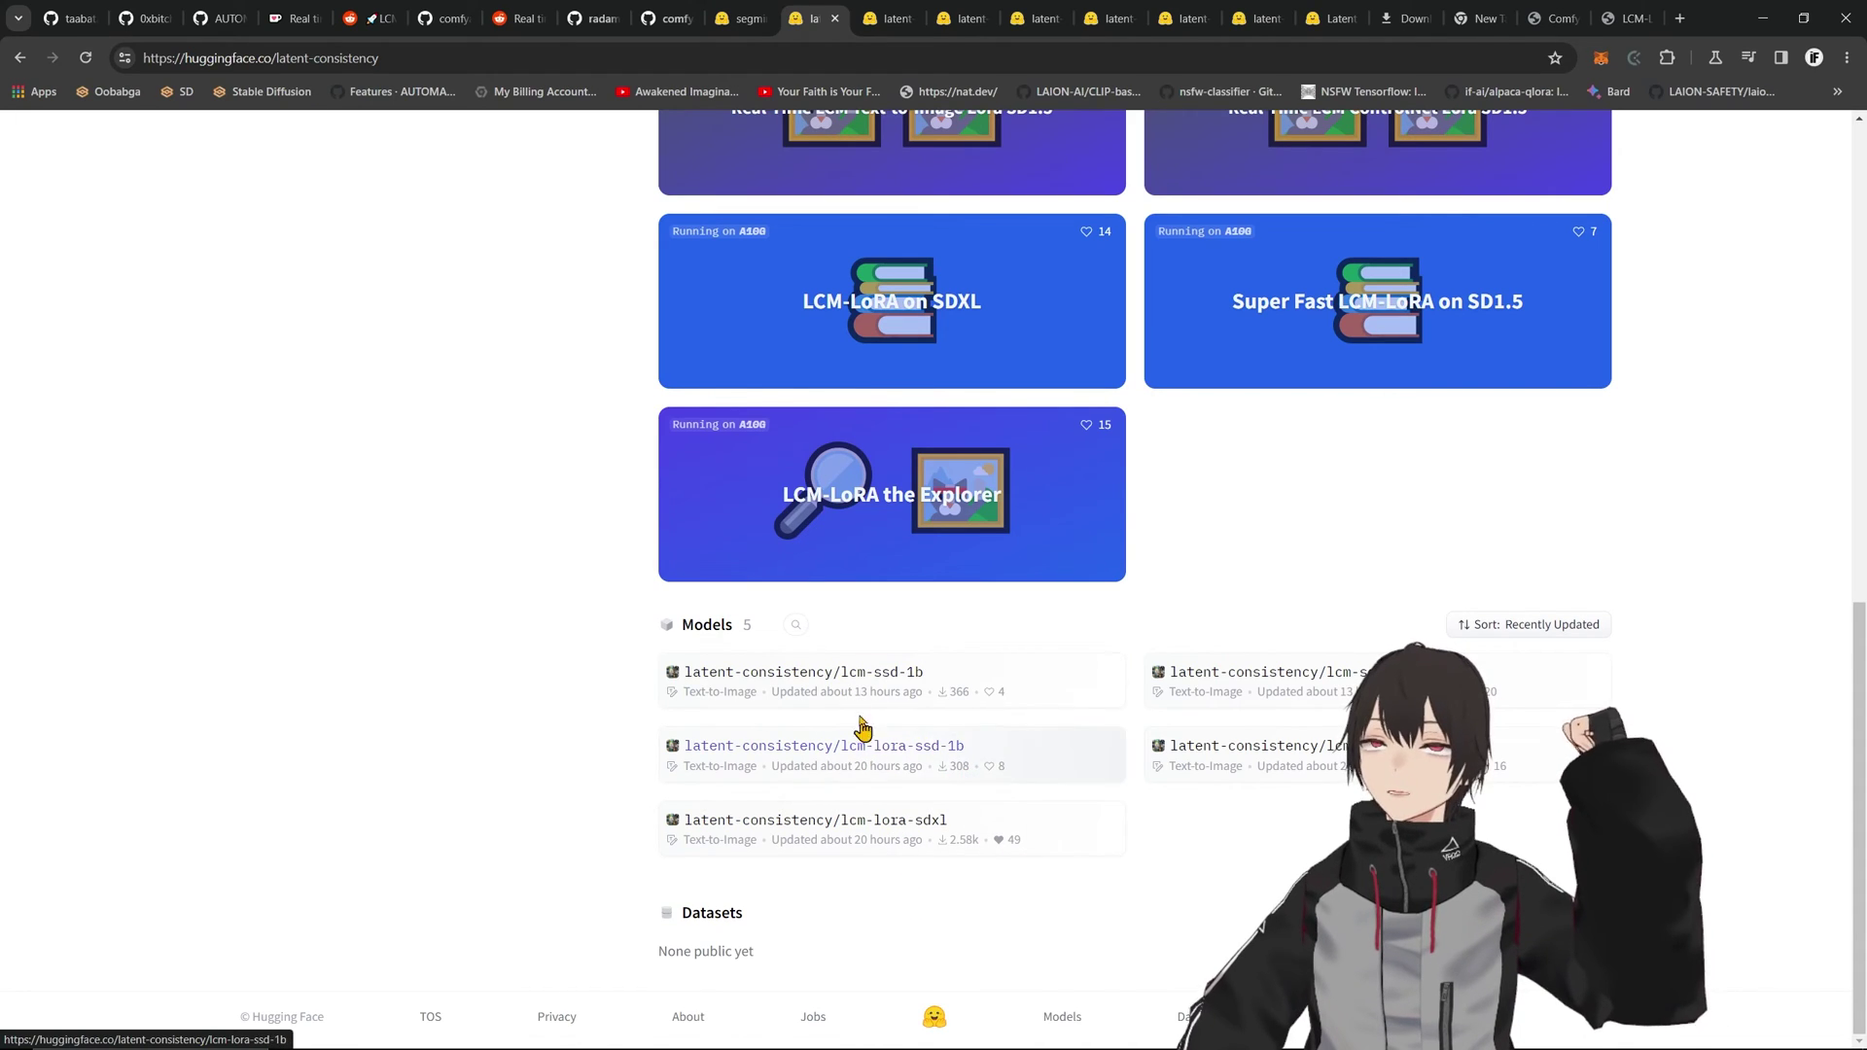
- Open the lcm-ssd-1b model in a new tab and list its Files and versions
{"action": "right_click", "coordinate": [873, 684]}
{"action": "left_click", "coordinate": [935, 697]}
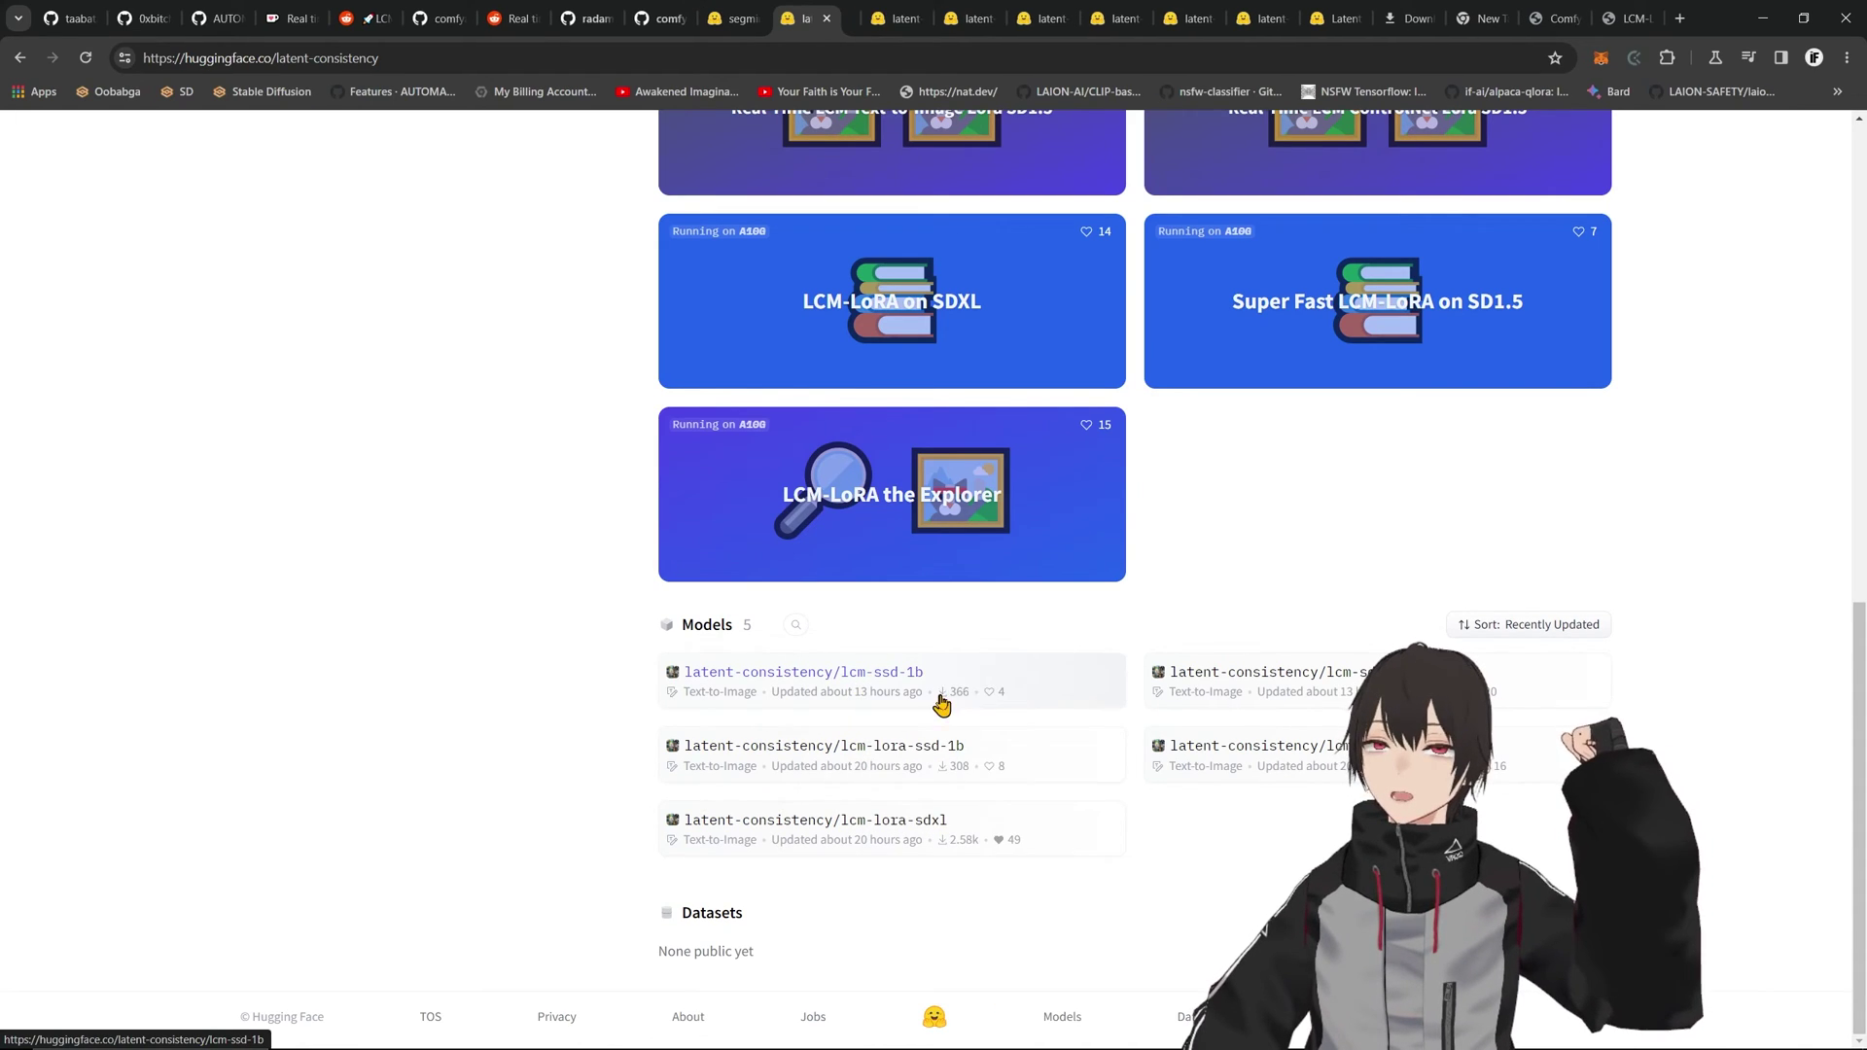
{"action": "left_click", "coordinate": [838, 12]}
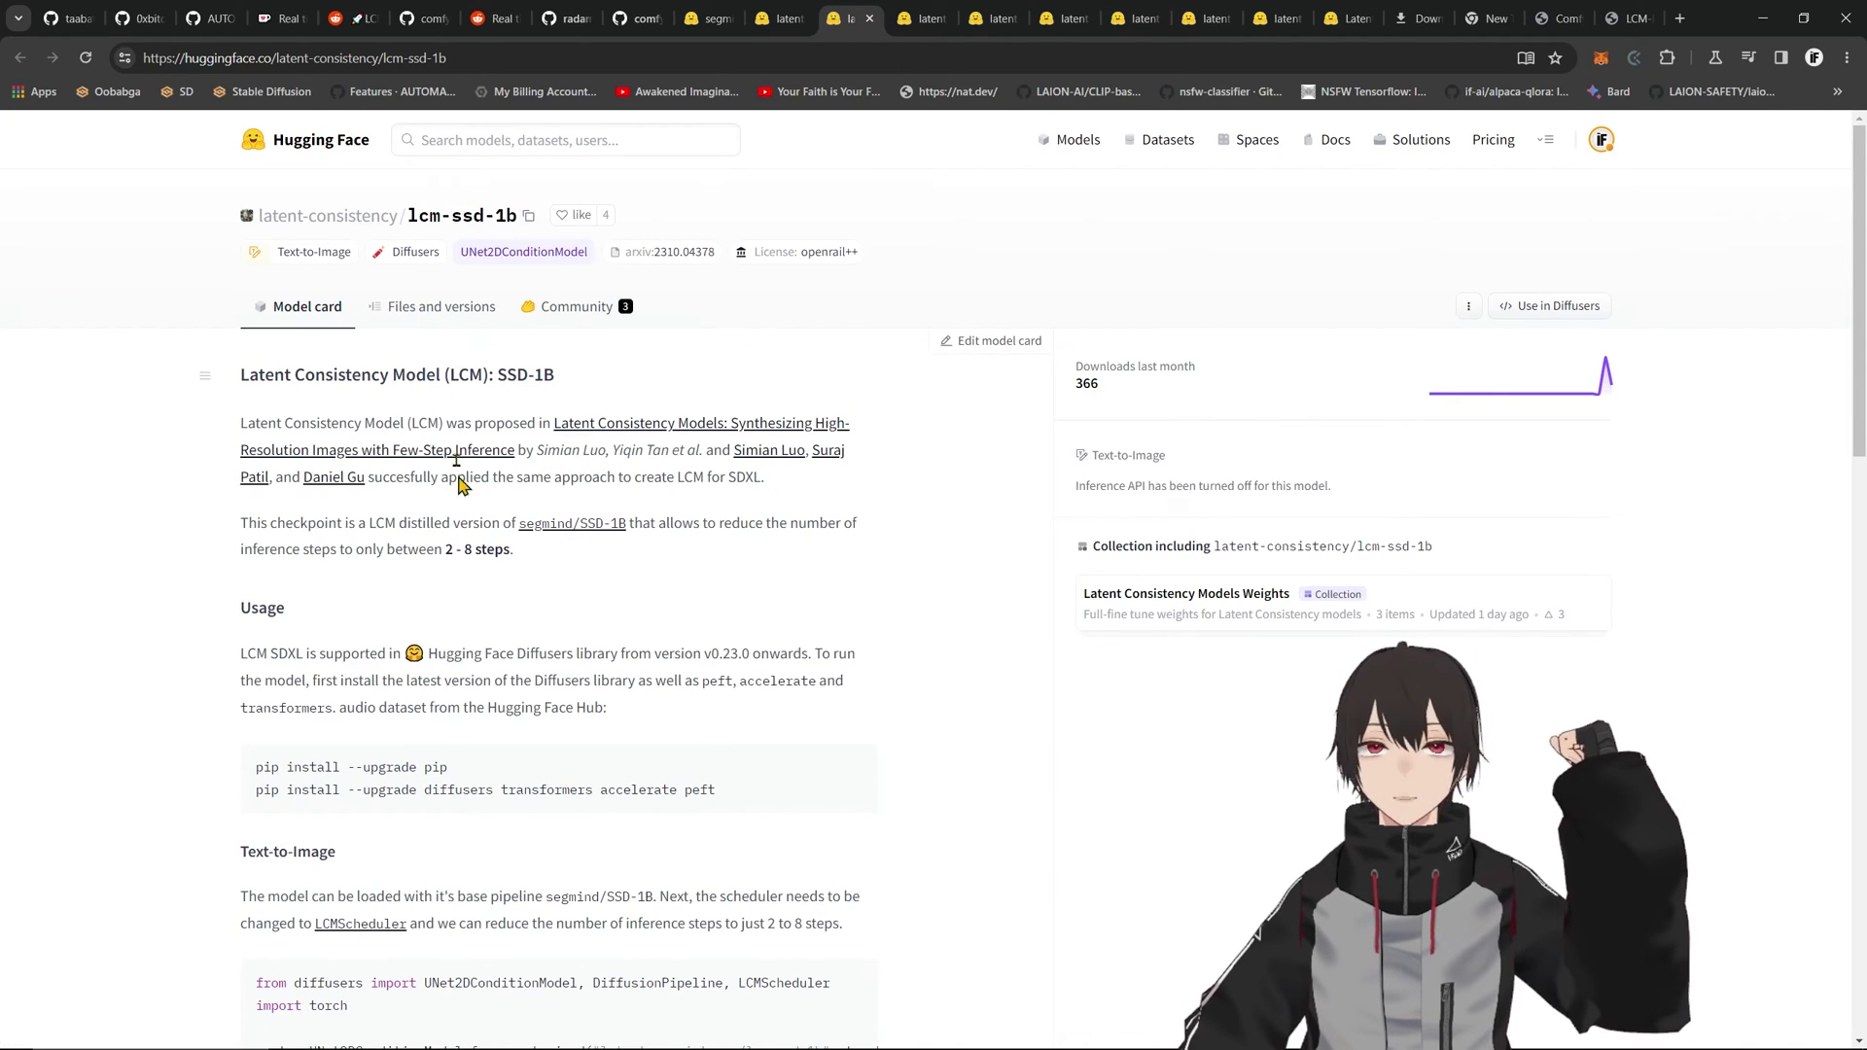
{"action": "left_click", "coordinate": [430, 303]}
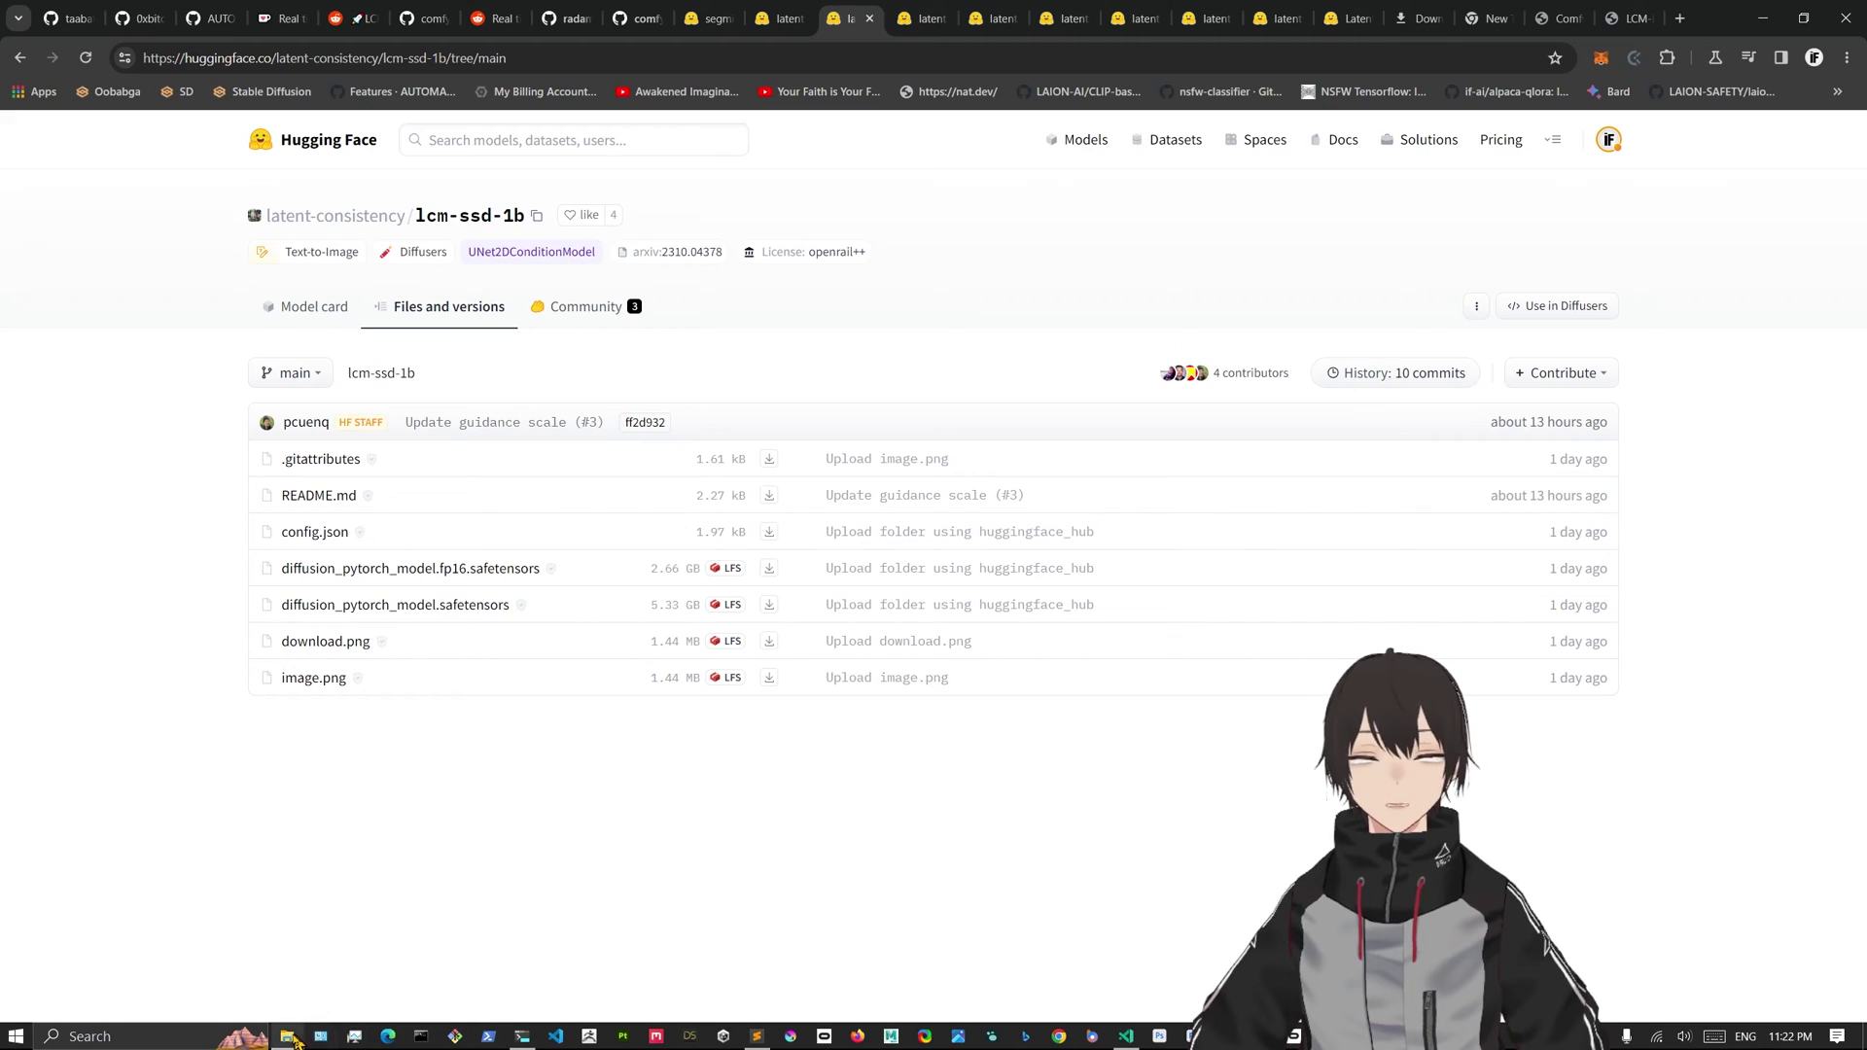
- In Explorer, browse ComfyUI_windows_portable\ComfyUI\models into the checkpoints folder
{"action": "left_click", "coordinate": [290, 1037]}
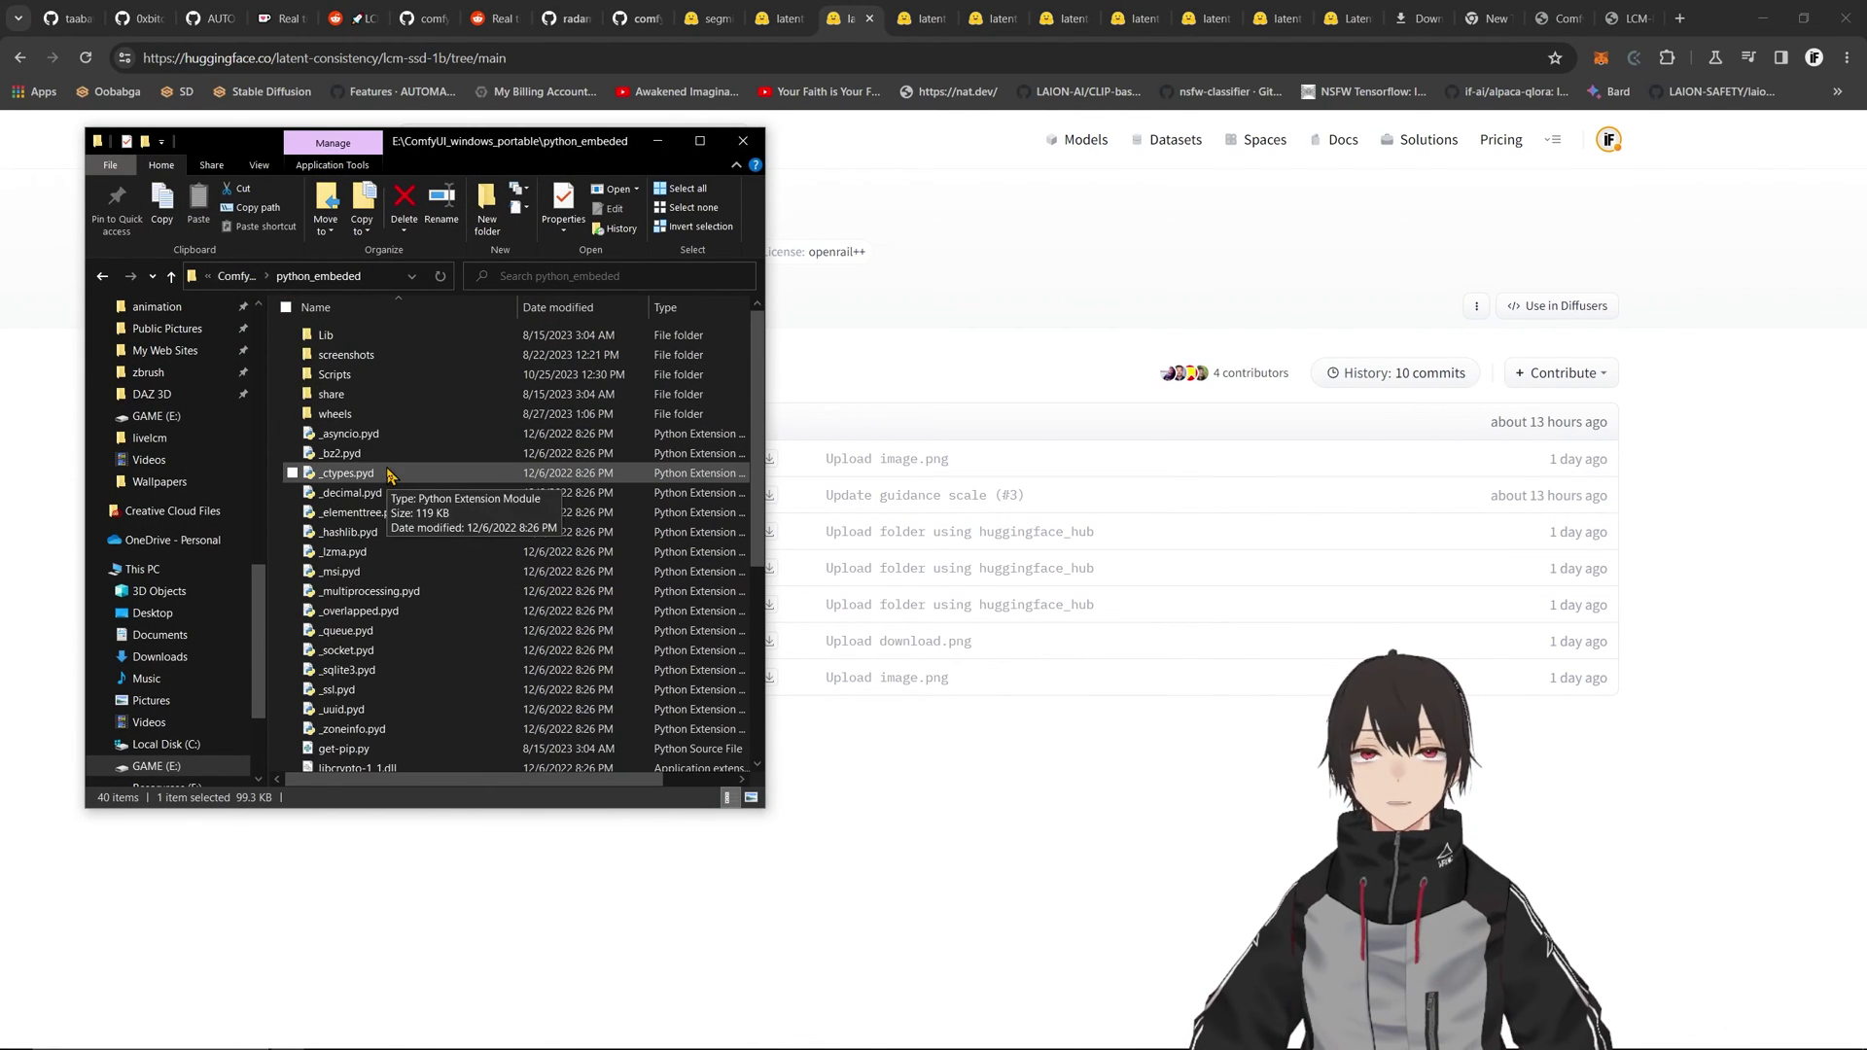
{"action": "scroll", "coordinate": [321, 448], "scroll_direction": "up", "scroll_amount": 3}
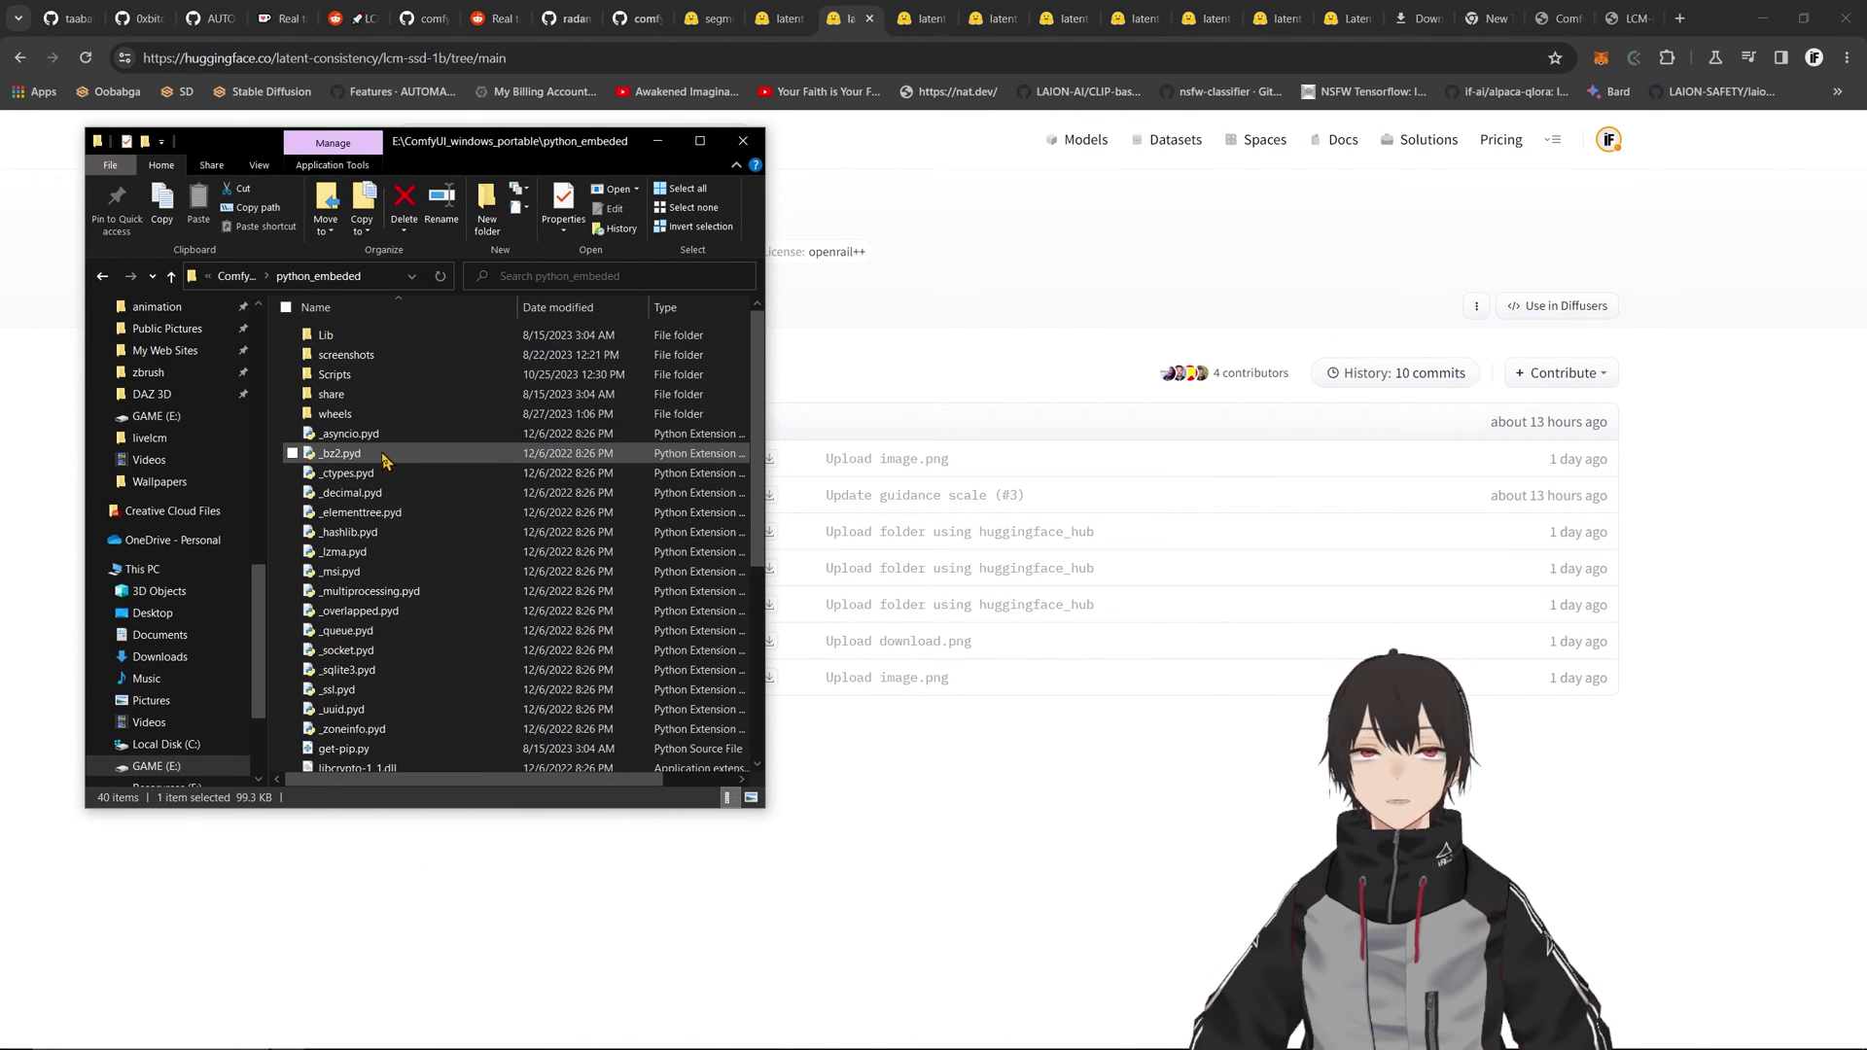
{"action": "left_click", "coordinate": [236, 277]}
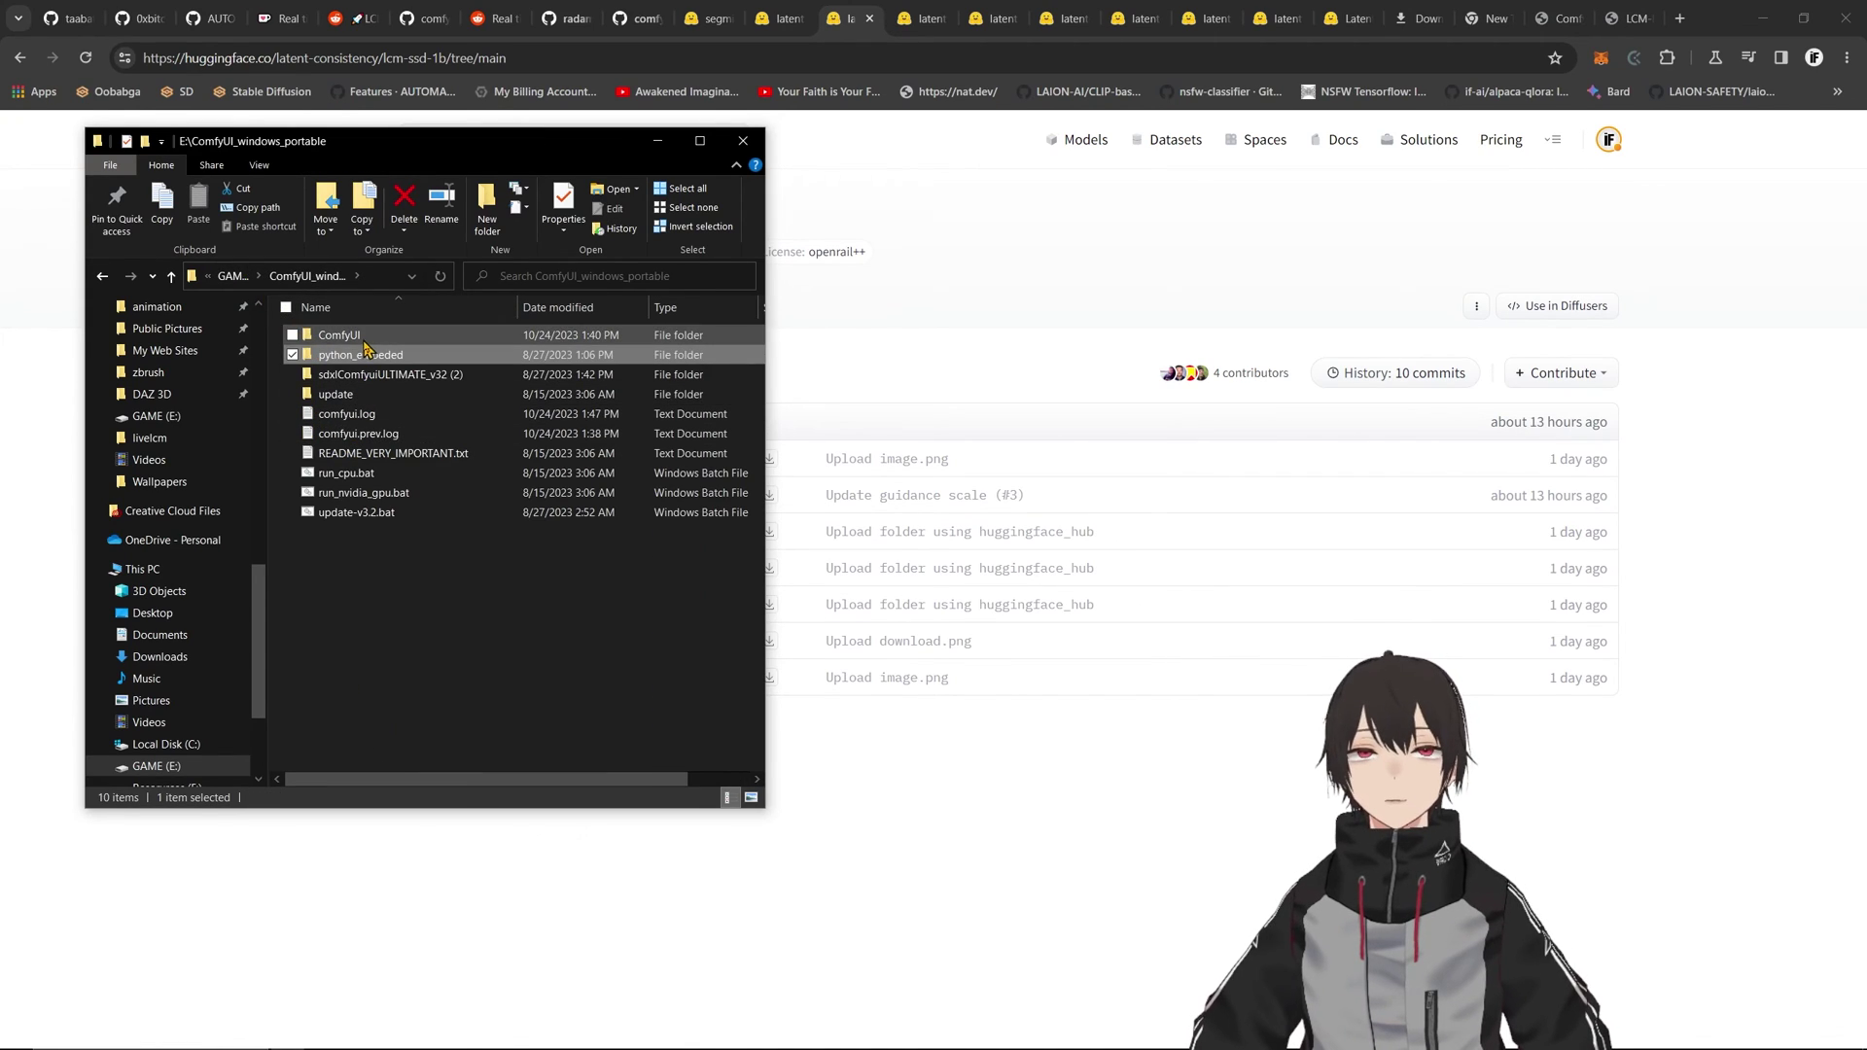
{"action": "double_click", "coordinate": [350, 336]}
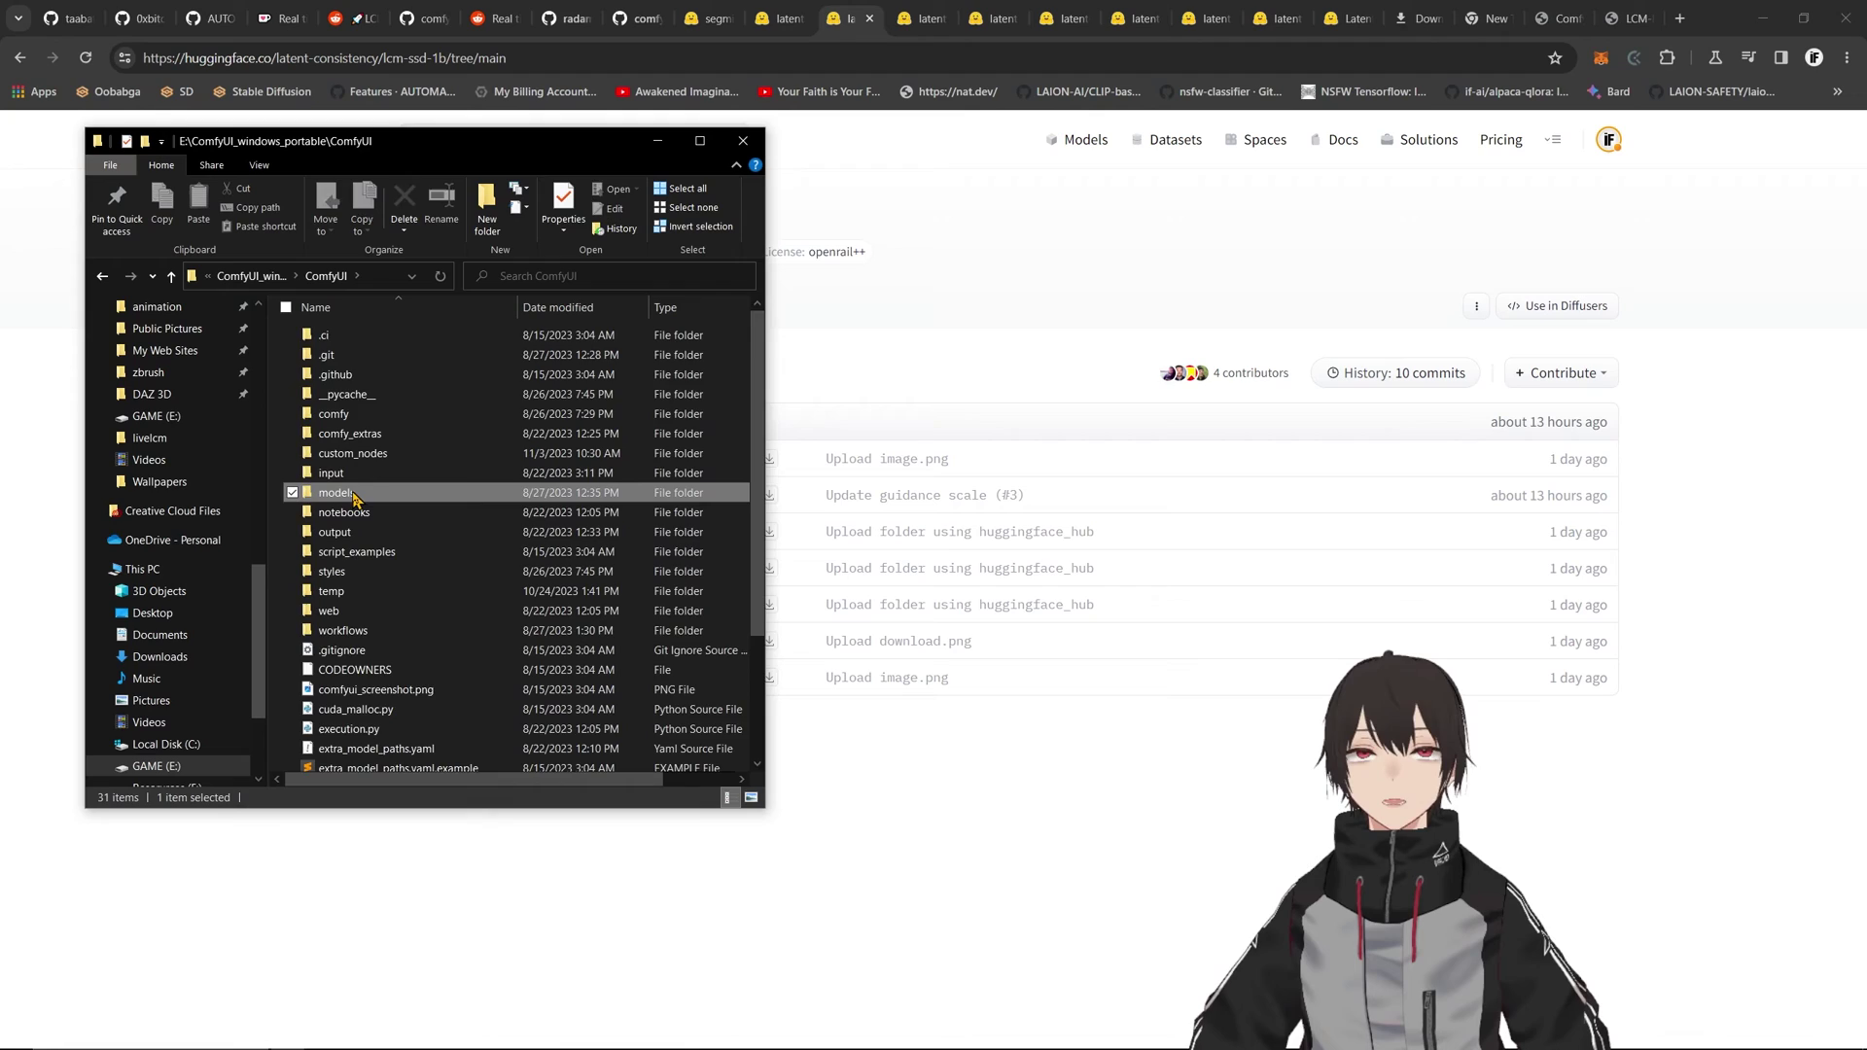
{"action": "double_click", "coordinate": [336, 492]}
{"action": "scroll", "coordinate": [360, 583], "scroll_direction": "down", "scroll_amount": 1}
{"action": "scroll", "coordinate": [362, 604], "scroll_direction": "down", "scroll_amount": 1}
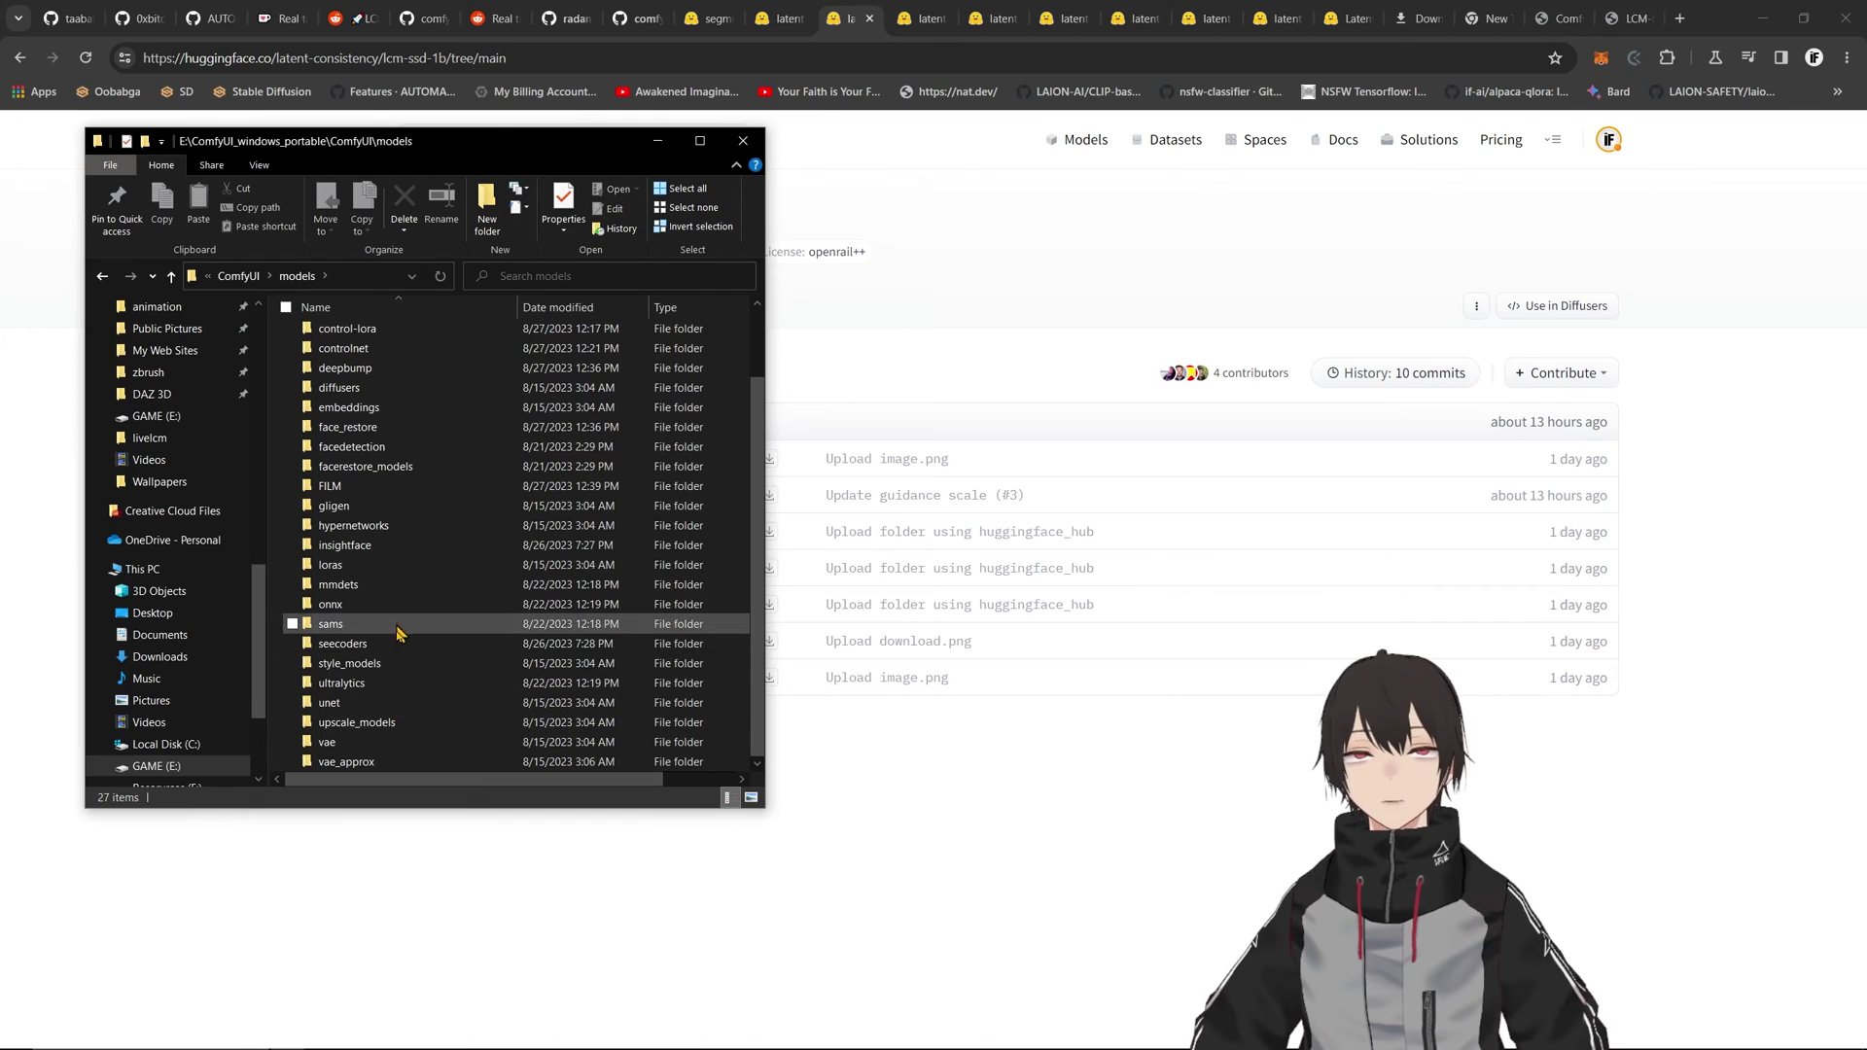
{"action": "scroll", "coordinate": [375, 467], "scroll_direction": "up", "scroll_amount": 2}
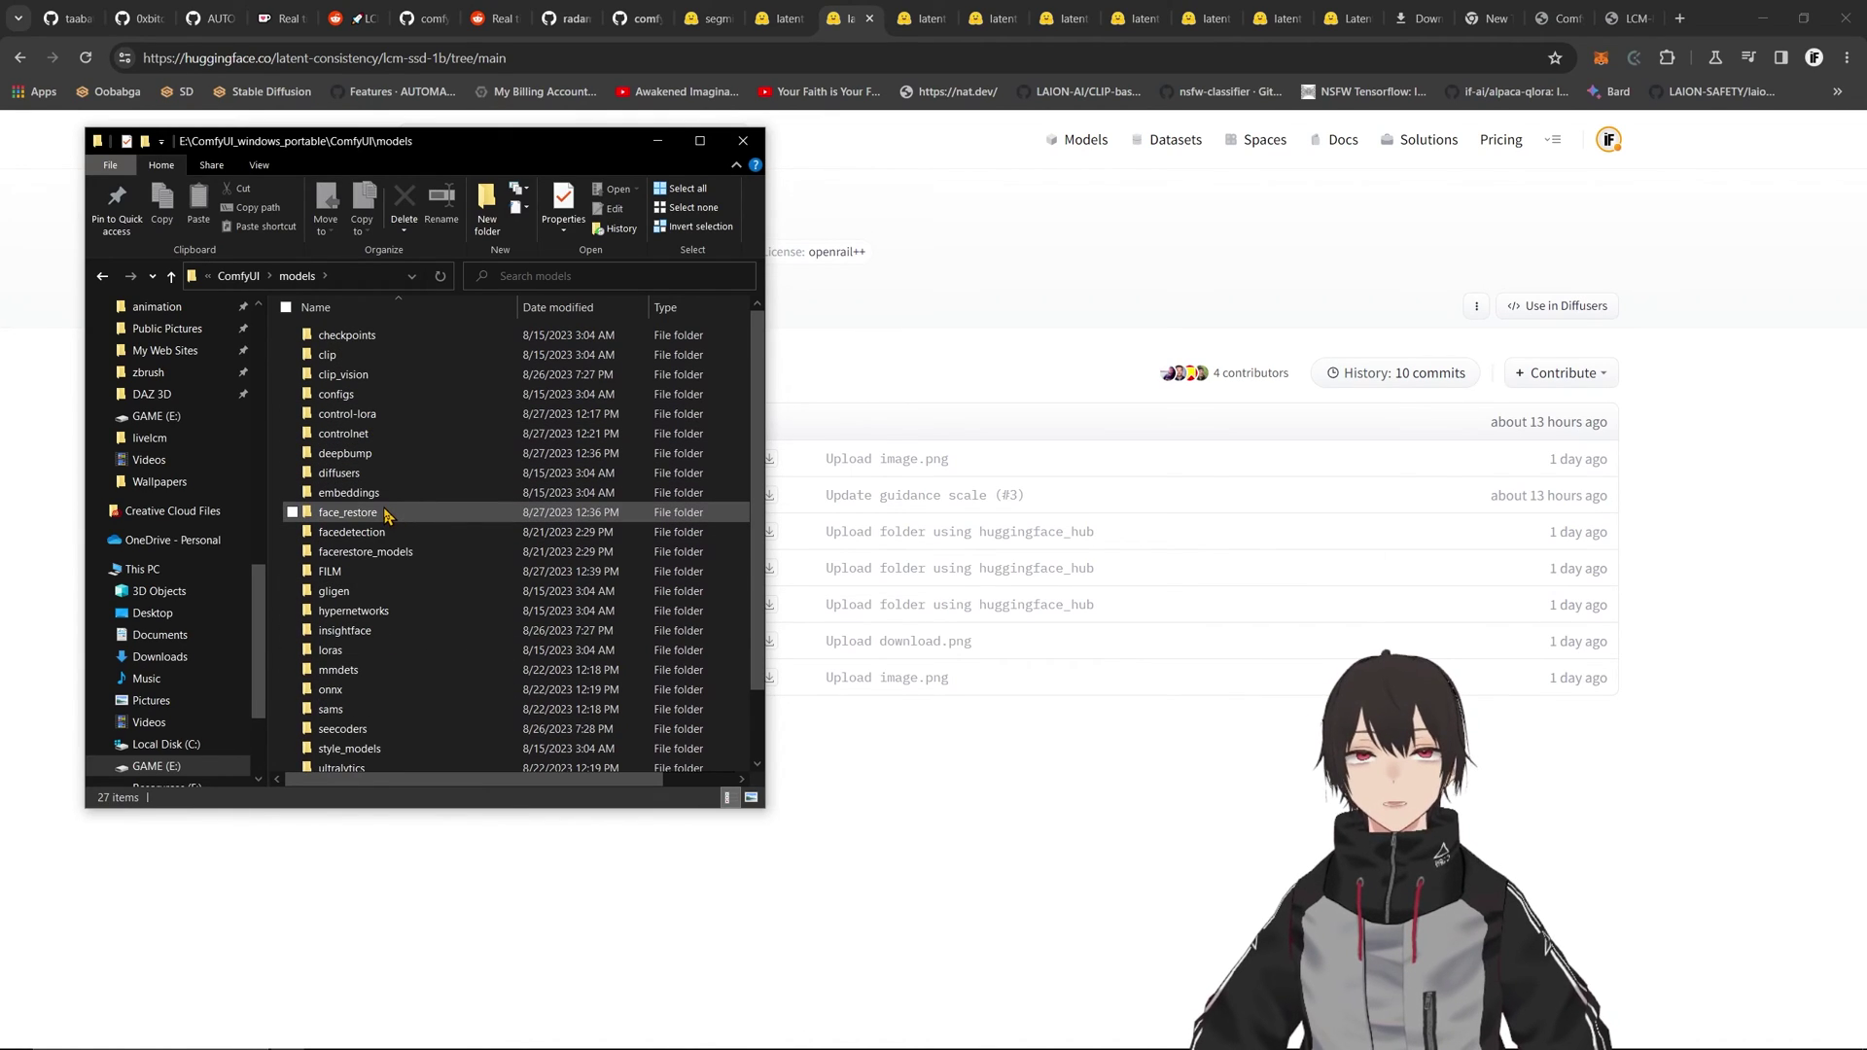
{"action": "double_click", "coordinate": [377, 336]}
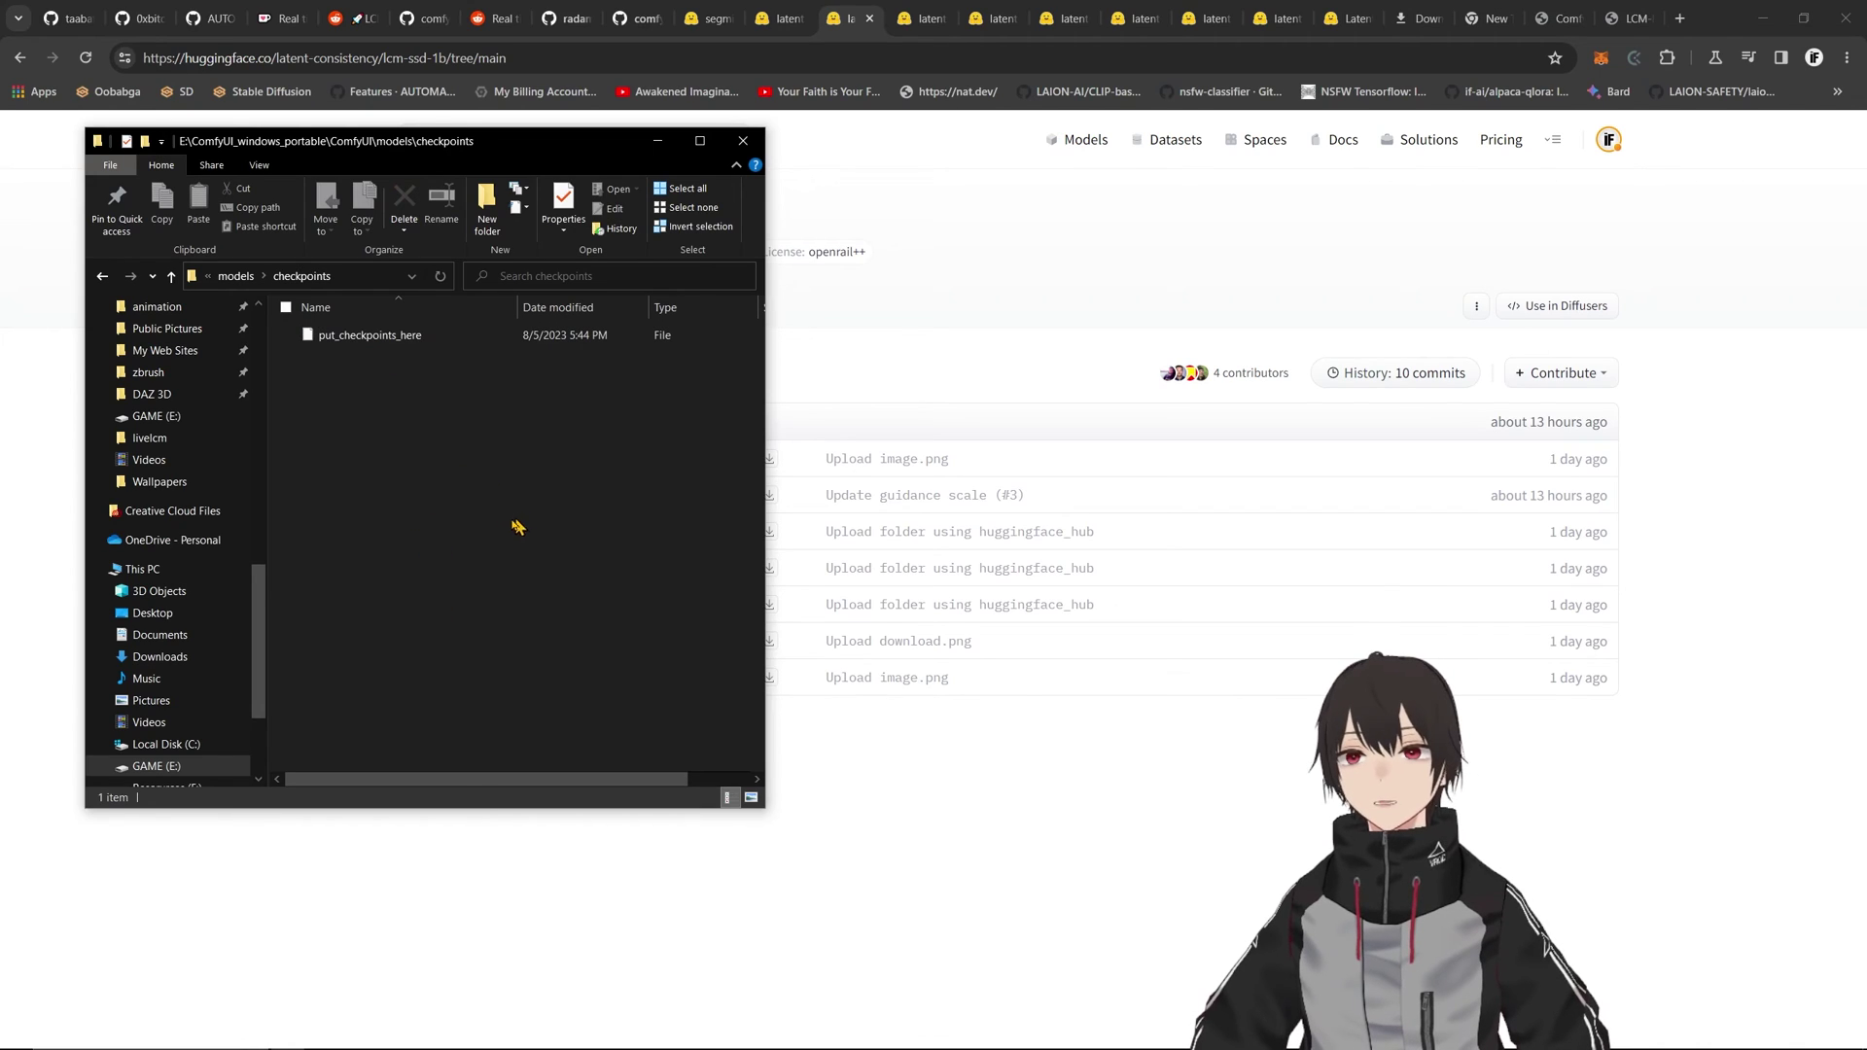
- Open the loras folder, check the lcm-lora-ssd-1b page, then return to the ComfyUI folder
{"action": "left_click", "coordinate": [235, 276]}
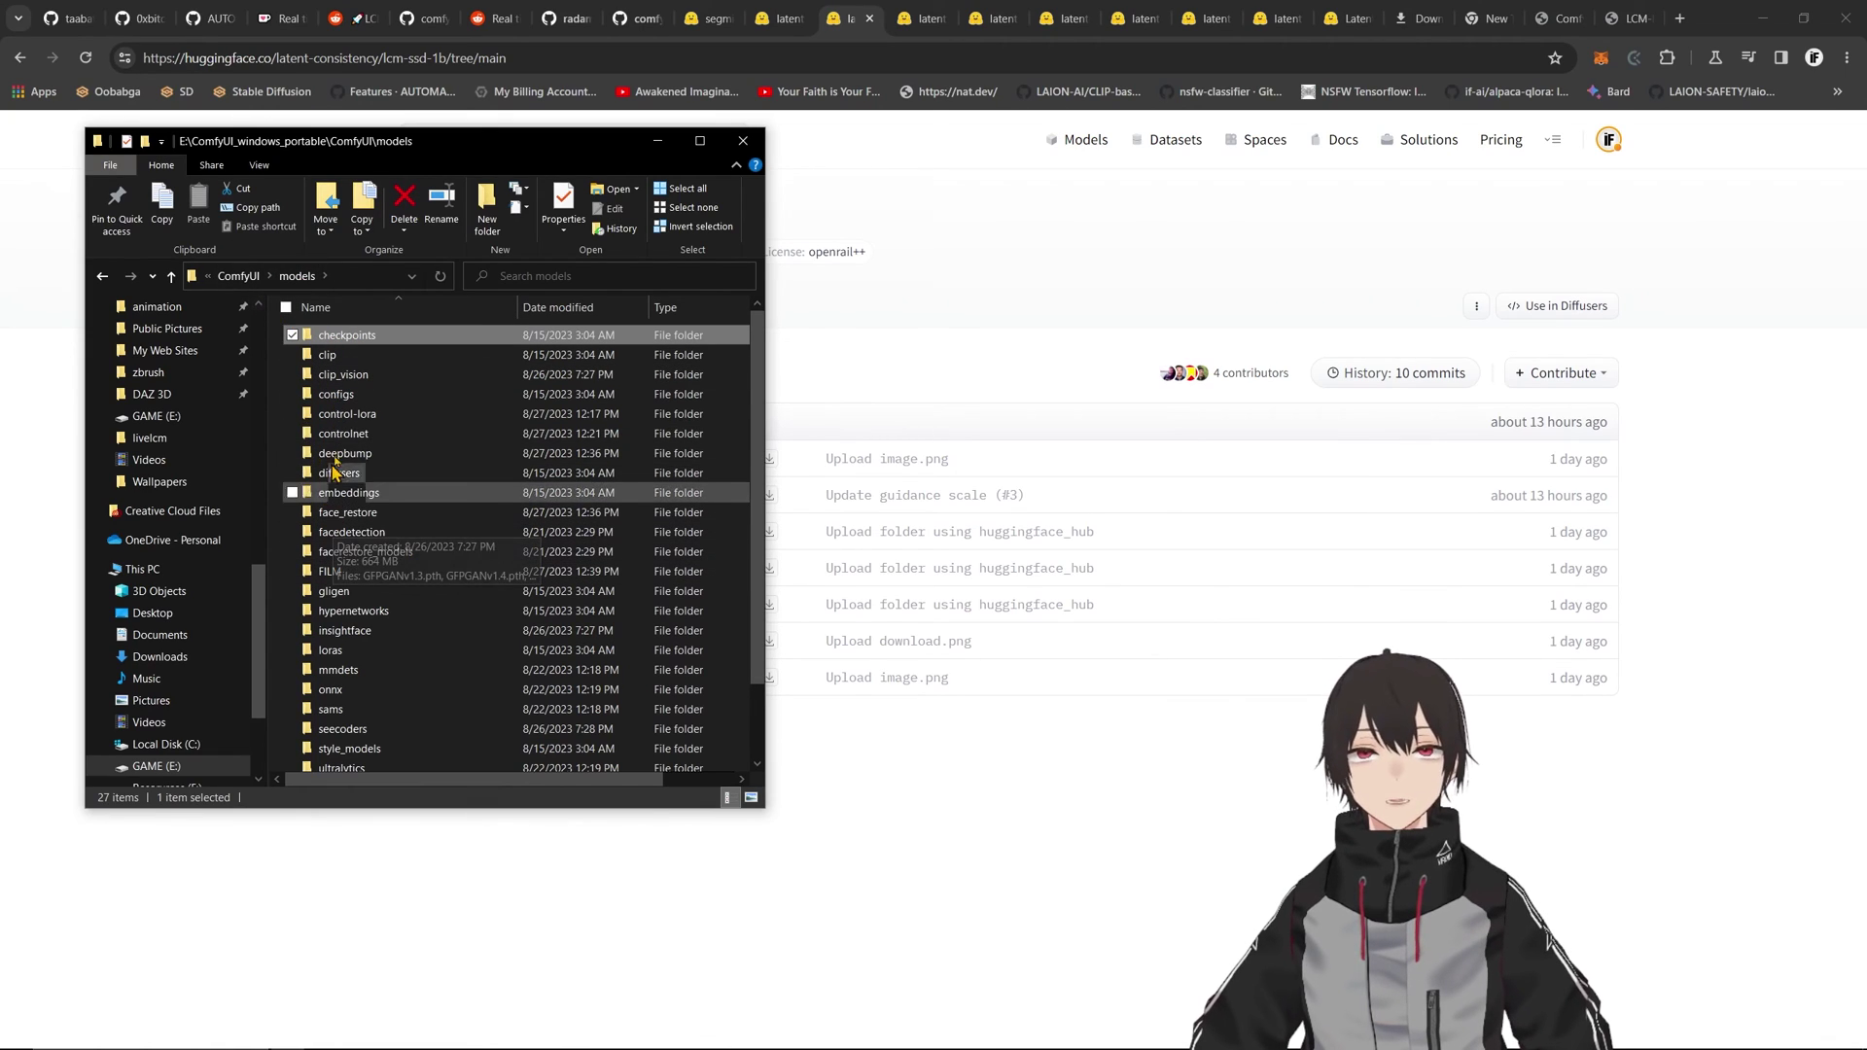
{"action": "double_click", "coordinate": [350, 651]}
{"action": "left_click", "coordinate": [927, 18]}
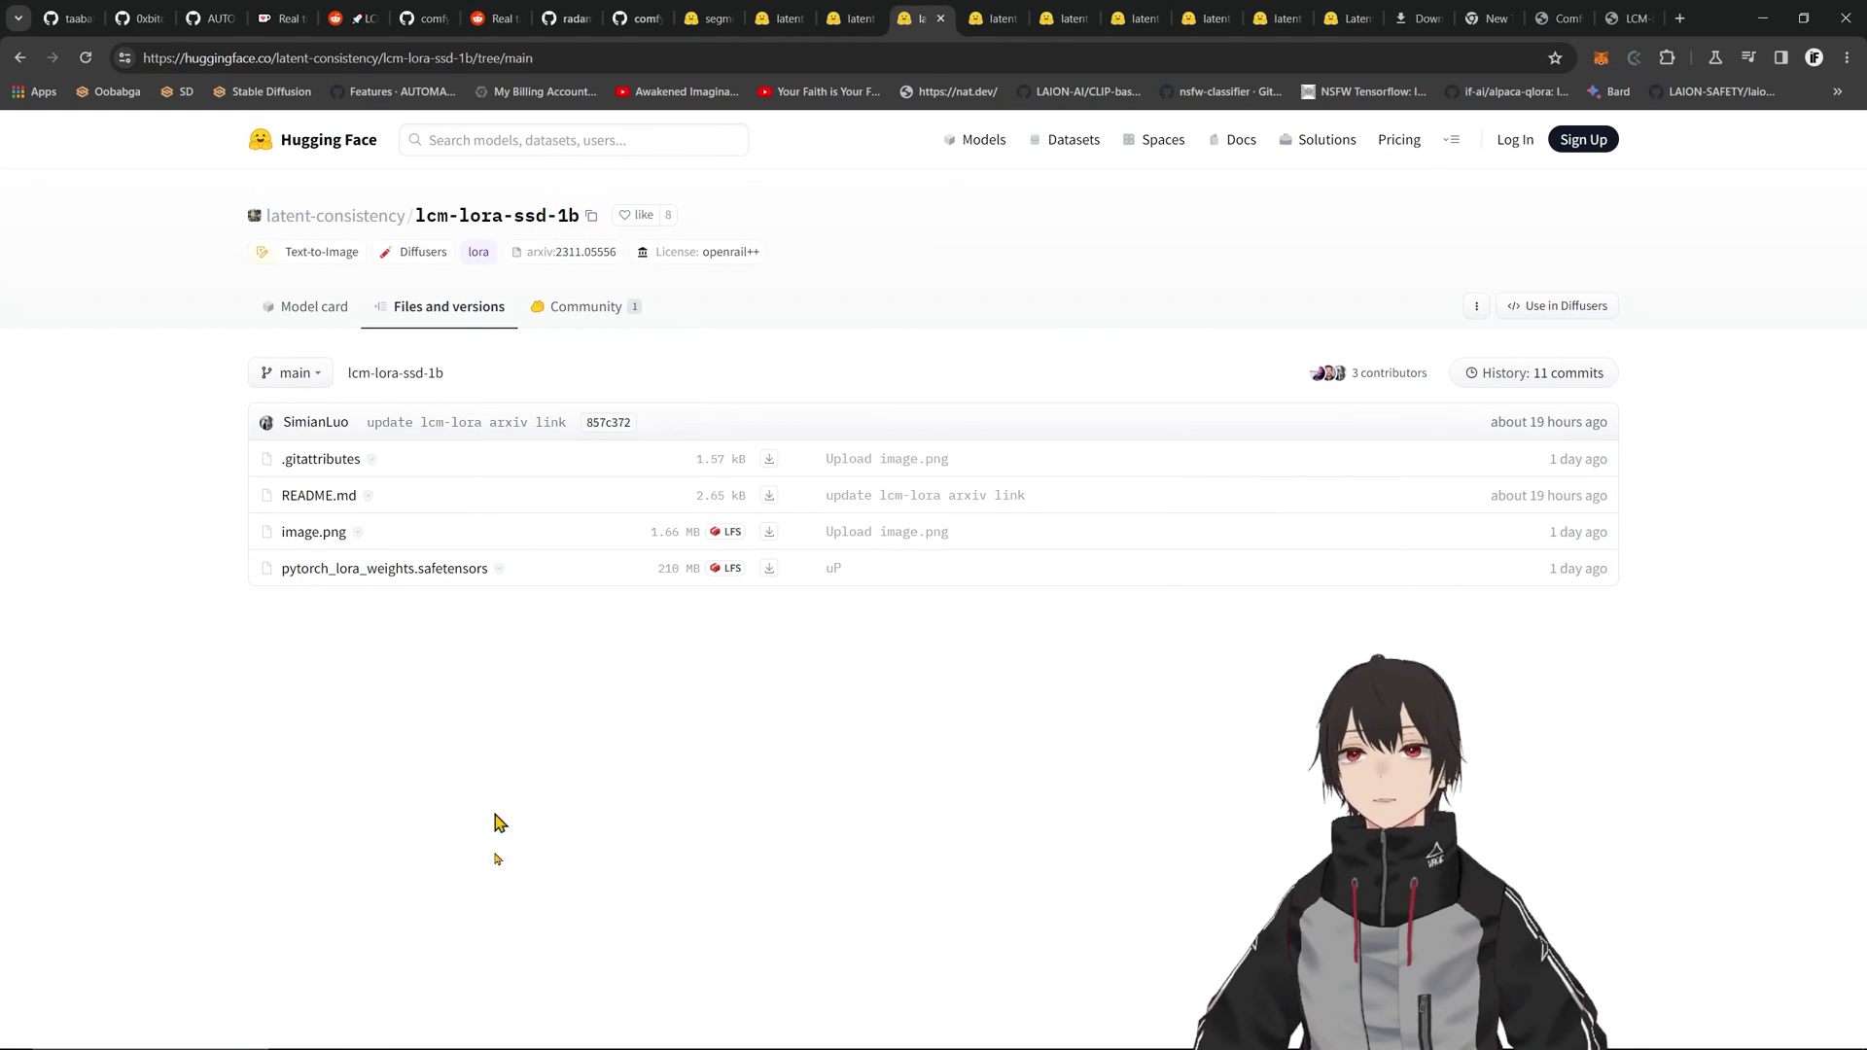
{"action": "left_click", "coordinate": [288, 1037]}
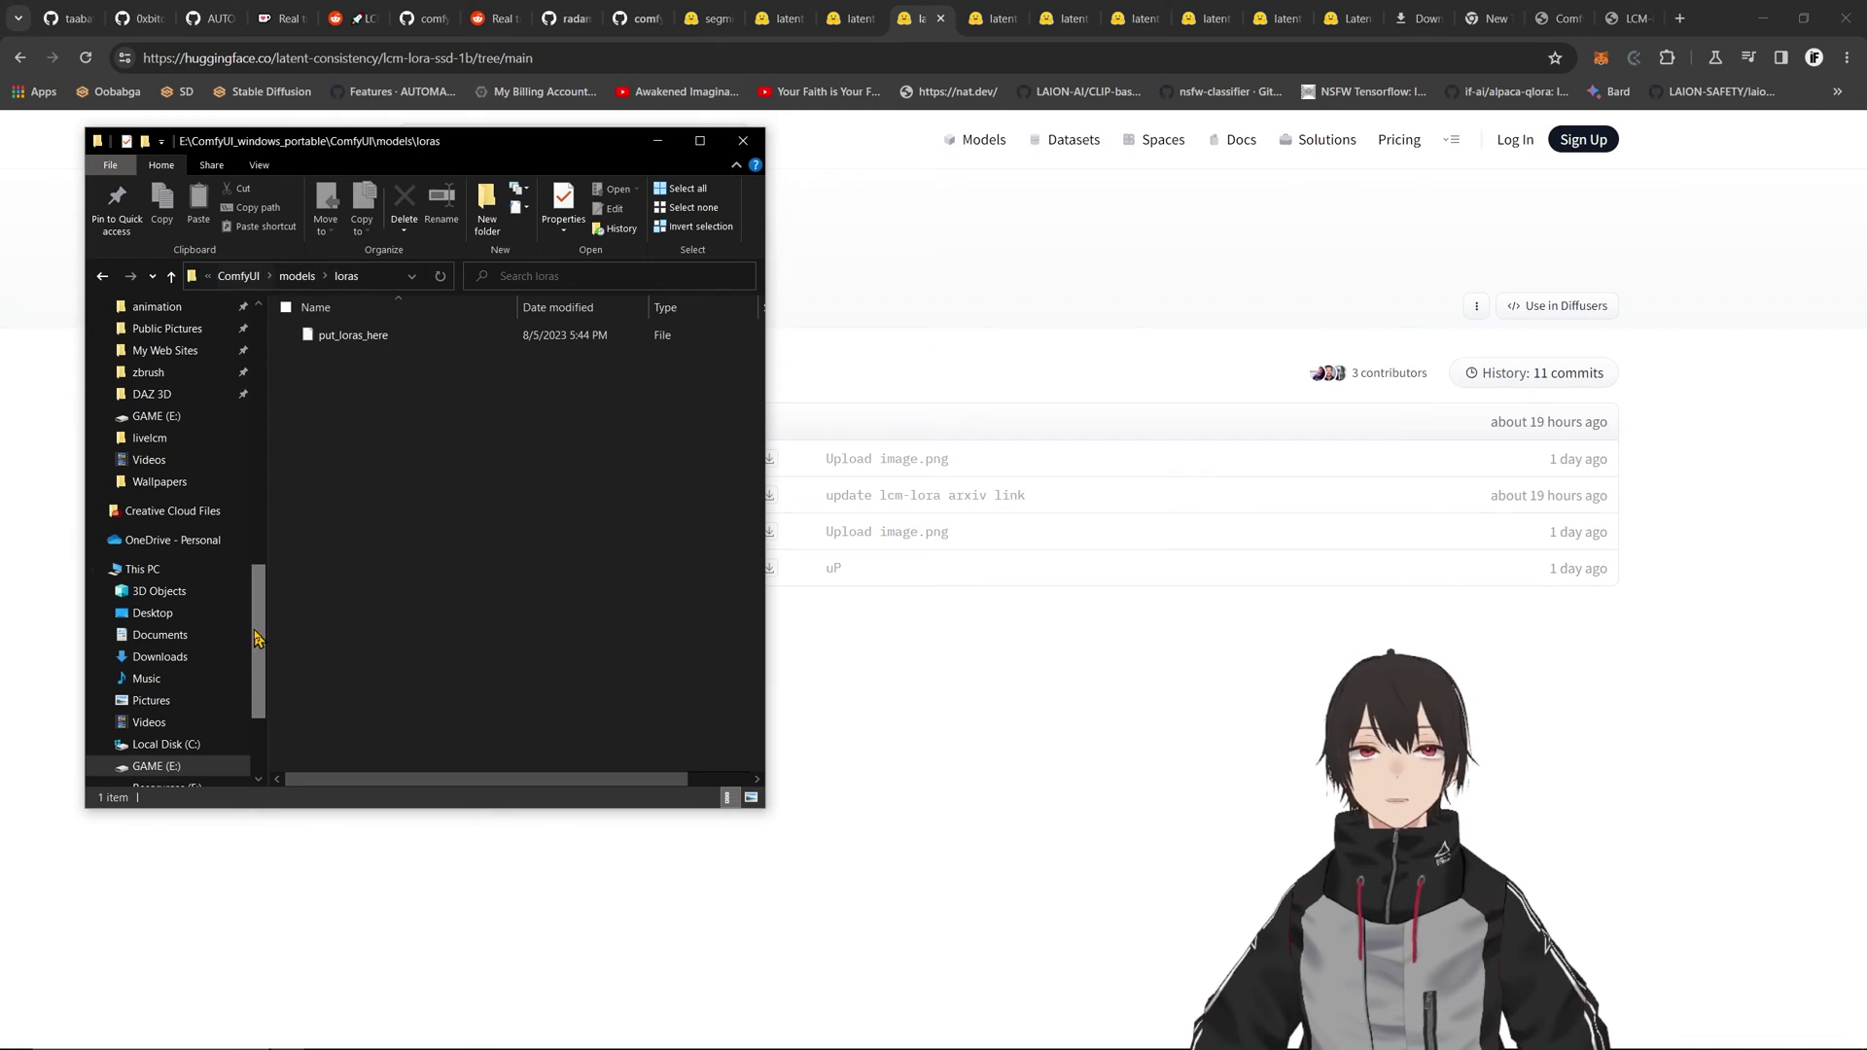
{"action": "left_click_drag", "start_coordinate": [258, 642], "coordinate": [255, 370]}
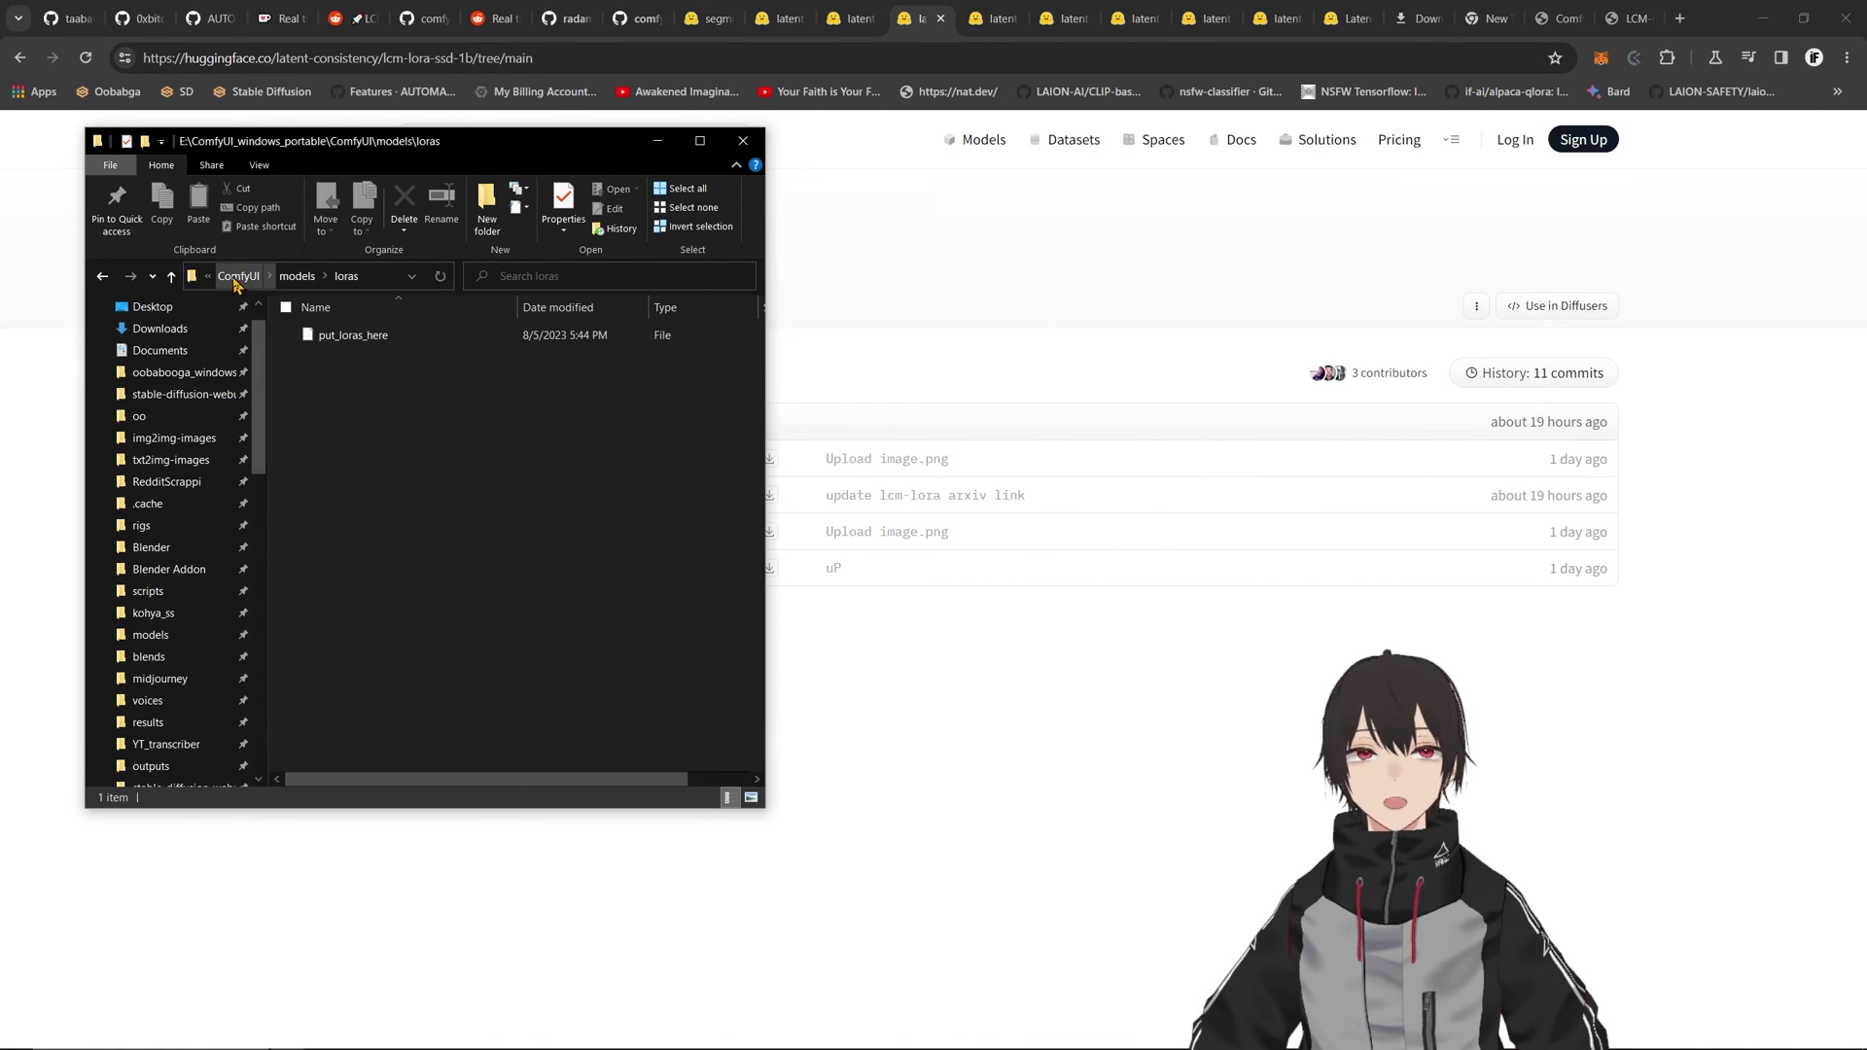
{"action": "left_click", "coordinate": [228, 277]}
{"action": "scroll", "coordinate": [210, 496], "scroll_direction": "down", "scroll_amount": 10}
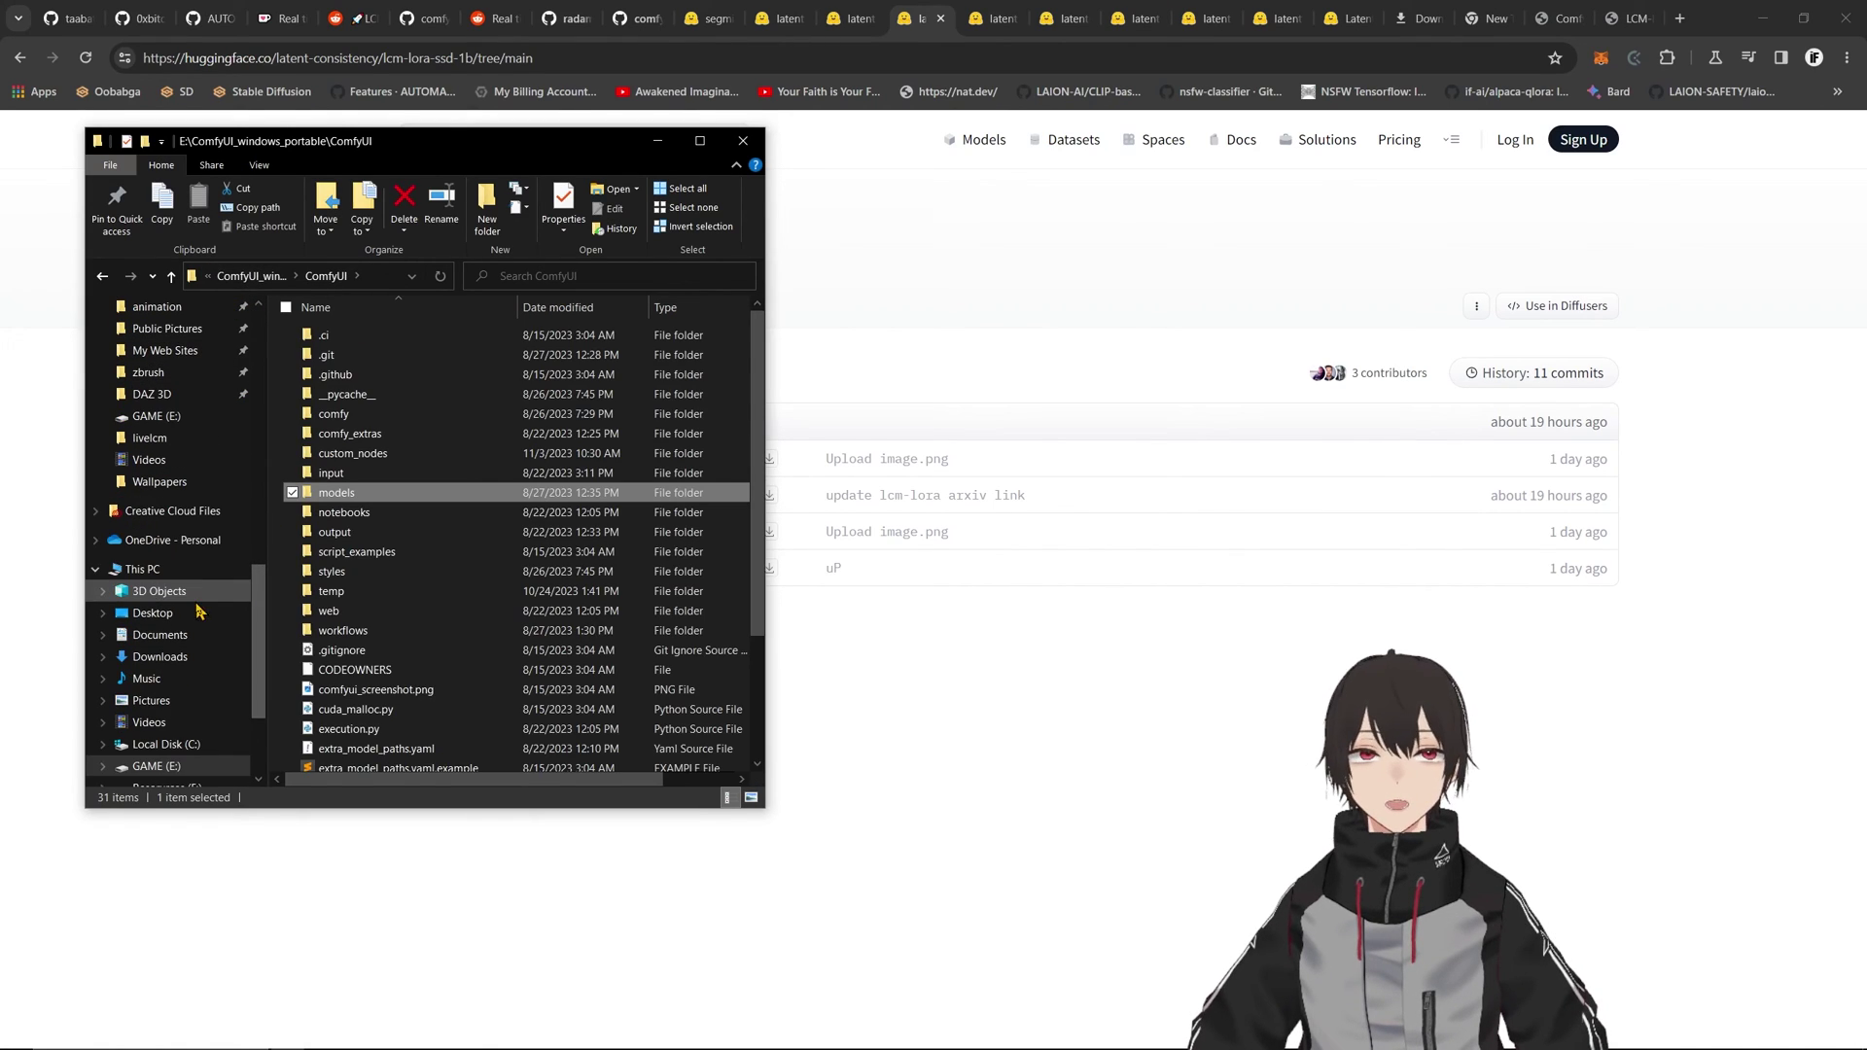
- Browse the WSL impactframes home into automatic > models > Lora
{"action": "scroll", "coordinate": [210, 496], "scroll_direction": "up", "scroll_amount": 3}
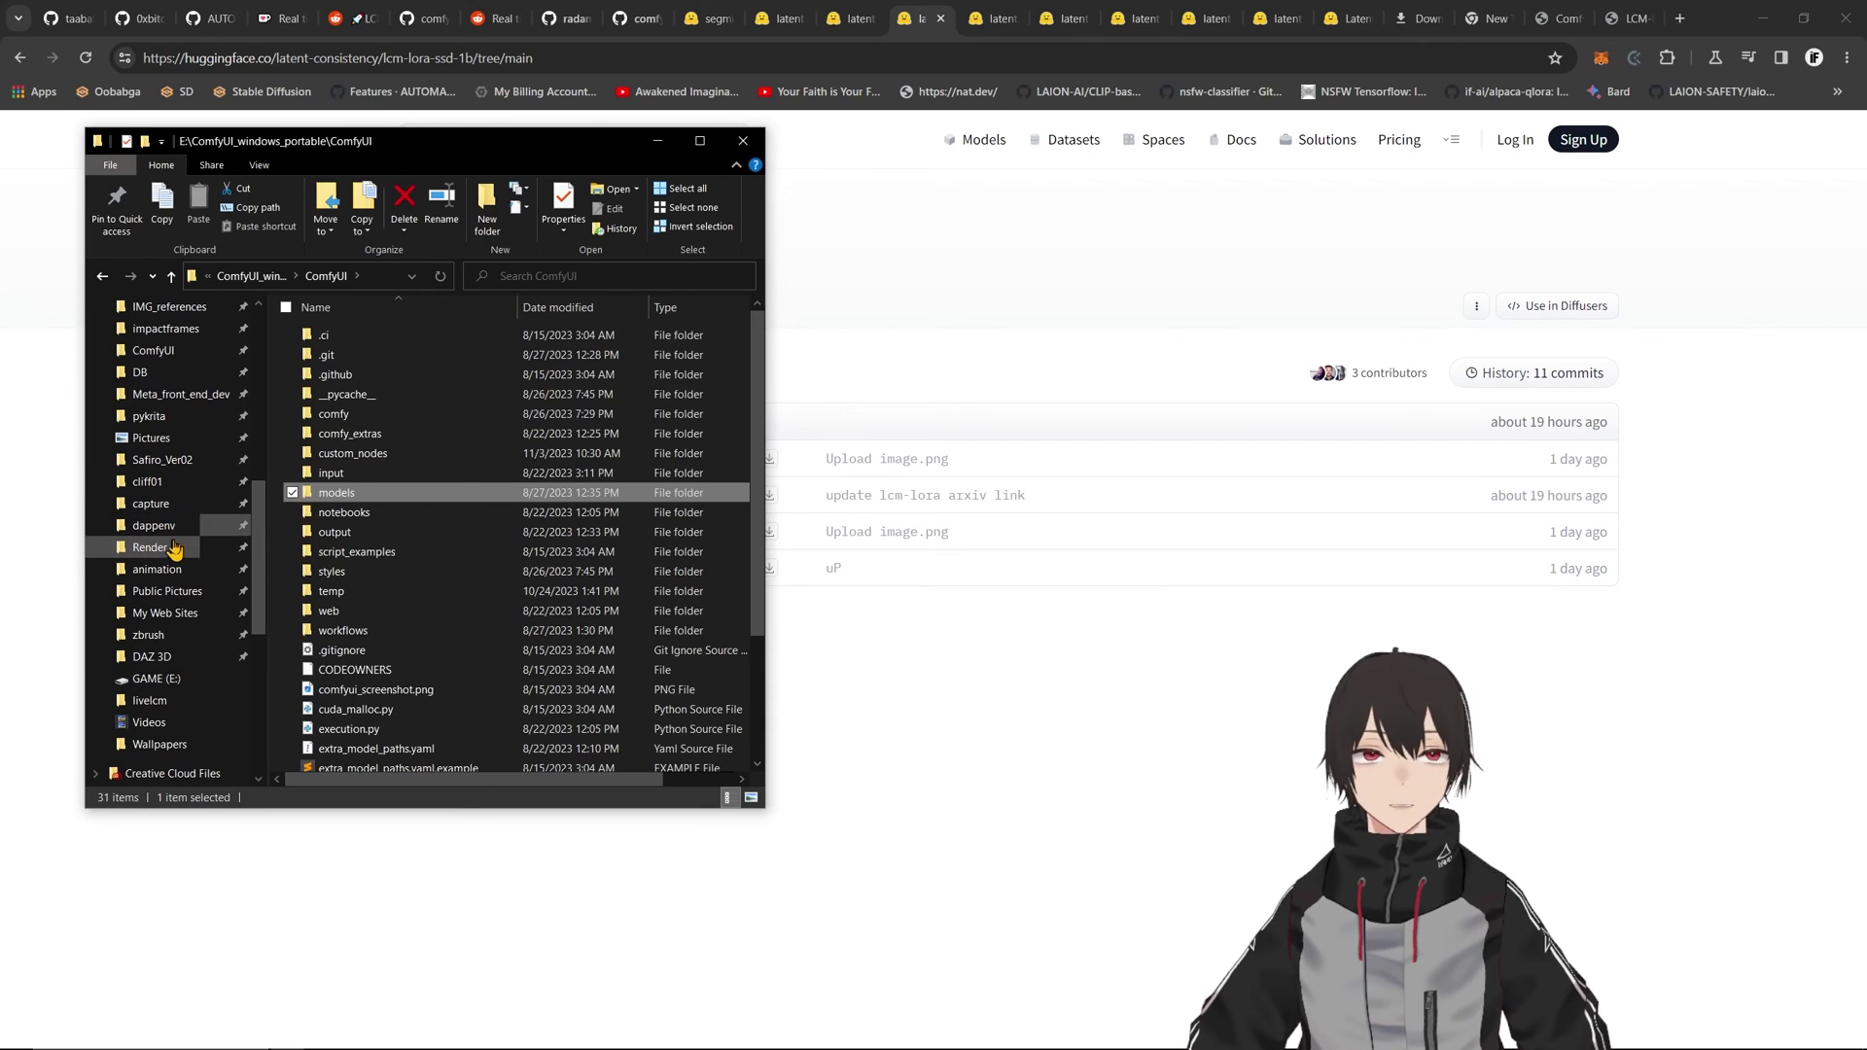
{"action": "left_click", "coordinate": [167, 330]}
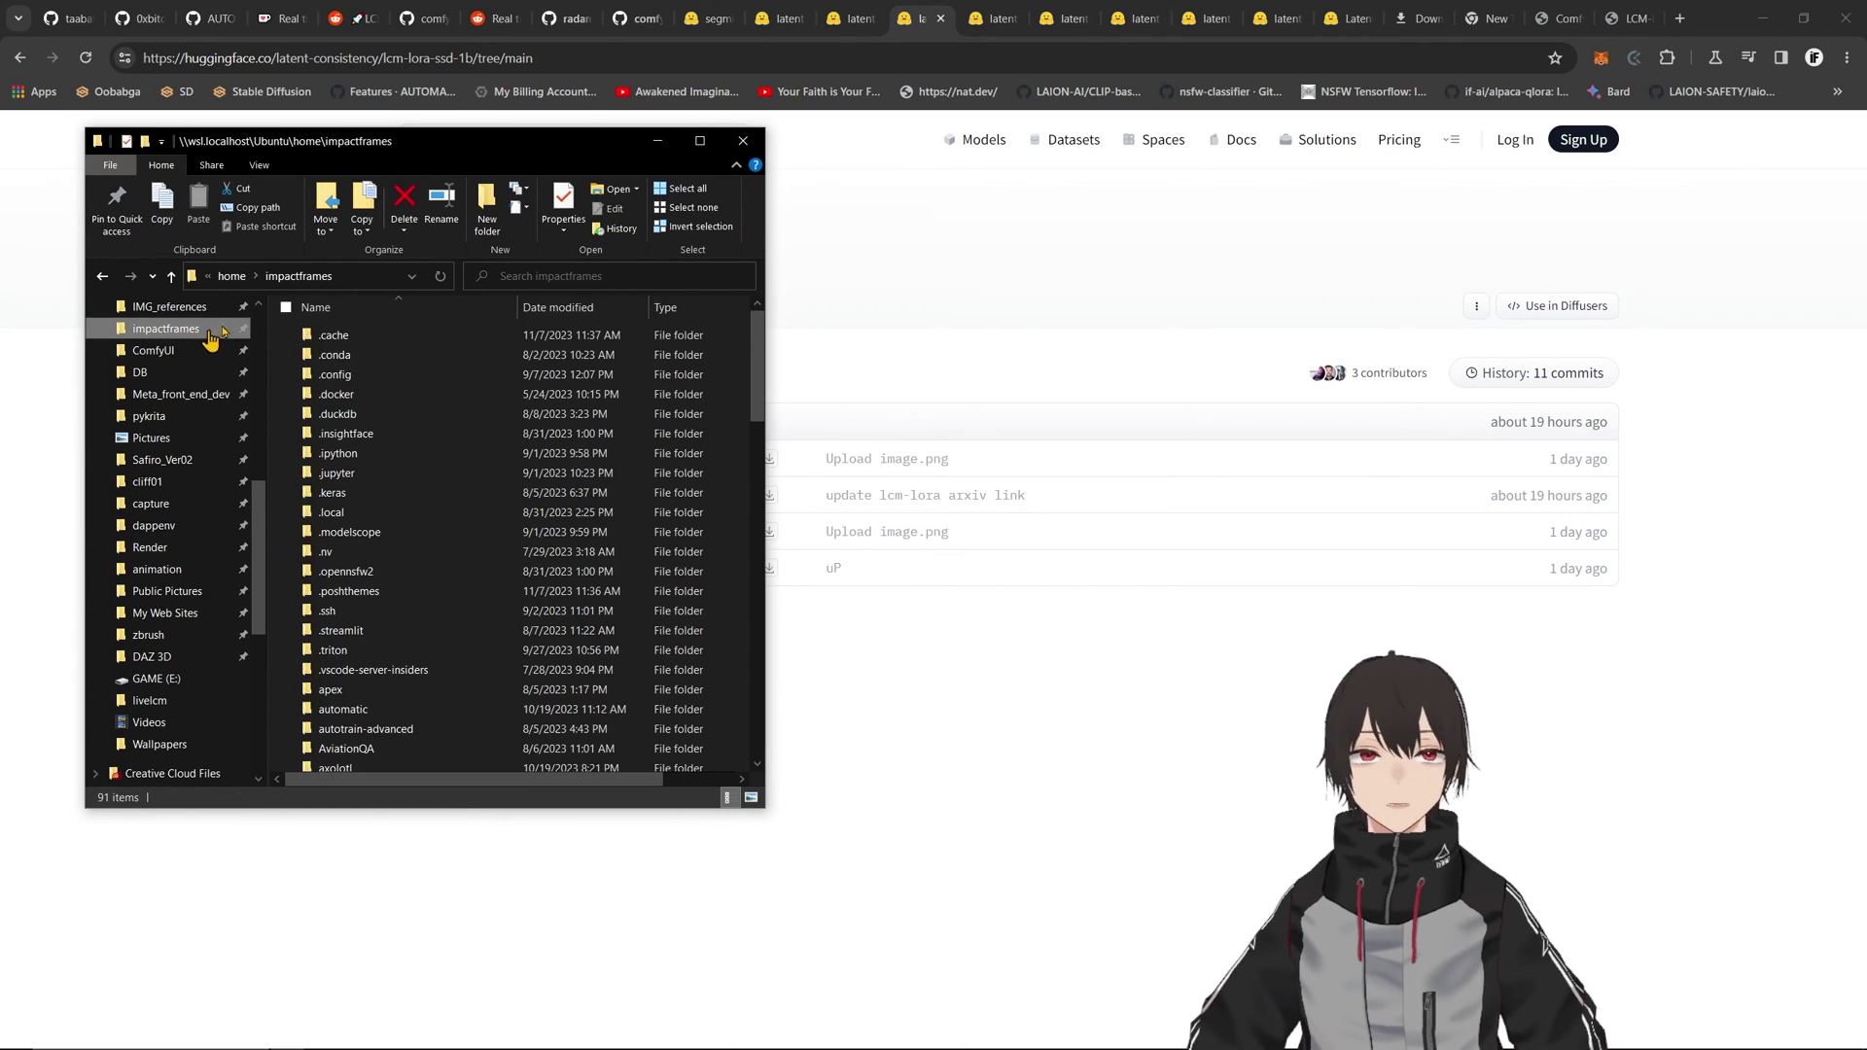
{"action": "scroll", "coordinate": [368, 583], "scroll_direction": "down", "scroll_amount": 3}
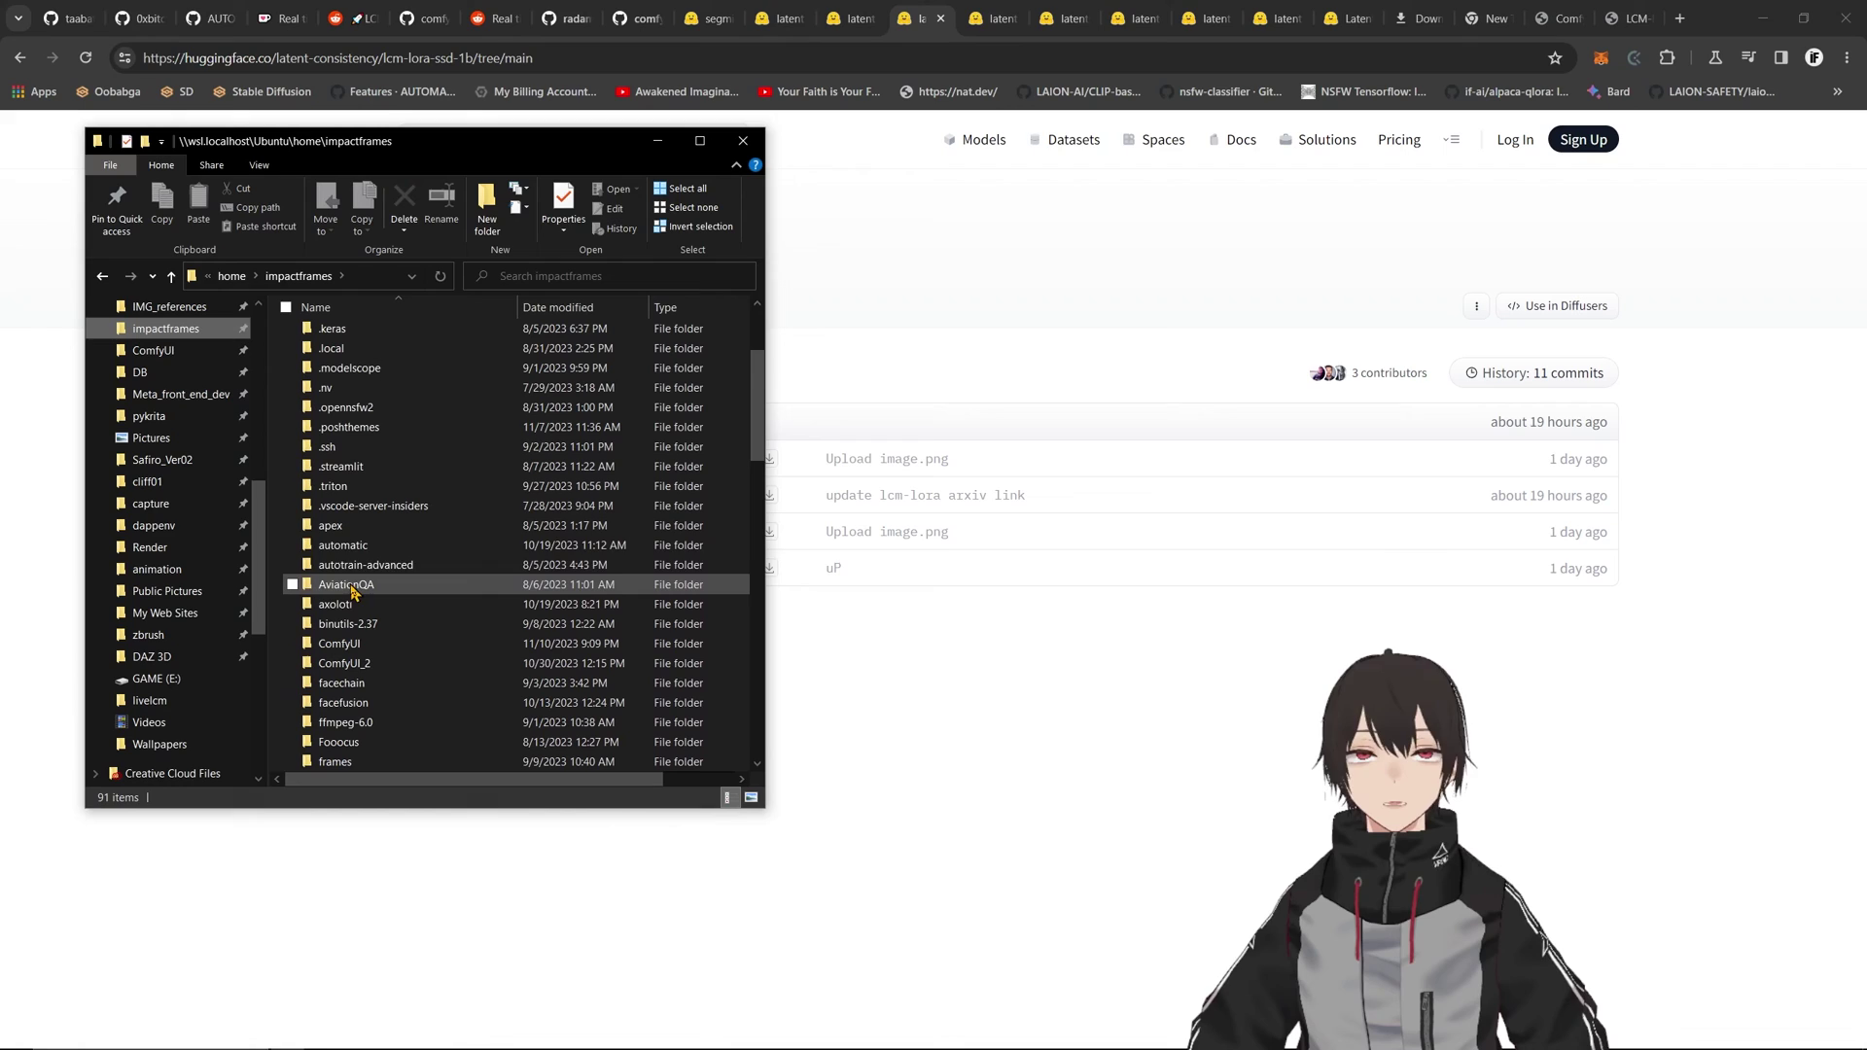
{"action": "double_click", "coordinate": [343, 546]}
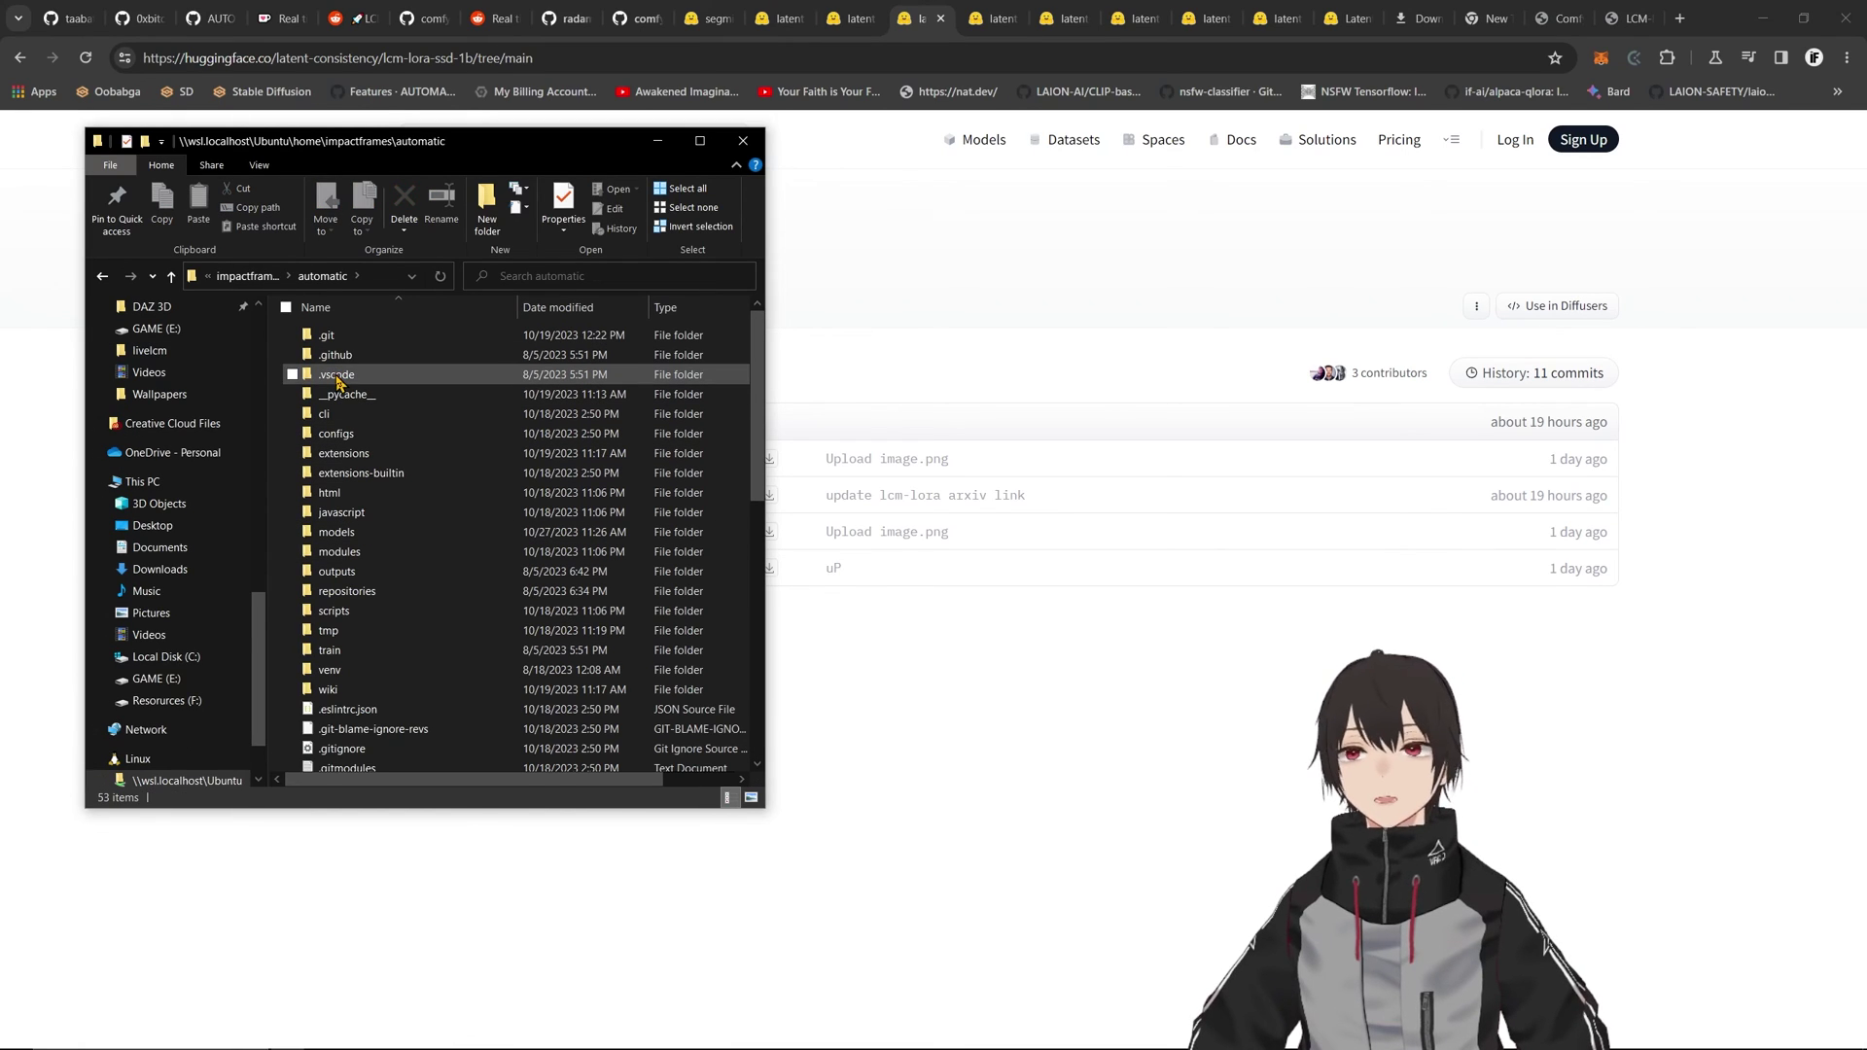
{"action": "left_click", "coordinate": [370, 534]}
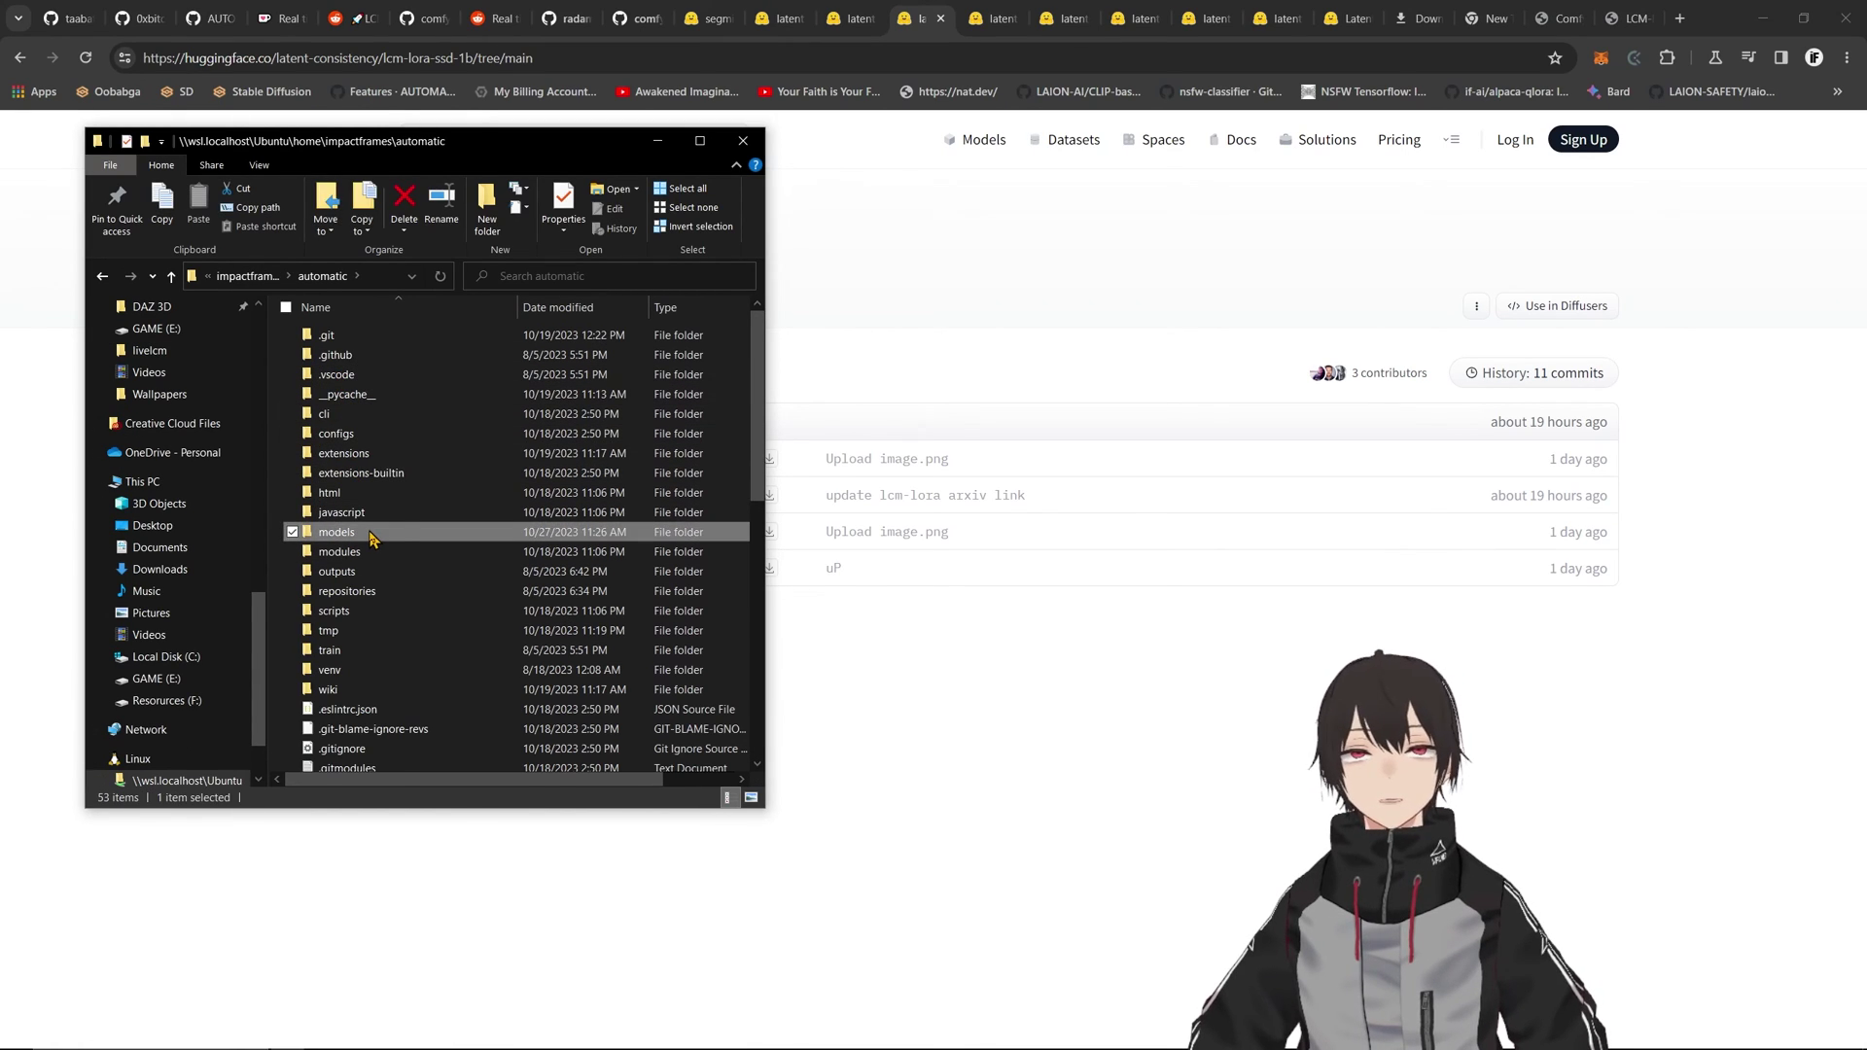
{"action": "double_click", "coordinate": [370, 535]}
{"action": "scroll", "coordinate": [367, 707], "scroll_direction": "down", "scroll_amount": 2}
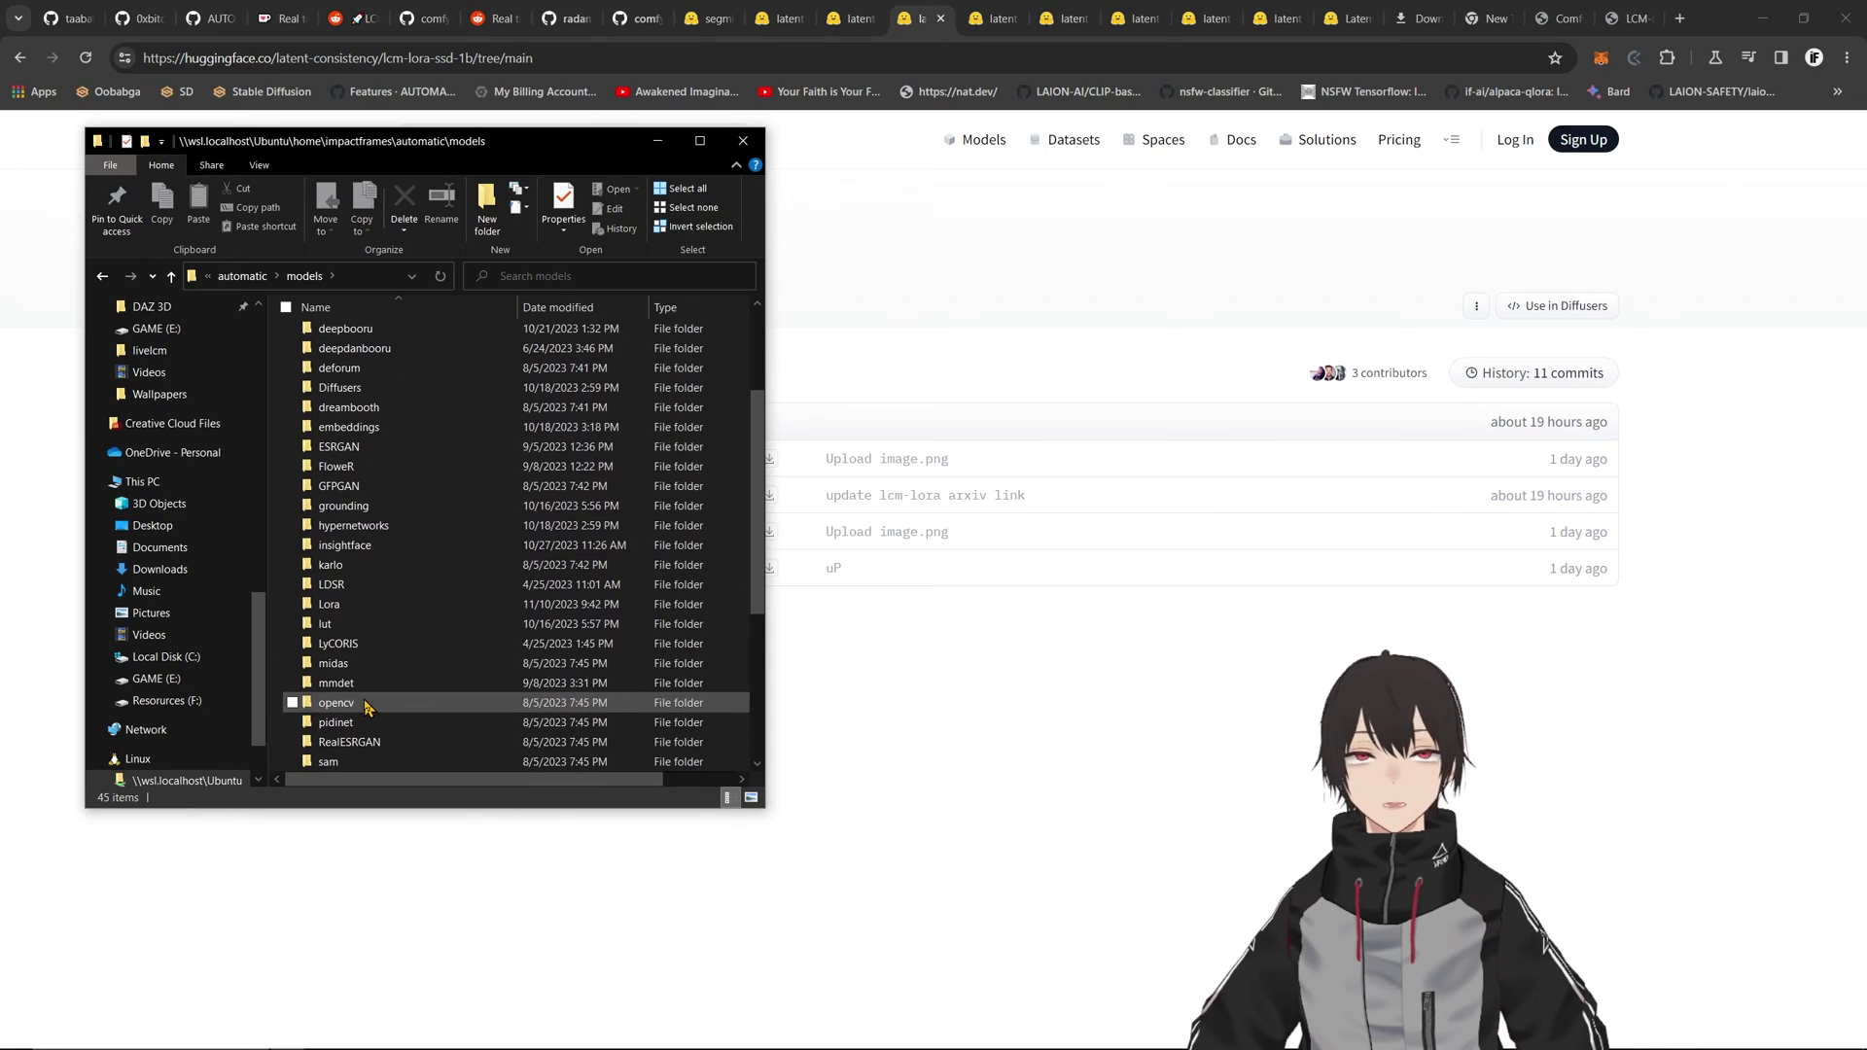
{"action": "left_click", "coordinate": [352, 611]}
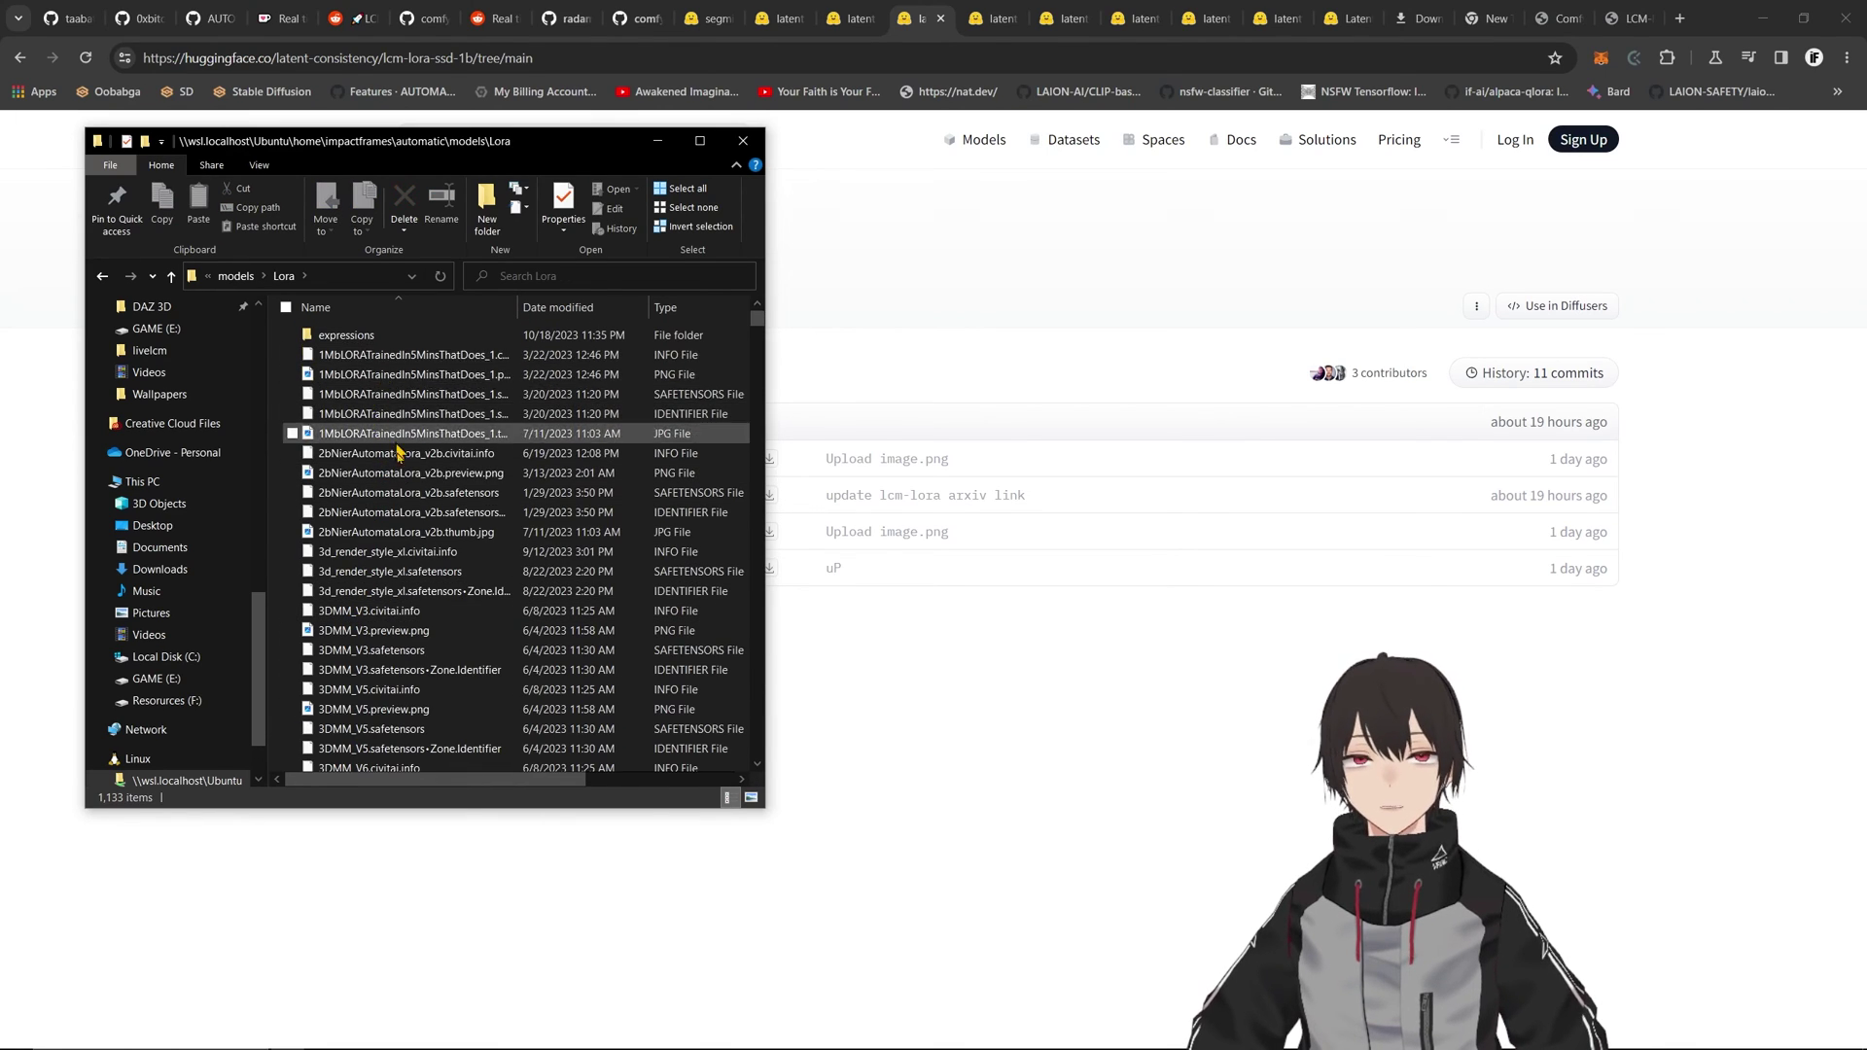
- Open the ComfyUI folder in the WSL home showing extra_model_paths.yaml
{"action": "scroll", "coordinate": [390, 637], "scroll_direction": "down", "scroll_amount": 10}
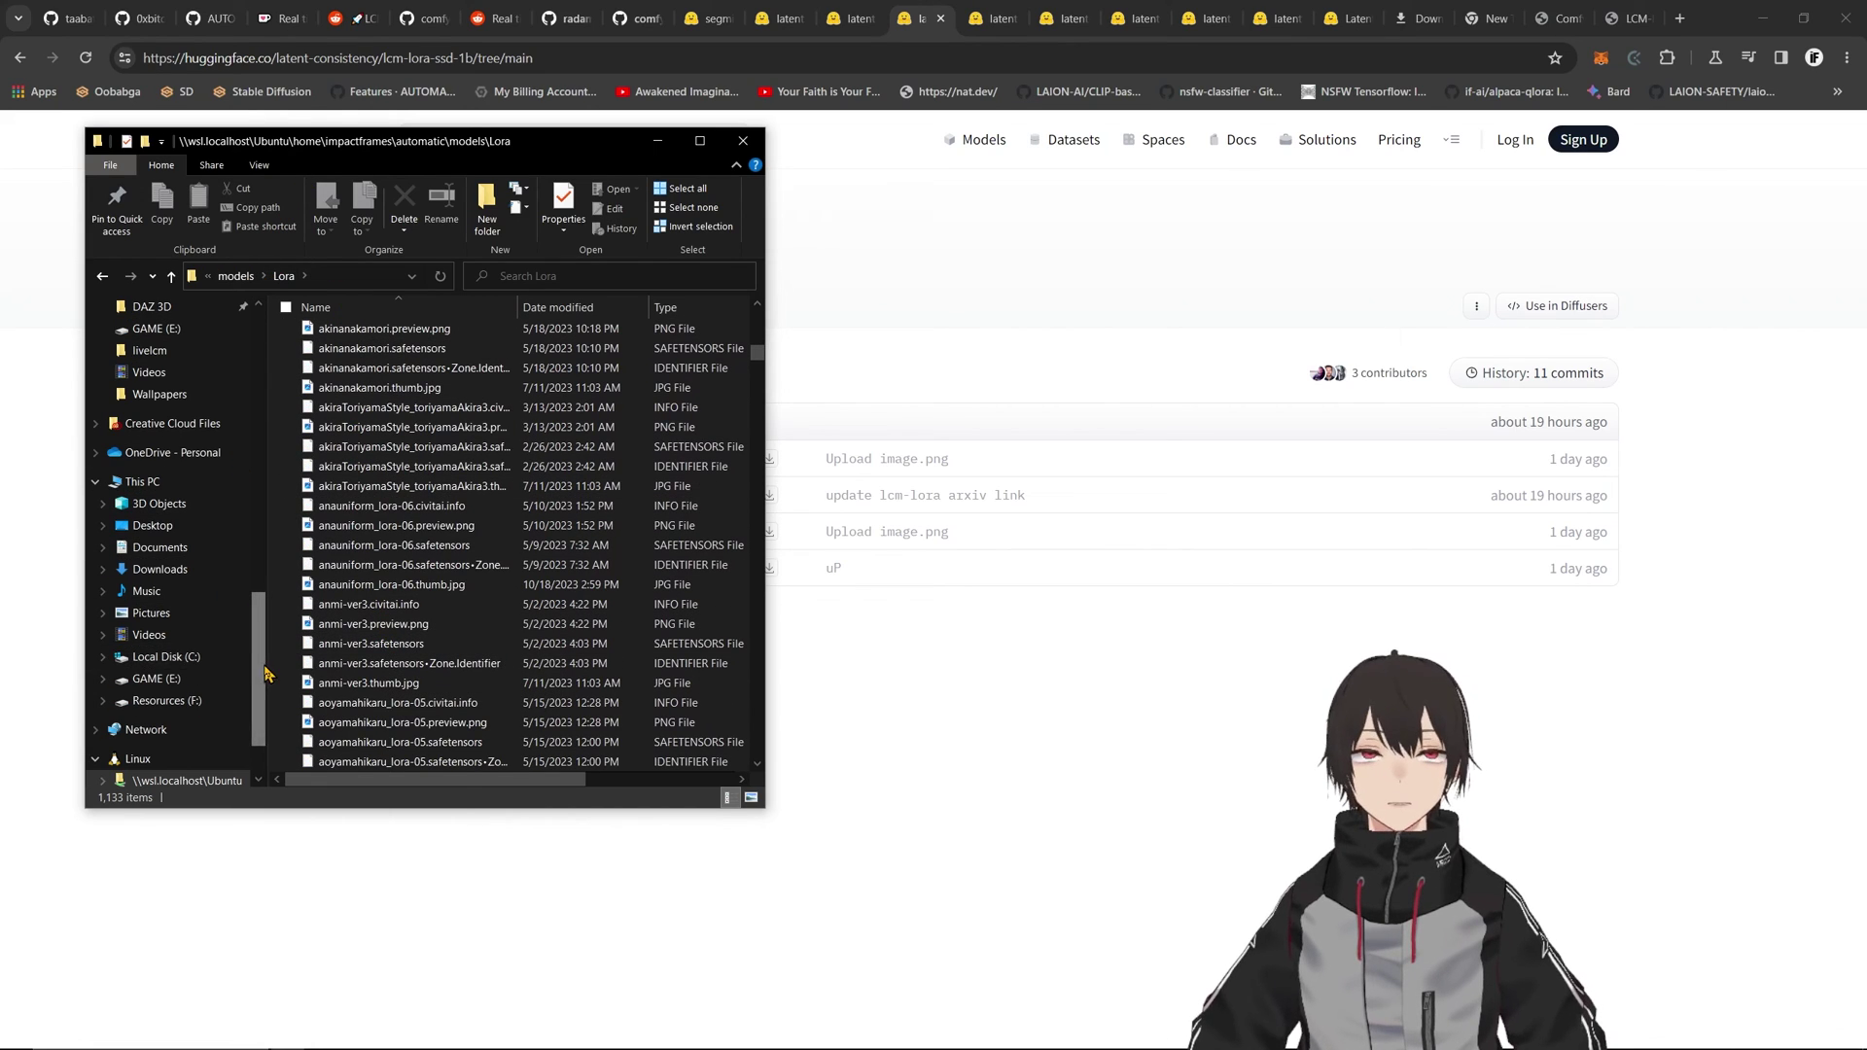
{"action": "left_click_drag", "start_coordinate": [258, 675], "coordinate": [269, 489]}
{"action": "left_click", "coordinate": [153, 569]}
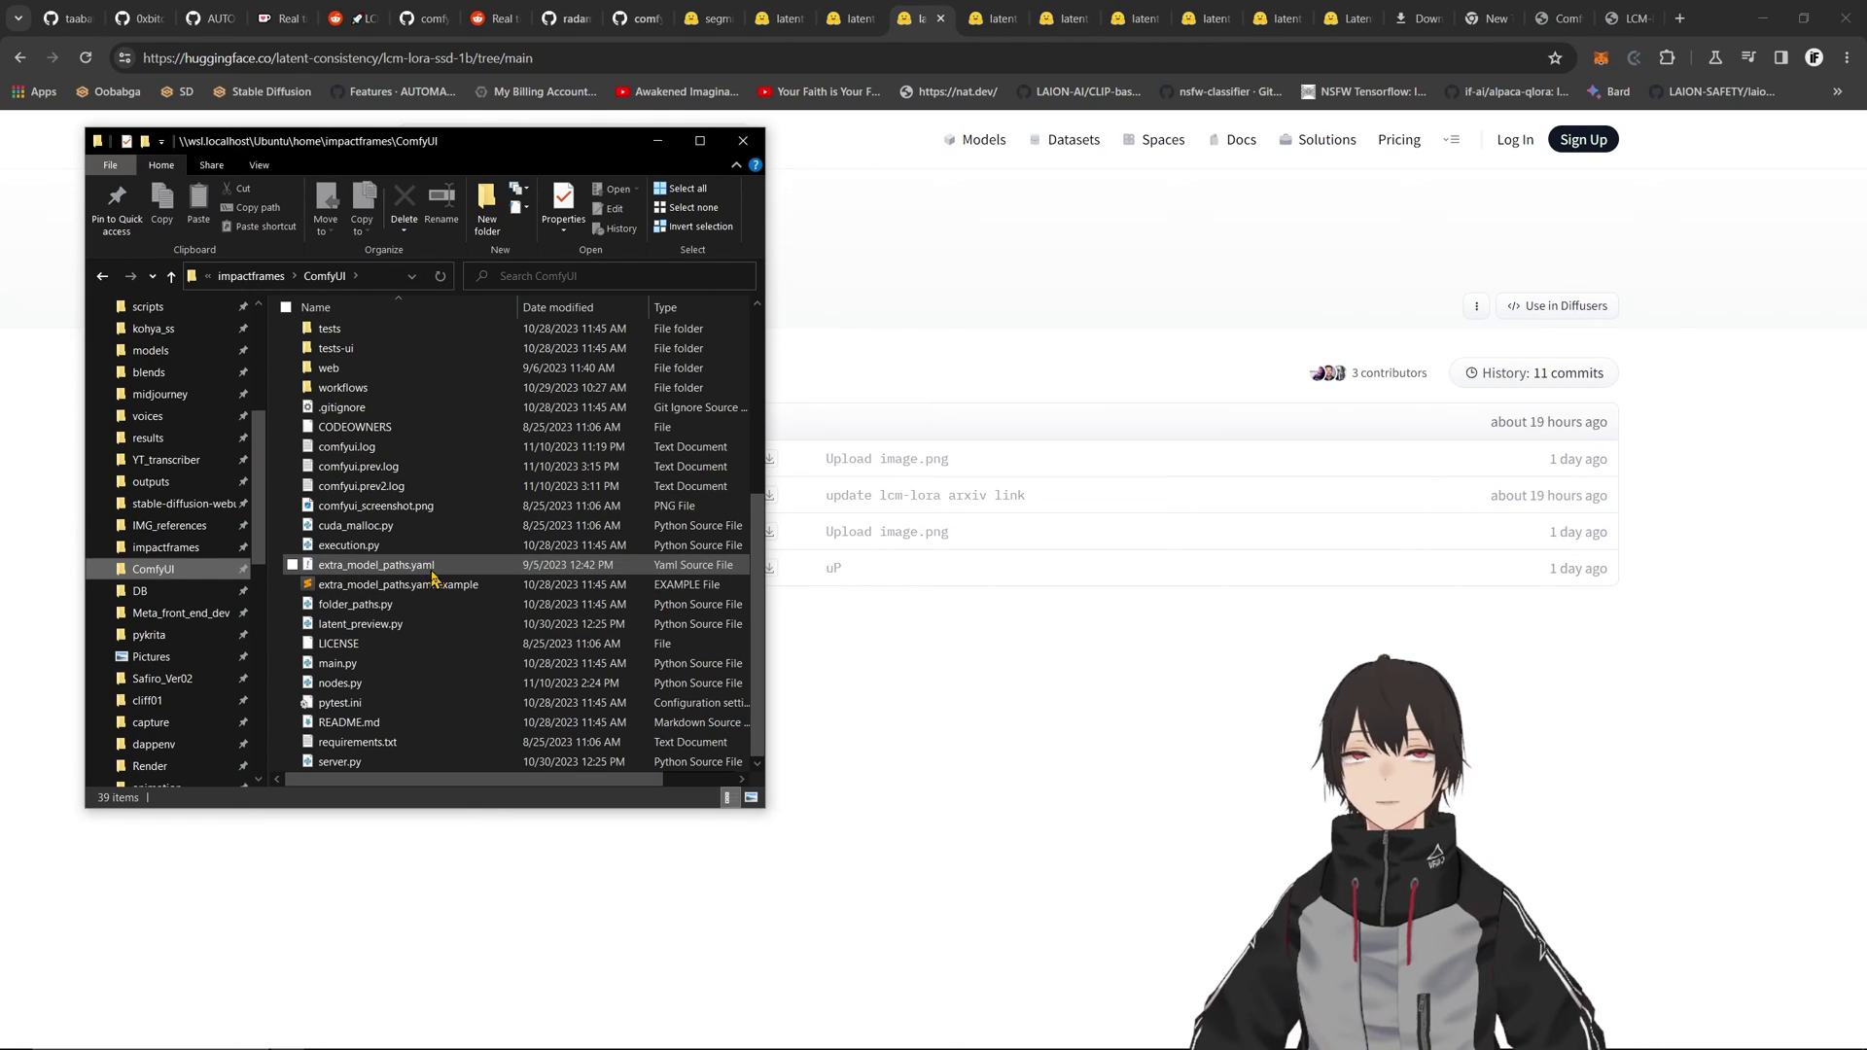
- View extra_model_paths.yaml in VS Code, with a111 base_path /home/impactframes/automatic, then close it
{"action": "double_click", "coordinate": [383, 566]}
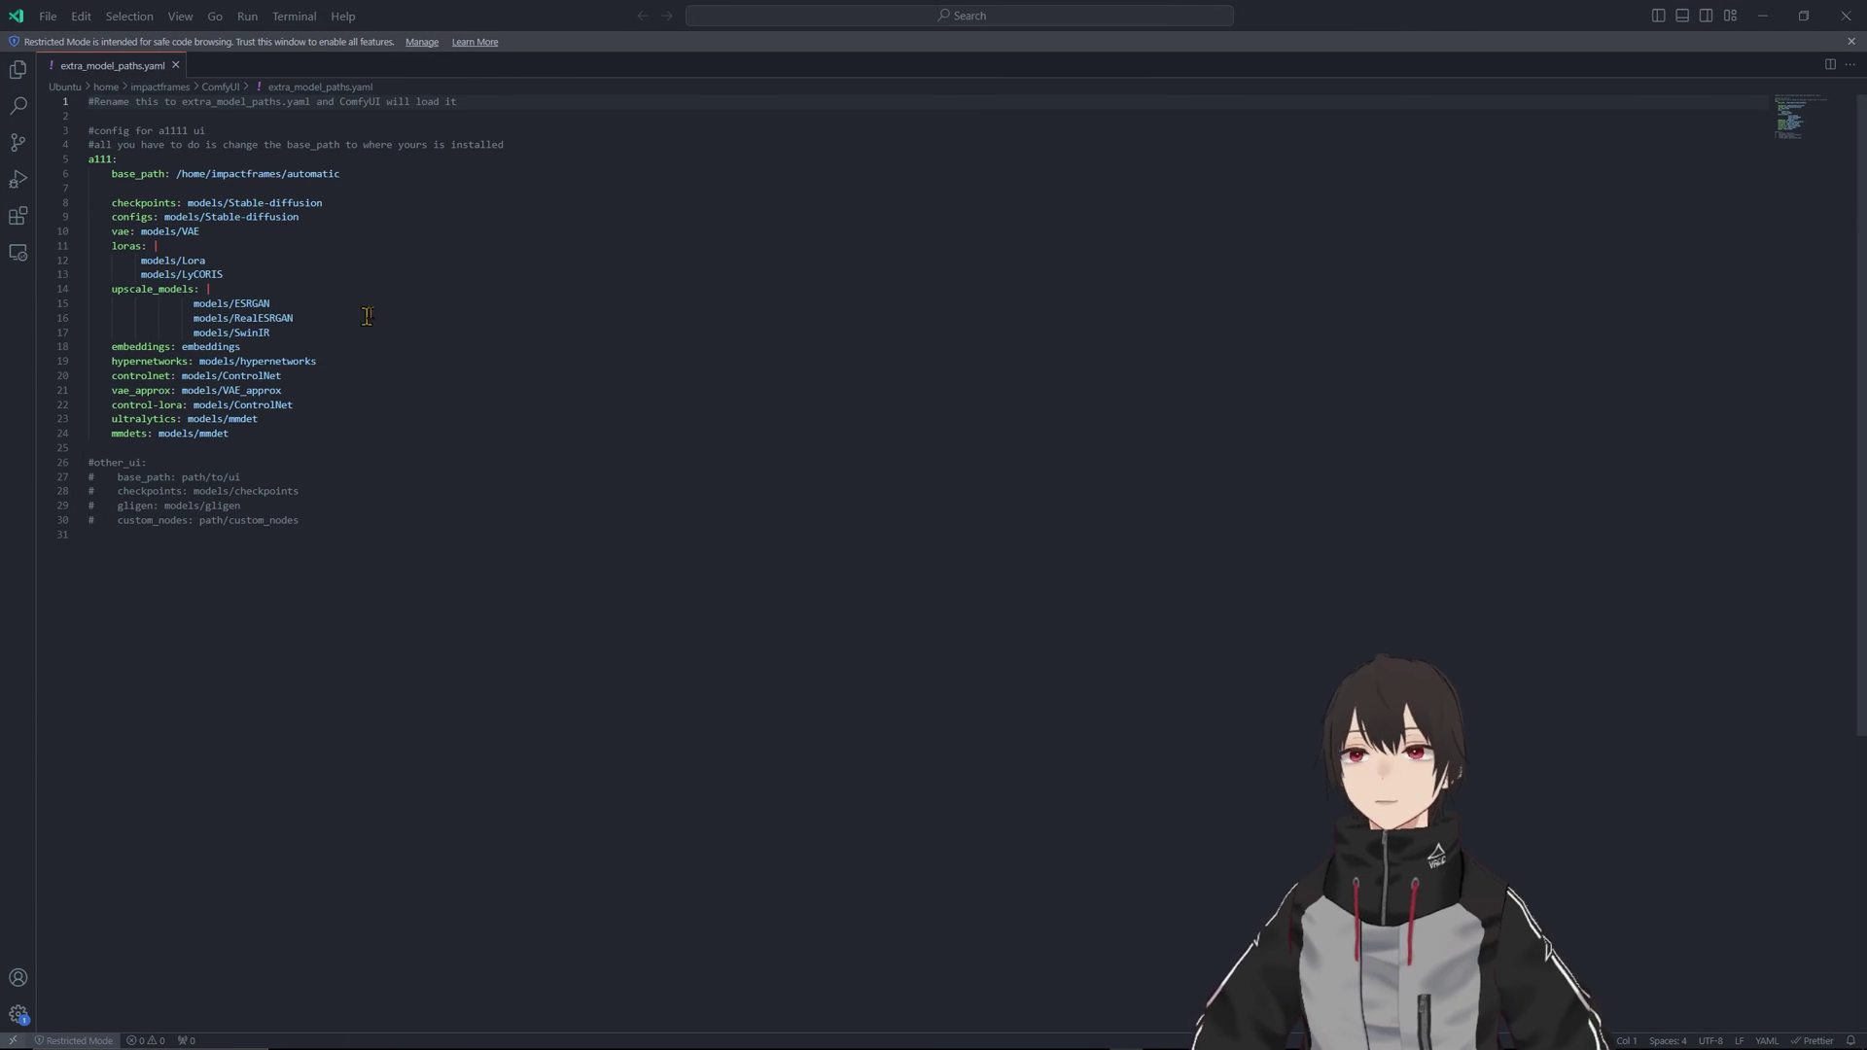
{"action": "double_click", "coordinate": [486, 15]}
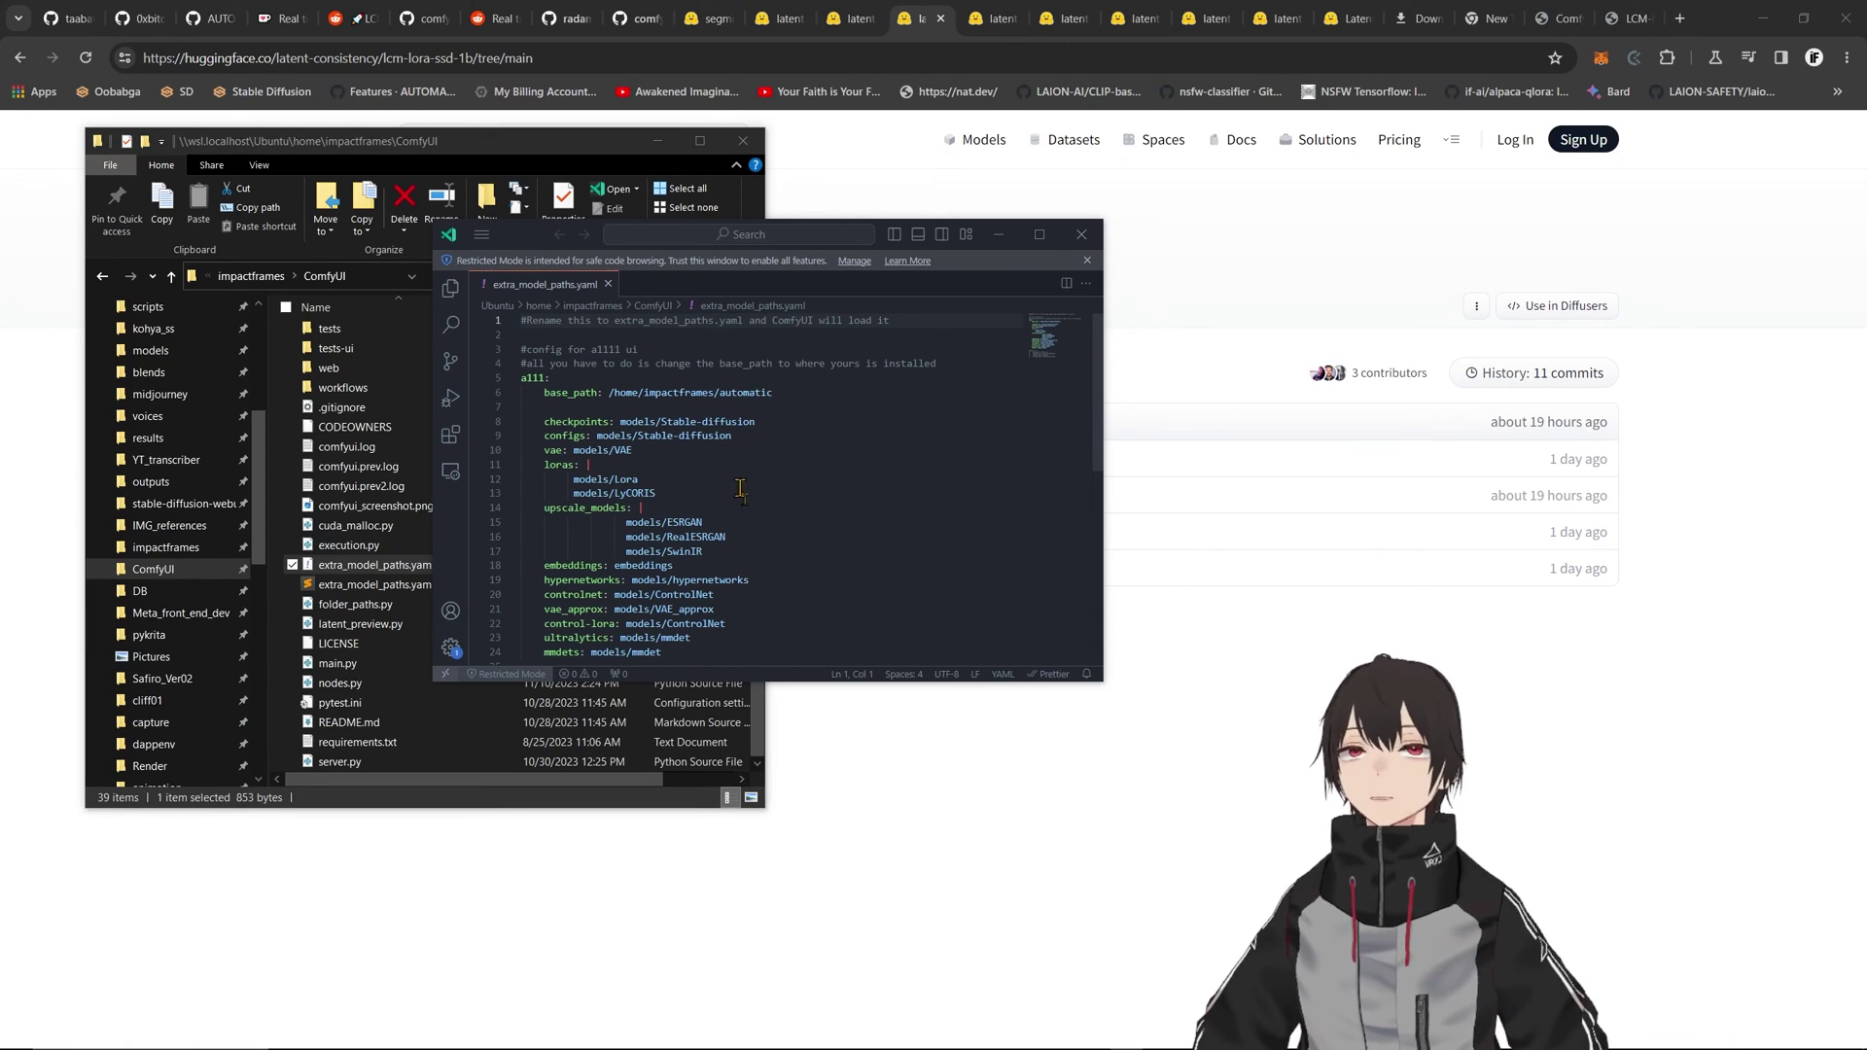
{"action": "left_click", "coordinate": [1085, 239]}
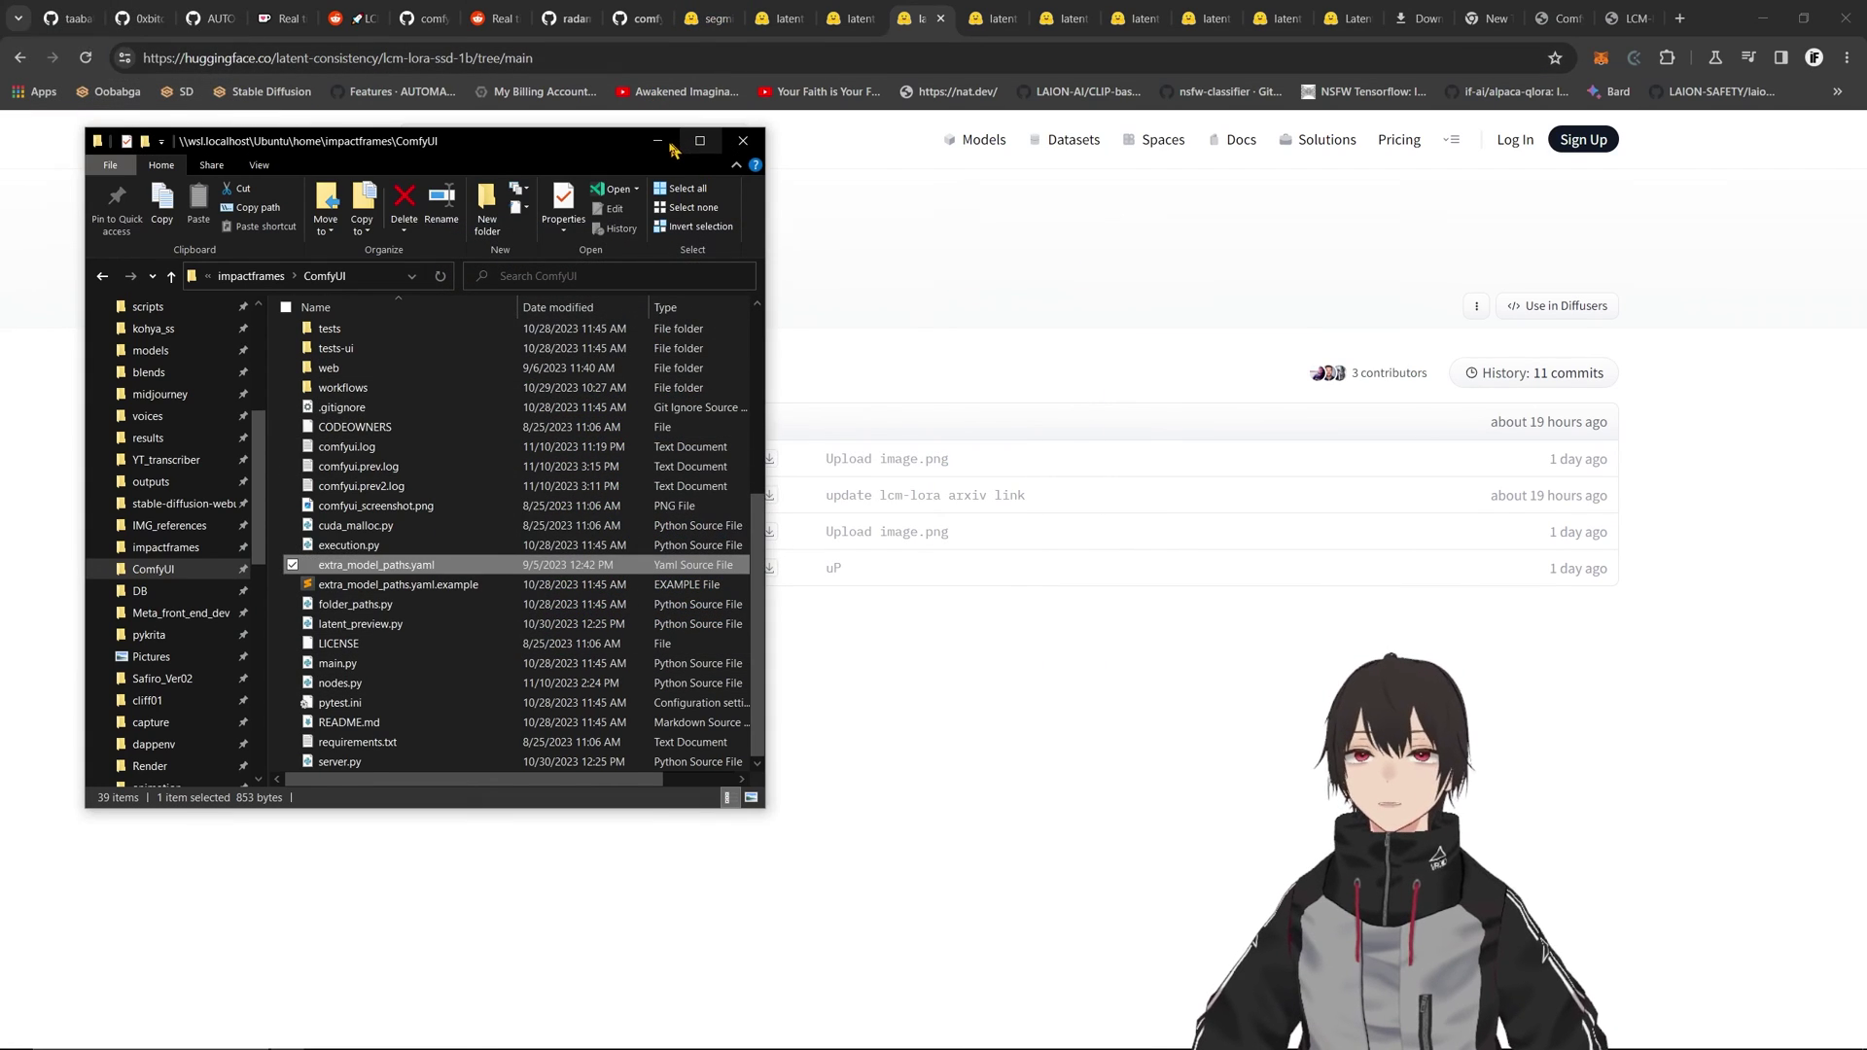
- Minimize Explorer and scroll LCM-LoRA-Technical-Report.pdf back up to page 1's title and abstract
{"action": "left_click", "coordinate": [658, 142]}
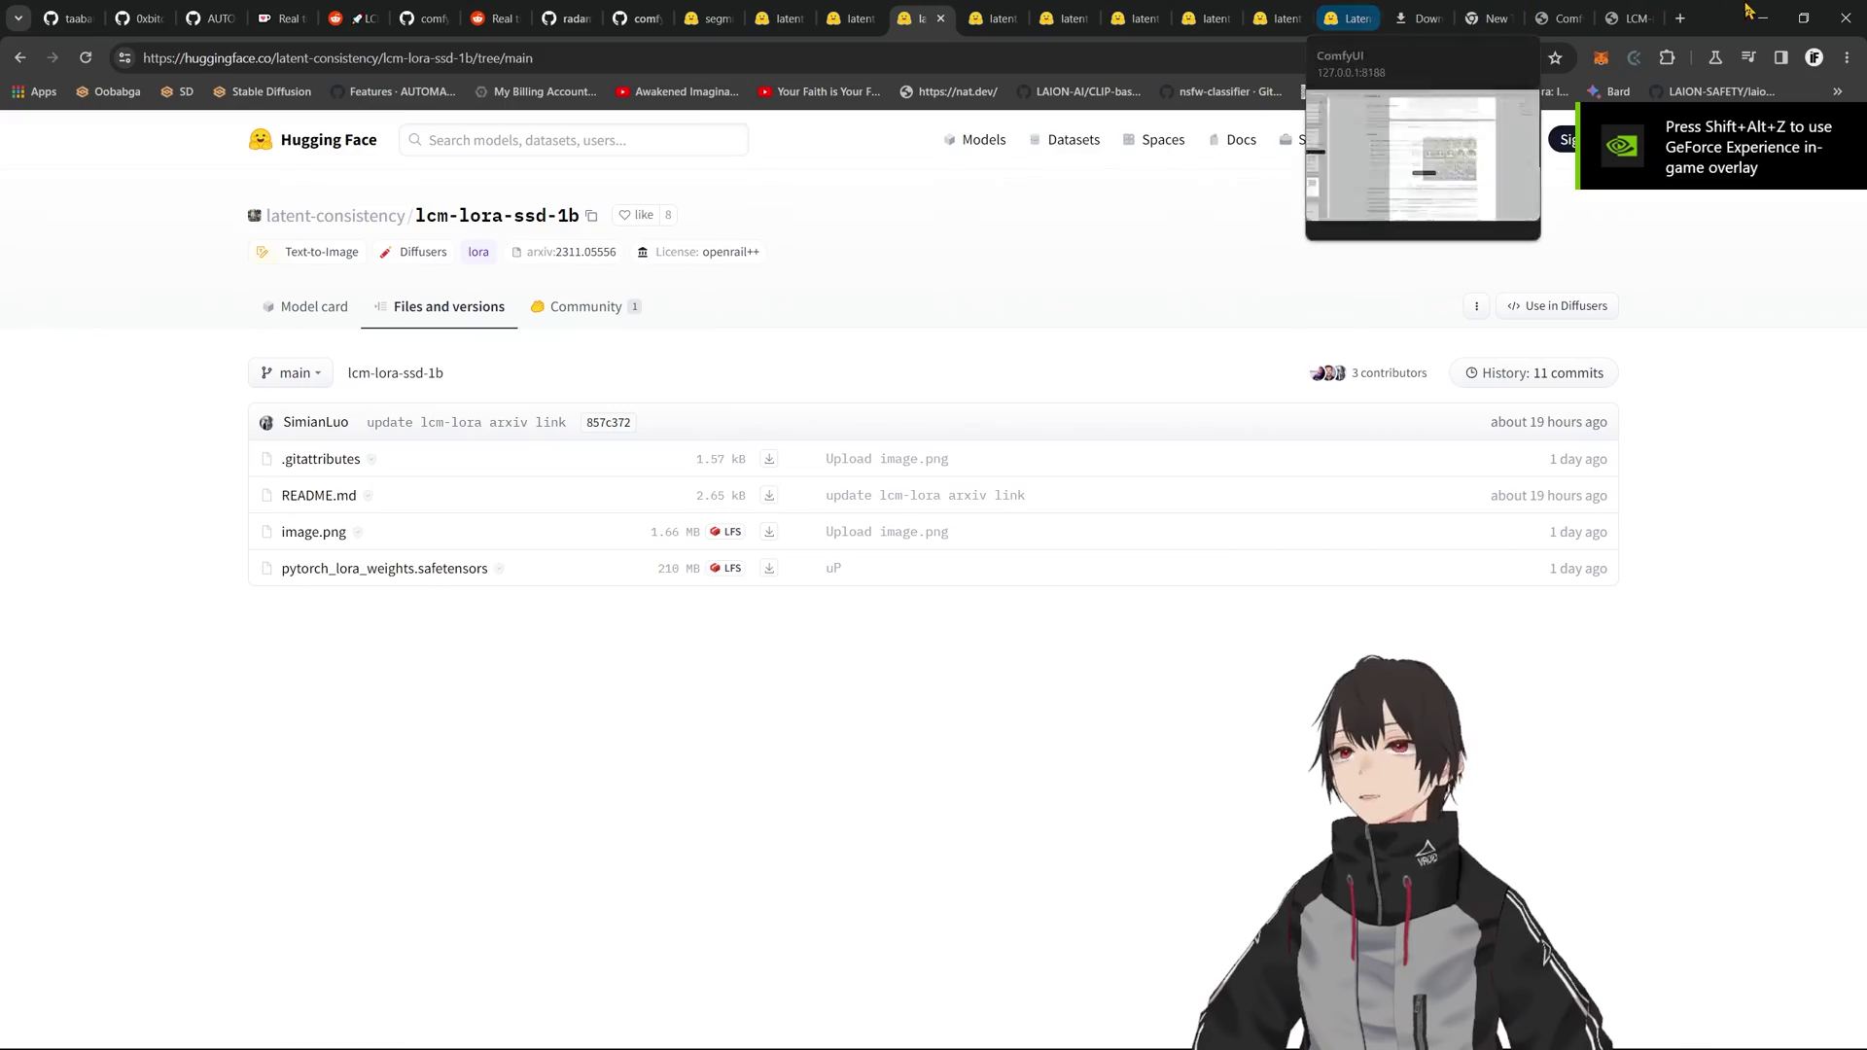
{"action": "left_click", "coordinate": [1634, 15]}
{"action": "scroll", "coordinate": [1070, 408], "scroll_direction": "down", "scroll_amount": 12}
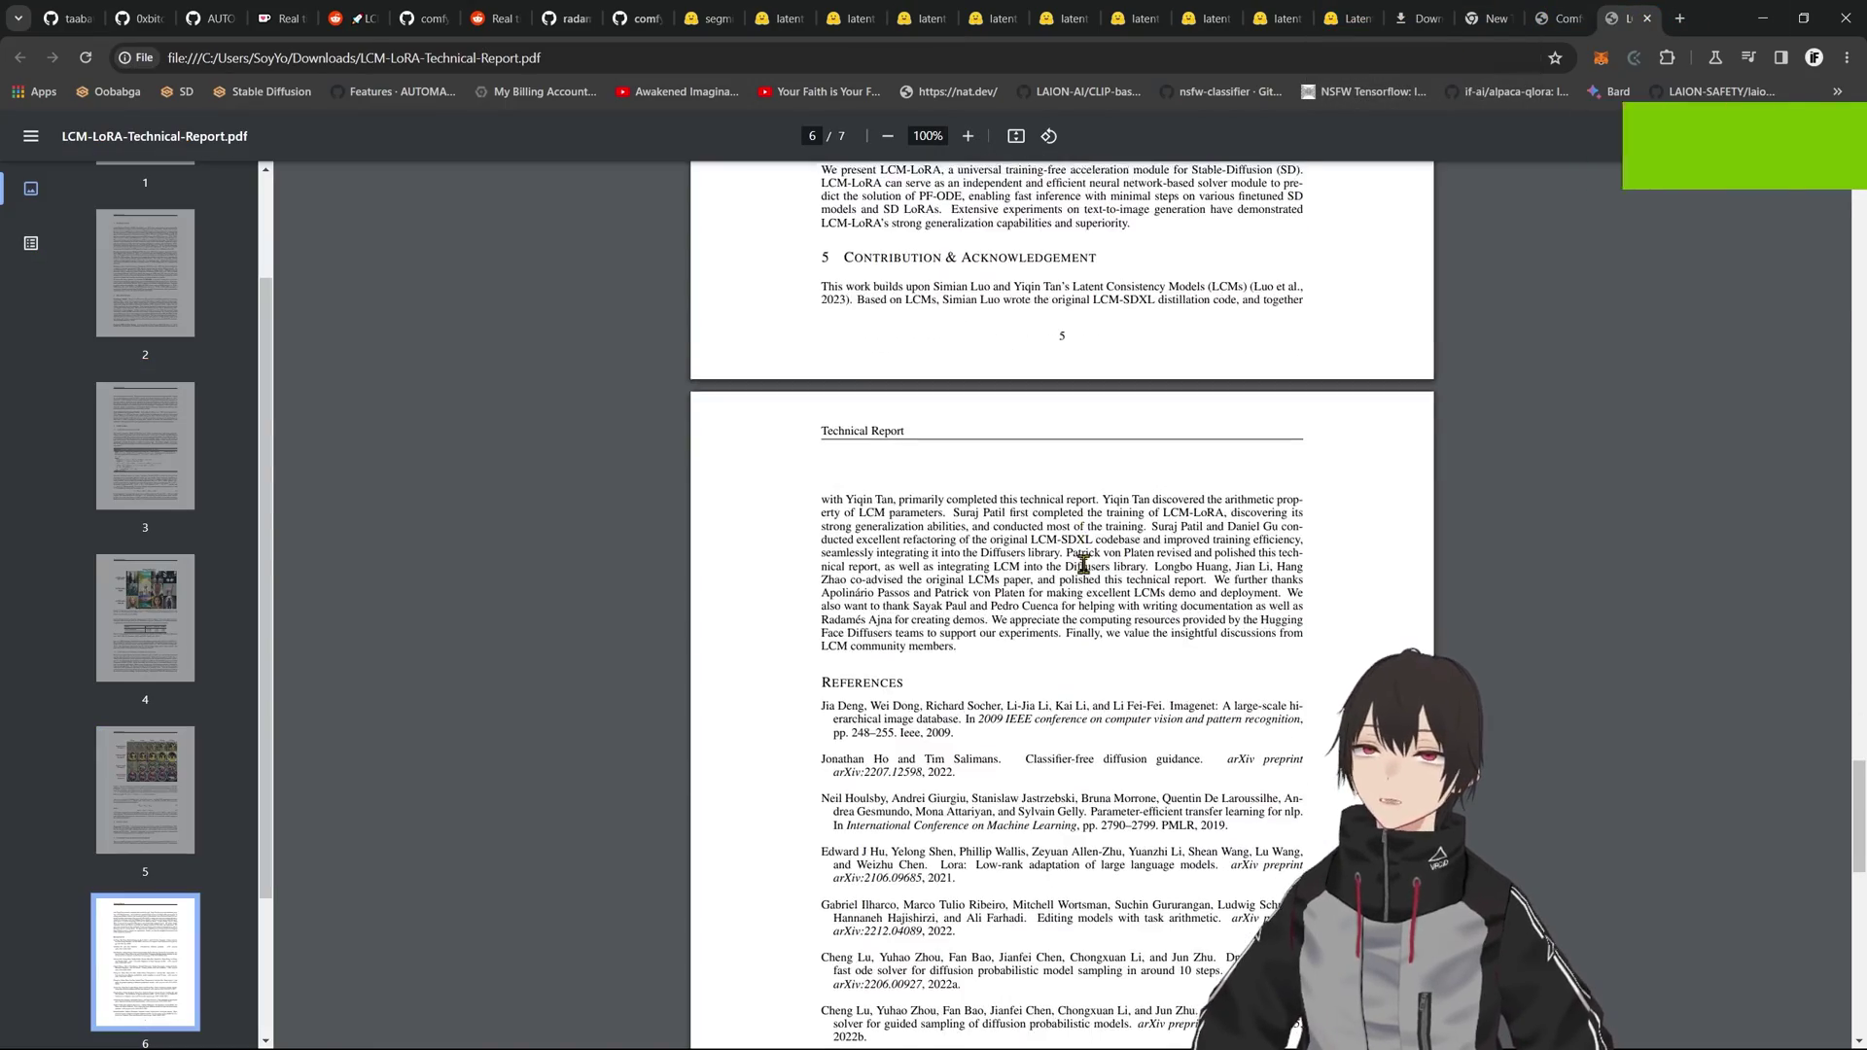
{"action": "scroll", "coordinate": [1084, 538], "scroll_direction": "up", "scroll_amount": 15}
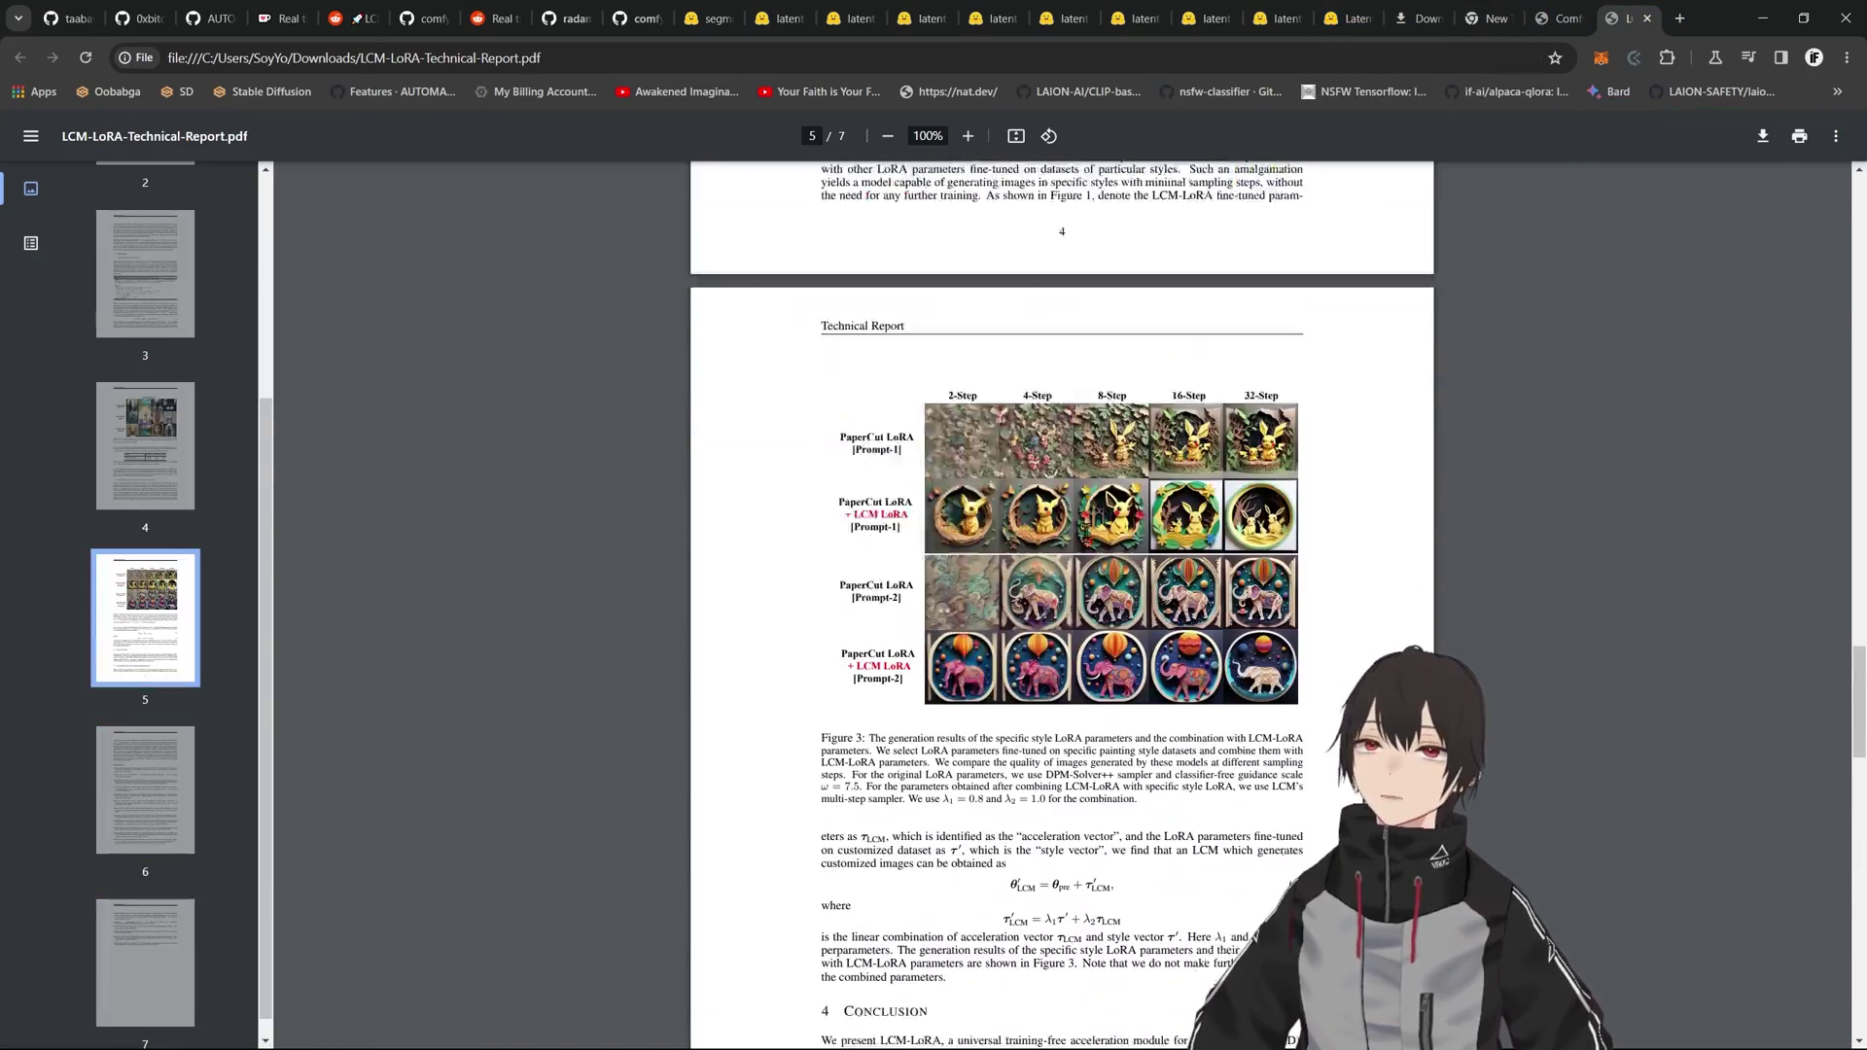
{"action": "scroll", "coordinate": [1116, 428], "scroll_direction": "up", "scroll_amount": 5}
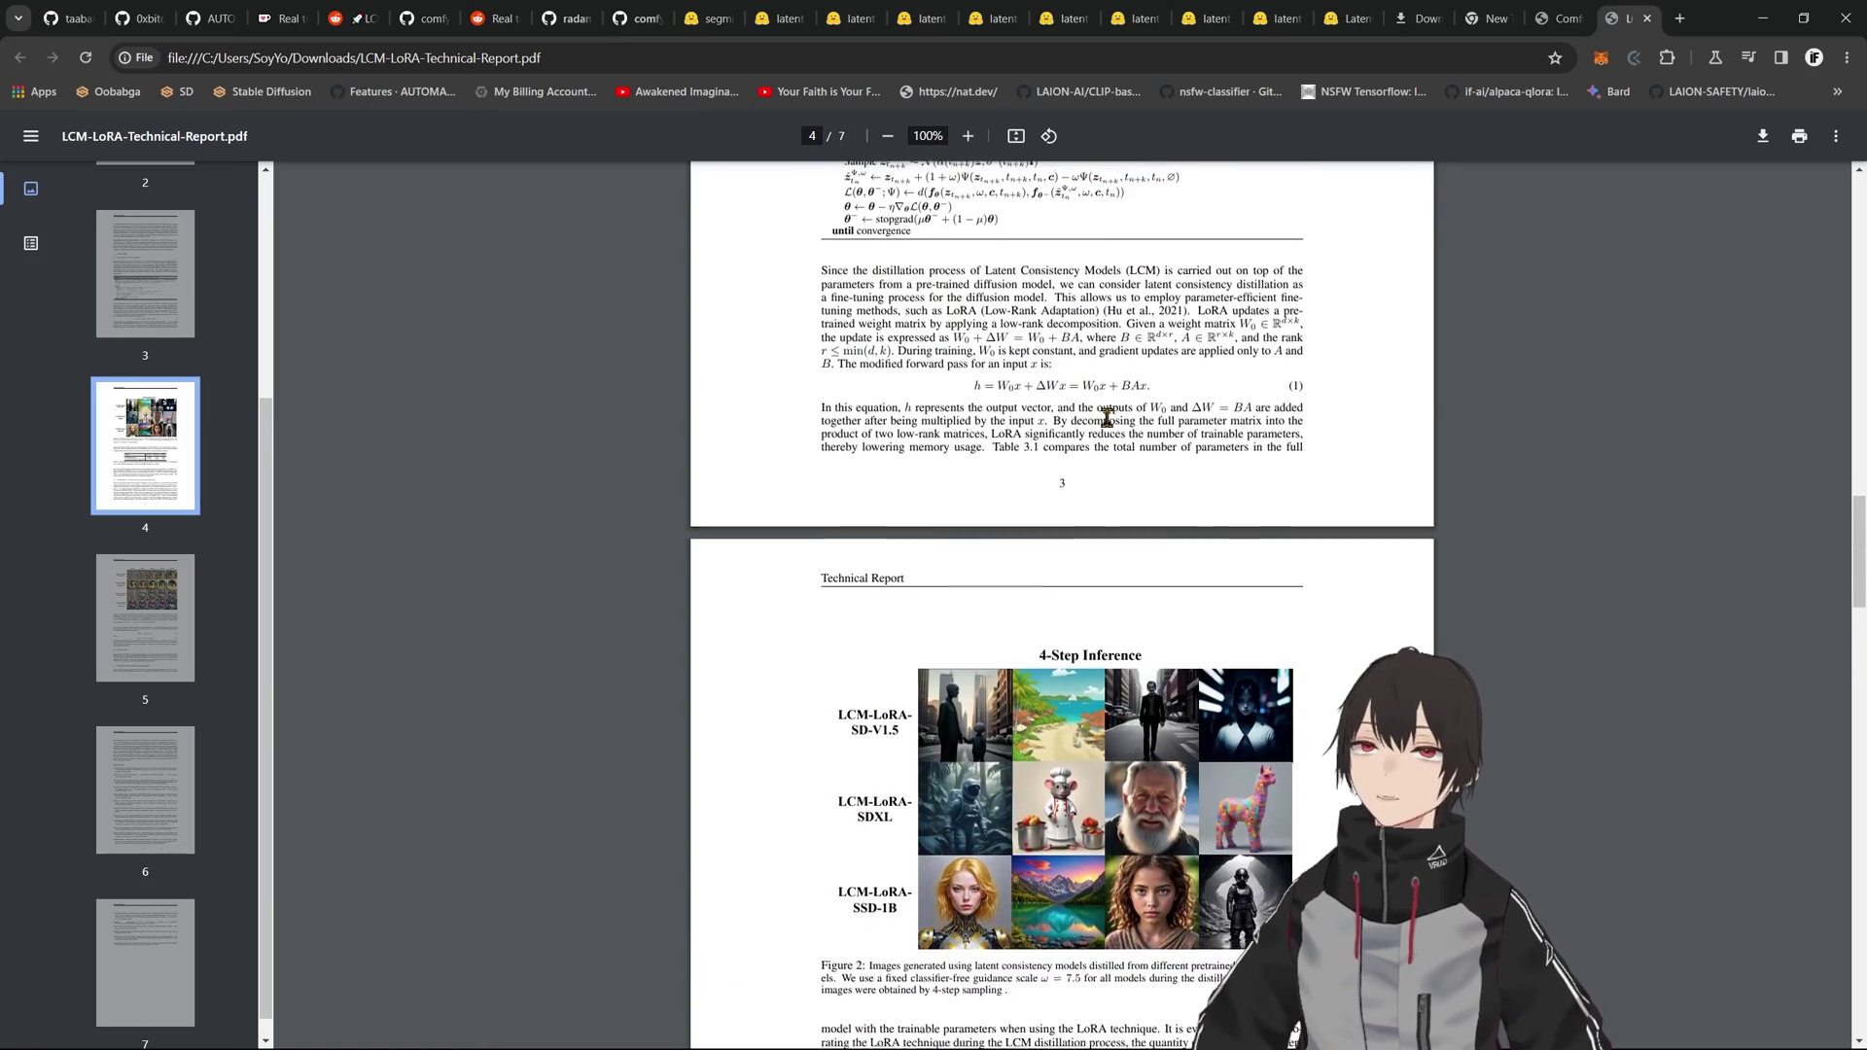
{"action": "scroll", "coordinate": [1143, 512], "scroll_direction": "up", "scroll_amount": 10}
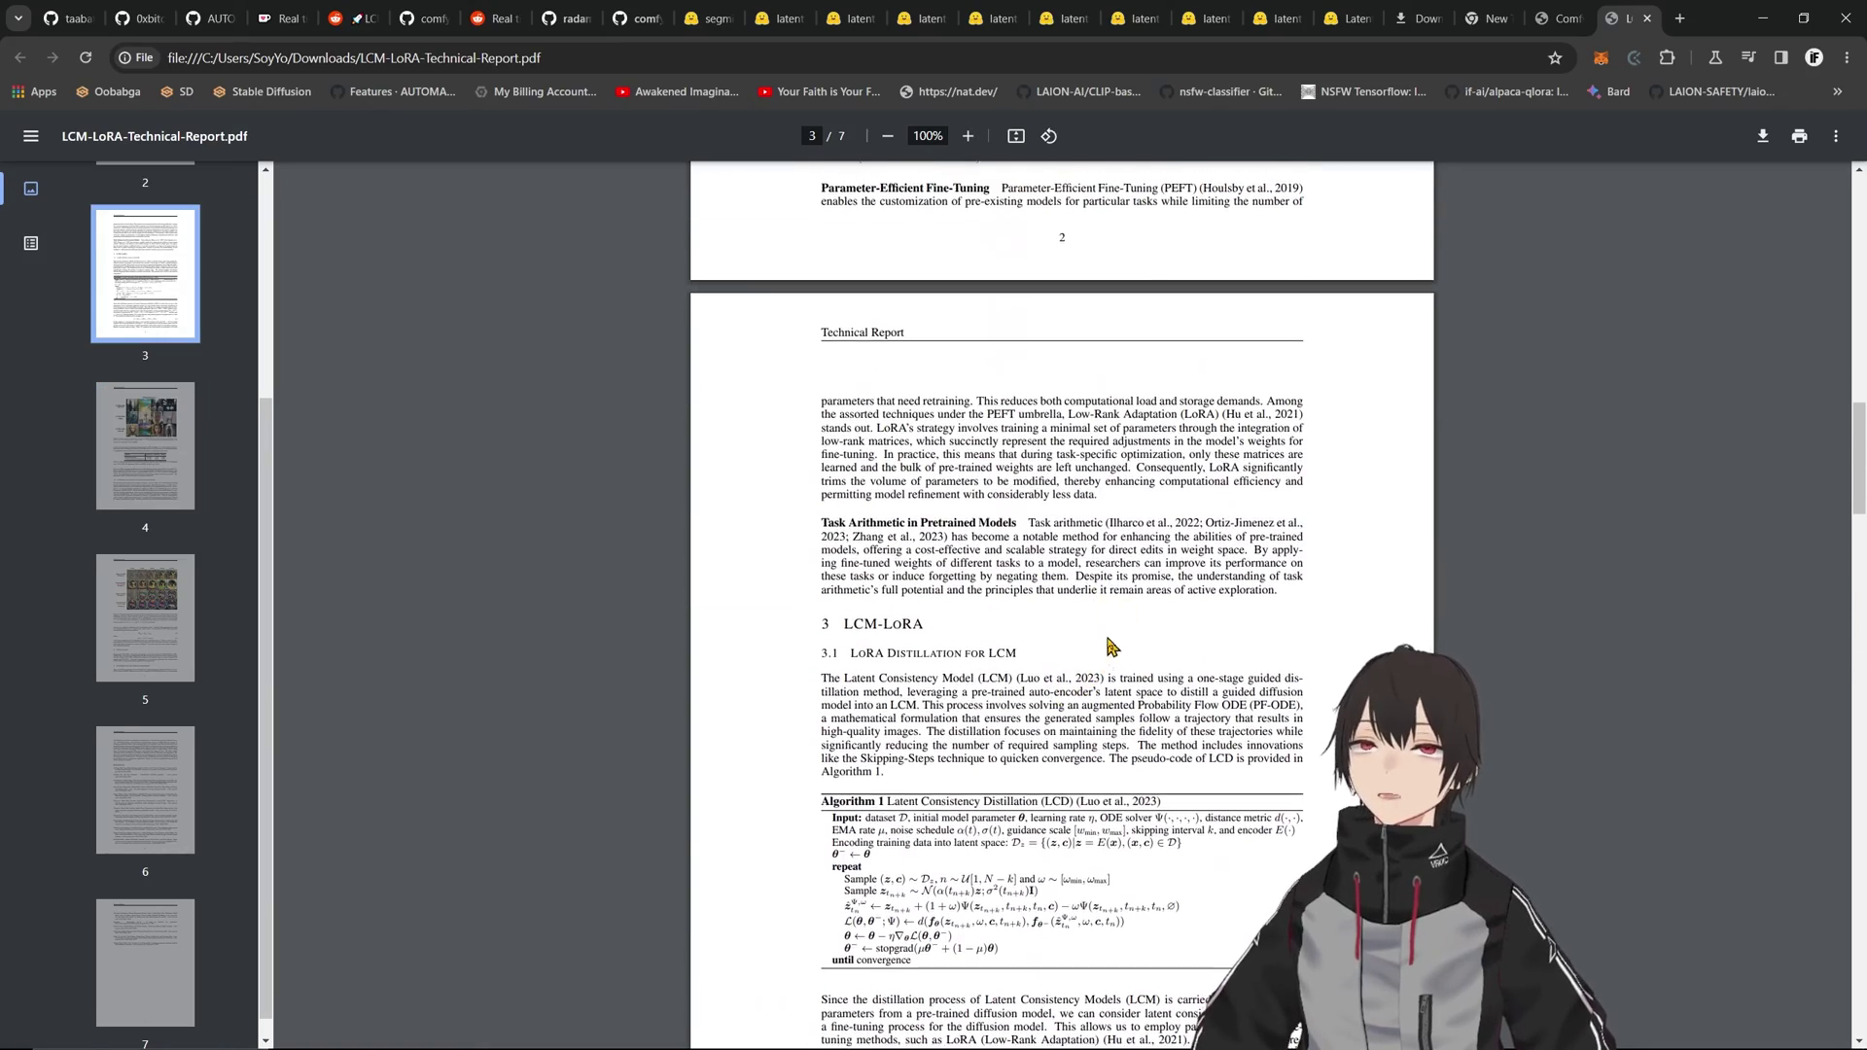
{"action": "scroll", "coordinate": [1059, 399], "scroll_direction": "up", "scroll_amount": 15}
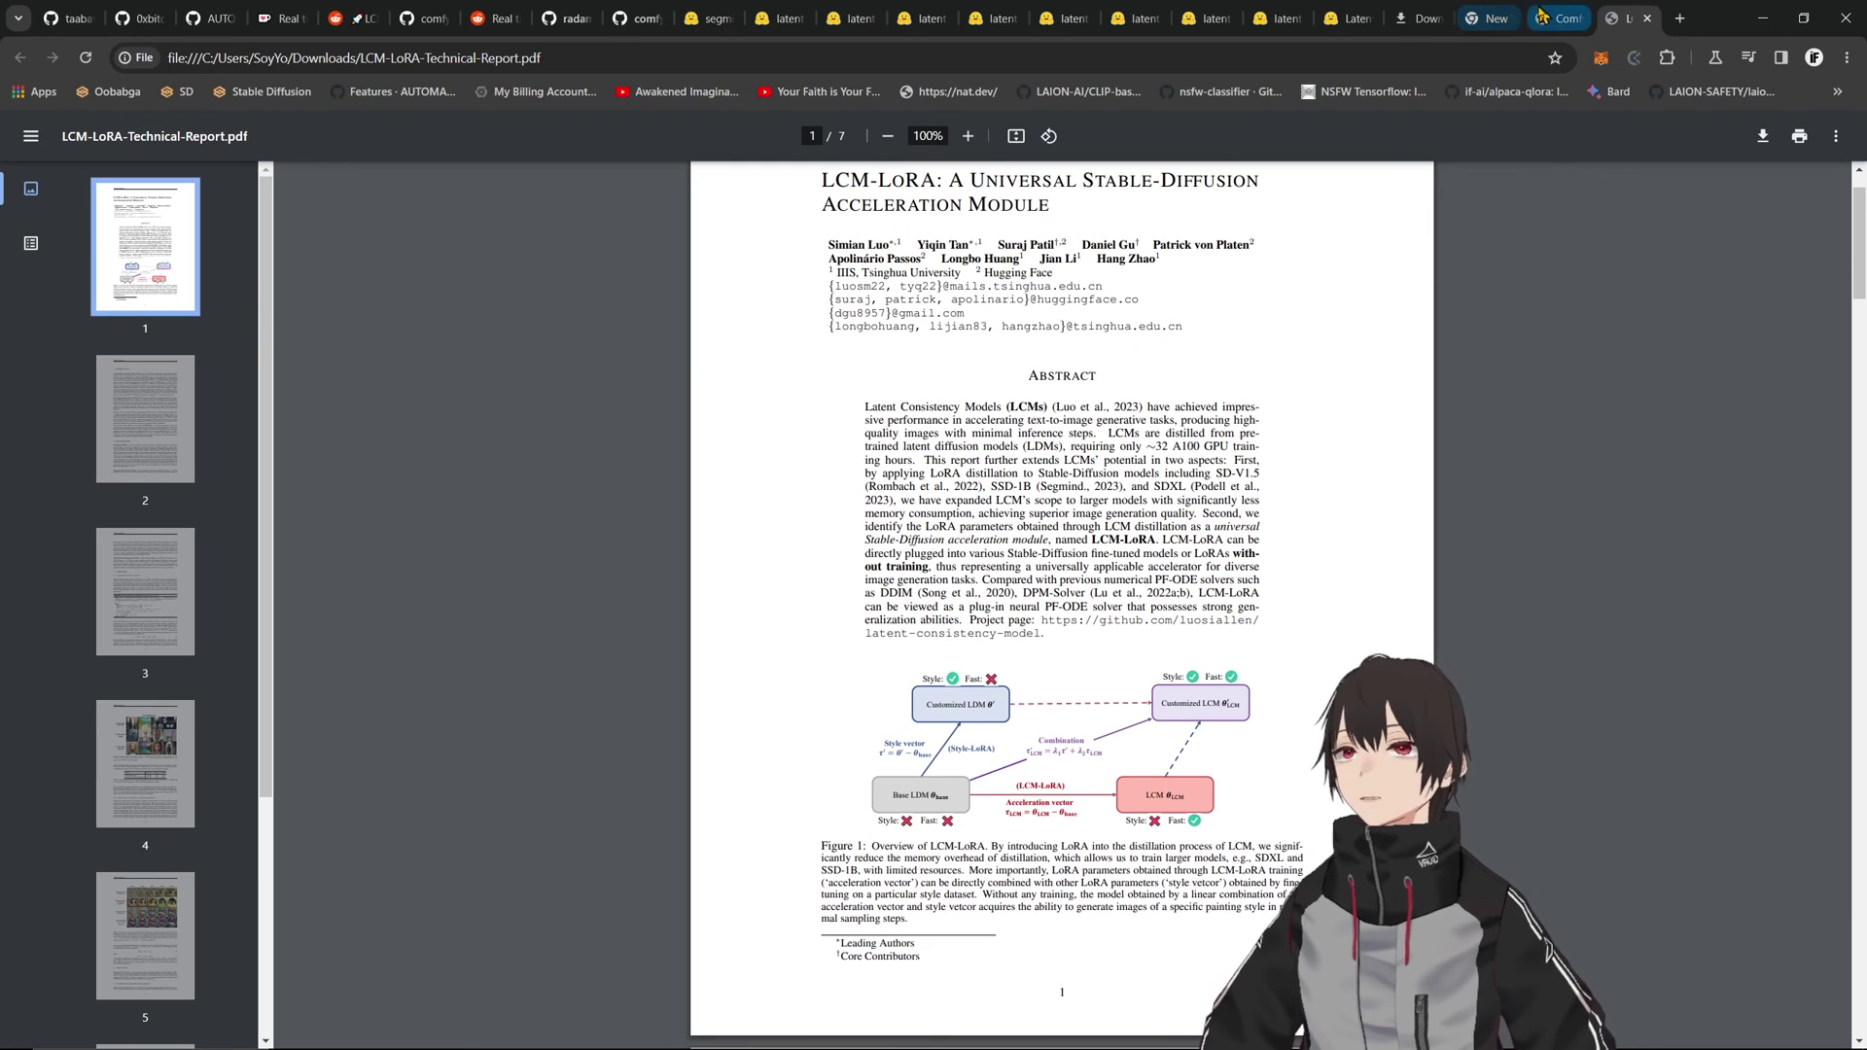
- Return to the ComfyUI workflow and move the Save Image node slightly up and right
{"action": "left_click", "coordinate": [1566, 20]}
{"action": "scroll", "coordinate": [1000, 979], "scroll_direction": "down", "scroll_amount": 6}
{"action": "left_click_drag", "start_coordinate": [1000, 979], "coordinate": [1092, 887]}
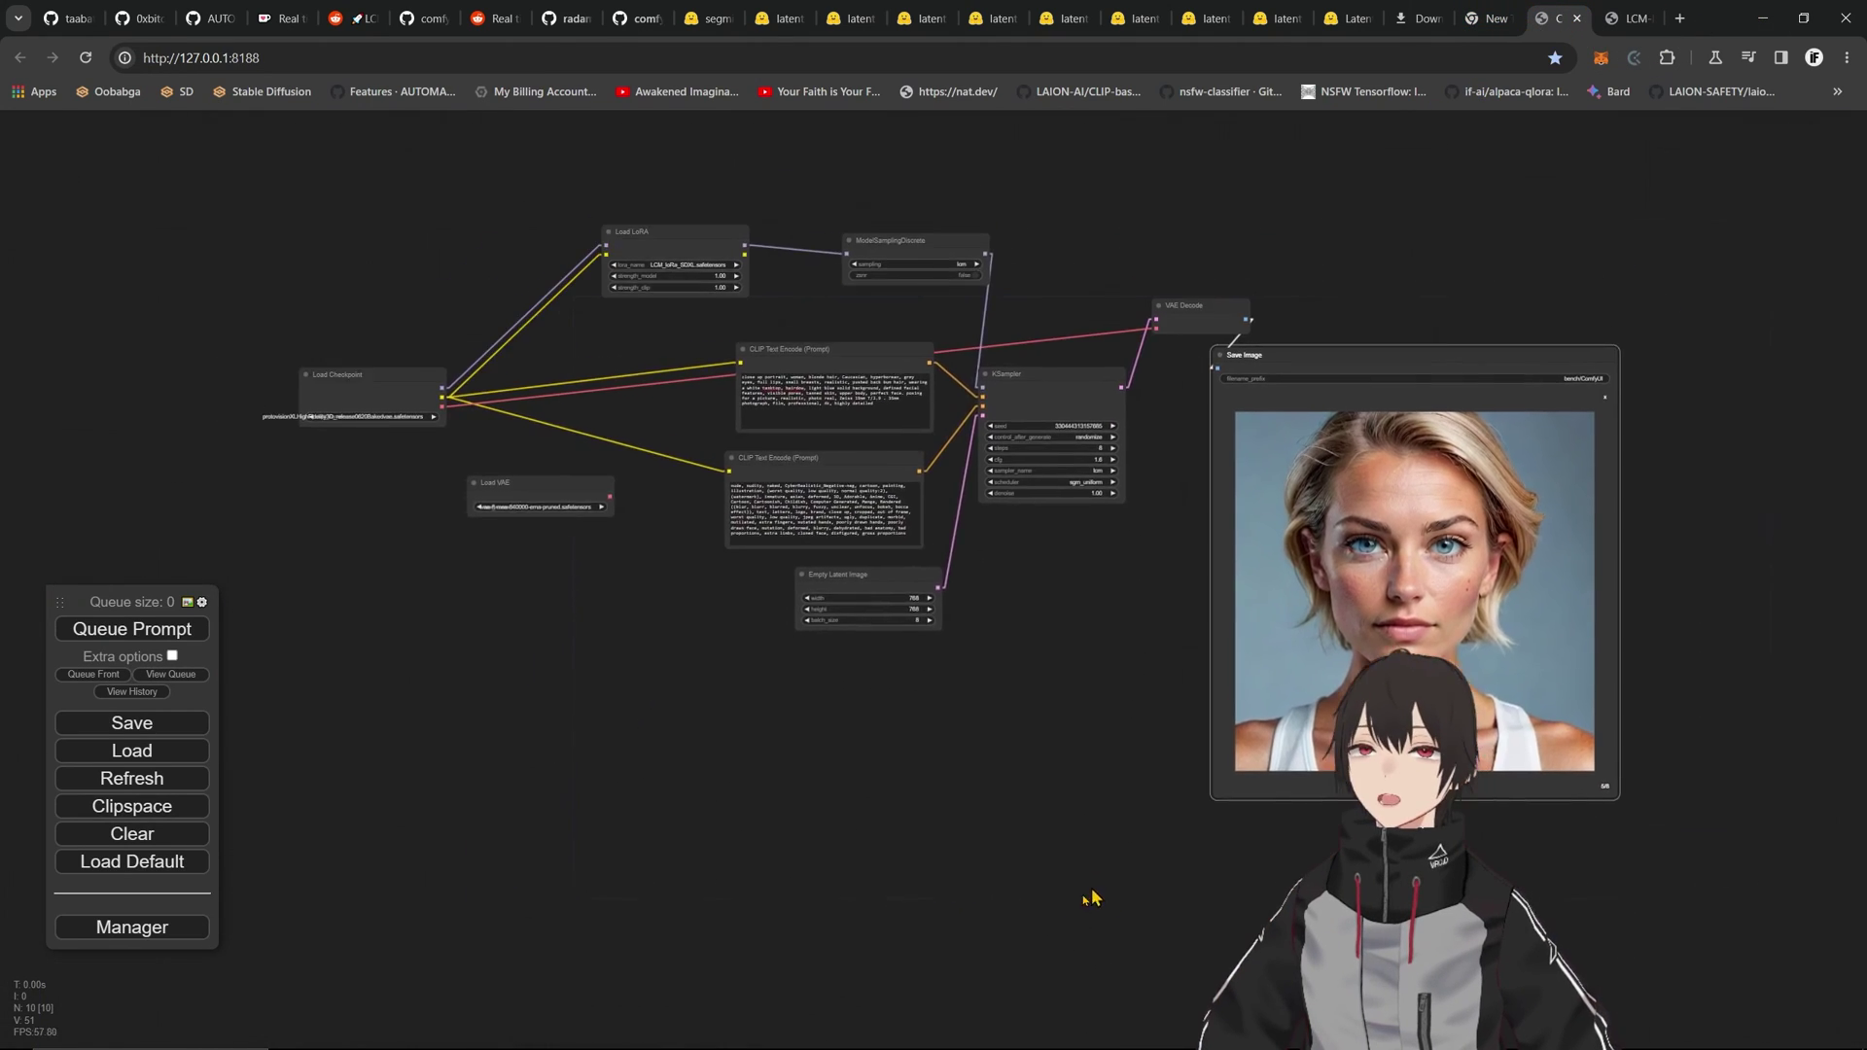
{"action": "scroll", "coordinate": [1001, 817], "scroll_direction": "up", "scroll_amount": 6}
{"action": "scroll", "coordinate": [1023, 685], "scroll_direction": "down", "scroll_amount": 3}
{"action": "left_click_drag", "start_coordinate": [1041, 558], "coordinate": [1090, 649]}
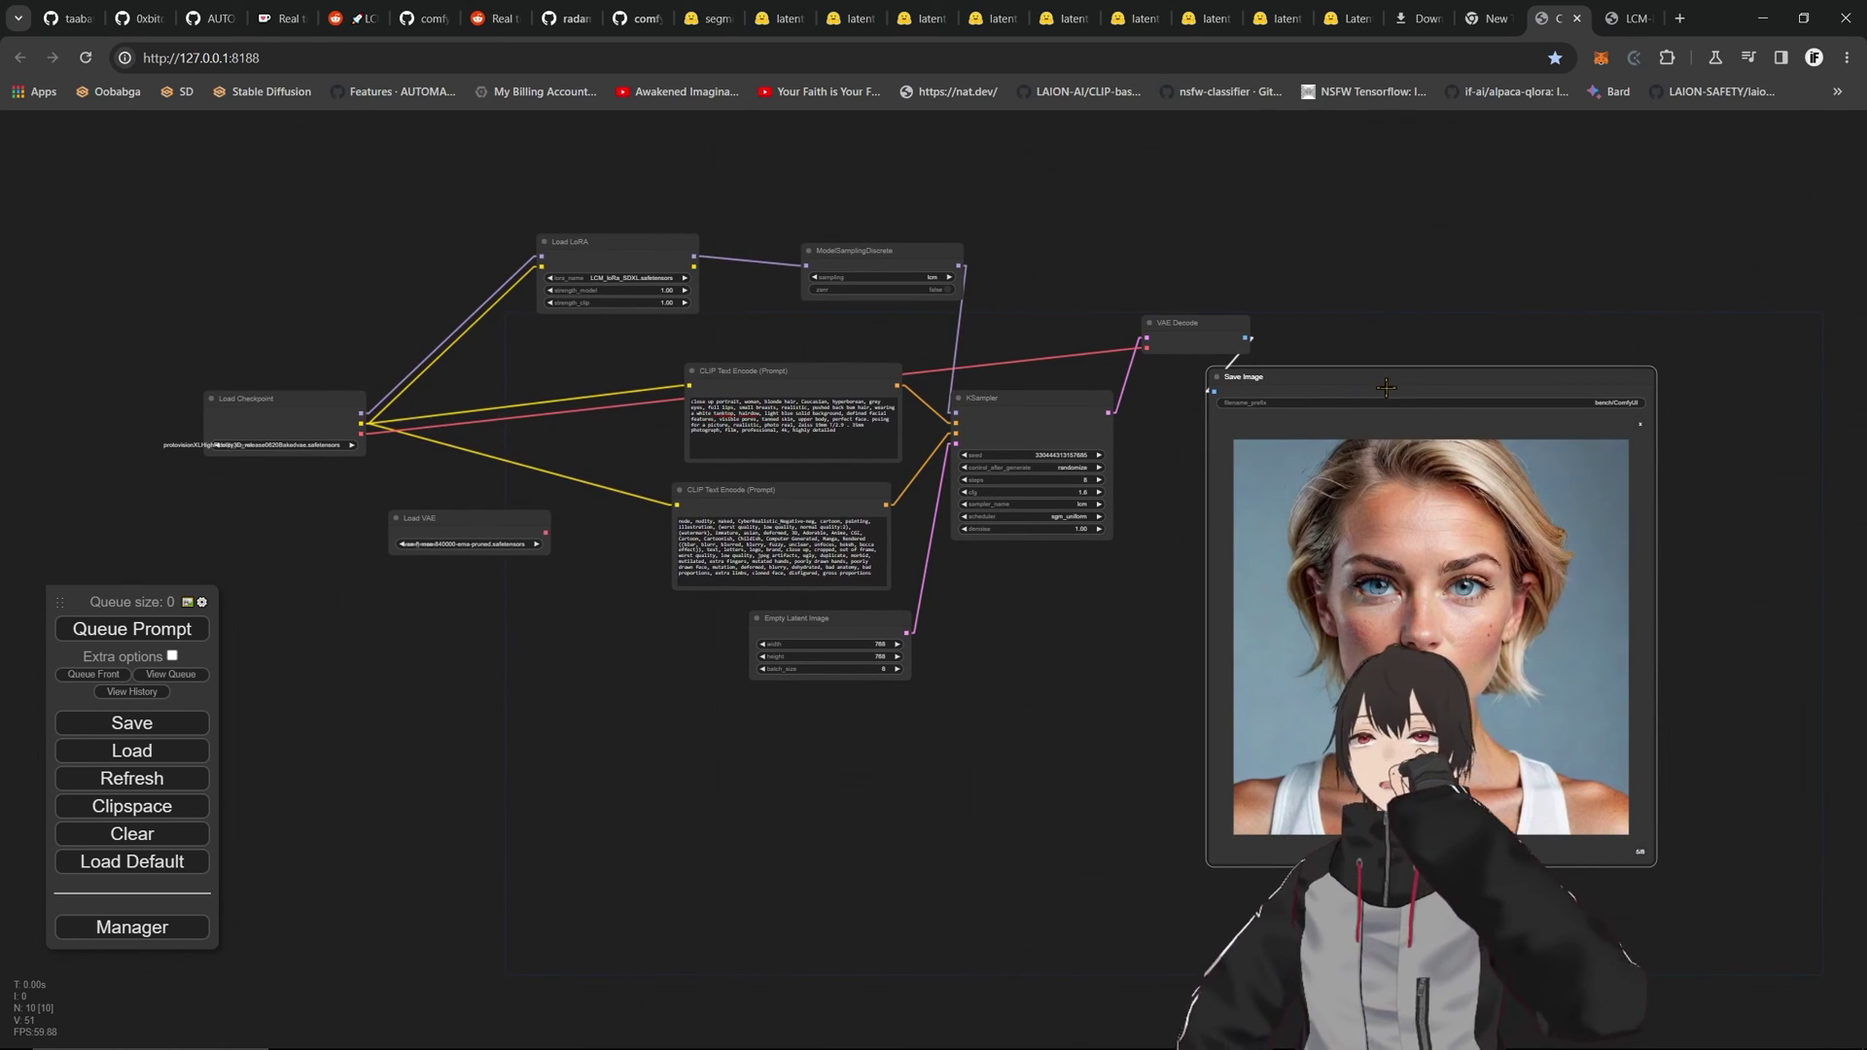
{"action": "left_click_drag", "start_coordinate": [1386, 387], "coordinate": [1453, 361]}
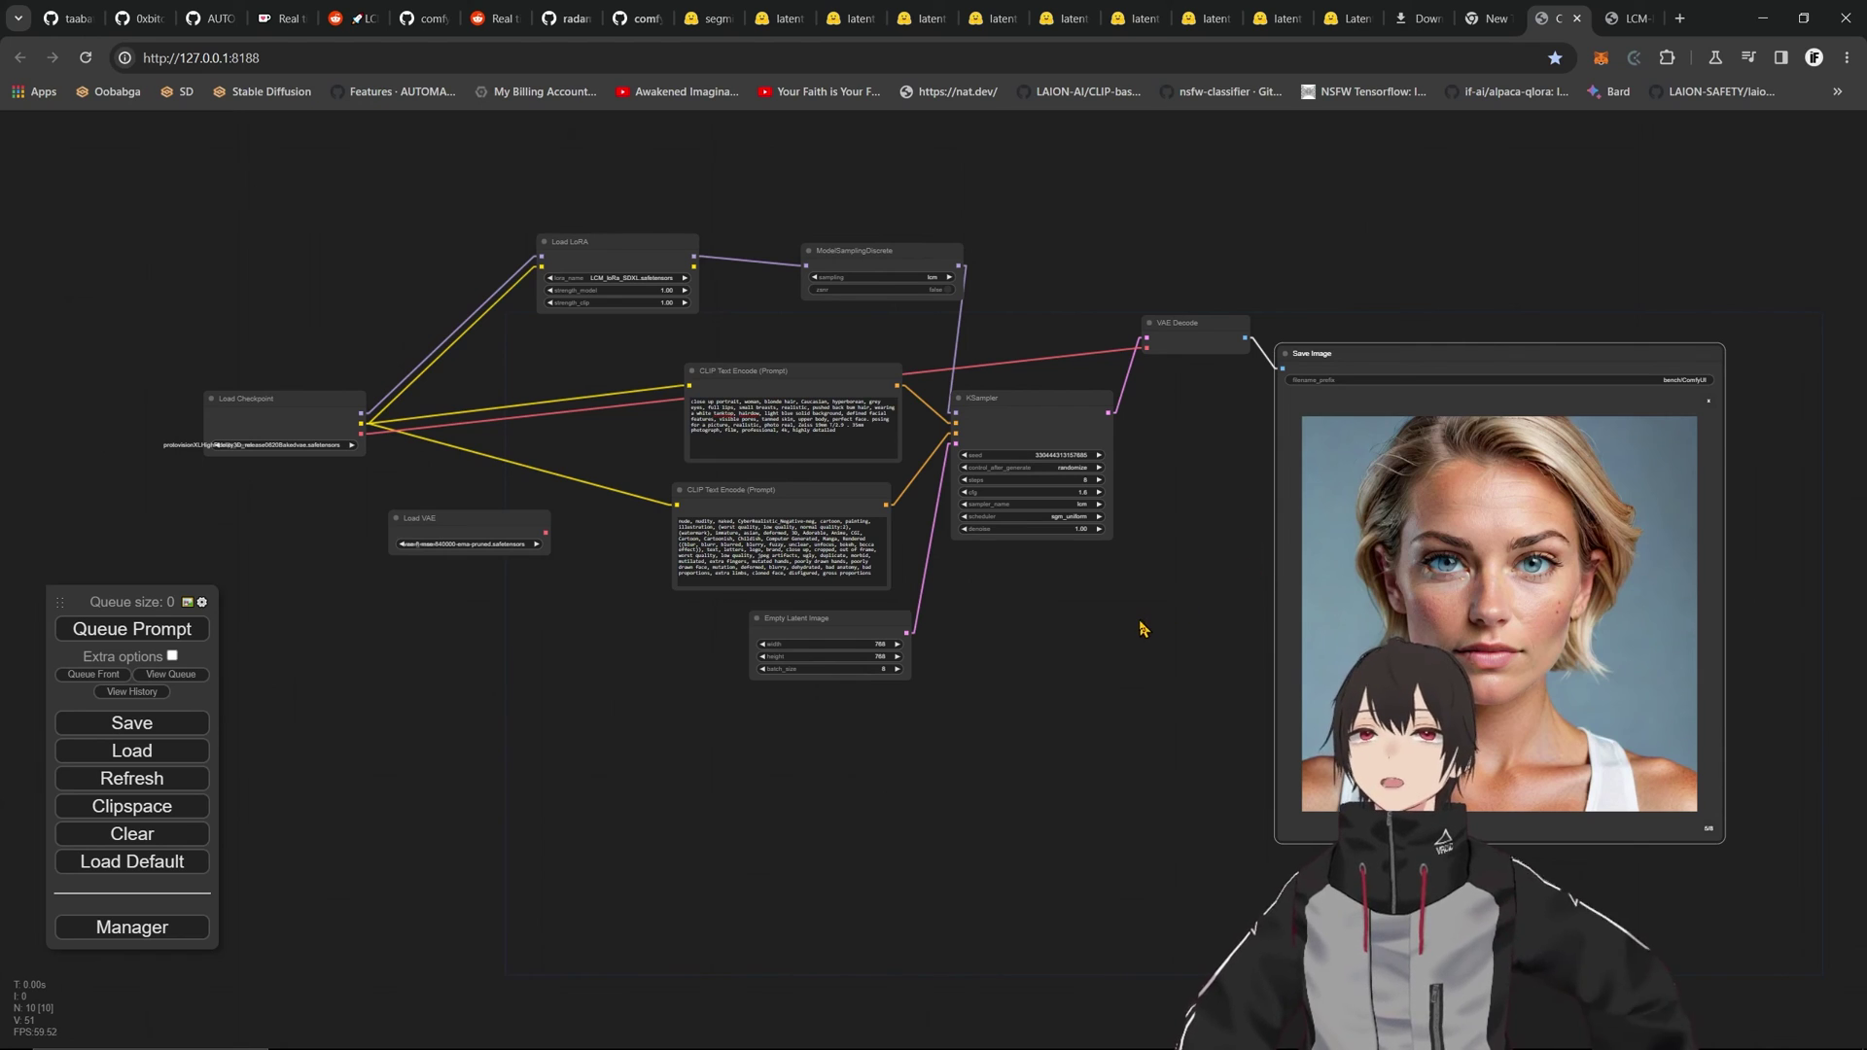
- Pan the graph right and move the Load Checkpoint node up and left
{"action": "left_click_drag", "start_coordinate": [1143, 629], "coordinate": [1043, 639]}
{"action": "scroll", "coordinate": [1039, 638], "scroll_direction": "up", "scroll_amount": 5}
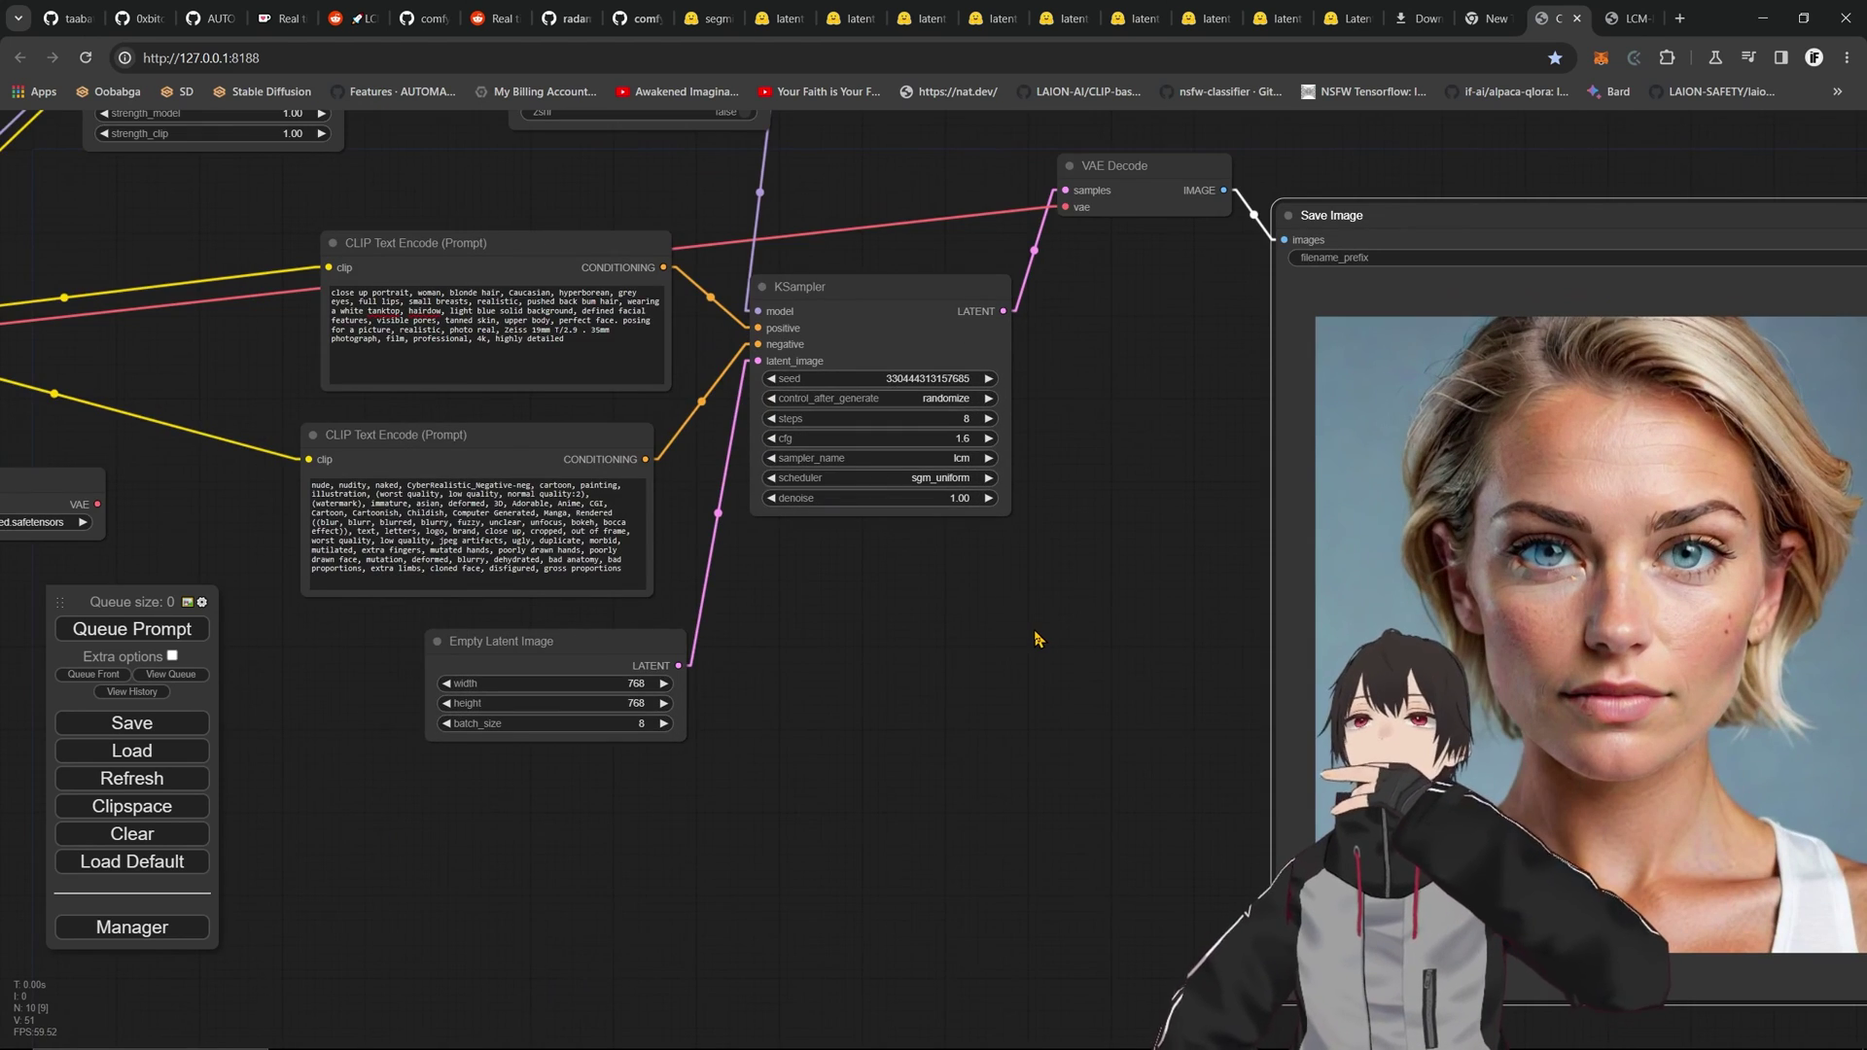
{"action": "scroll", "coordinate": [1036, 639], "scroll_direction": "down", "scroll_amount": 5}
{"action": "left_click_drag", "start_coordinate": [107, 448], "coordinate": [354, 445]}
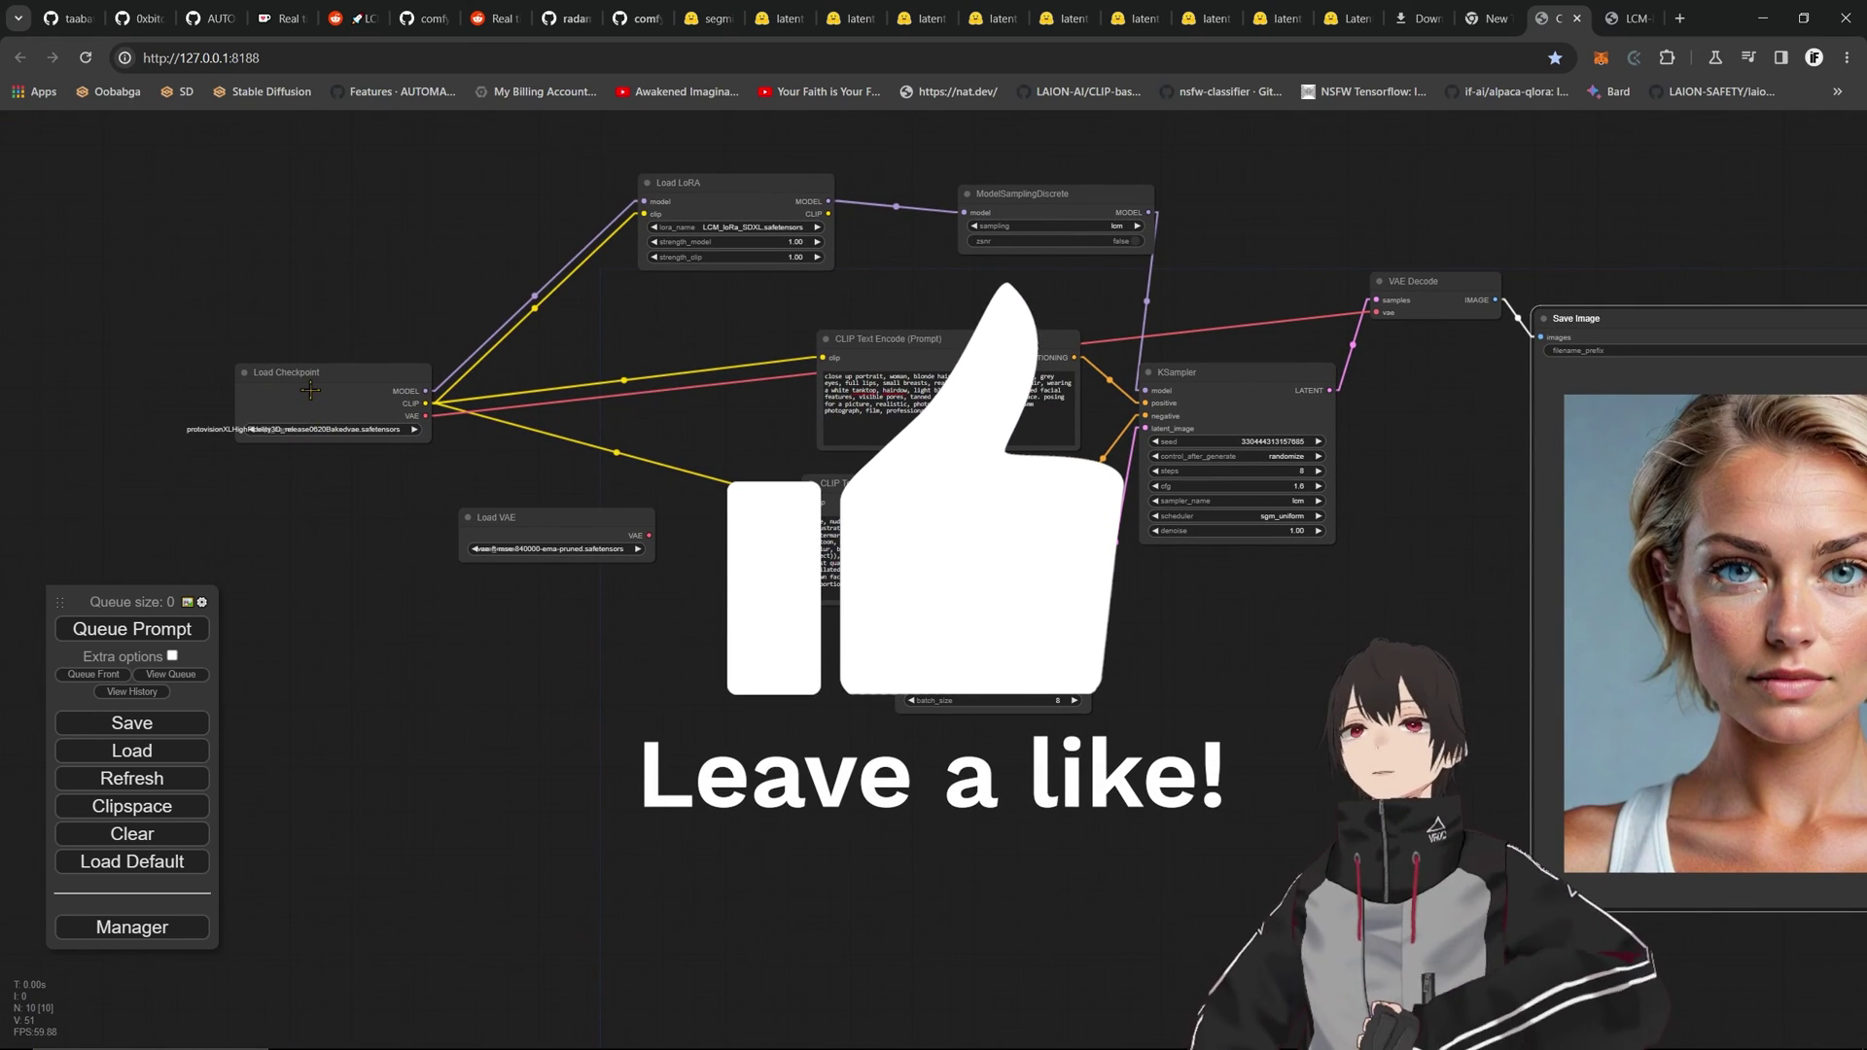
{"action": "scroll", "coordinate": [225, 390], "scroll_direction": "up", "scroll_amount": 5}
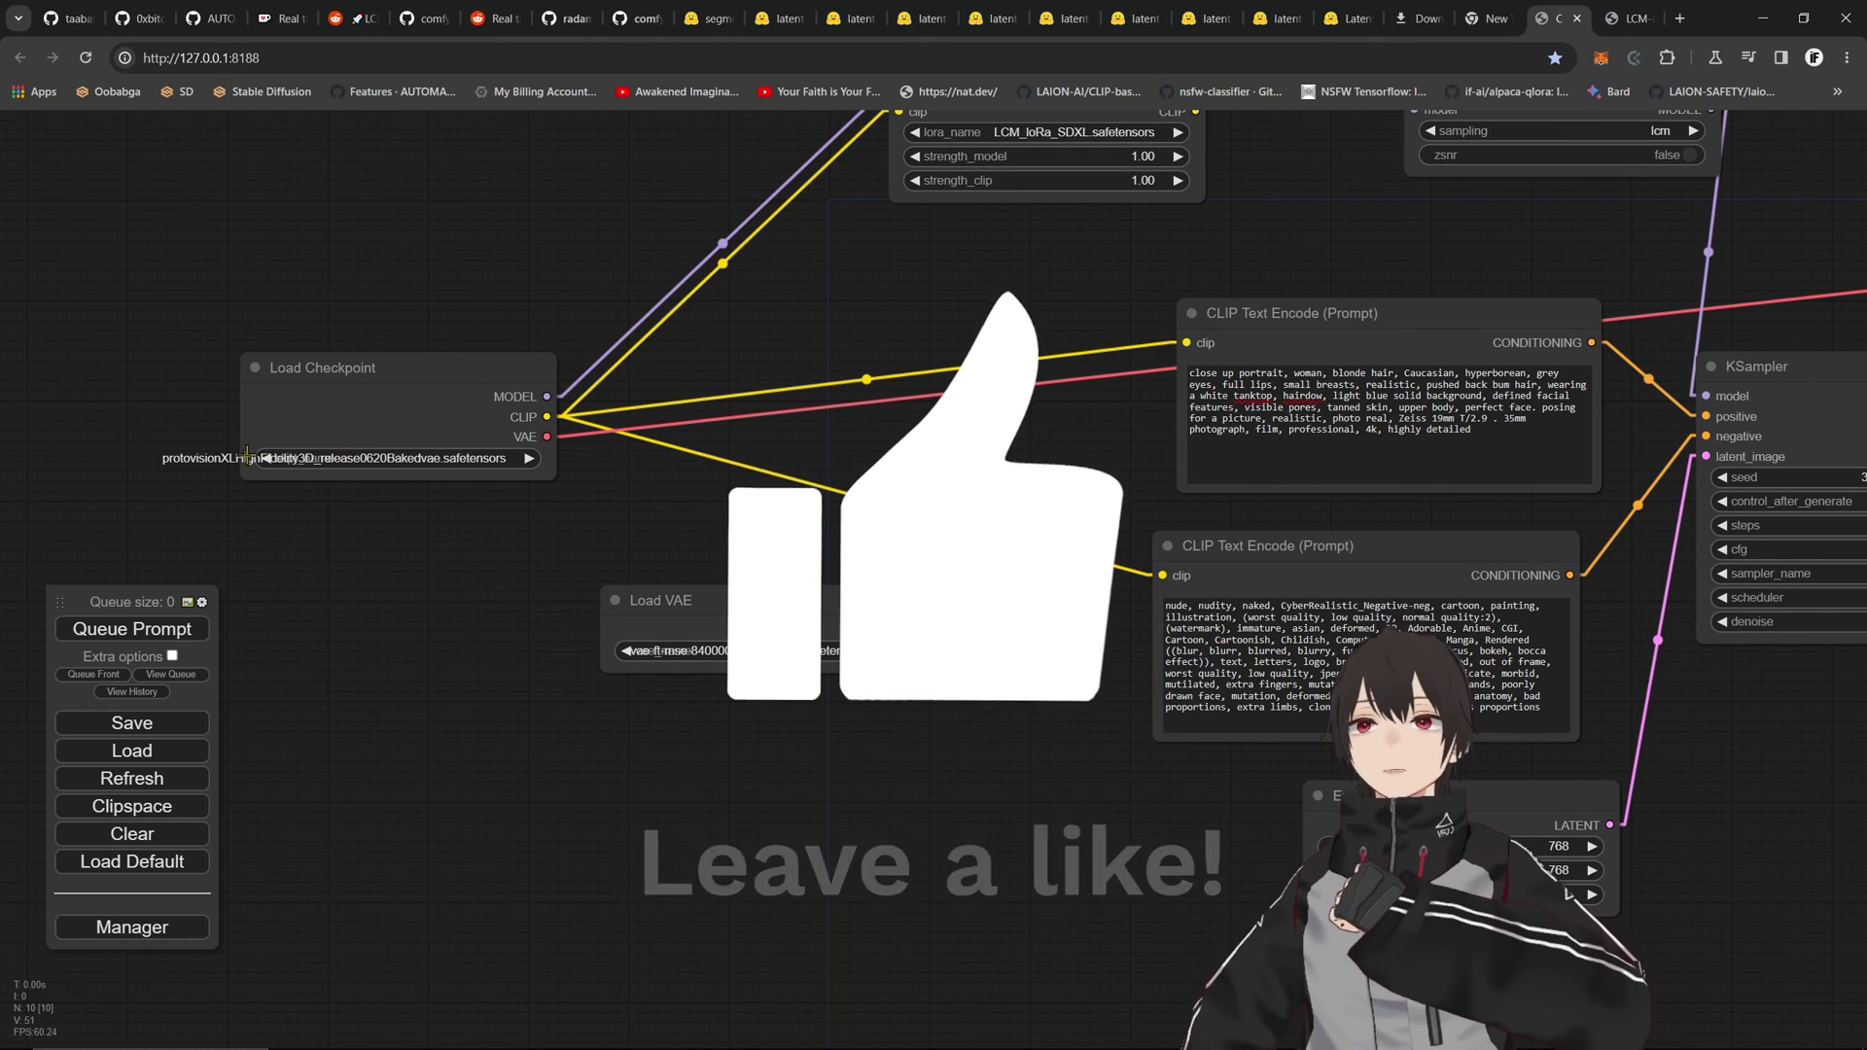
{"action": "left_click_drag", "start_coordinate": [397, 360], "coordinate": [326, 249]}
- Add an LCMLoader node from LCM_Nodes and place it near Load Checkpoint
{"action": "right_click", "coordinate": [388, 533]}
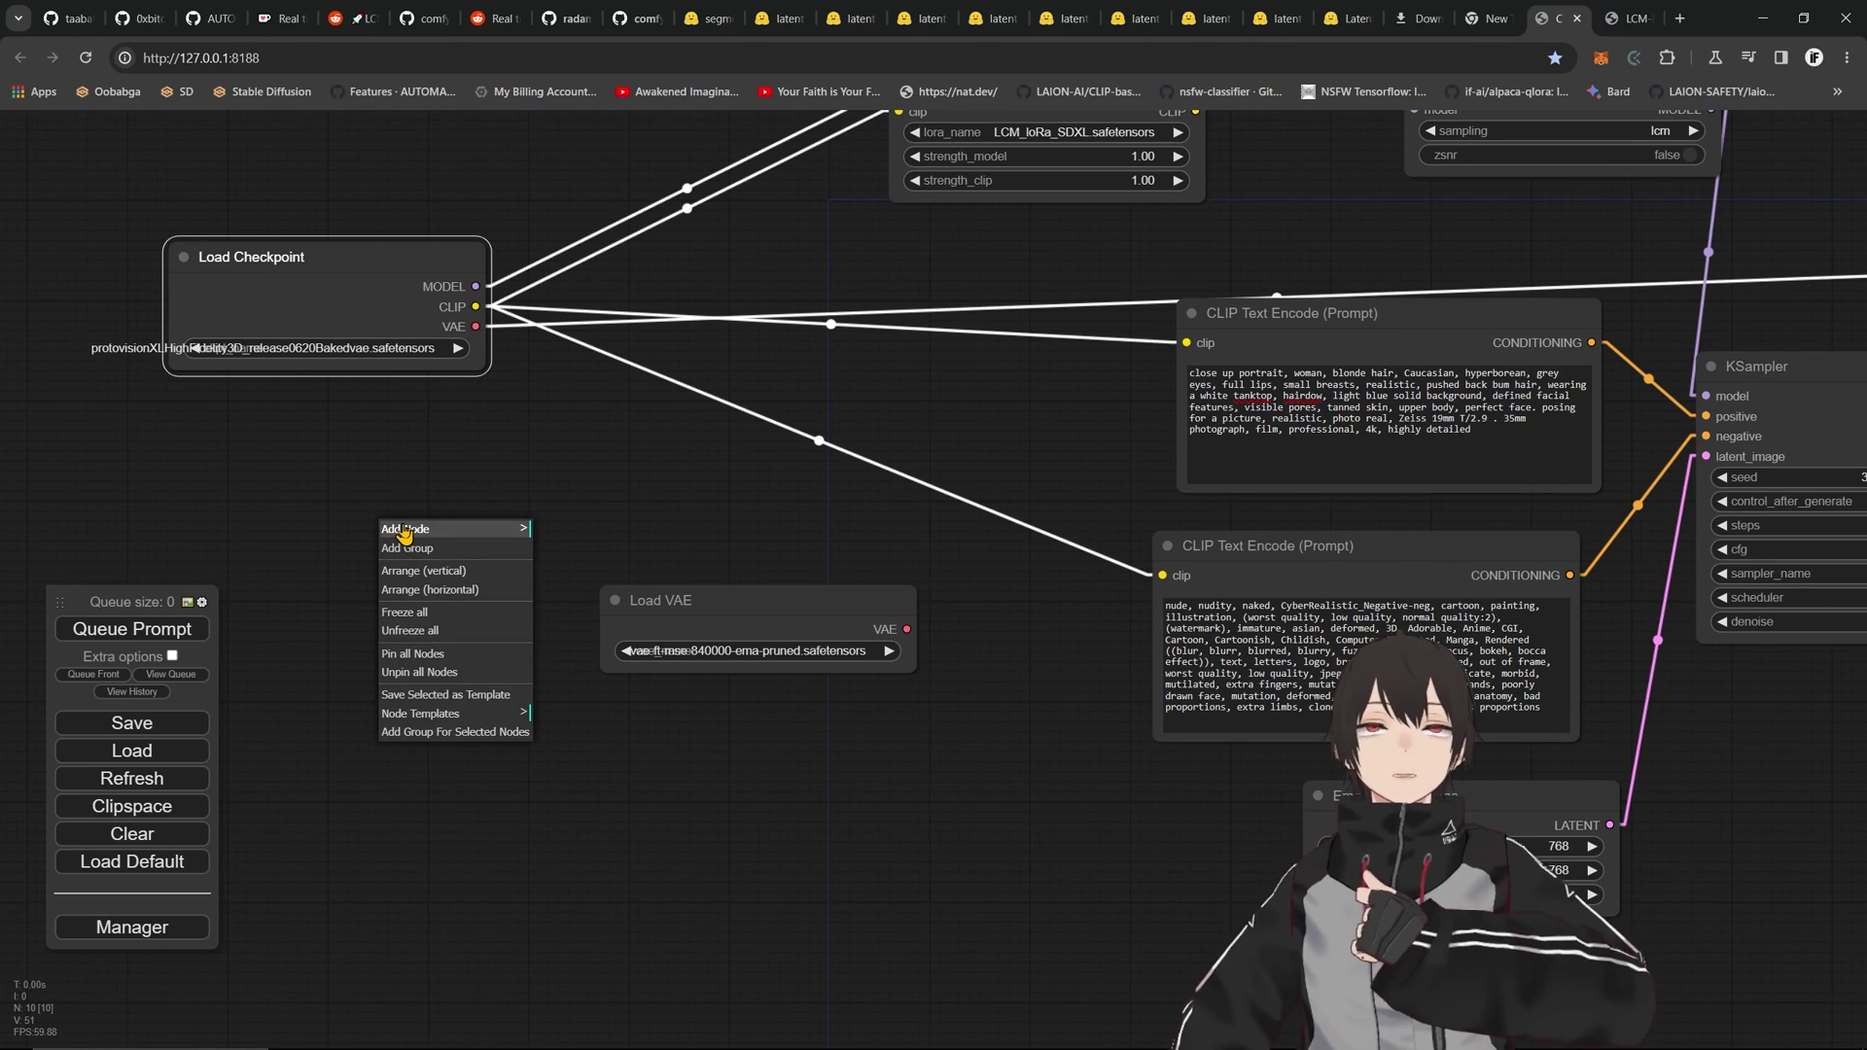
{"action": "left_click", "coordinate": [390, 530]}
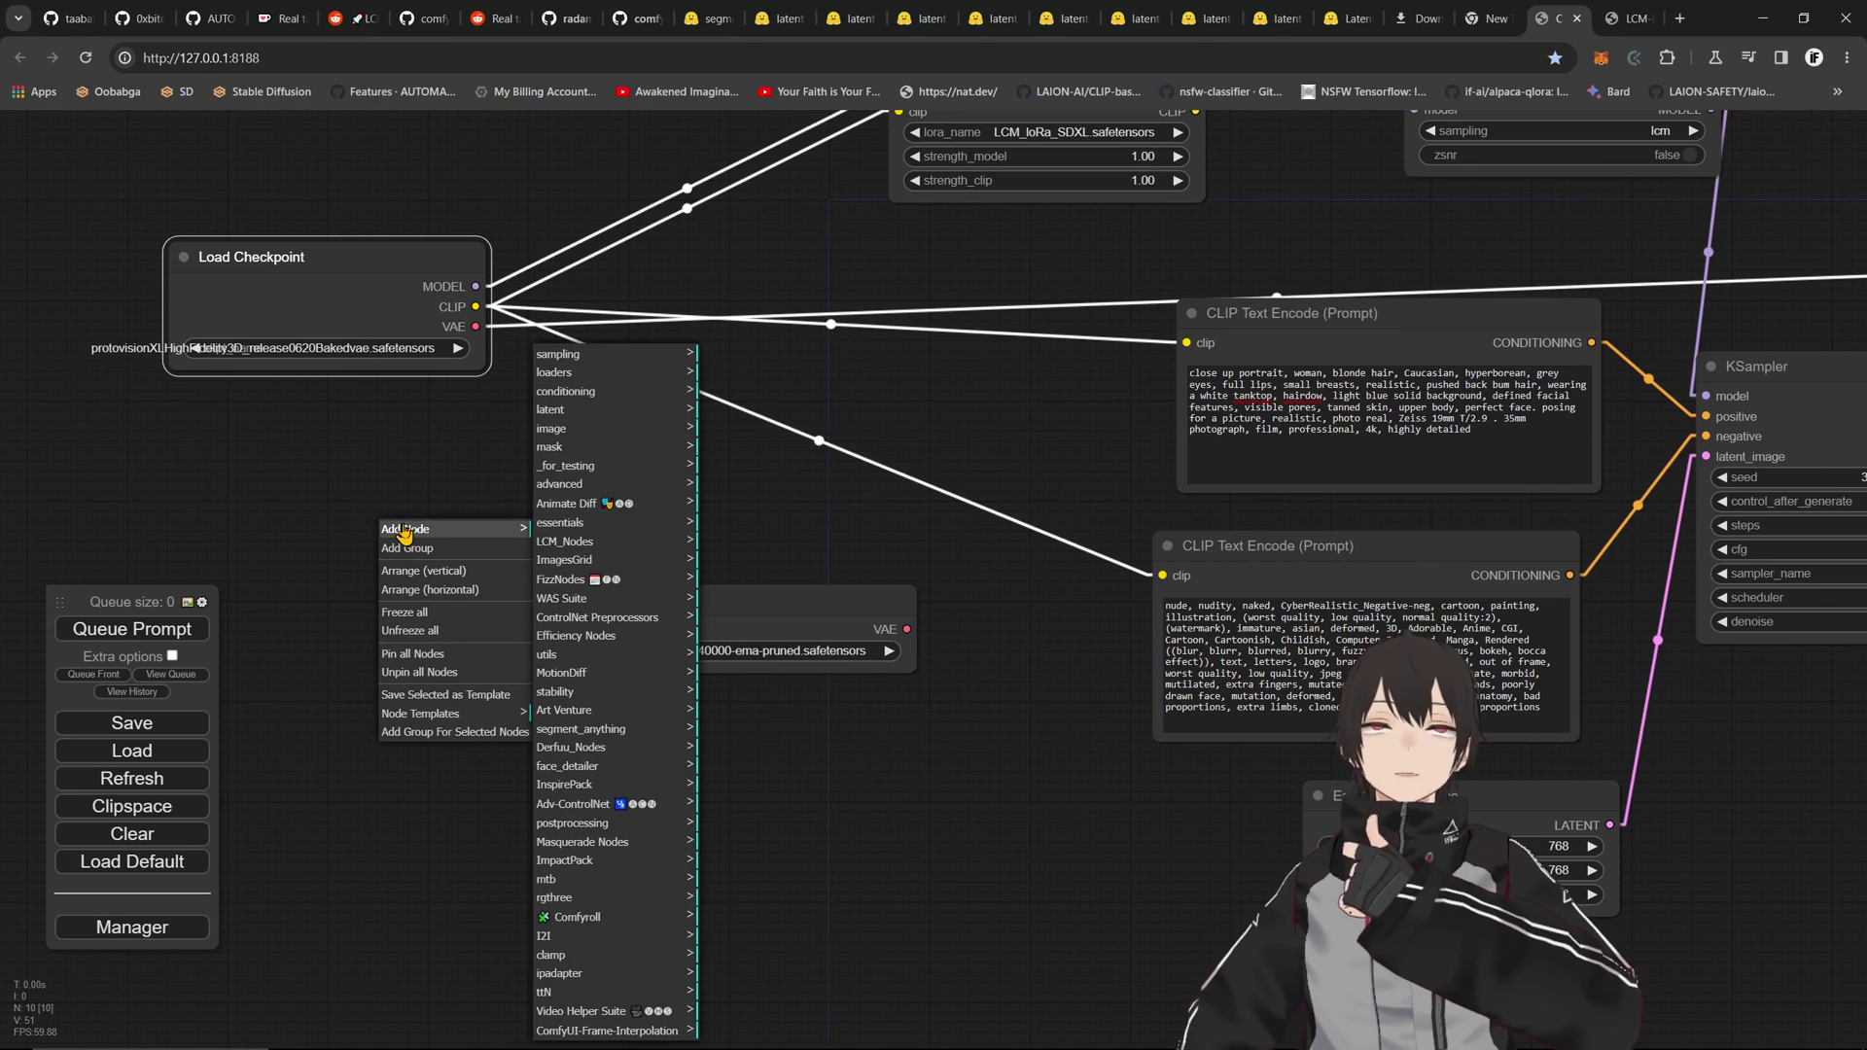
{"action": "left_click", "coordinate": [583, 542]}
{"action": "left_click", "coordinate": [855, 530]}
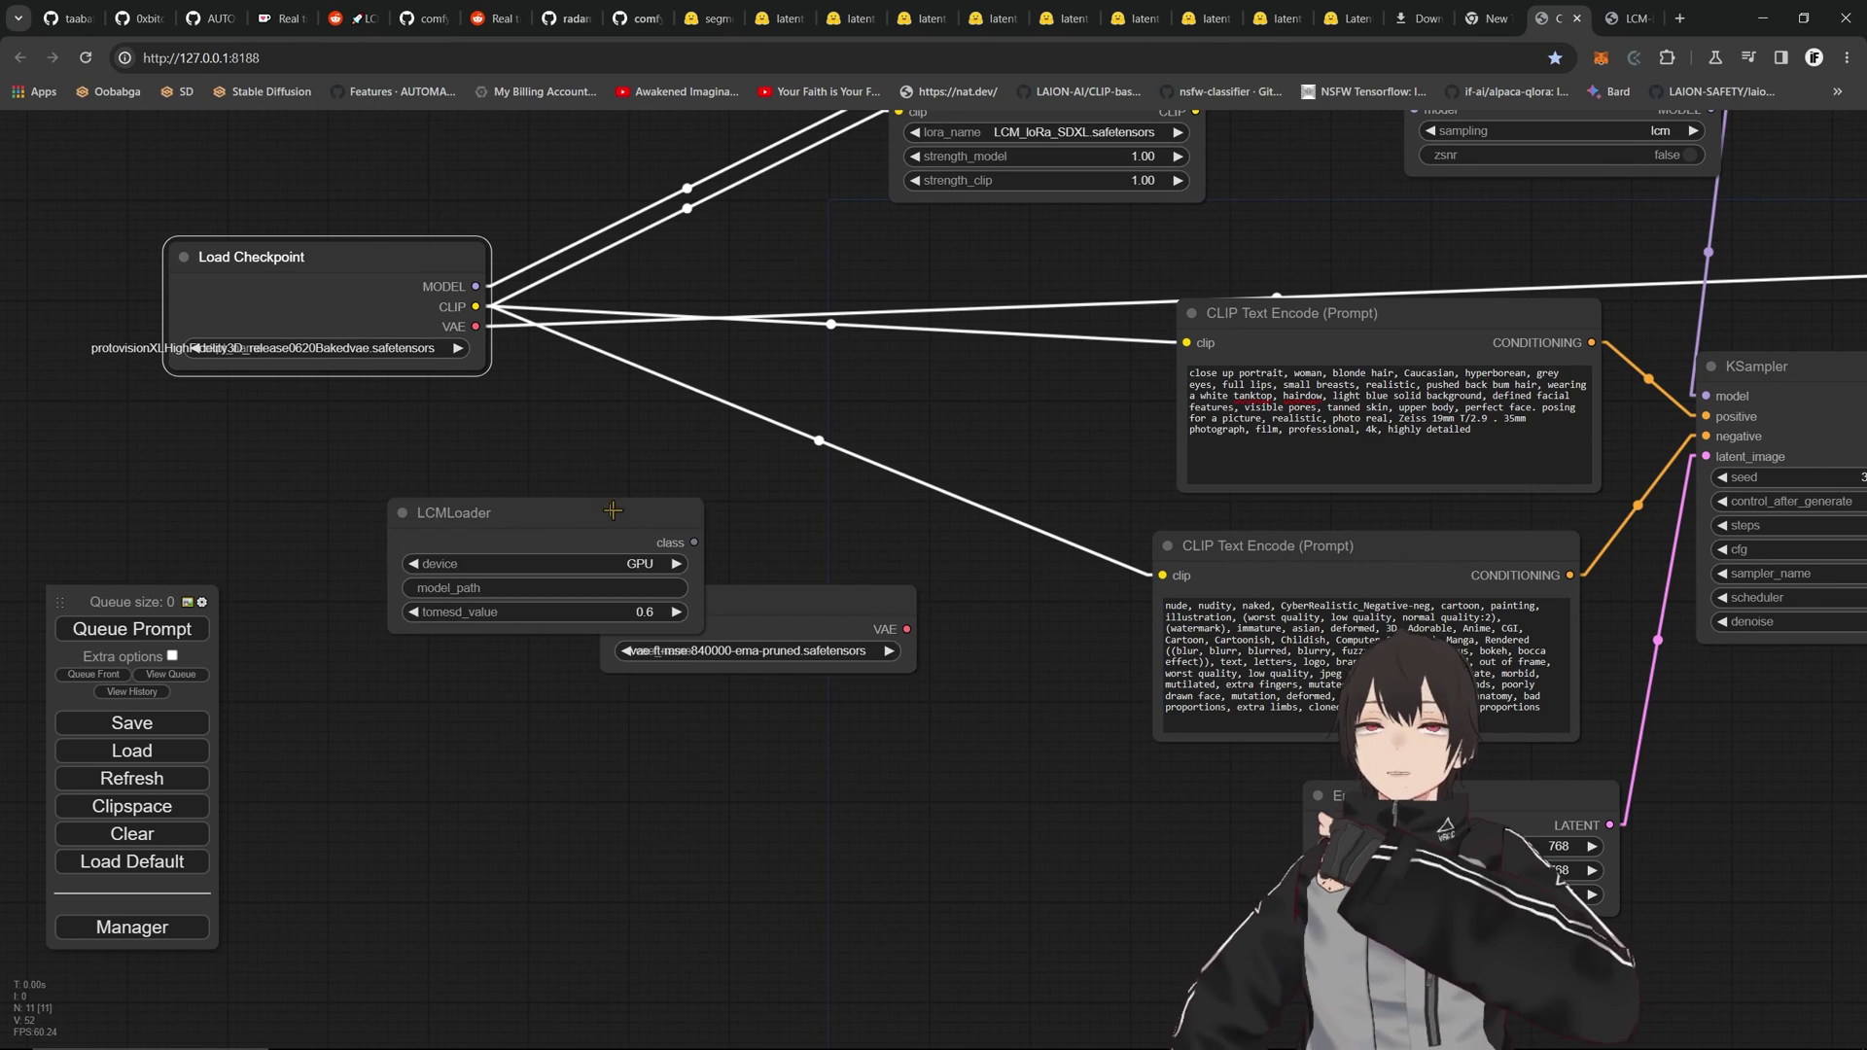
{"action": "left_click_drag", "start_coordinate": [613, 511], "coordinate": [496, 454]}
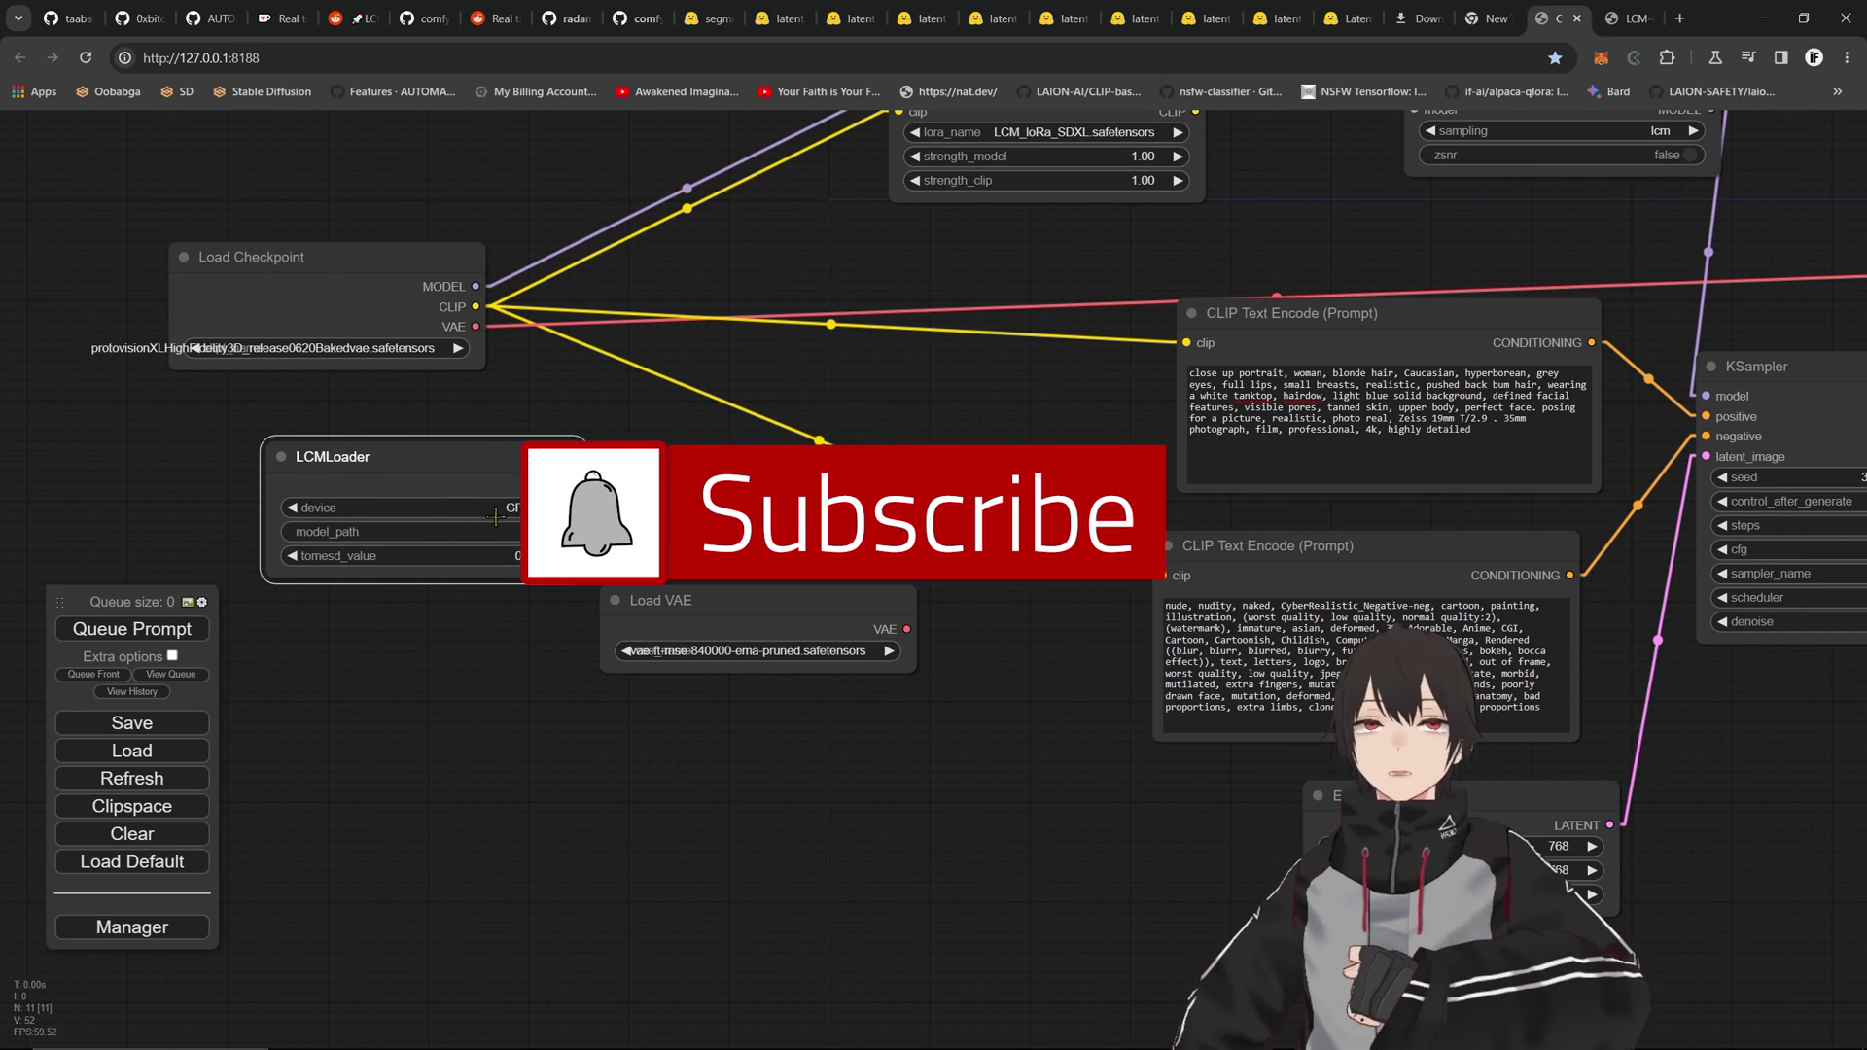
{"action": "left_click_drag", "start_coordinate": [428, 448], "coordinate": [395, 423]}
- Move the LCMLoader node down below the CLIP prompt nodes and nudge it into place
{"action": "scroll", "coordinate": [255, 452], "scroll_direction": "down", "scroll_amount": 6}
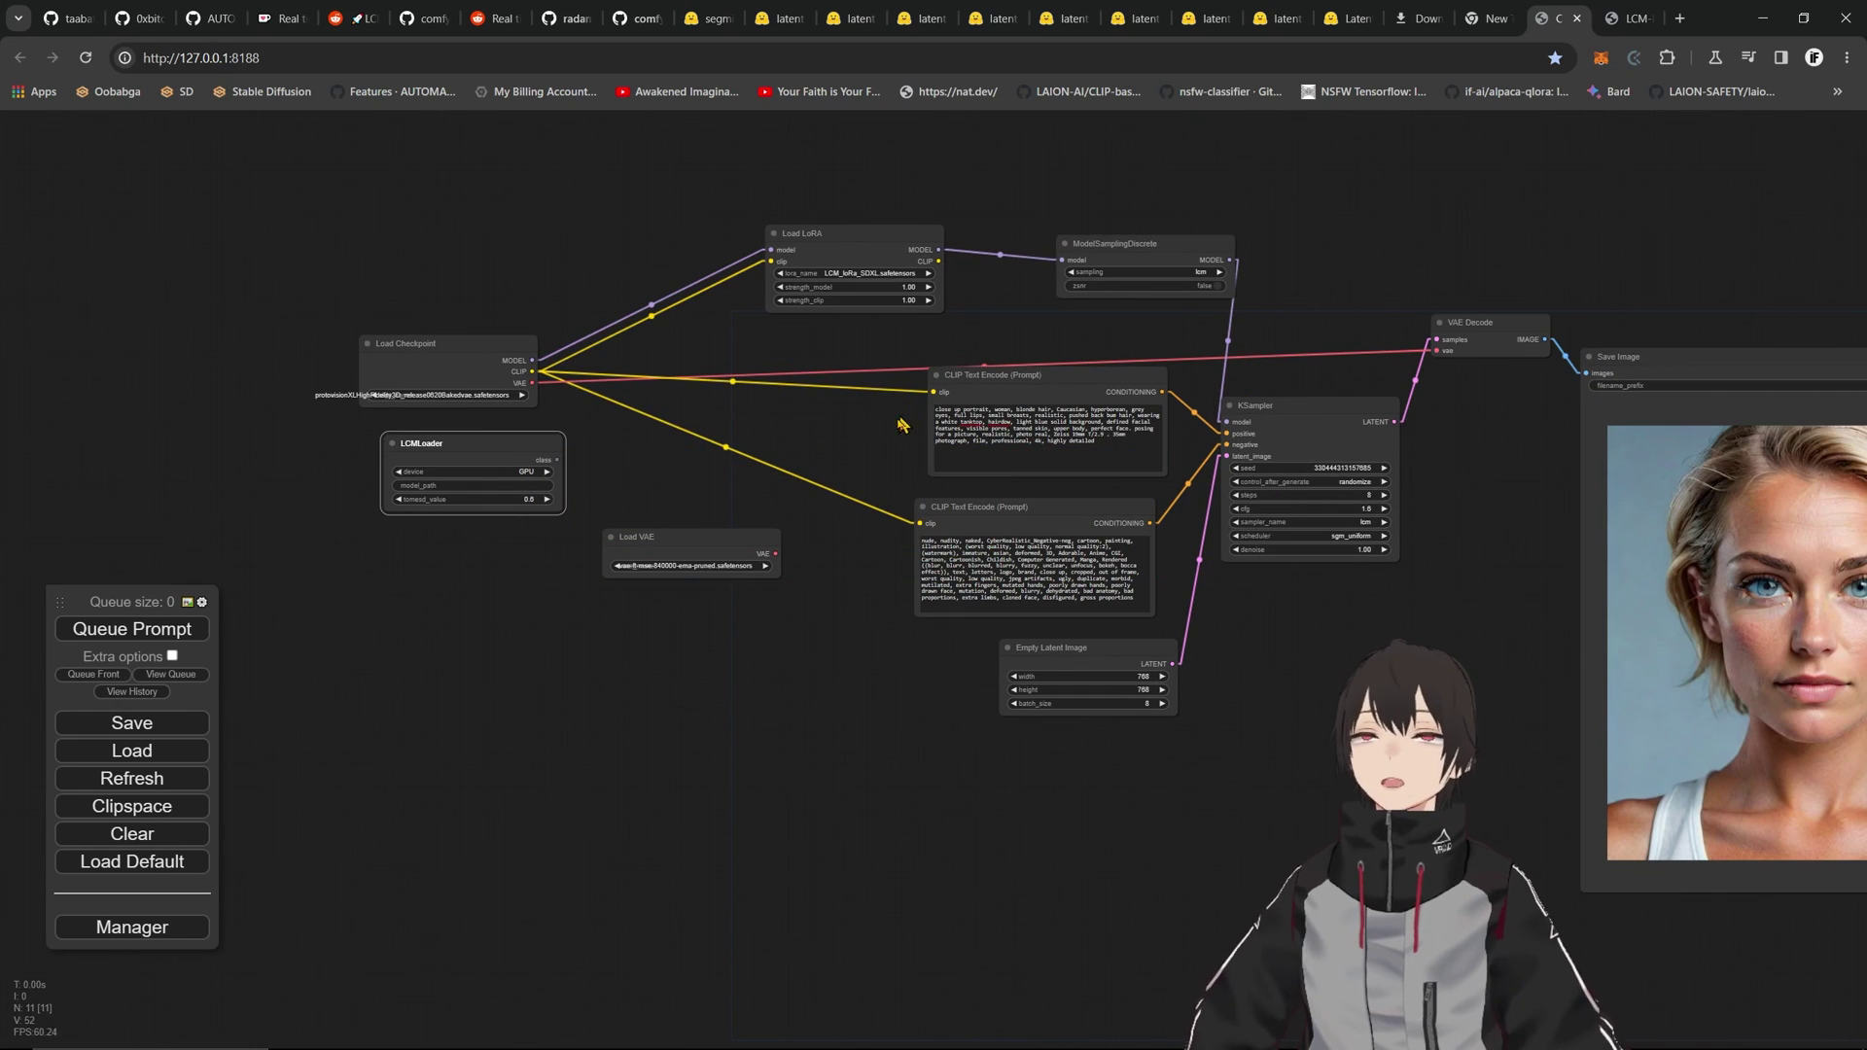
{"action": "left_click_drag", "start_coordinate": [669, 430], "coordinate": [504, 420]}
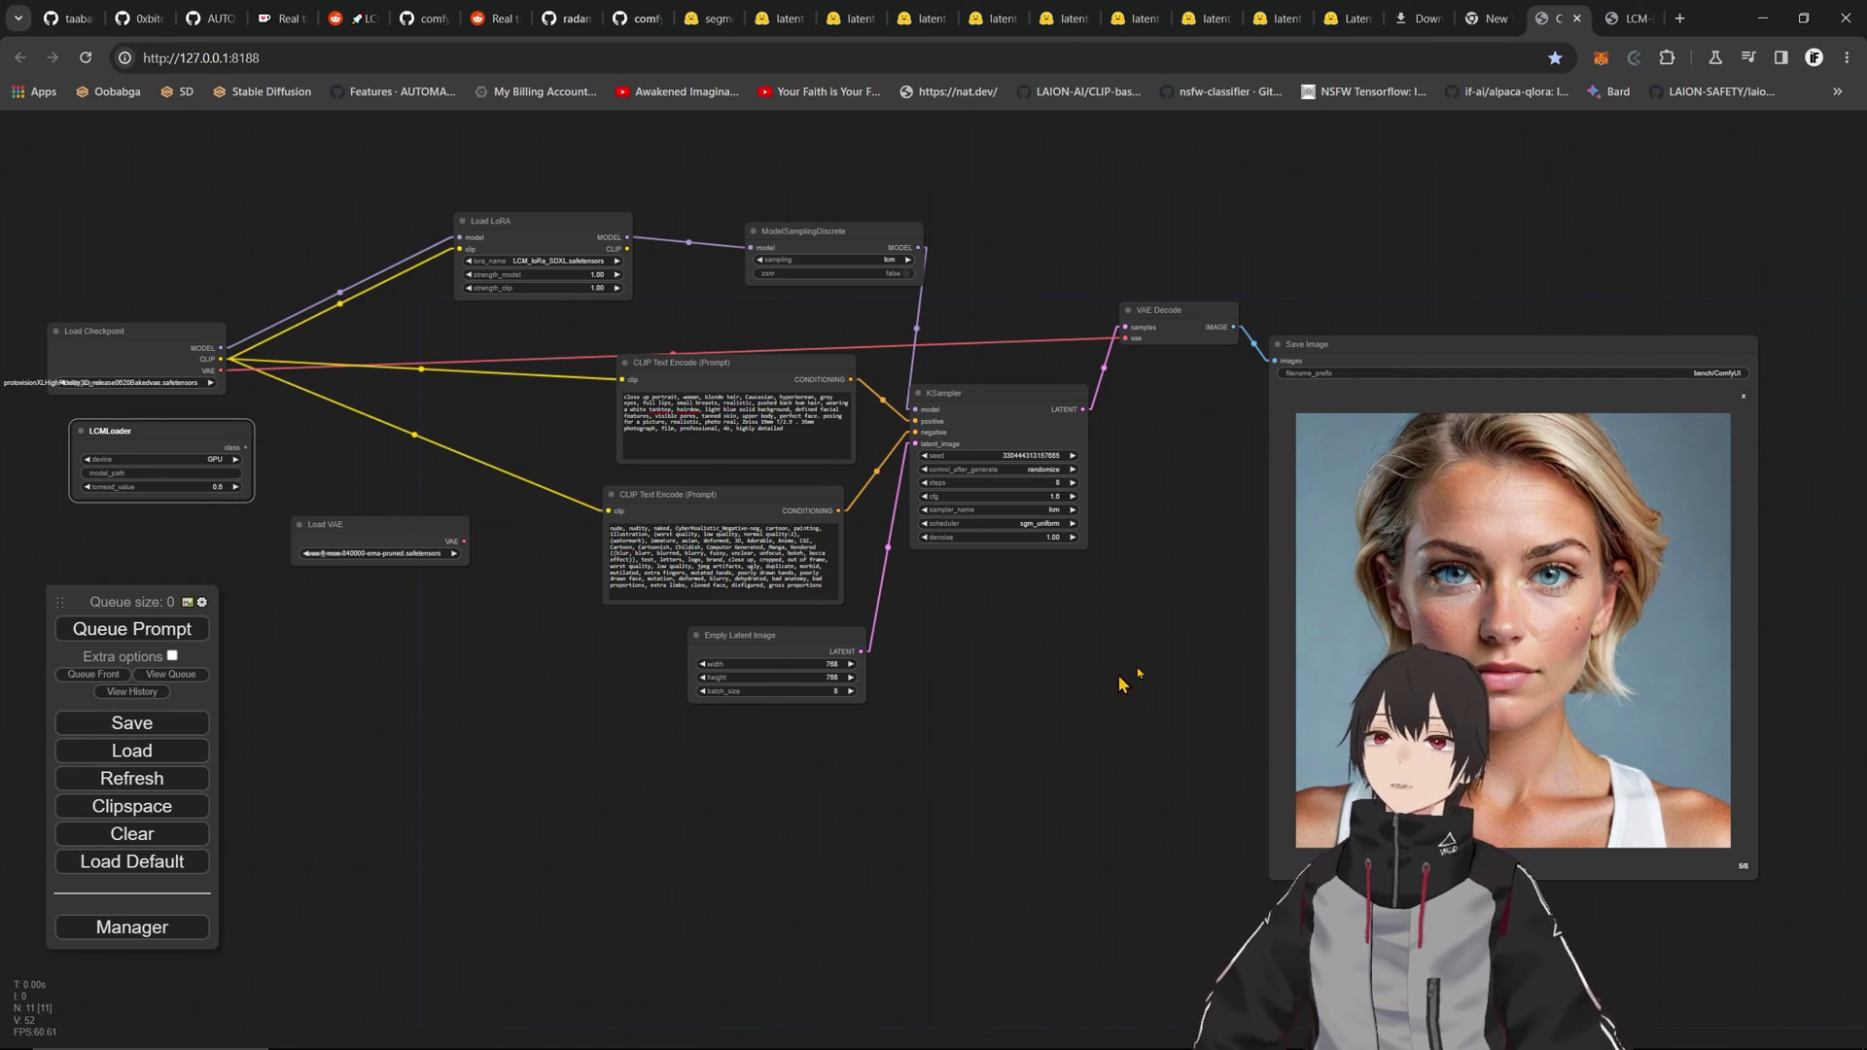
{"action": "left_click_drag", "start_coordinate": [183, 424], "coordinate": [564, 749]}
{"action": "scroll", "coordinate": [842, 810], "scroll_direction": "up", "scroll_amount": 5}
{"action": "scroll", "coordinate": [842, 810], "scroll_direction": "down", "scroll_amount": 10}
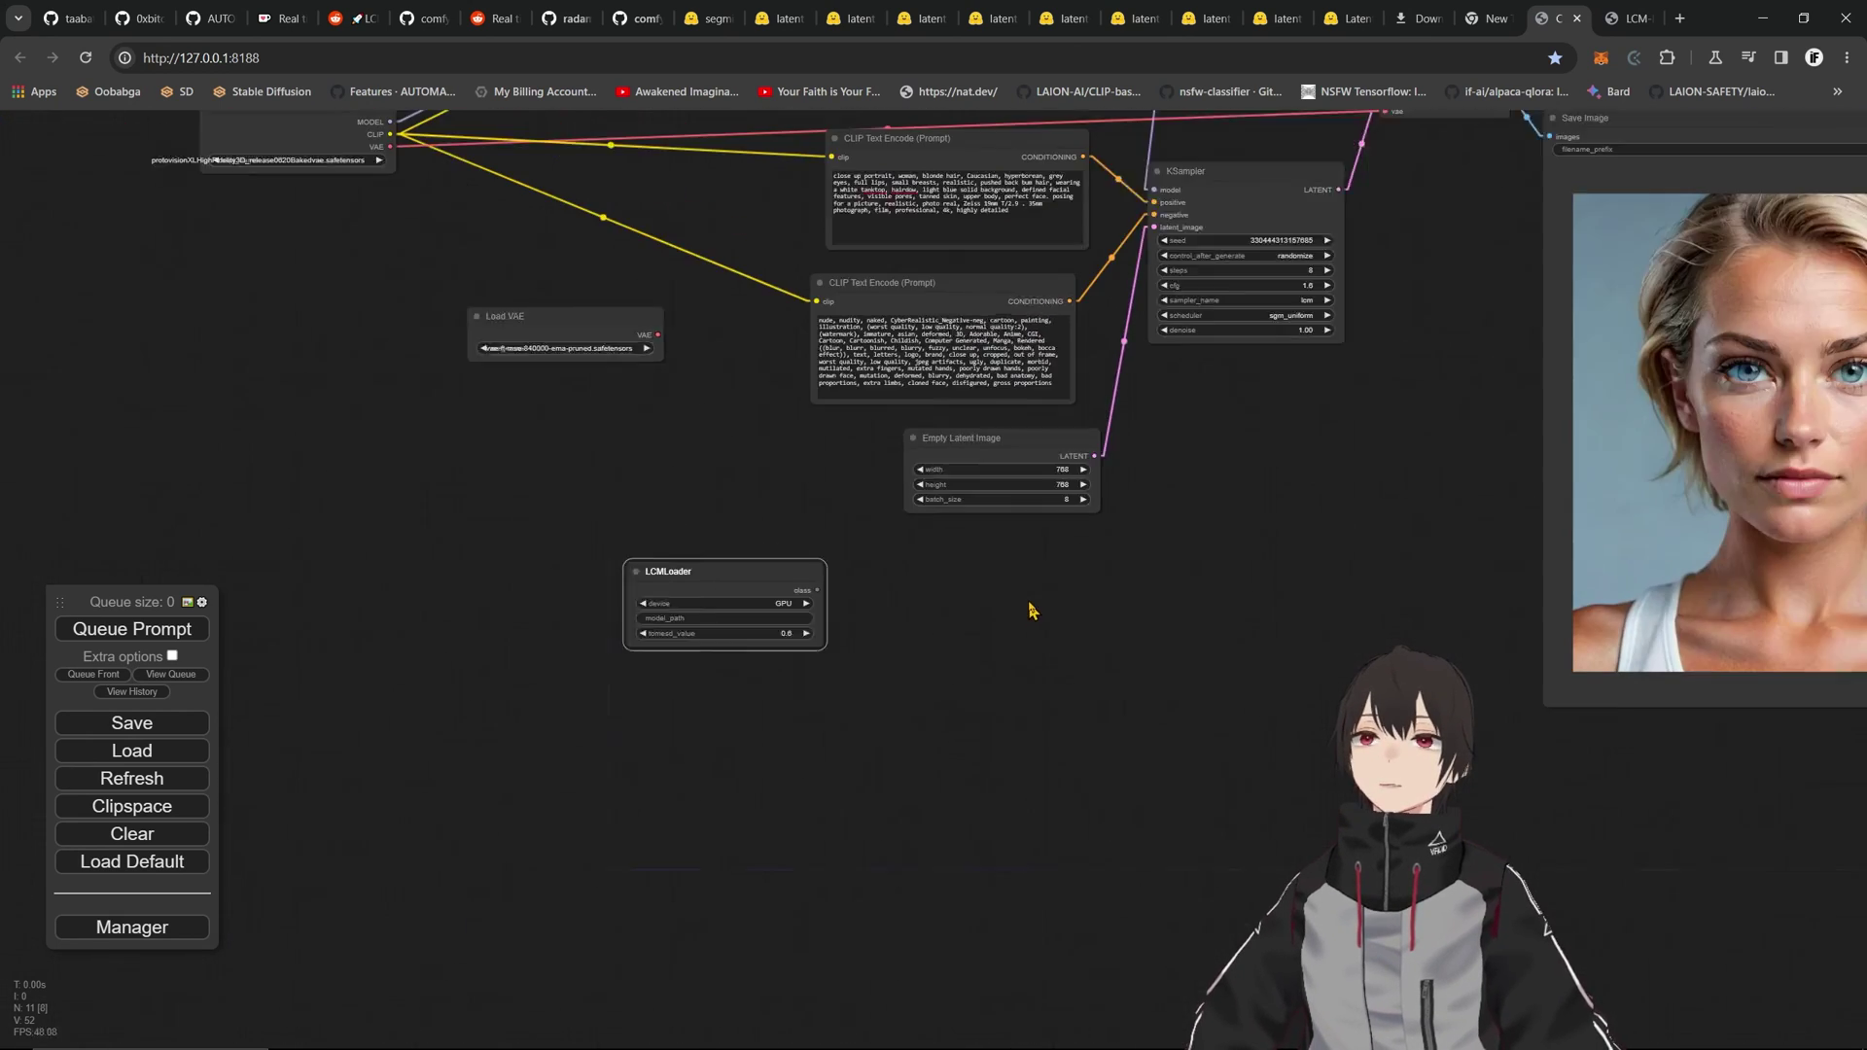
{"action": "scroll", "coordinate": [1242, 583], "scroll_direction": "up", "scroll_amount": 4}
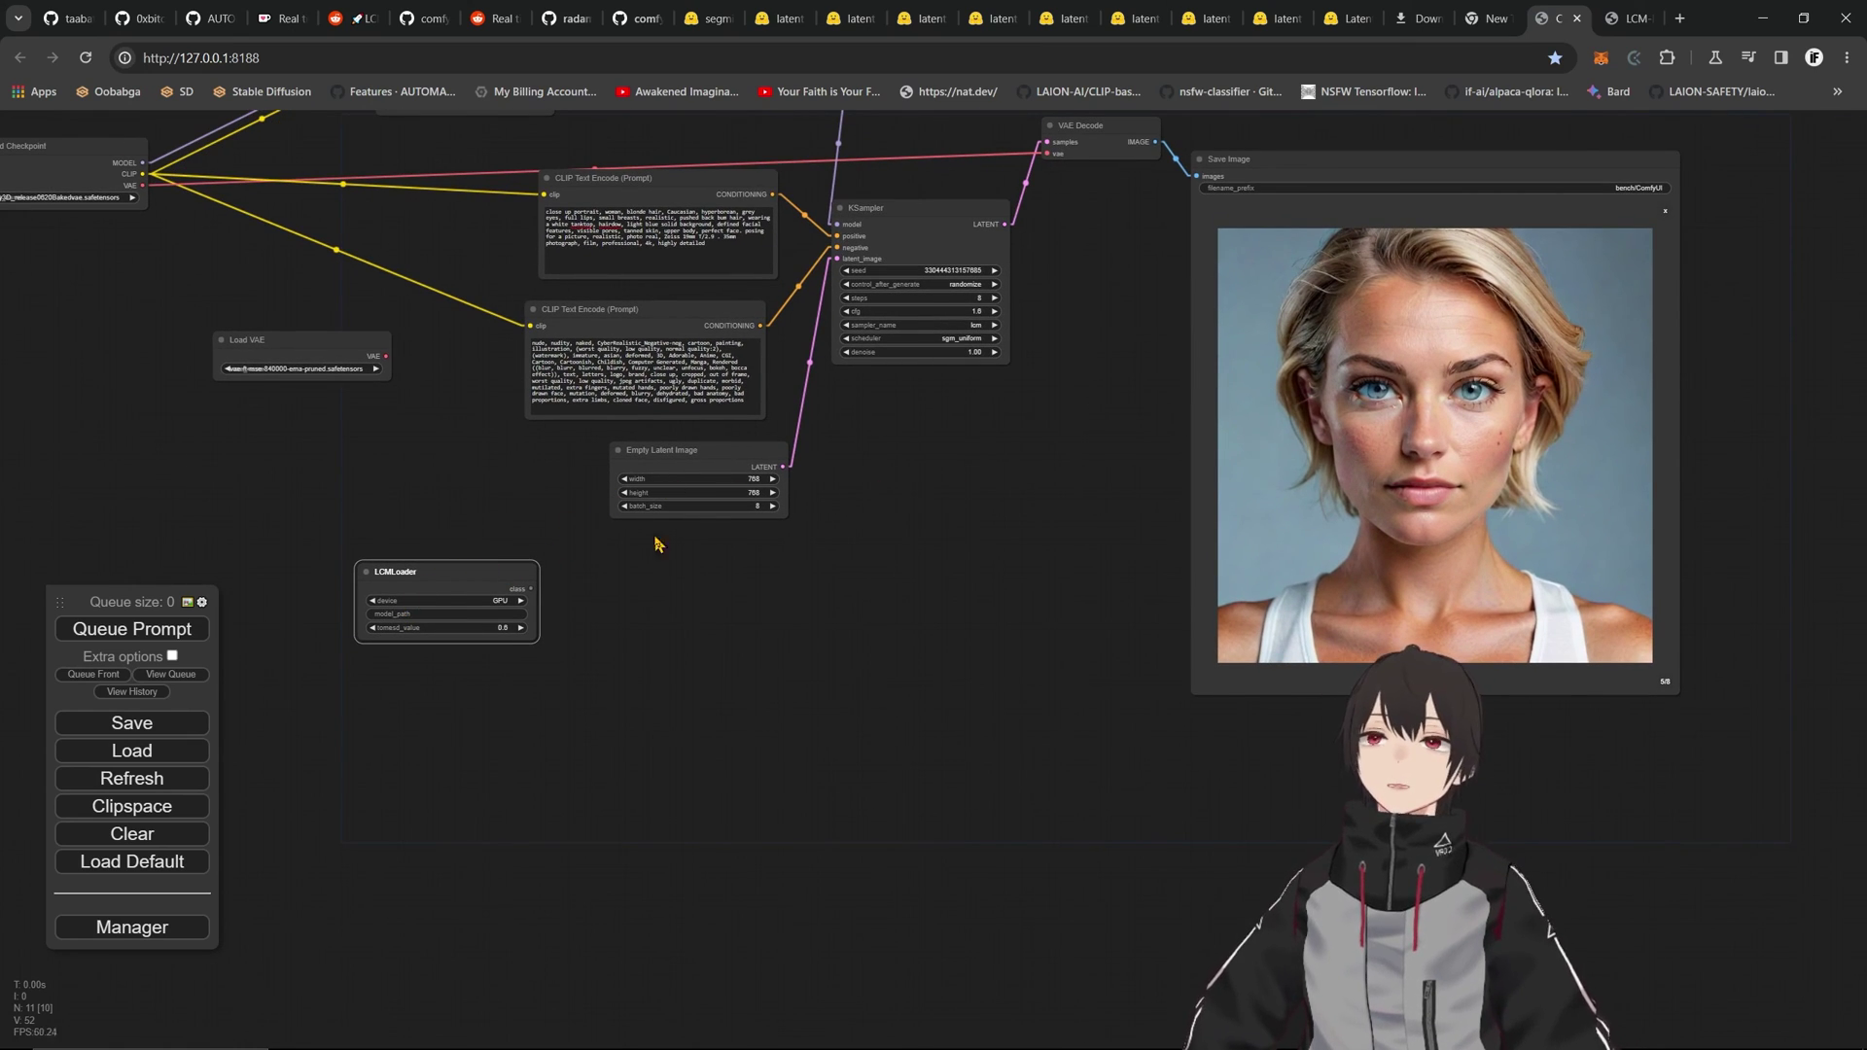
{"action": "scroll", "coordinate": [1033, 492], "scroll_direction": "down", "scroll_amount": 3}
{"action": "scroll", "coordinate": [1032, 515], "scroll_direction": "up", "scroll_amount": 4}
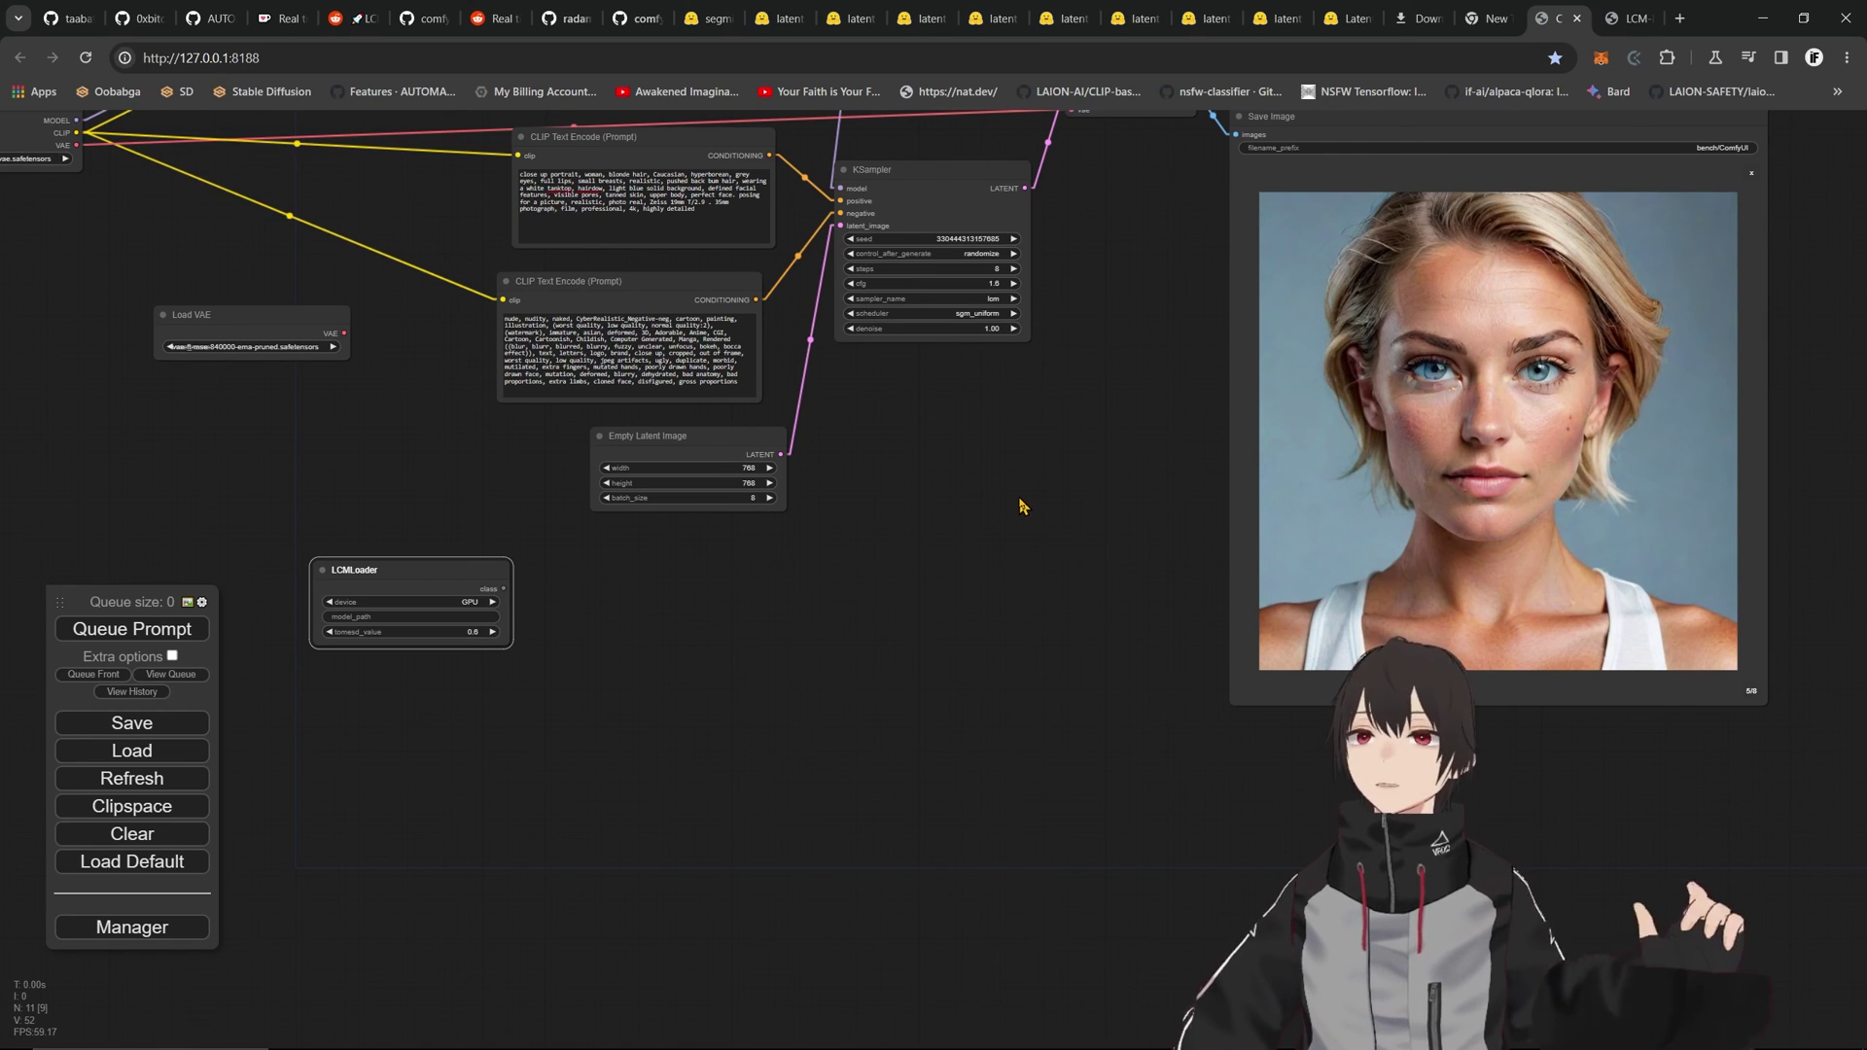
{"action": "mouse_move", "coordinate": [444, 564]}
{"action": "left_mouse_down"}
{"action": "mouse_move", "coordinate": [675, 565]}
{"action": "mouse_move", "coordinate": [445, 584]}
{"action": "left_mouse_up"}
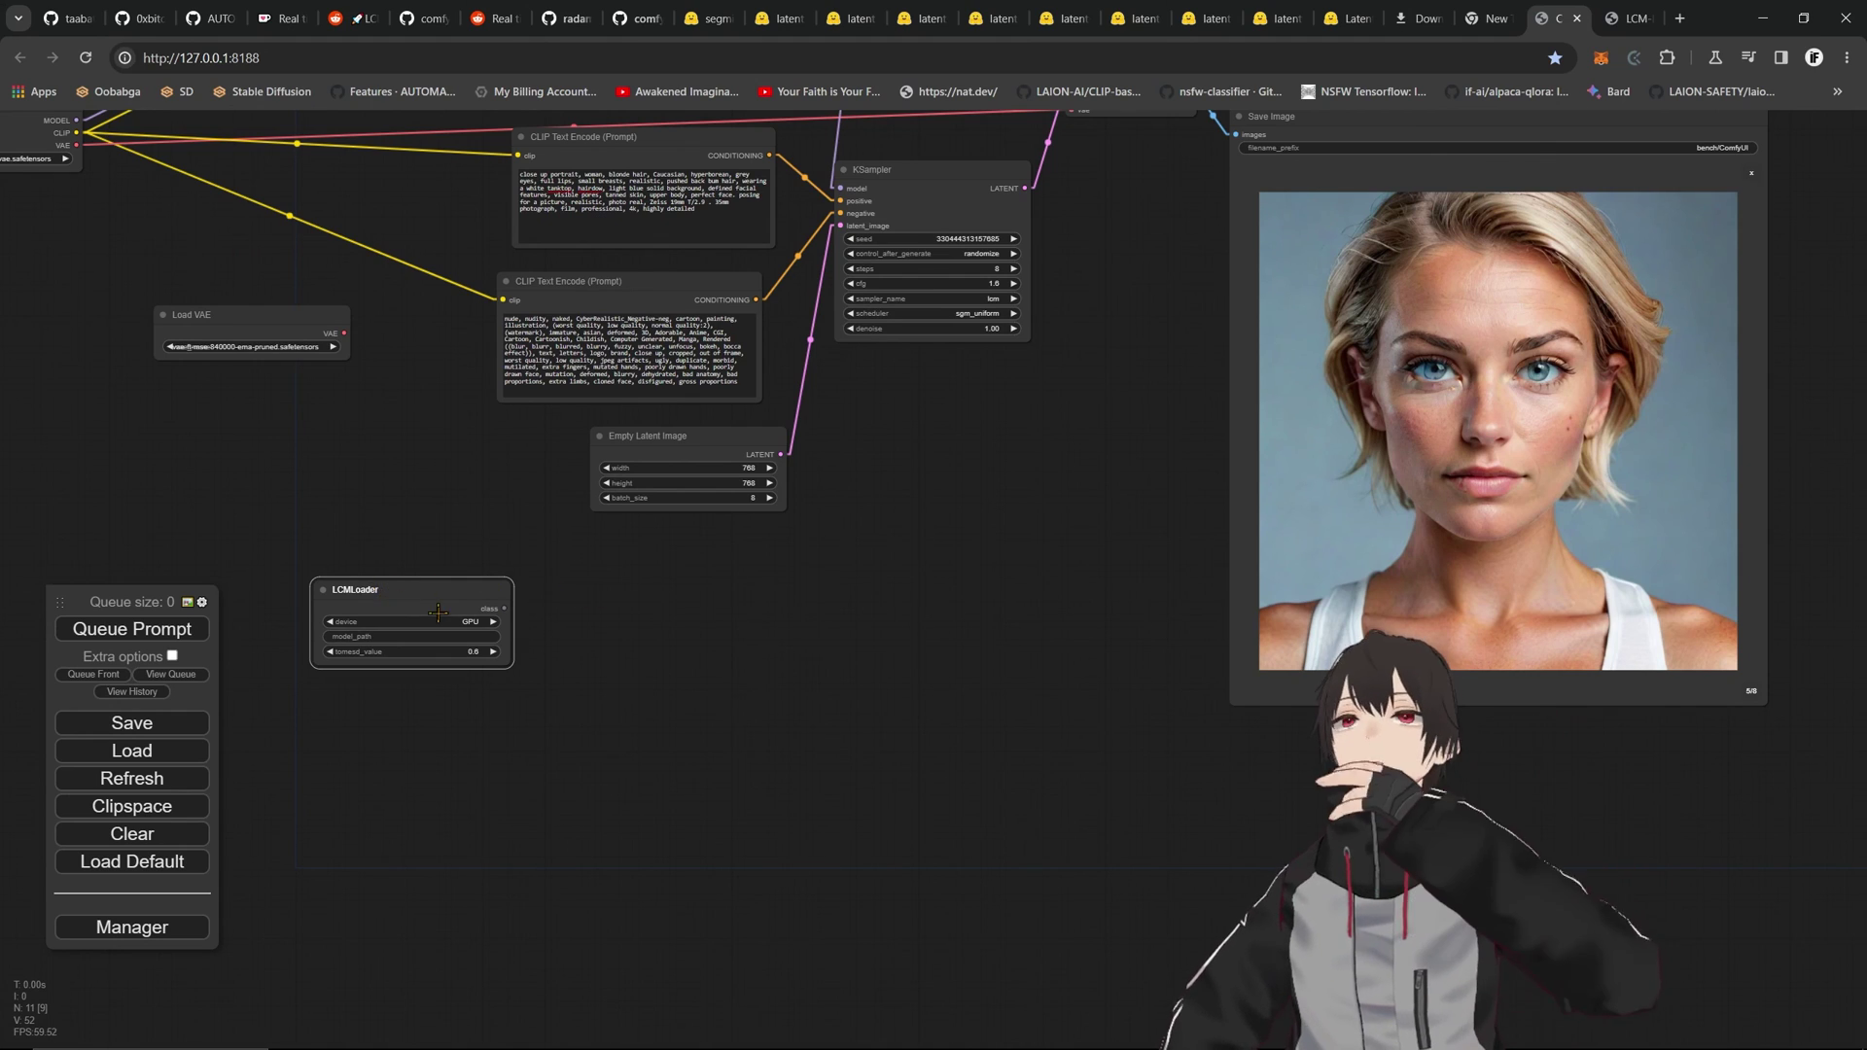
{"action": "mouse_move", "coordinate": [406, 592]}
{"action": "left_mouse_down"}
{"action": "mouse_move", "coordinate": [560, 596]}
{"action": "mouse_move", "coordinate": [397, 586]}
{"action": "left_mouse_up"}
- Shift LCMLoader further left so it sits in the lower left below Load VAE
{"action": "scroll", "coordinate": [1108, 549], "scroll_direction": "up", "scroll_amount": 3}
{"action": "scroll", "coordinate": [1108, 545], "scroll_direction": "down", "scroll_amount": 5}
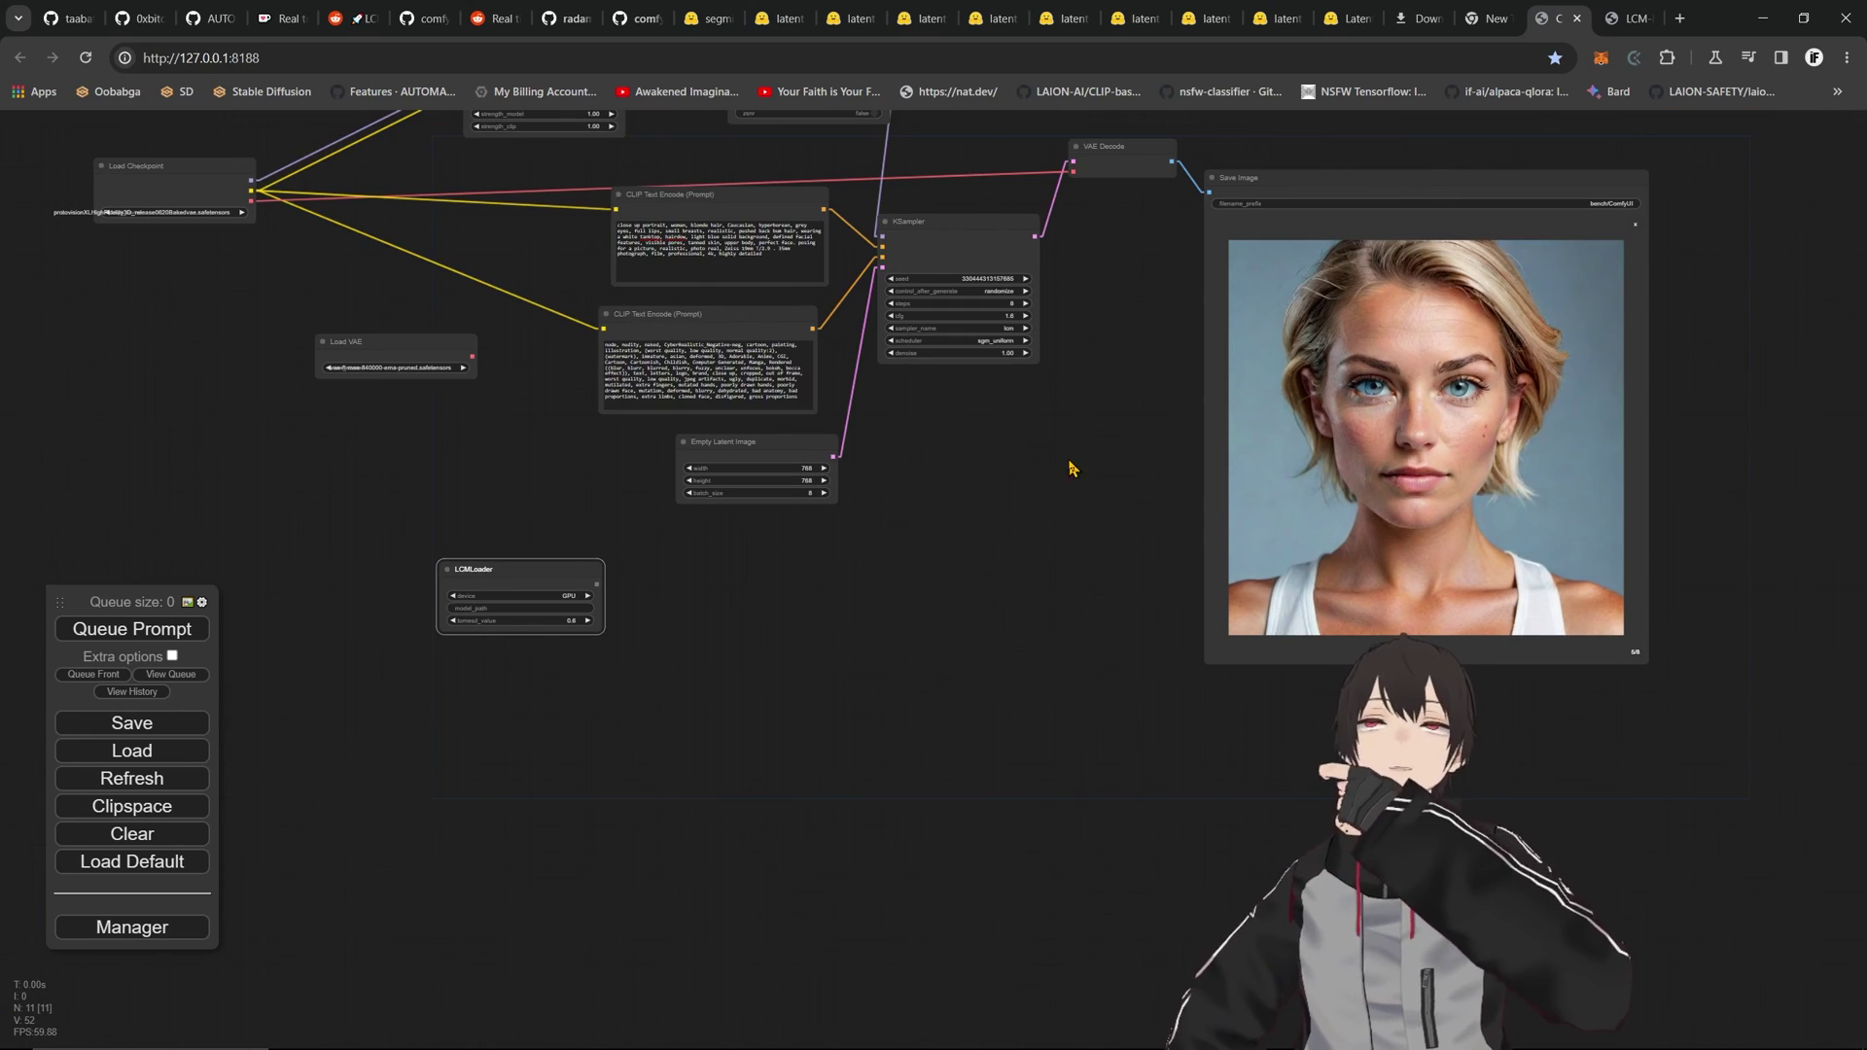
{"action": "left_click_drag", "start_coordinate": [1070, 469], "coordinate": [990, 618]}
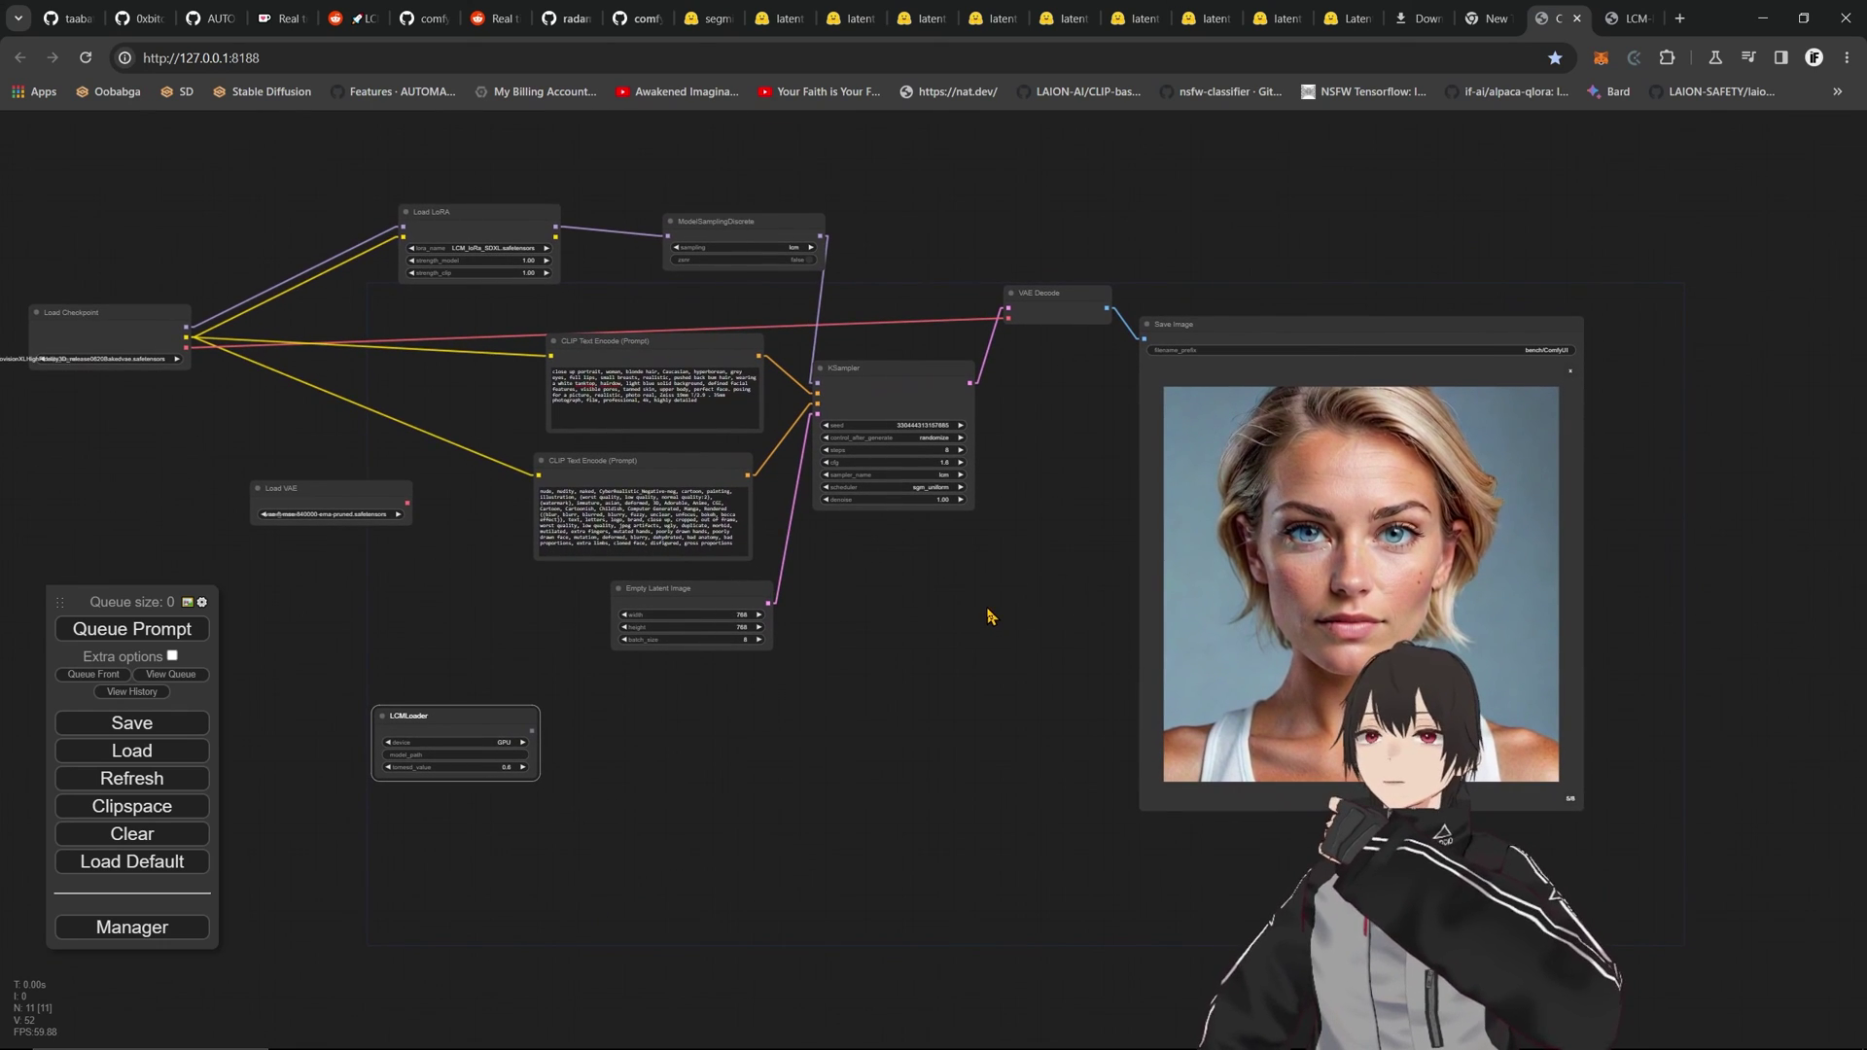
{"action": "scroll", "coordinate": [991, 616], "scroll_direction": "up", "scroll_amount": 2}
{"action": "scroll", "coordinate": [992, 613], "scroll_direction": "down", "scroll_amount": 5}
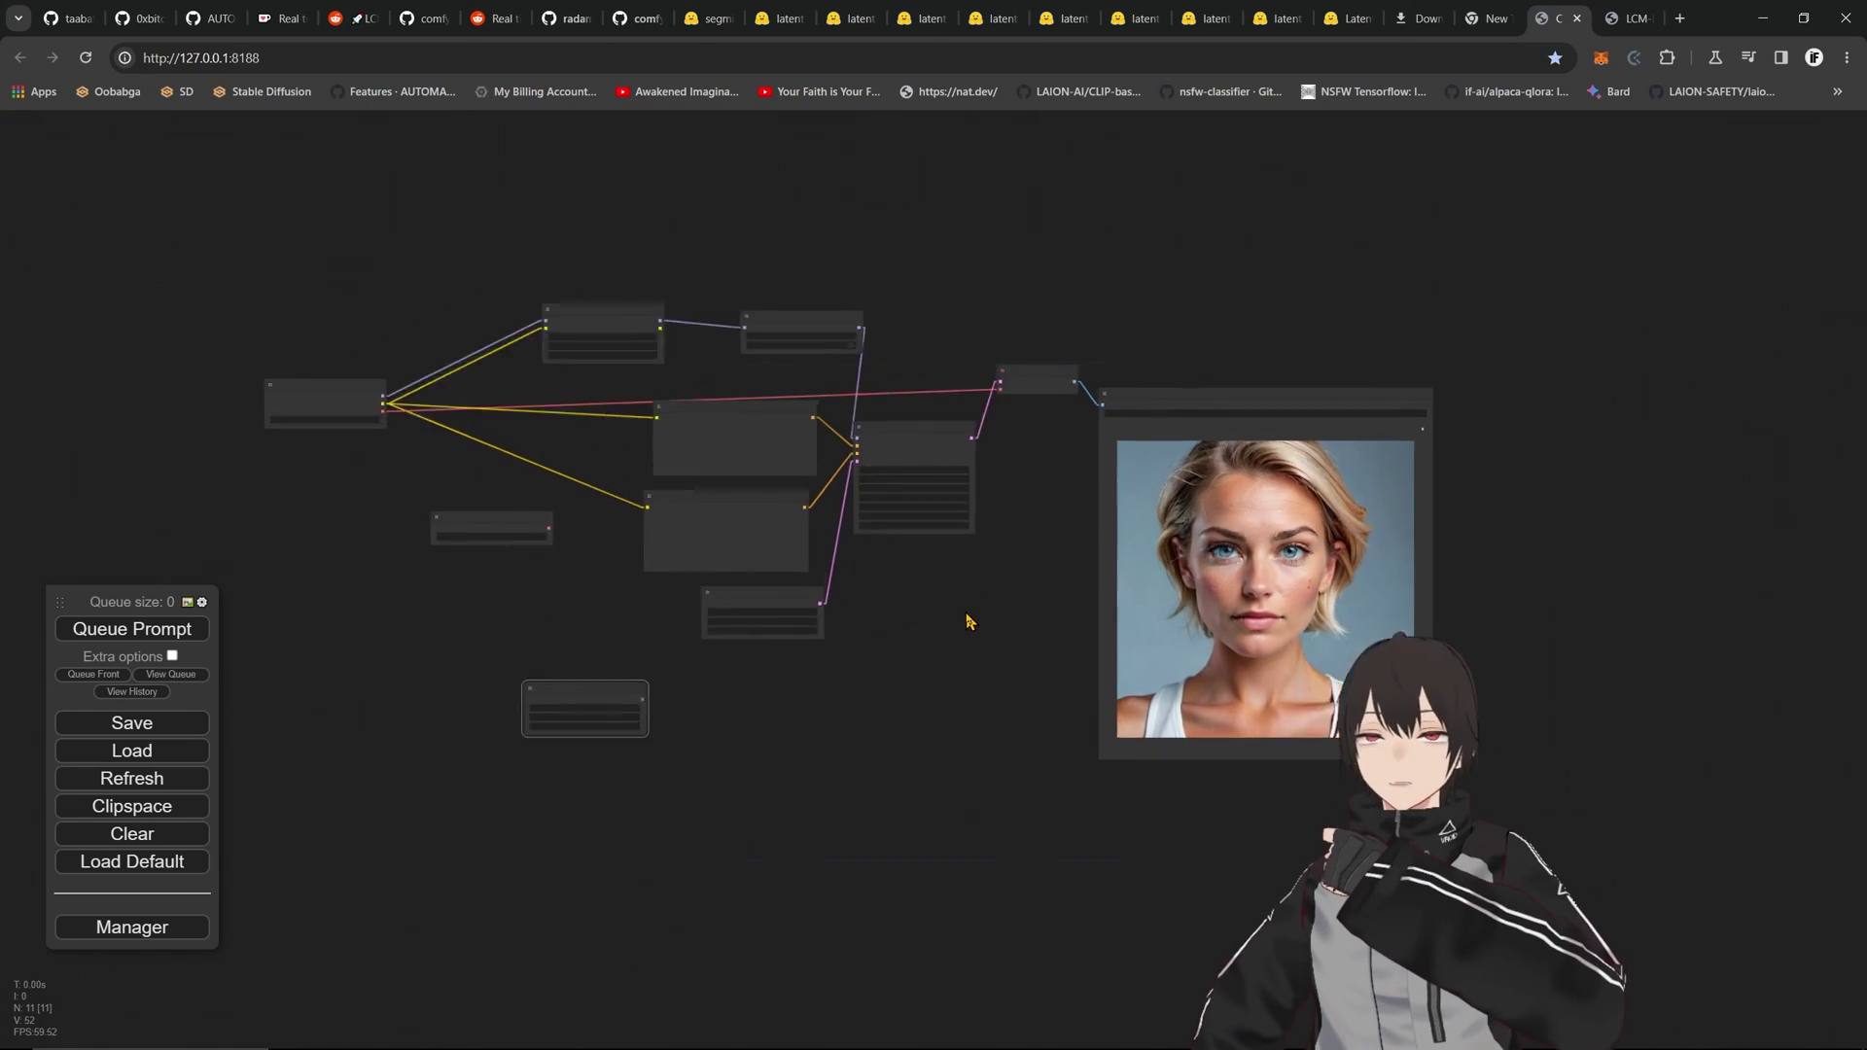
{"action": "scroll", "coordinate": [972, 613], "scroll_direction": "up", "scroll_amount": 3}
{"action": "left_click_drag", "start_coordinate": [972, 625], "coordinate": [1118, 598]}
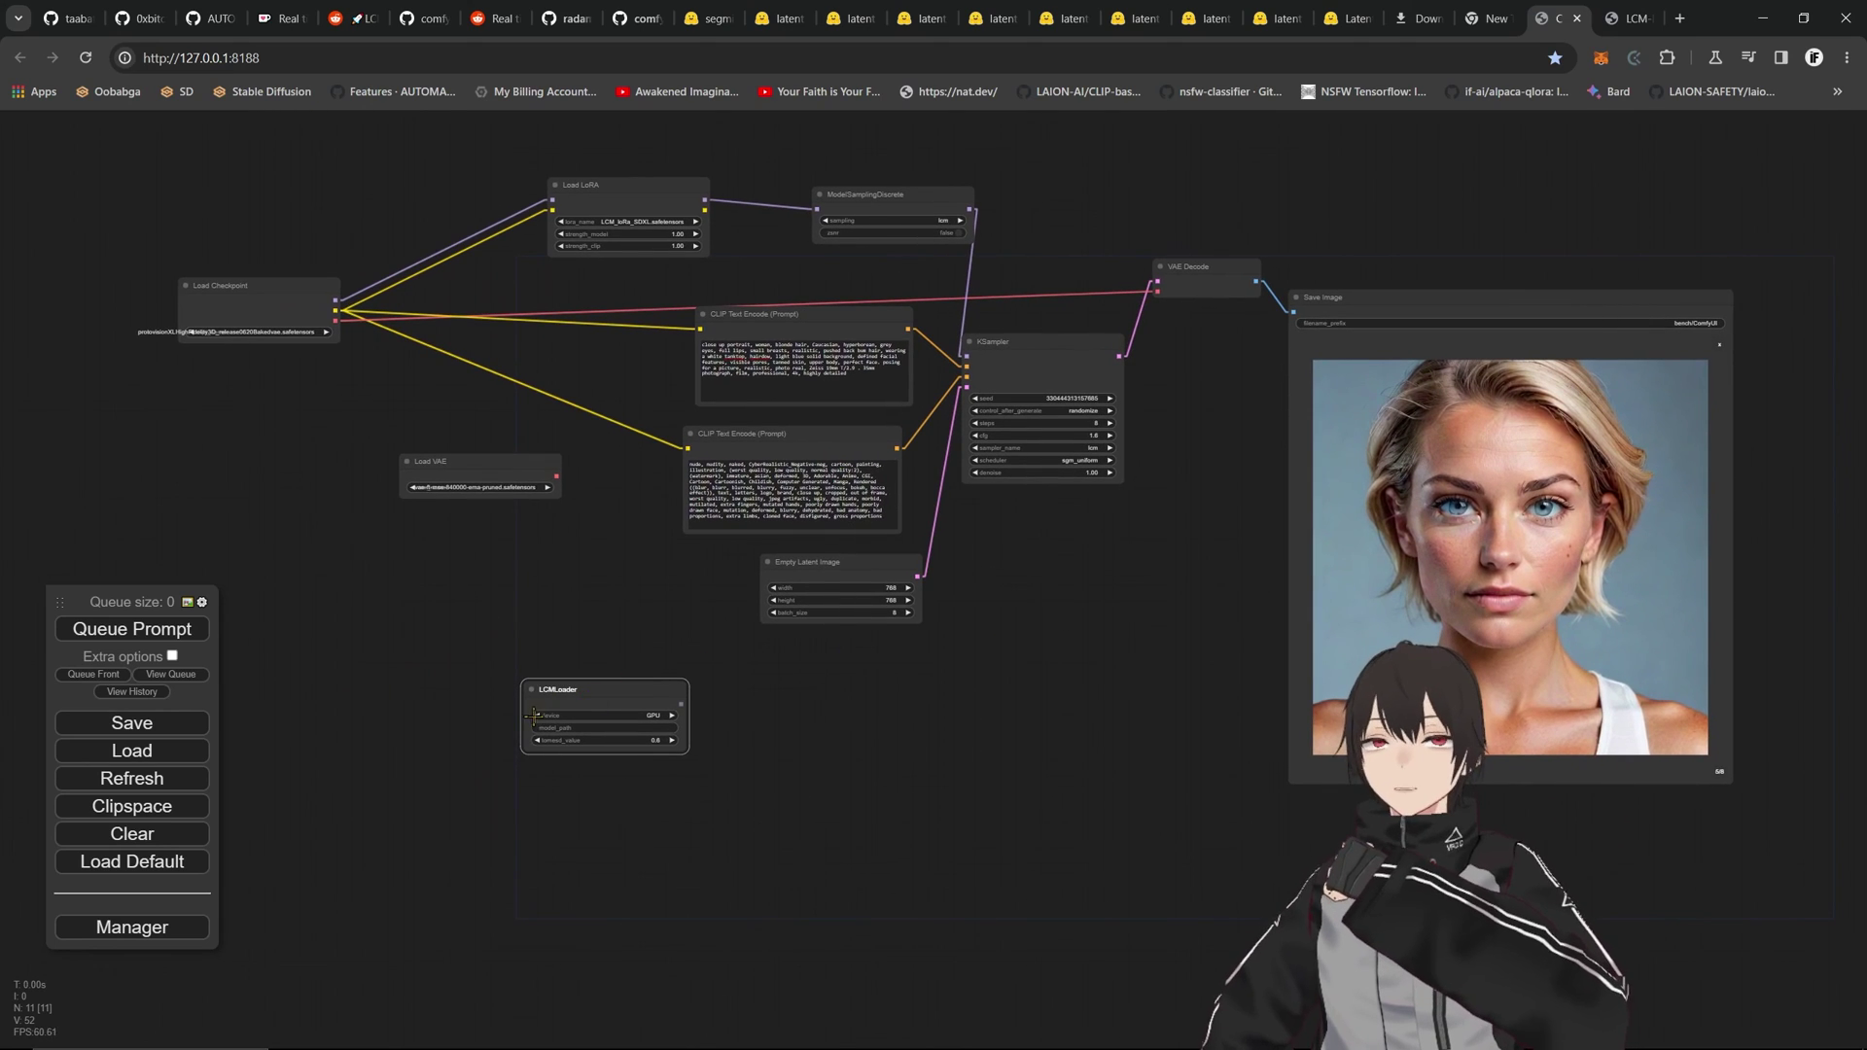
{"action": "left_click_drag", "start_coordinate": [592, 692], "coordinate": [438, 676]}
{"action": "scroll", "coordinate": [841, 686], "scroll_direction": "up", "scroll_amount": 5}
{"action": "scroll", "coordinate": [1257, 560], "scroll_direction": "down", "scroll_amount": 5}
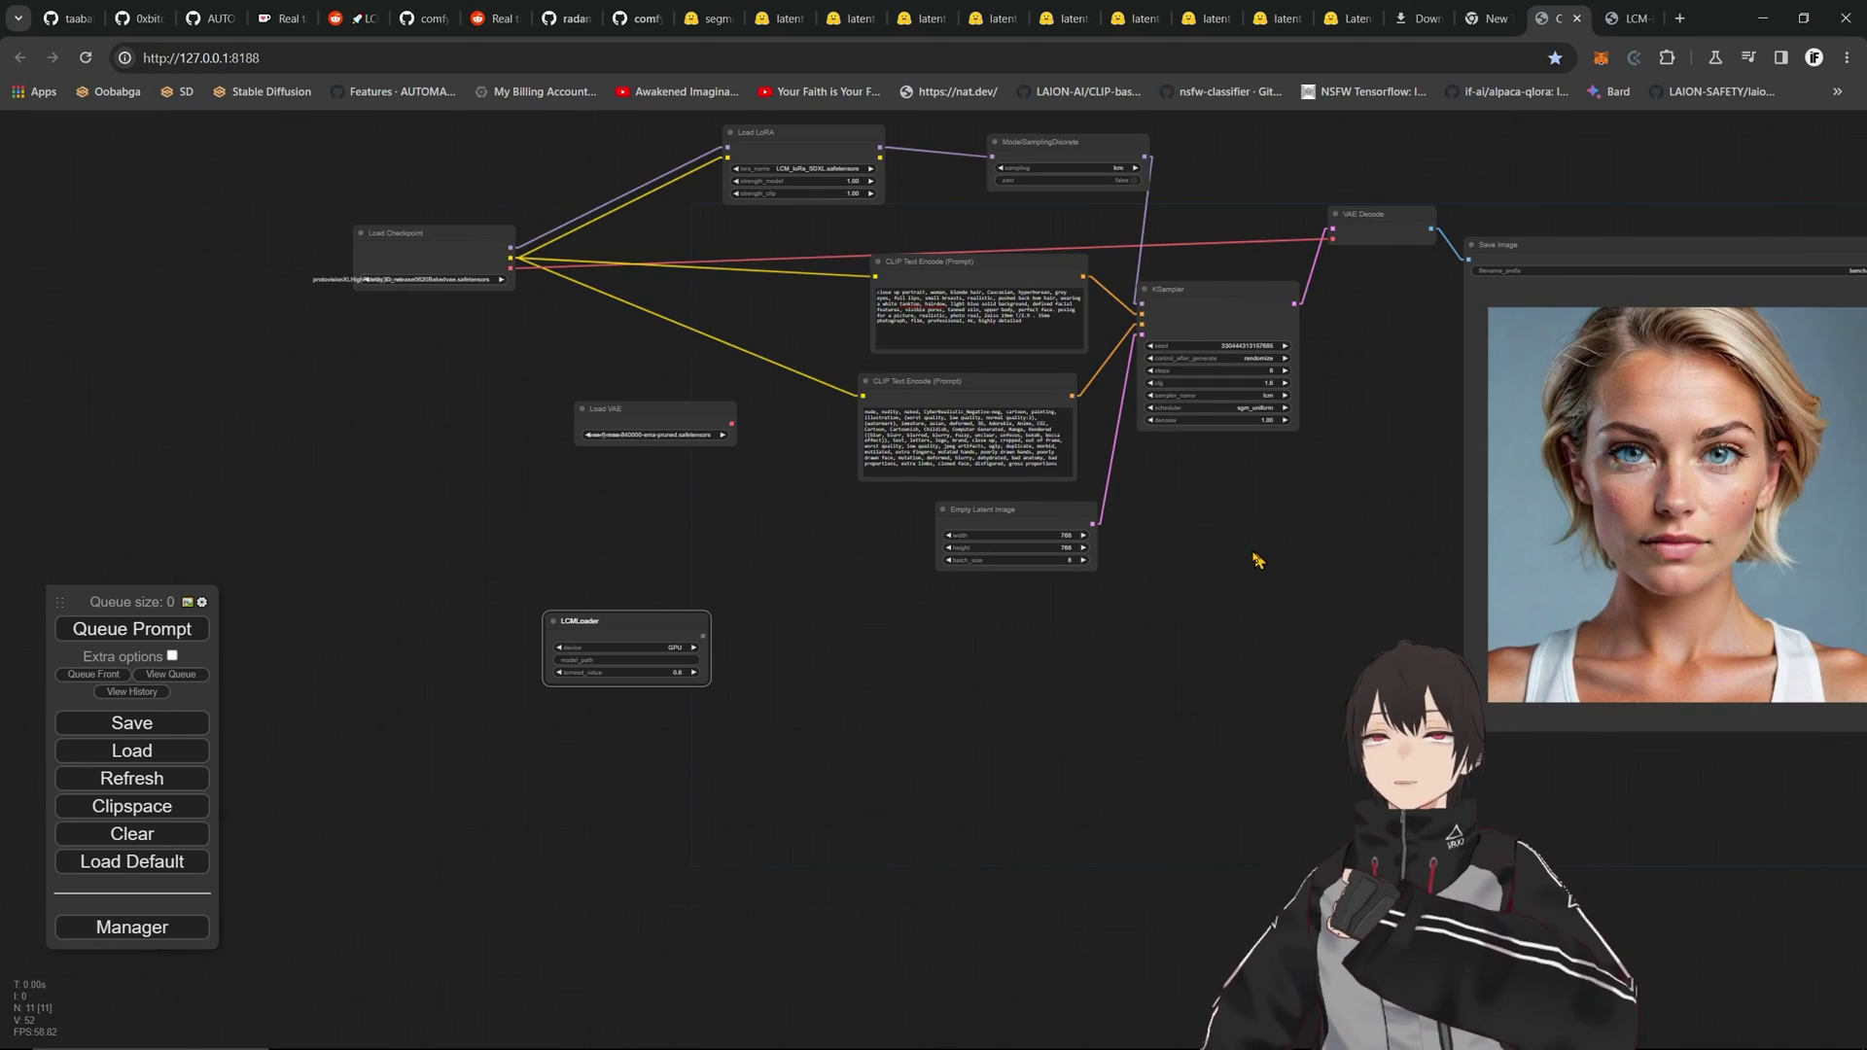
{"action": "scroll", "coordinate": [742, 616], "scroll_direction": "down", "scroll_amount": 2}
{"action": "left_click_drag", "start_coordinate": [1253, 503], "coordinate": [1035, 599]}
{"action": "scroll", "coordinate": [875, 613], "scroll_direction": "up", "scroll_amount": 2}
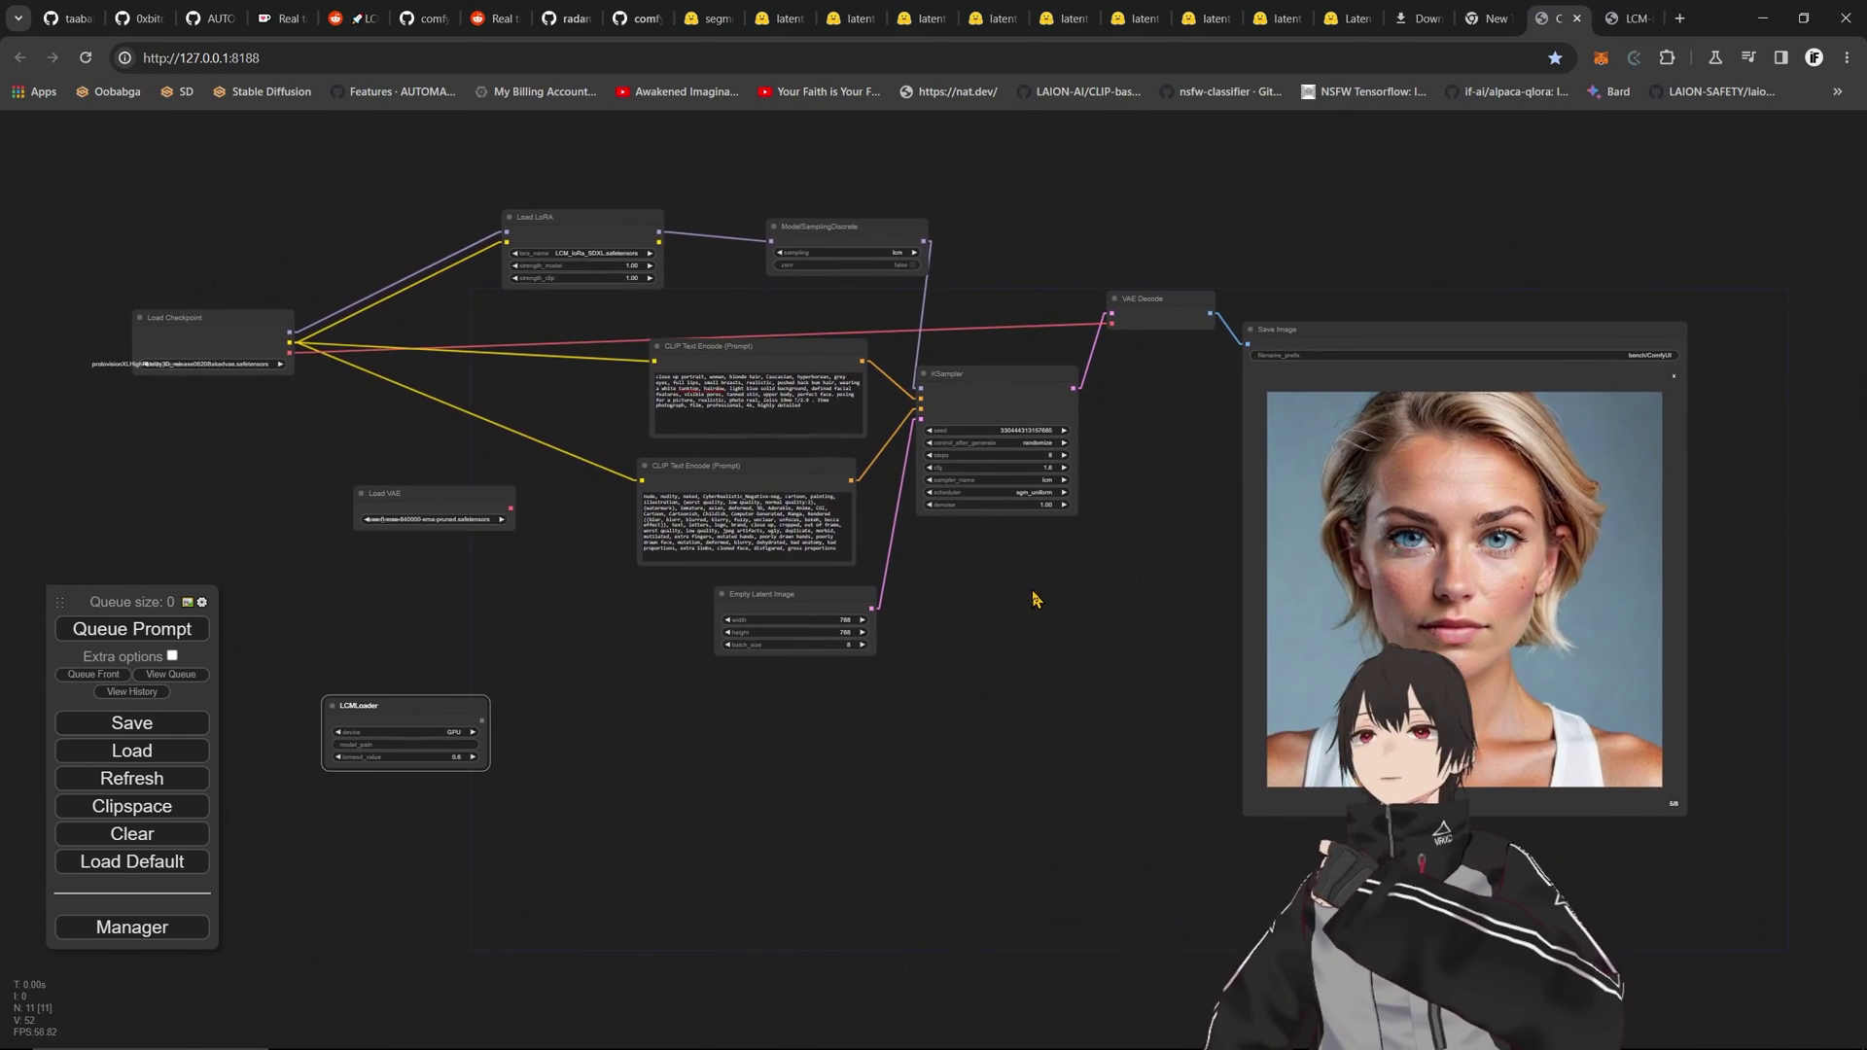
{"action": "scroll", "coordinate": [1033, 601], "scroll_direction": "up", "scroll_amount": 5}
{"action": "scroll", "coordinate": [1036, 601], "scroll_direction": "down", "scroll_amount": 4}
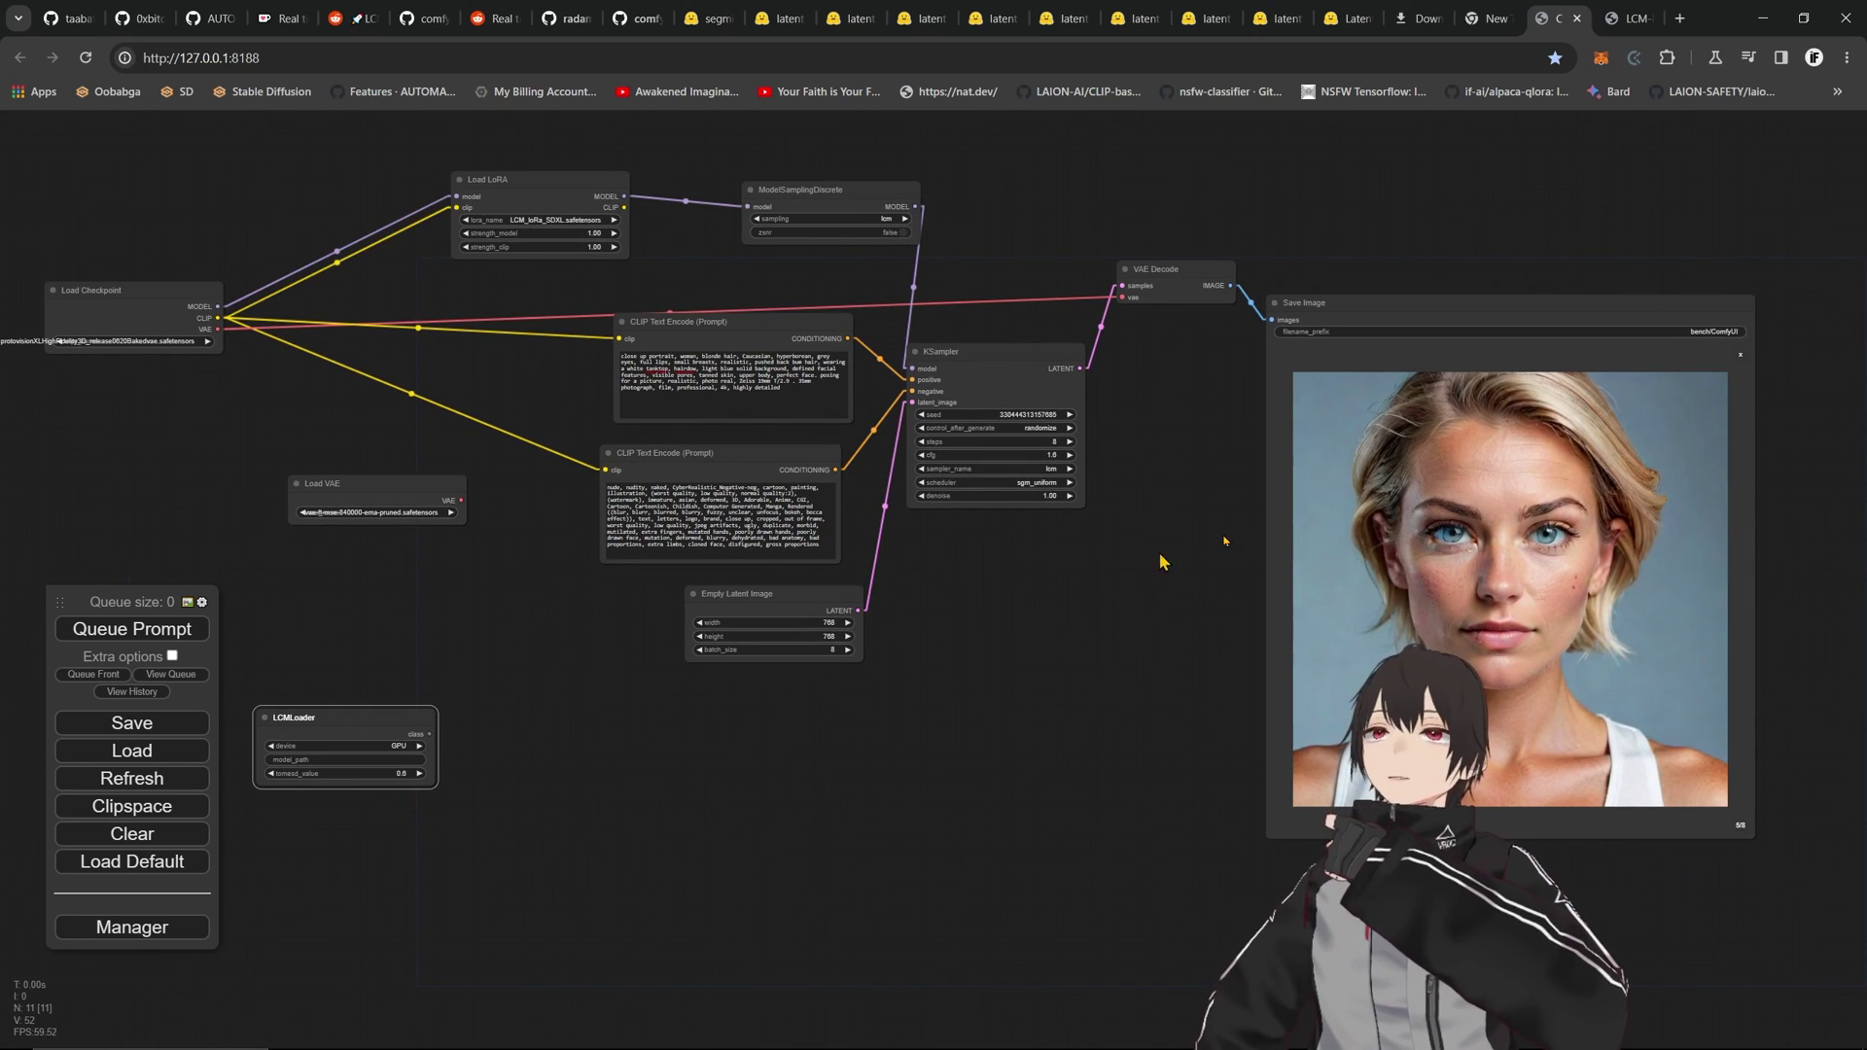